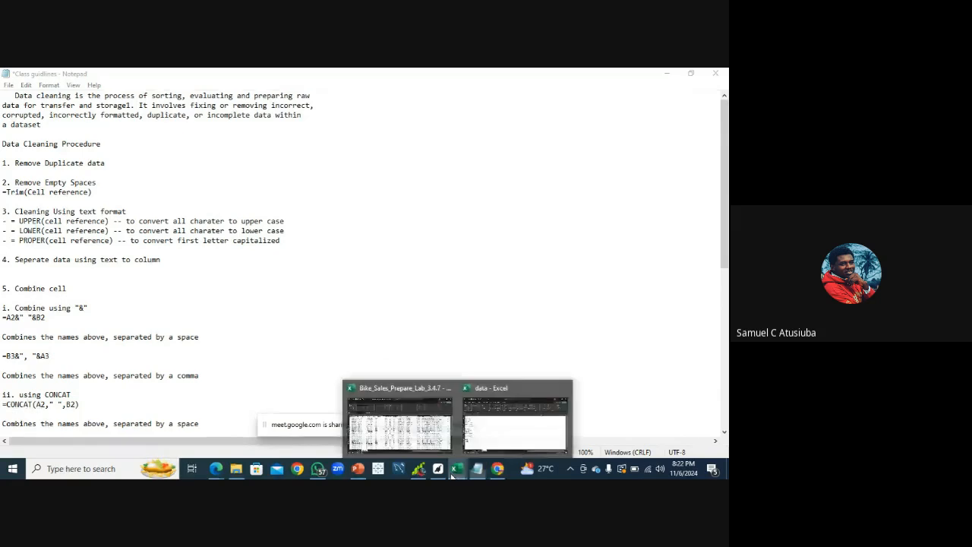
pyautogui.click(508, 426)
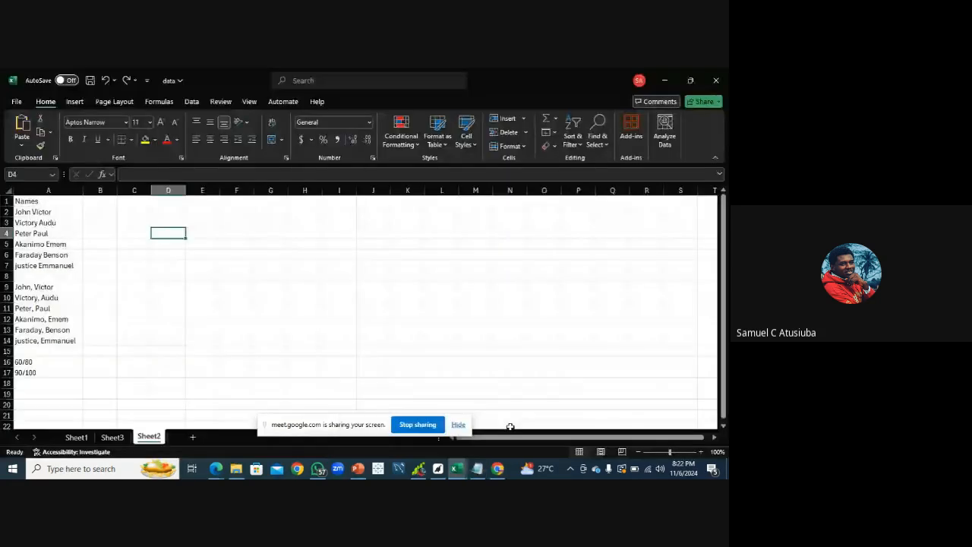
pyautogui.click(76, 438)
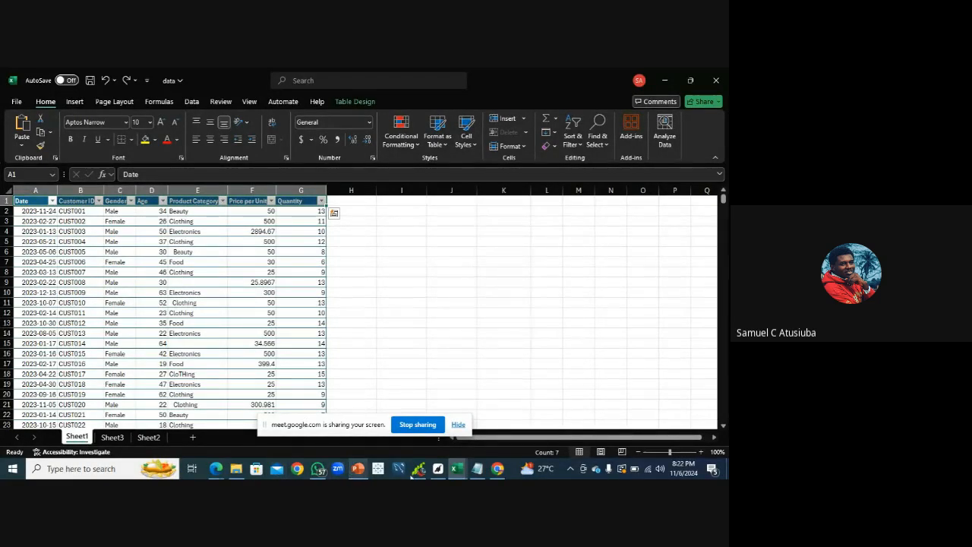
pyautogui.moveTo(497, 469)
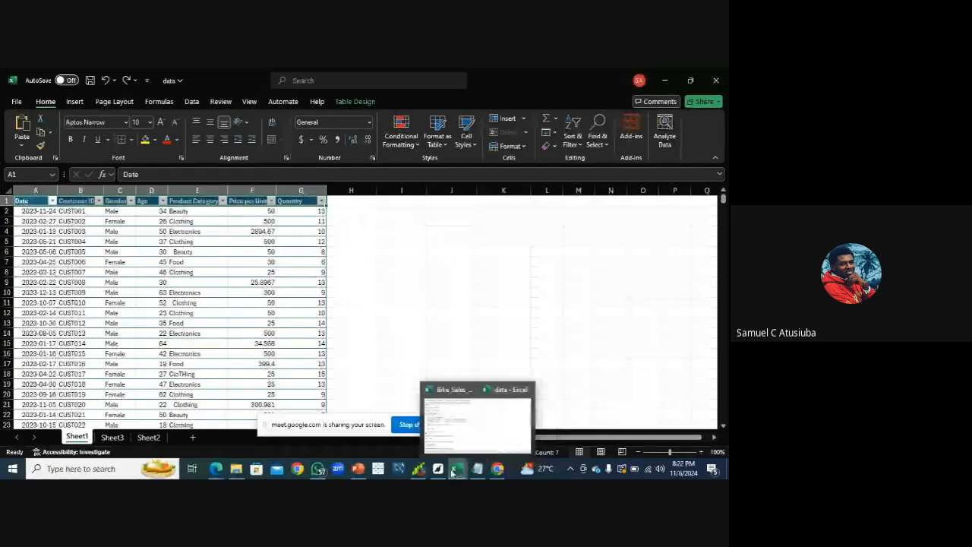
pyautogui.moveTo(330, 472)
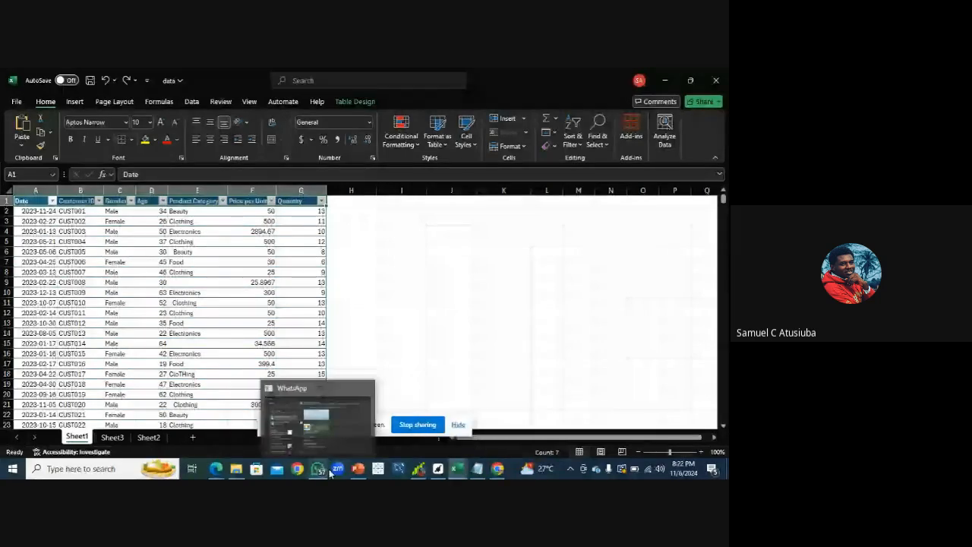
pyautogui.moveTo(216, 469)
pyautogui.click(181, 436)
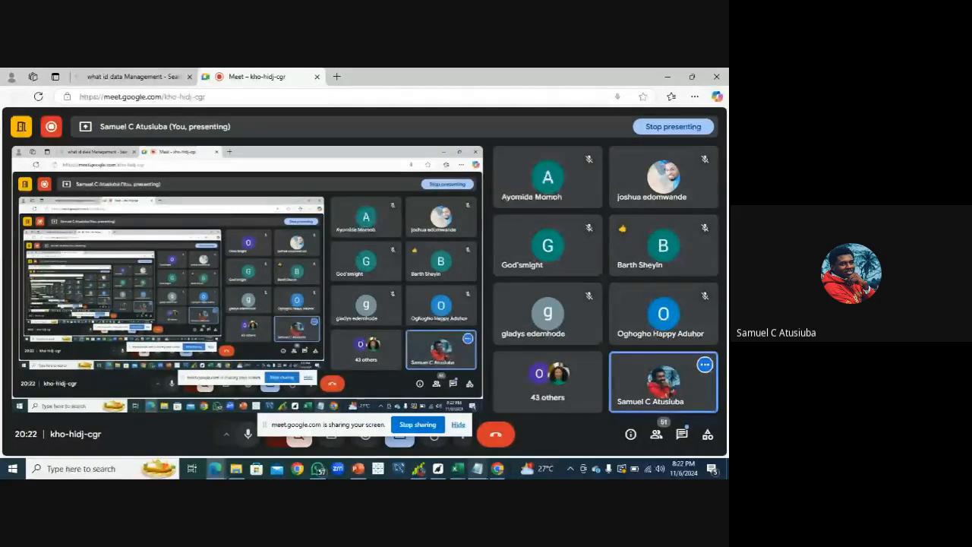
pyautogui.click(480, 472)
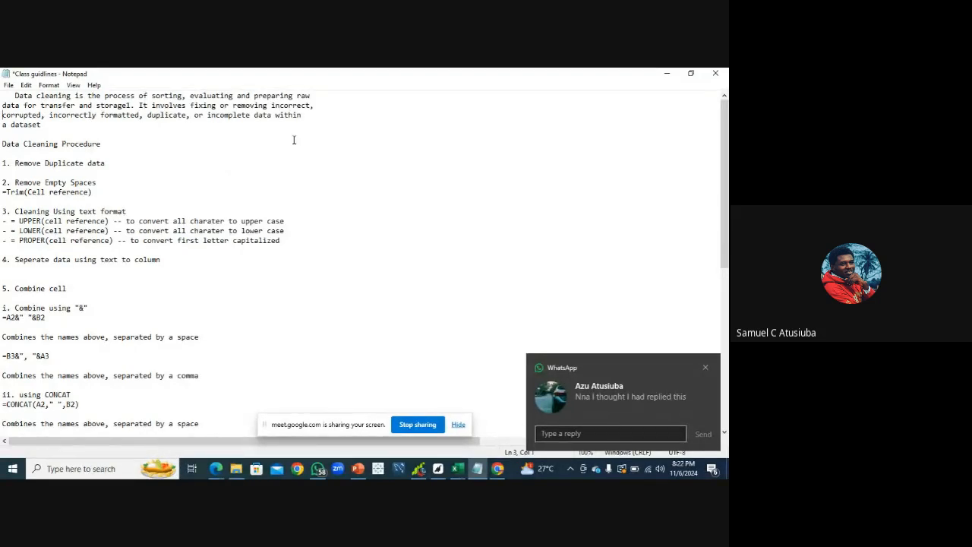
pyautogui.click(704, 366)
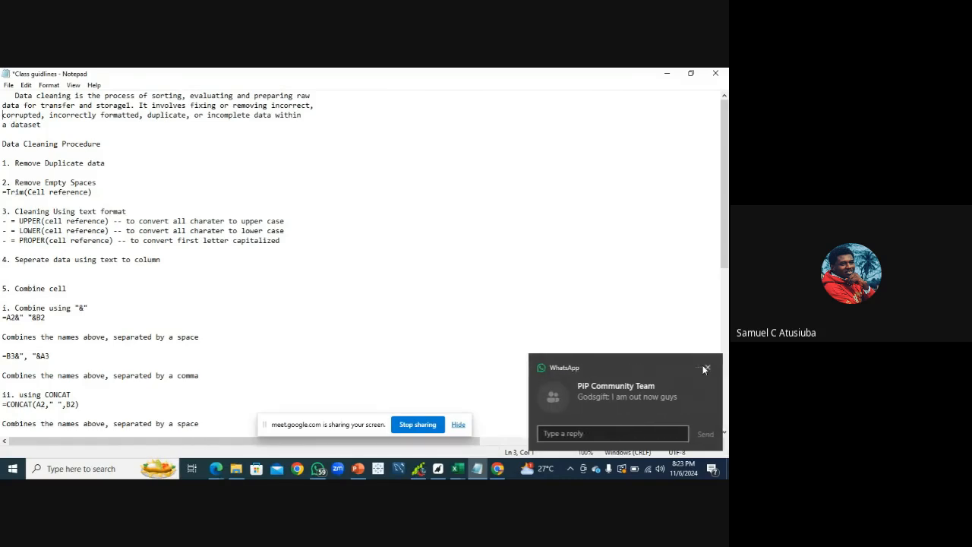
pyautogui.click(704, 369)
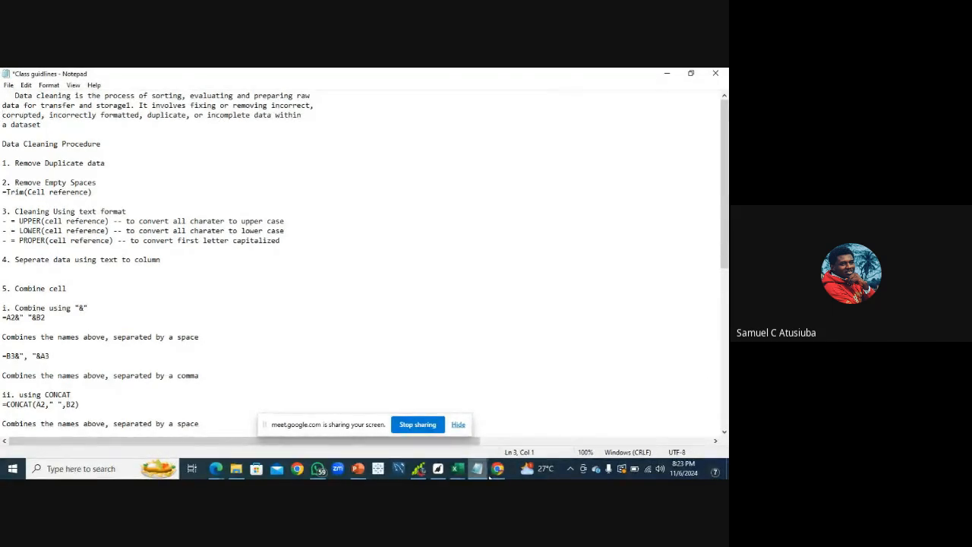
pyautogui.click(216, 475)
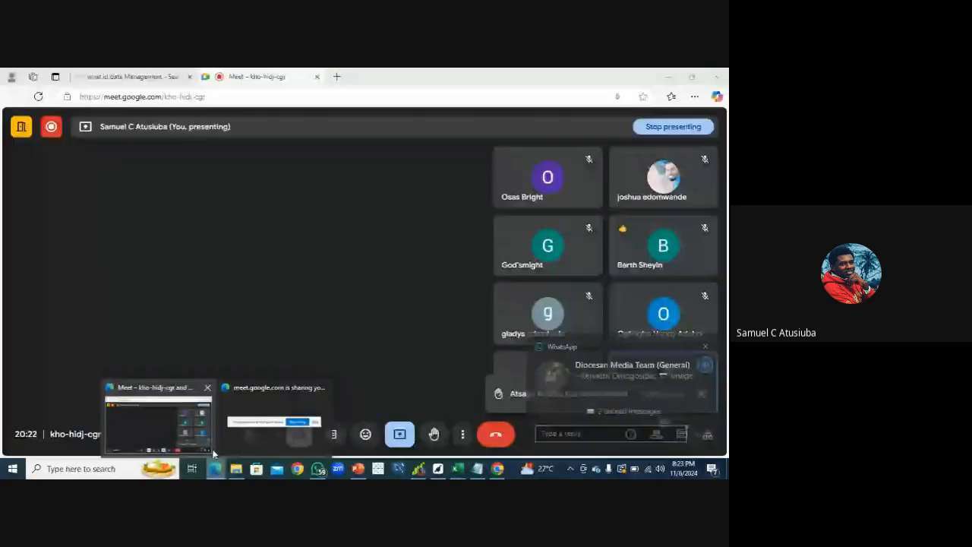
pyautogui.click(209, 448)
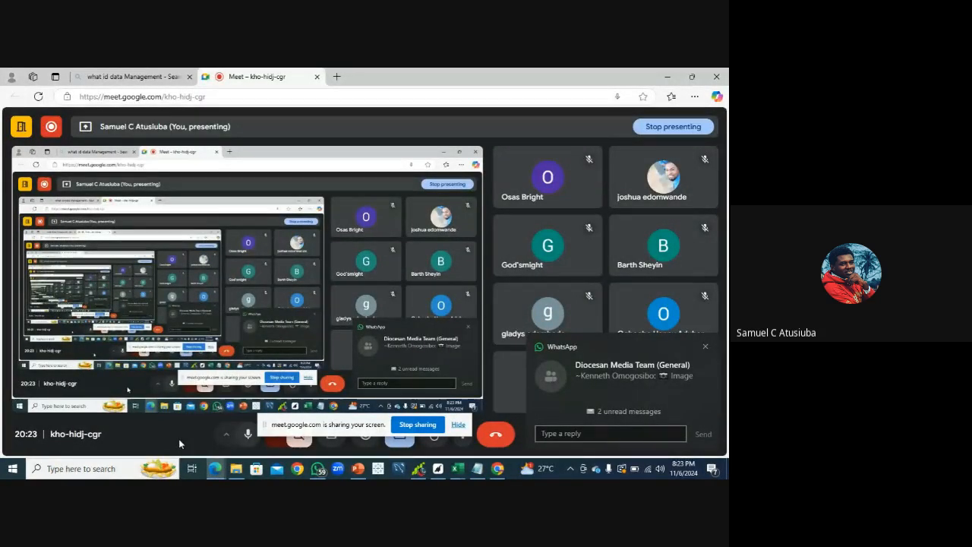
pyautogui.click(705, 347)
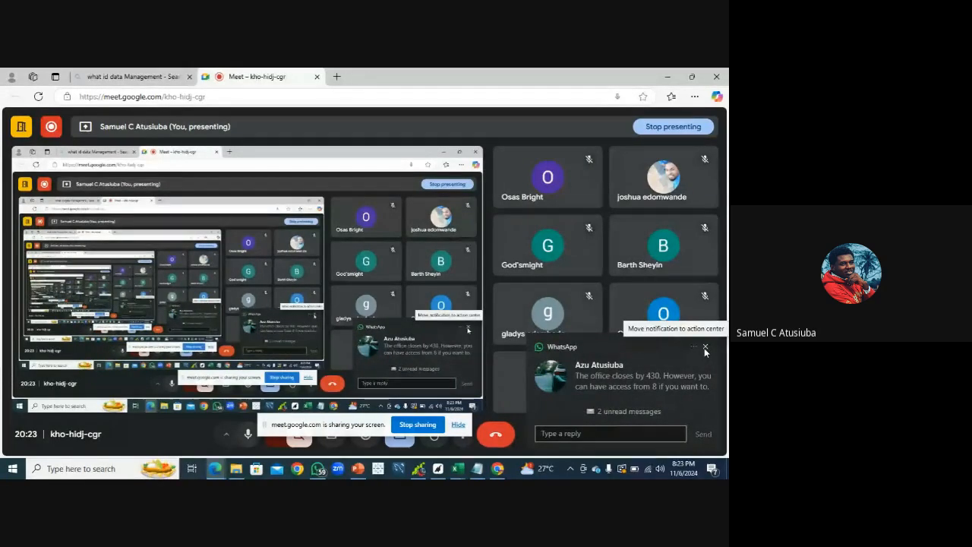
pyautogui.click(704, 349)
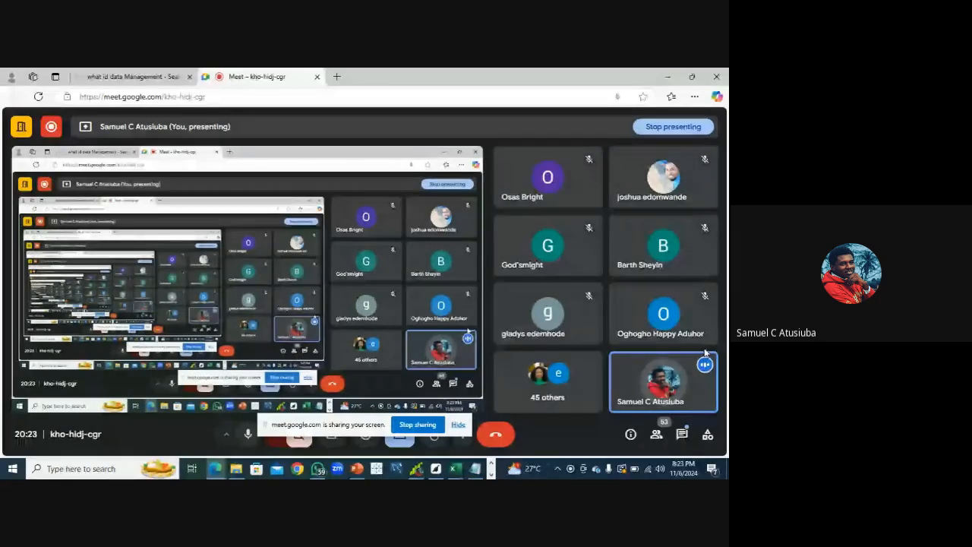
pyautogui.click(705, 347)
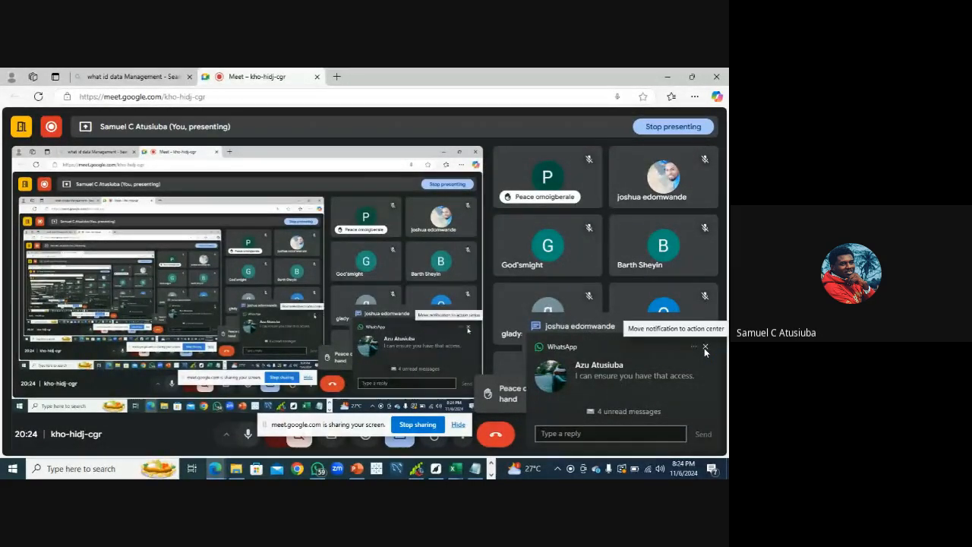
pyautogui.click(704, 348)
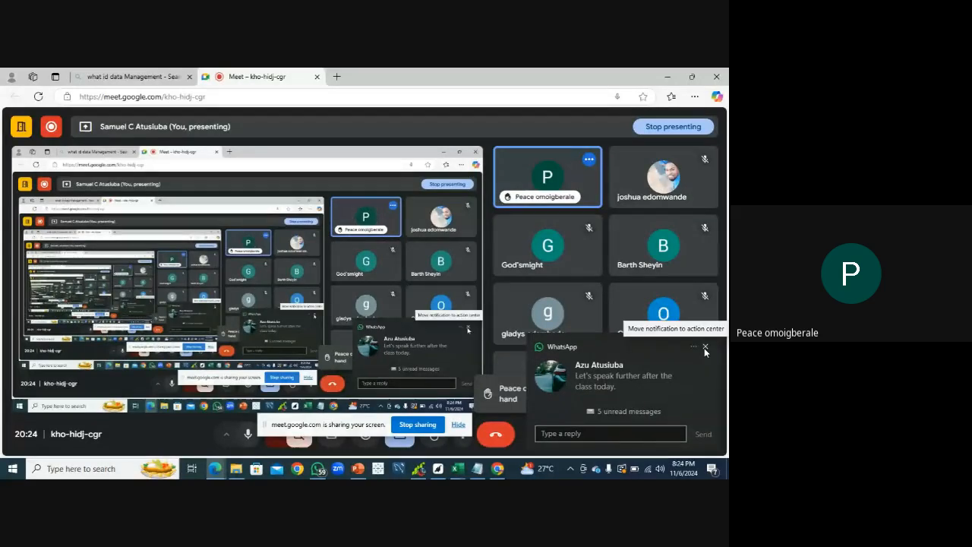
pyautogui.click(705, 347)
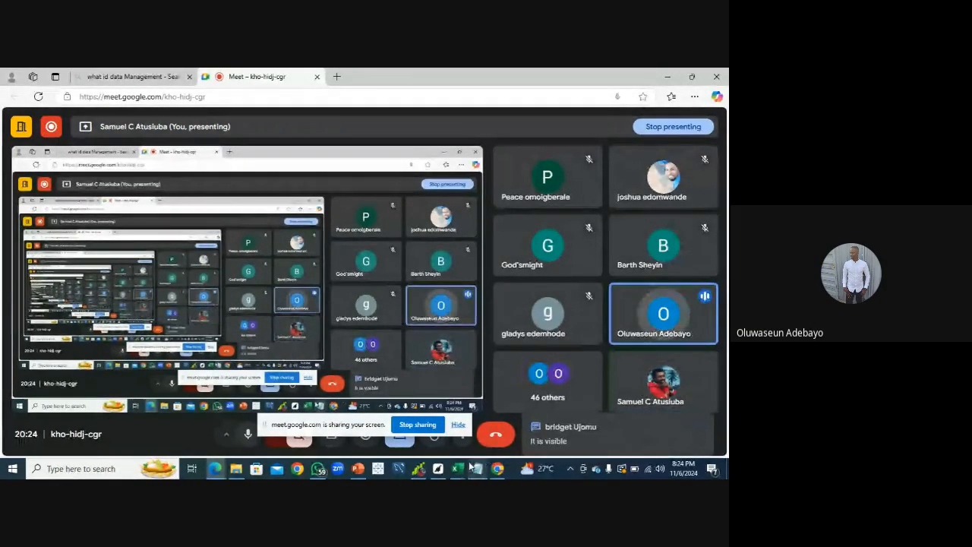
pyautogui.moveTo(472, 466)
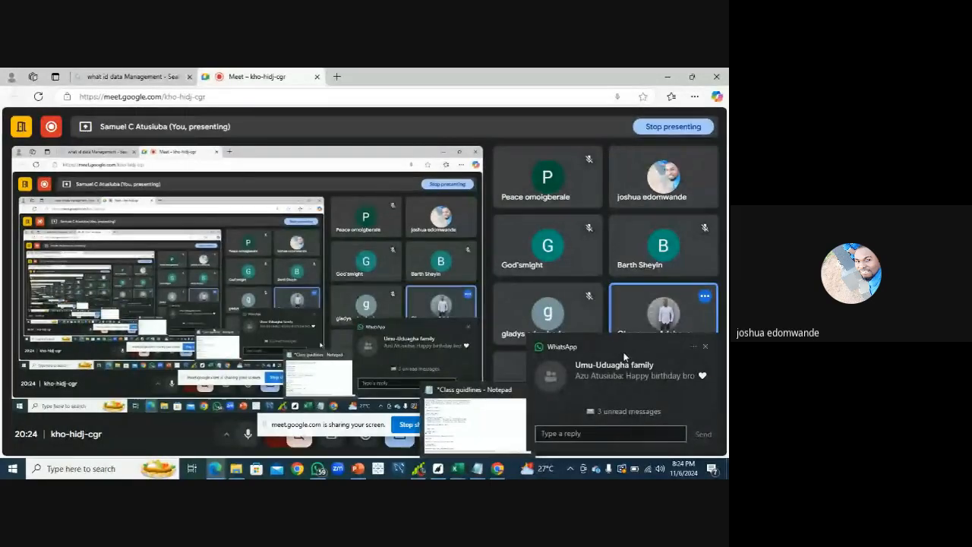
pyautogui.click(706, 348)
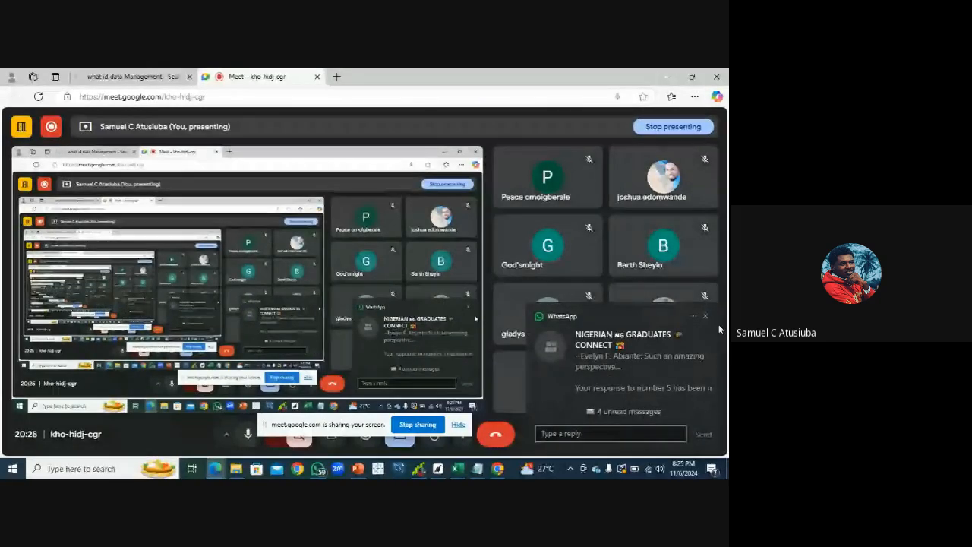
pyautogui.click(705, 317)
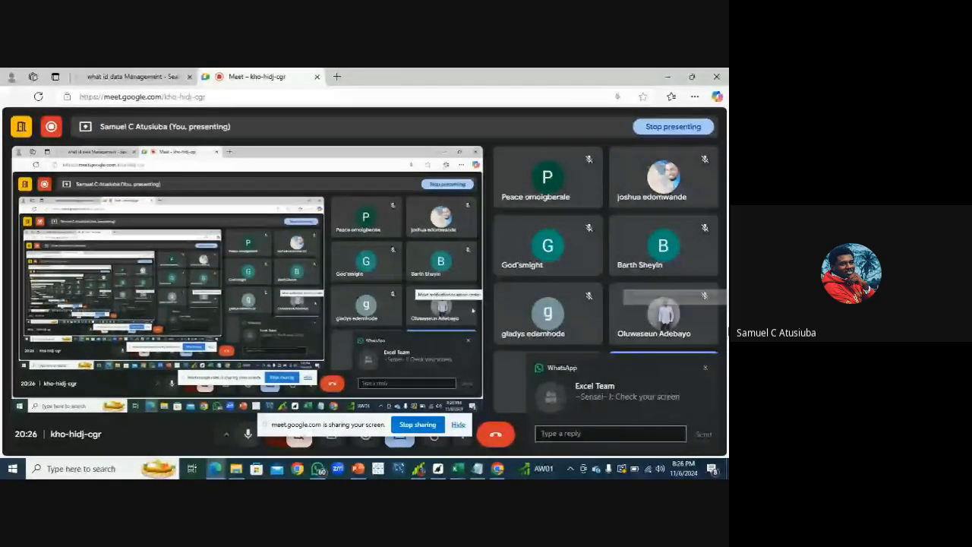
pyautogui.click(705, 369)
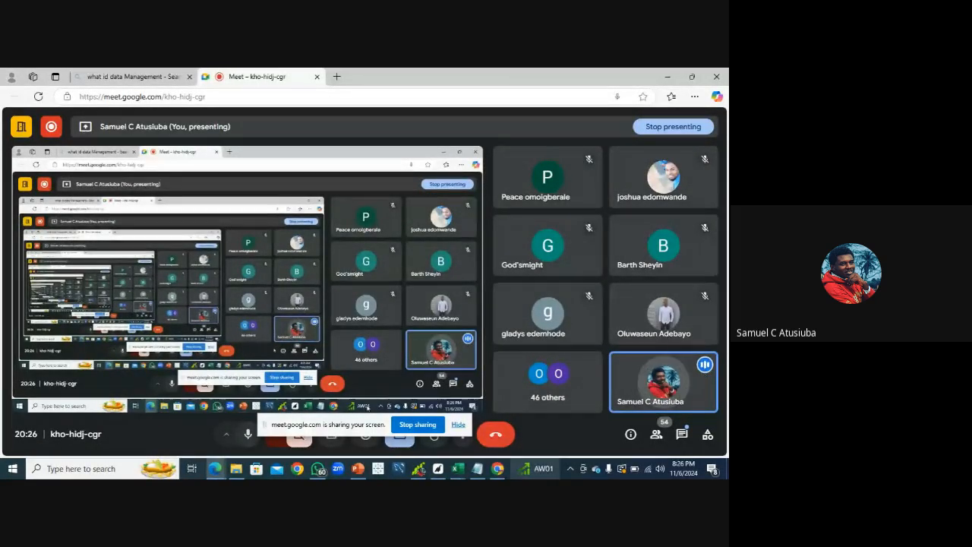
pyautogui.click(478, 470)
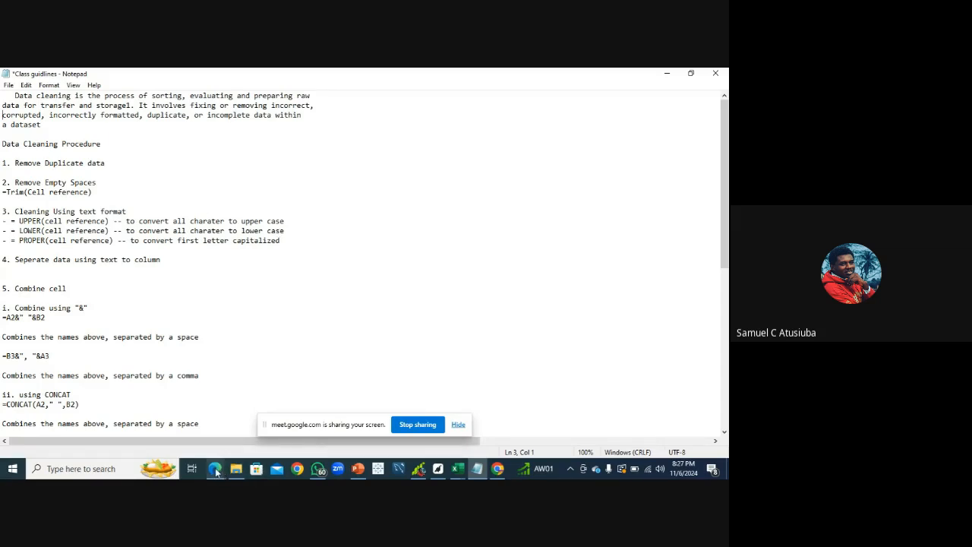
pyautogui.moveTo(216, 472)
pyautogui.click(171, 422)
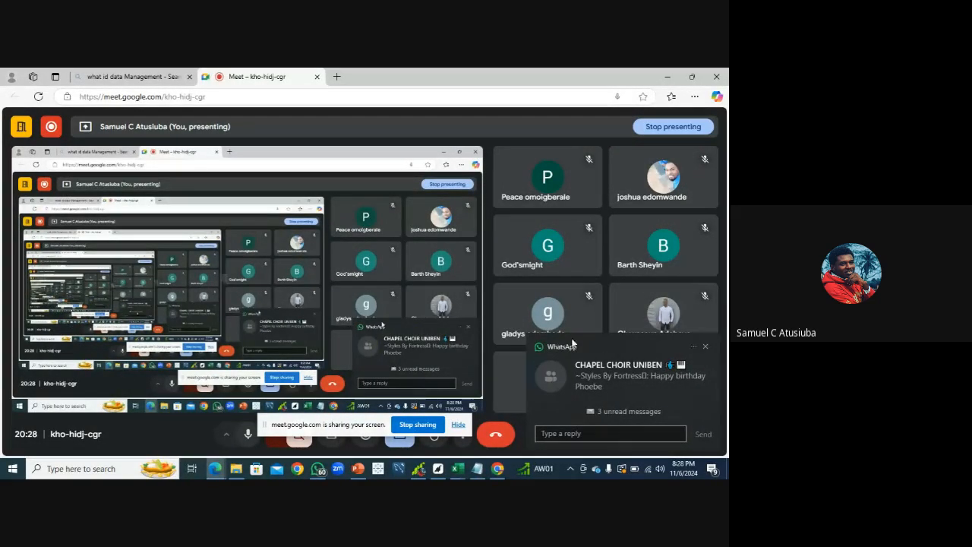
pyautogui.click(705, 347)
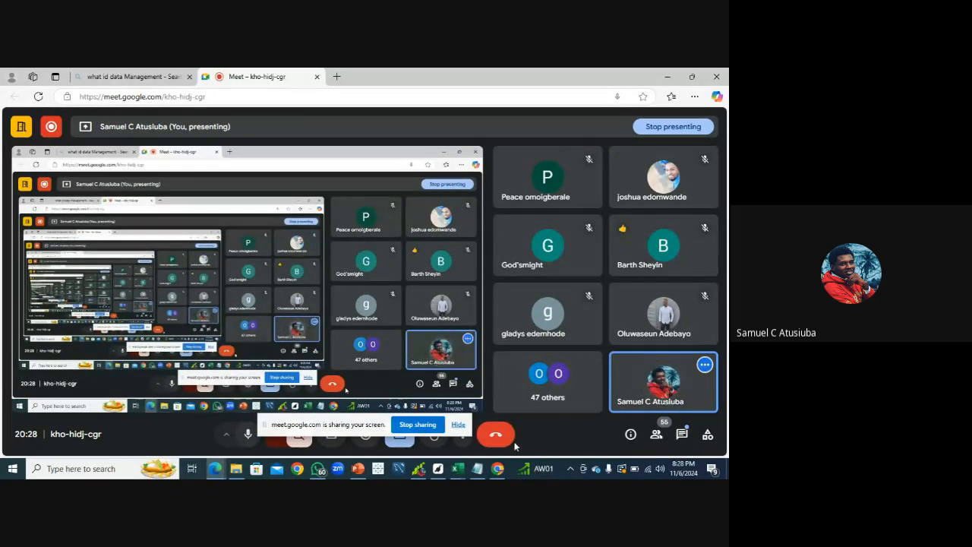
pyautogui.click(478, 470)
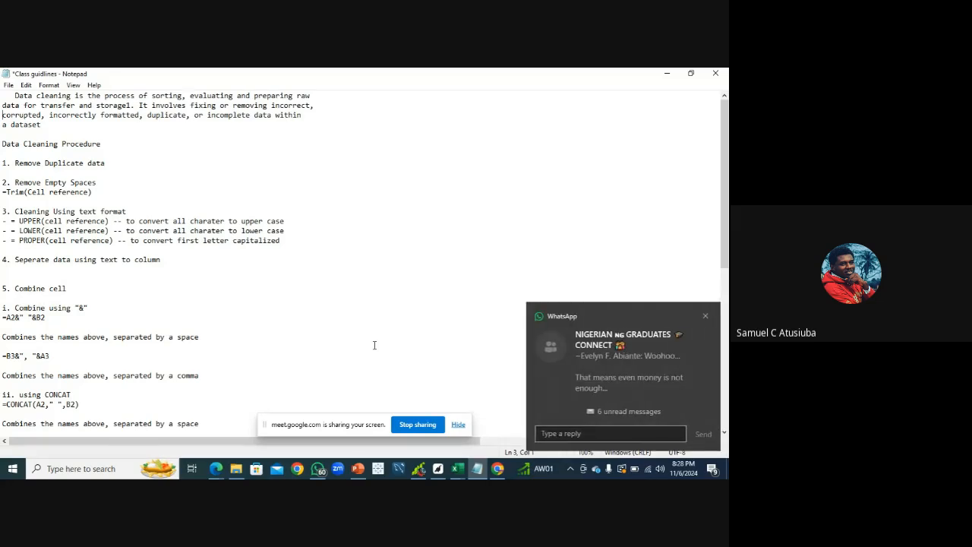
pyautogui.click(707, 317)
pyautogui.click(477, 468)
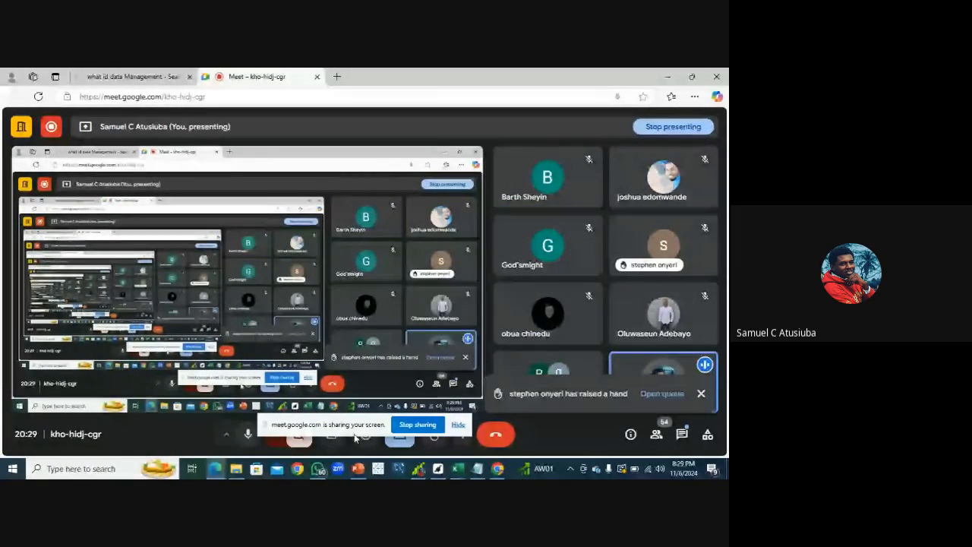
pyautogui.click(228, 438)
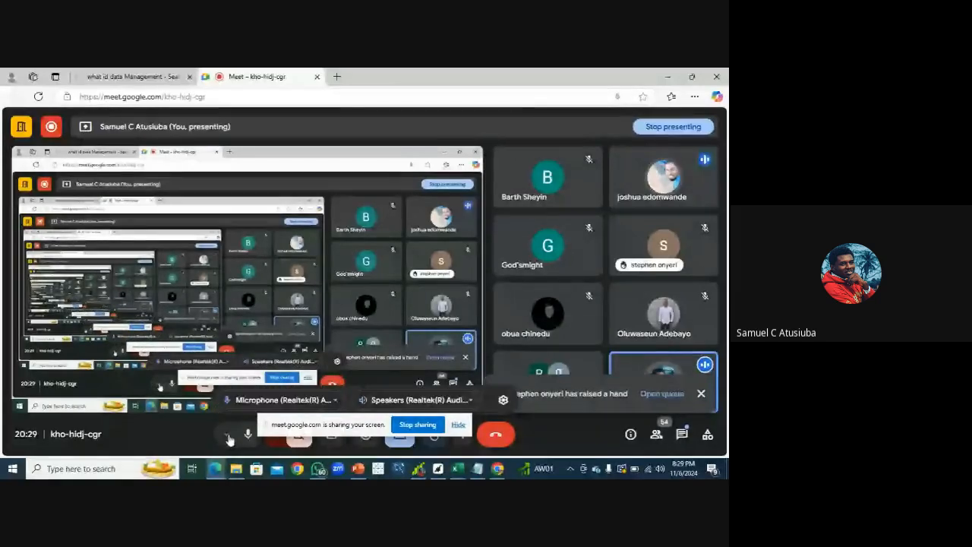
pyautogui.click(247, 434)
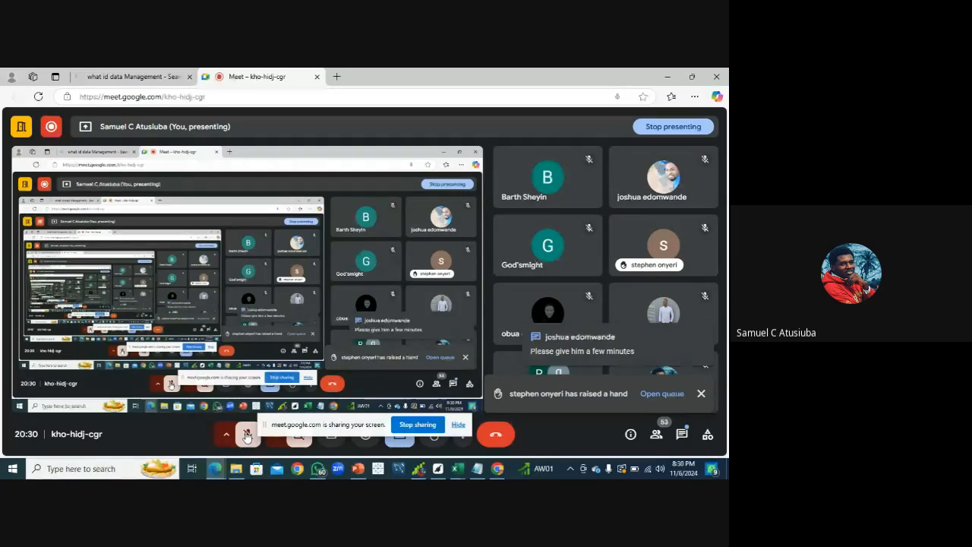
pyautogui.click(247, 437)
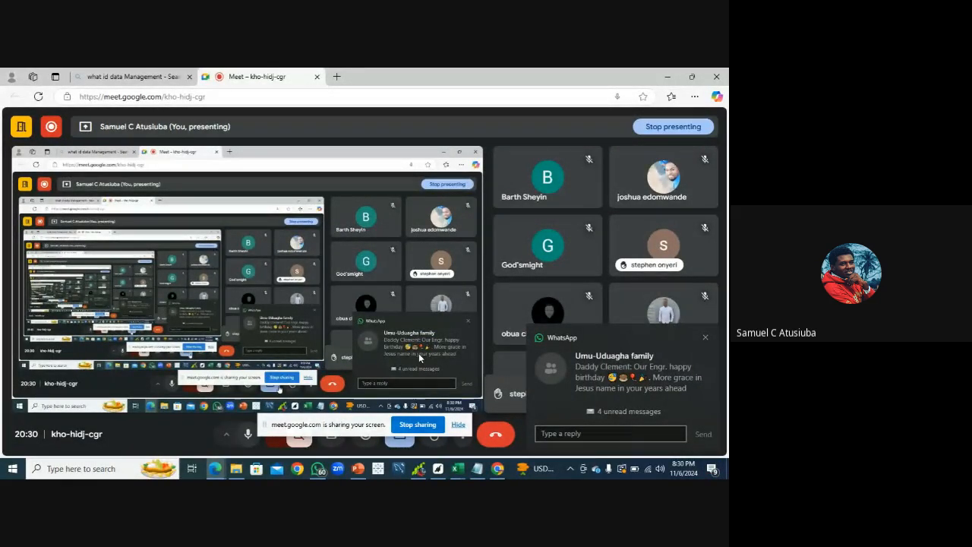
pyautogui.click(706, 338)
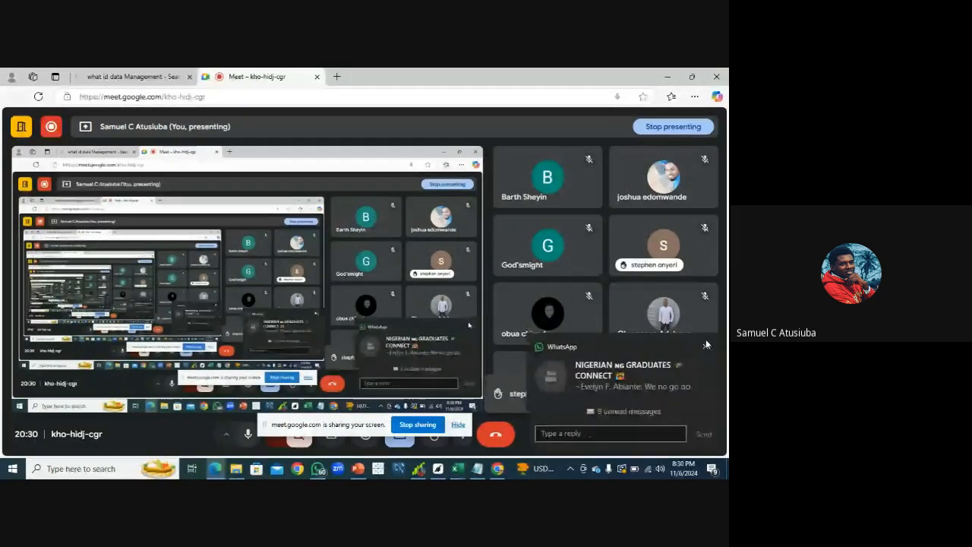
pyautogui.click(705, 348)
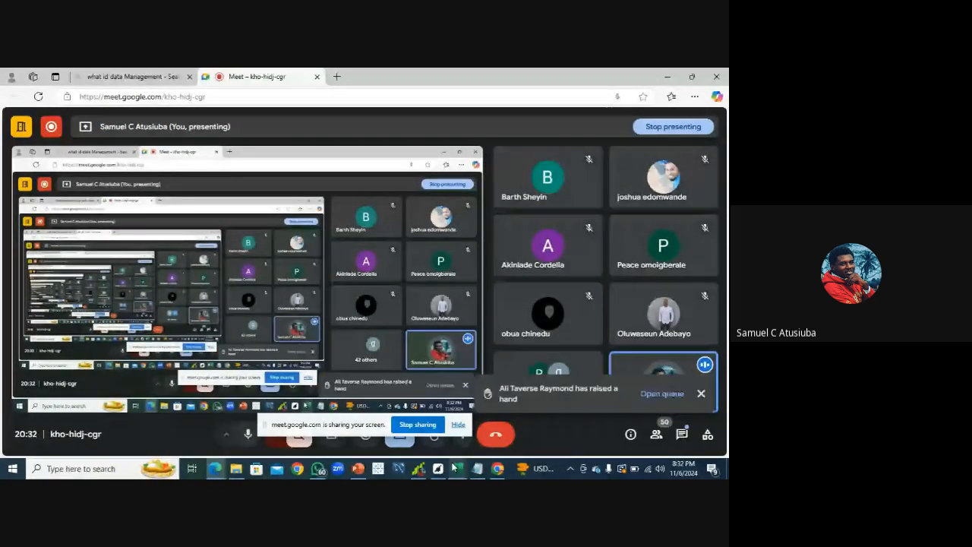
pyautogui.moveTo(453, 467)
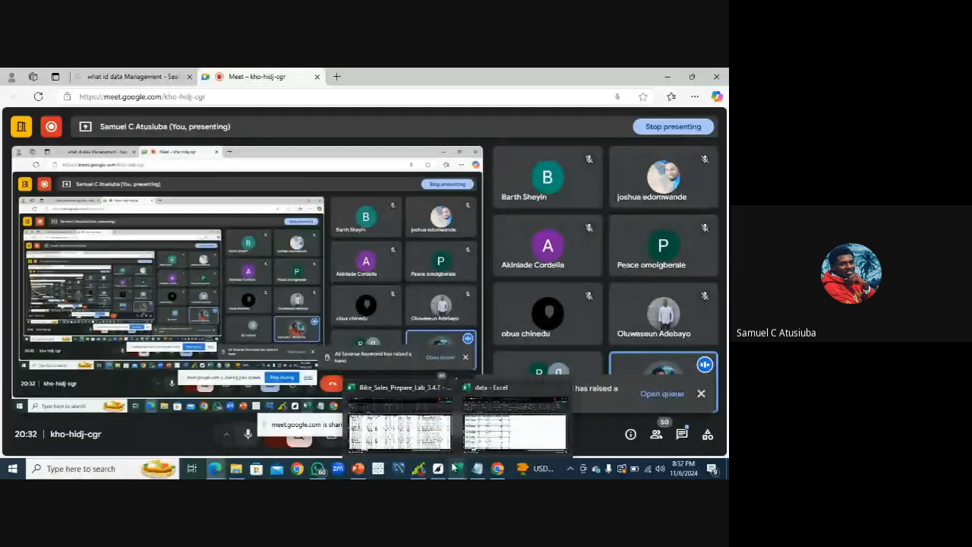
pyautogui.click(478, 469)
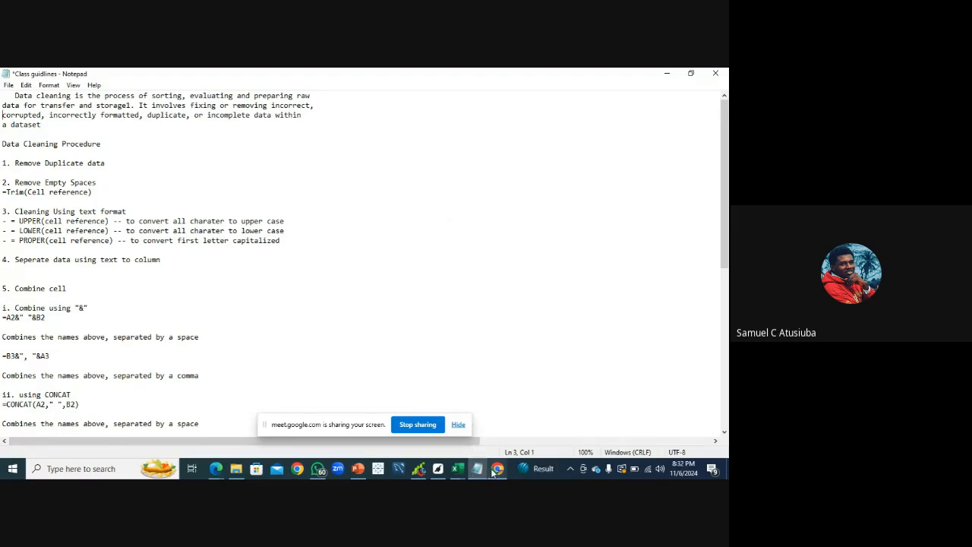
pyautogui.click(216, 470)
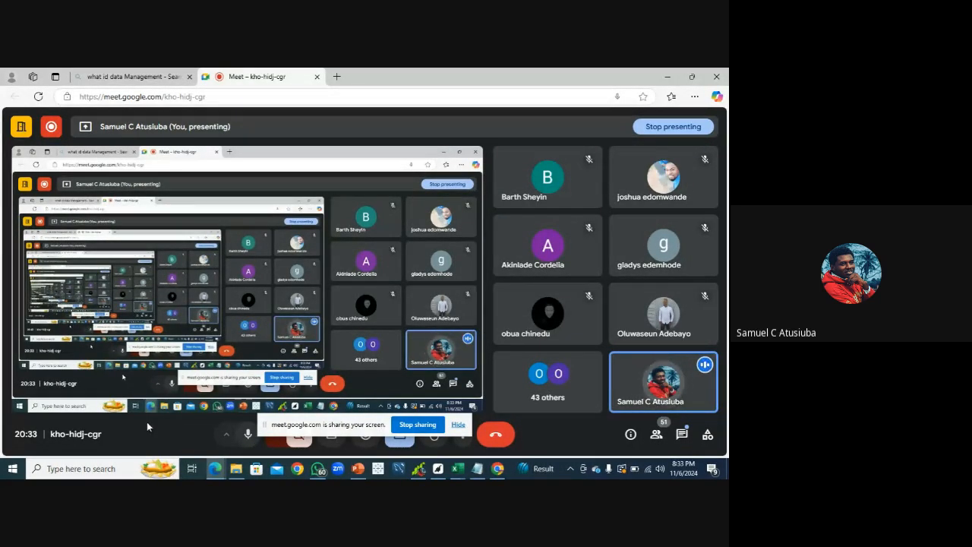
# Open Remove Duplicates on the sales table in the data workbook and untick every column except Date
pyautogui.click(456, 469)
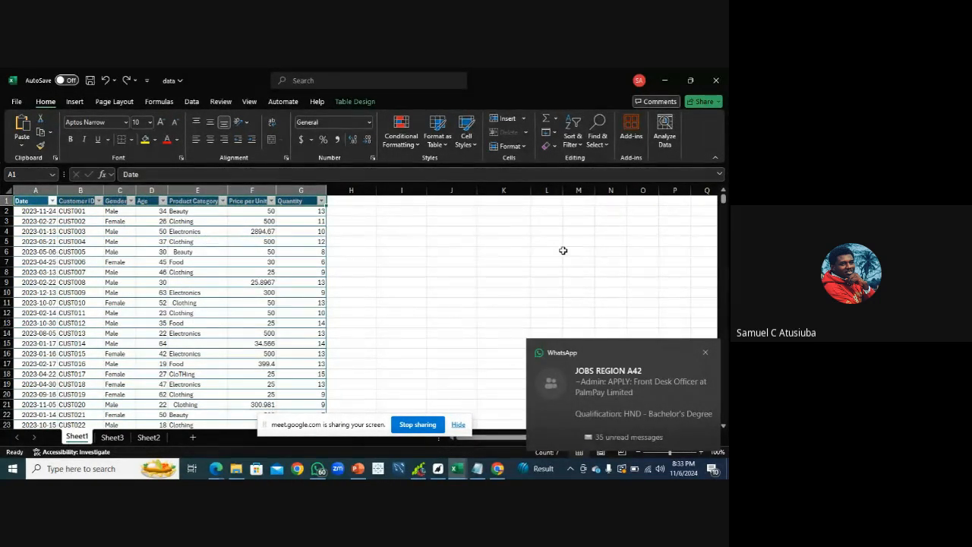
pyautogui.click(704, 354)
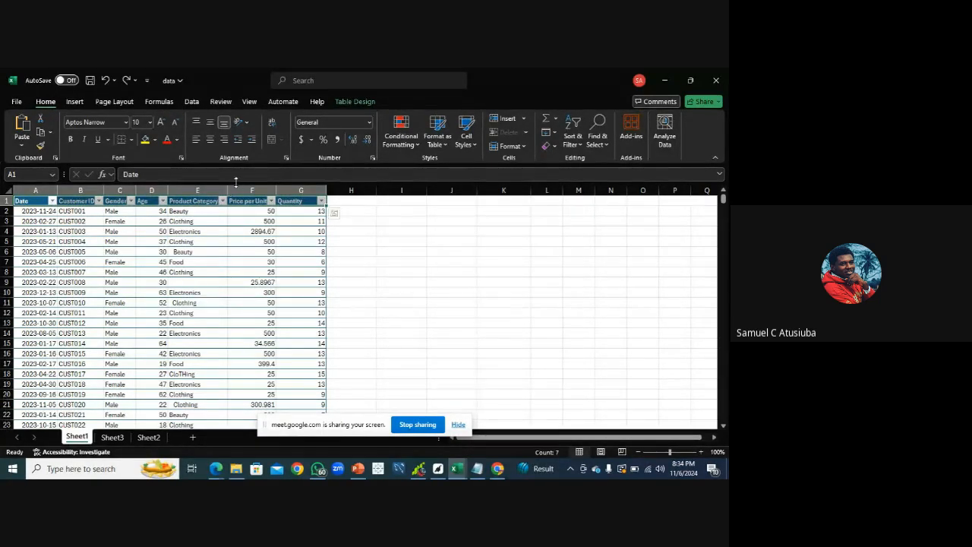
pyautogui.click(193, 104)
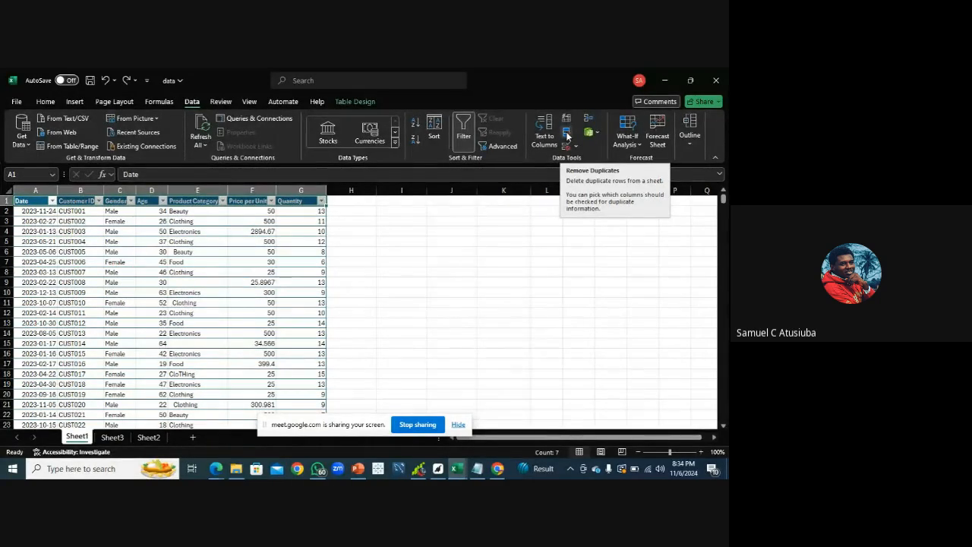
pyautogui.click(566, 135)
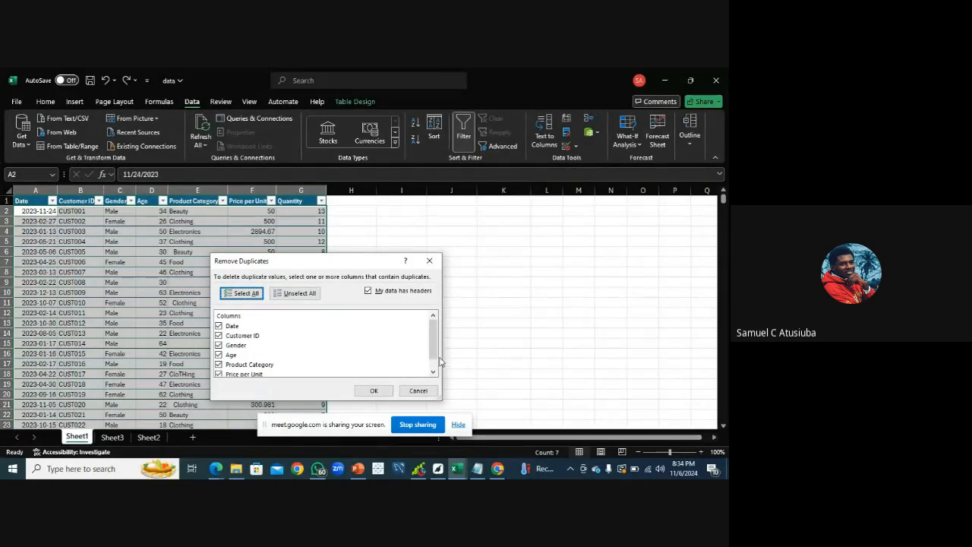
pyautogui.moveTo(436, 354); pyautogui.dragTo(435, 365)
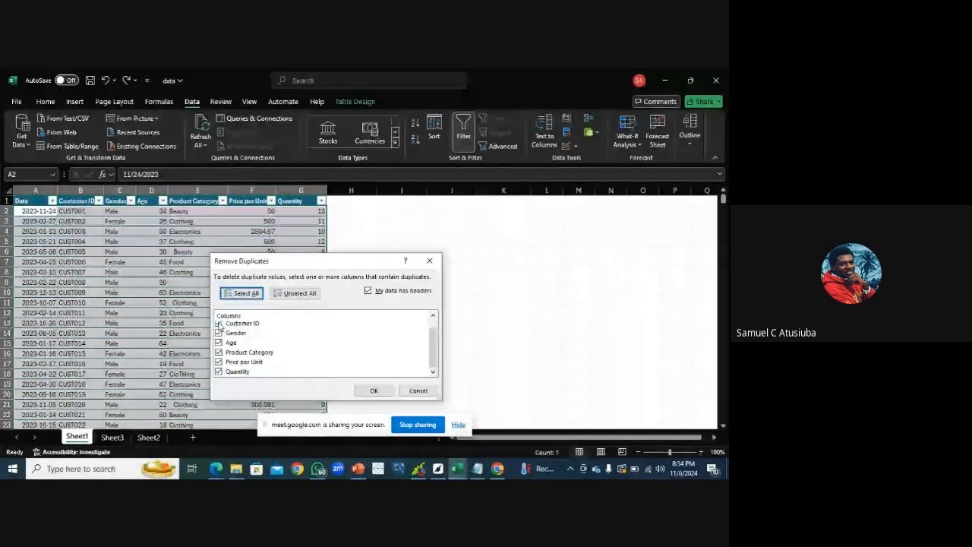
pyautogui.click(219, 324)
pyautogui.click(219, 333)
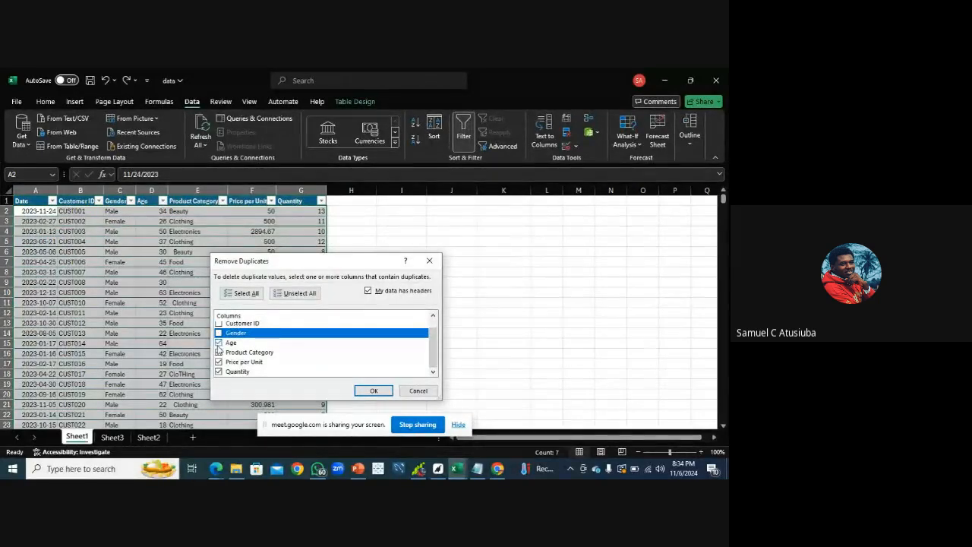
pyautogui.click(219, 343)
pyautogui.click(218, 351)
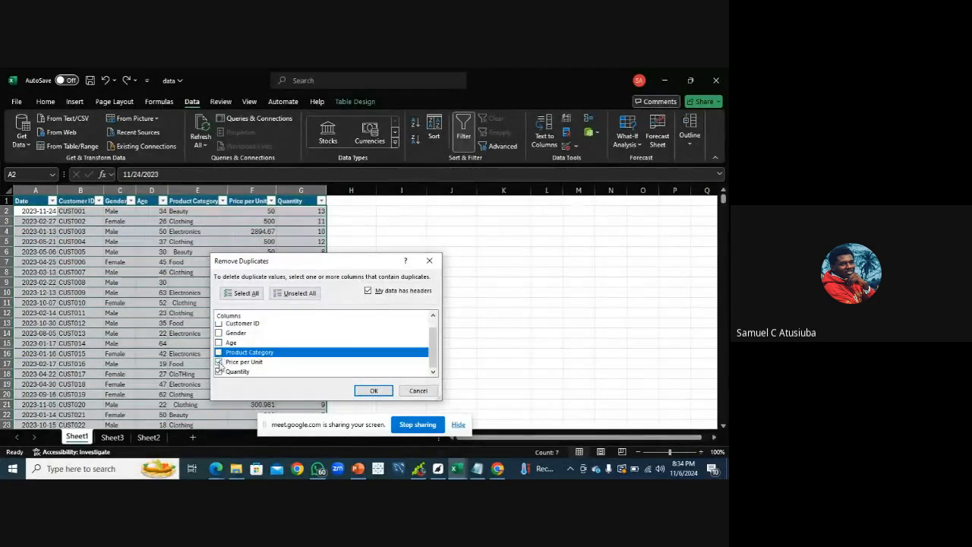
pyautogui.click(219, 361)
pyautogui.click(218, 371)
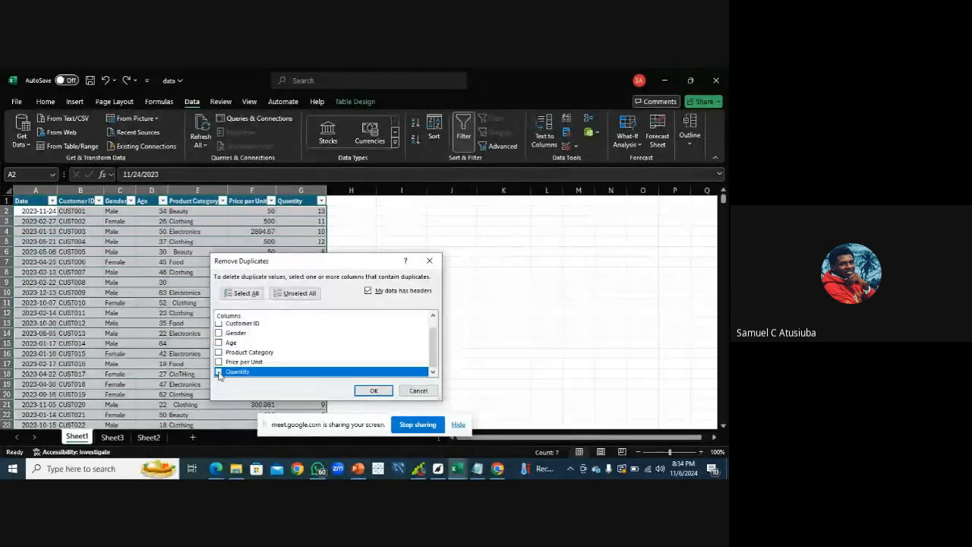
# Set Customer ID as the only duplicate-check column and run Remove Duplicates
pyautogui.moveTo(433, 355); pyautogui.dragTo(435, 340)
pyautogui.click(220, 326)
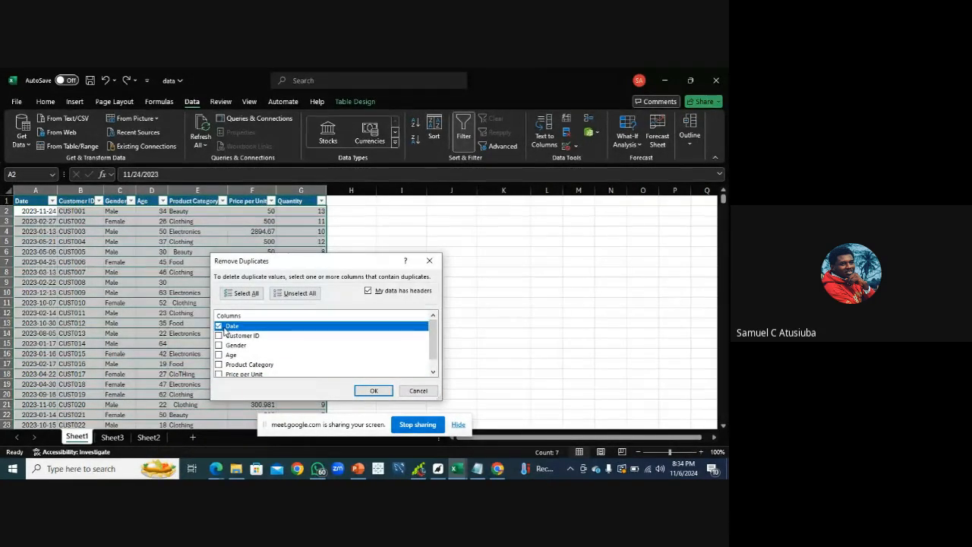
pyautogui.click(218, 326)
pyautogui.click(219, 336)
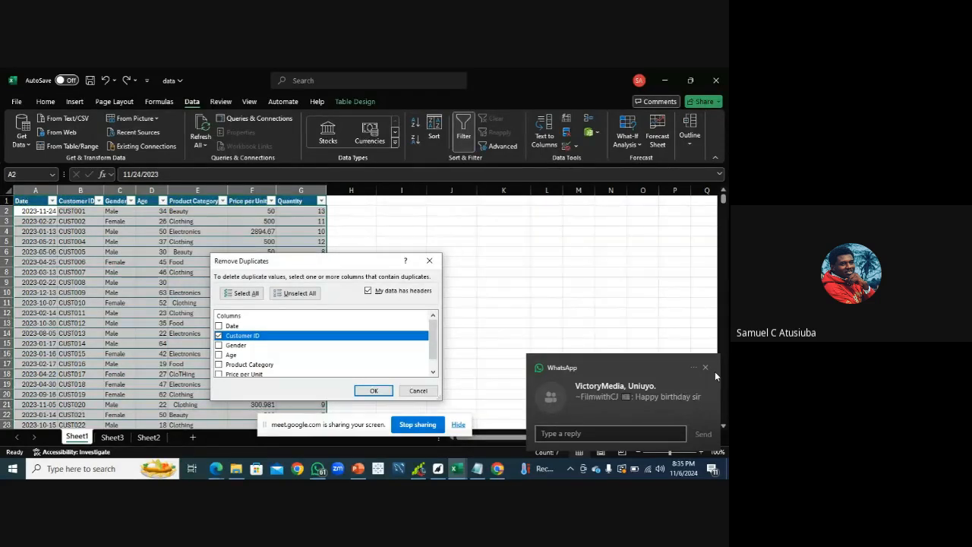
pyautogui.click(705, 367)
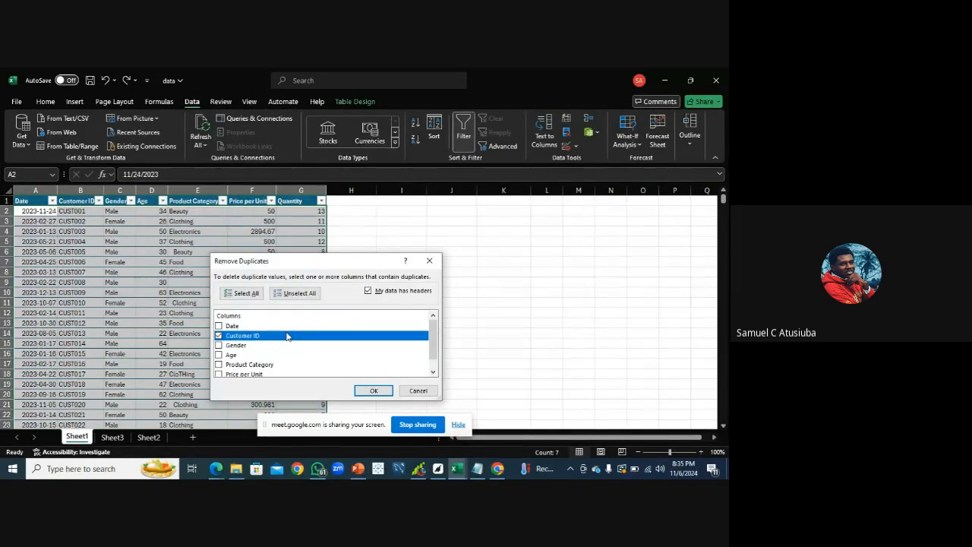
pyautogui.click(372, 392)
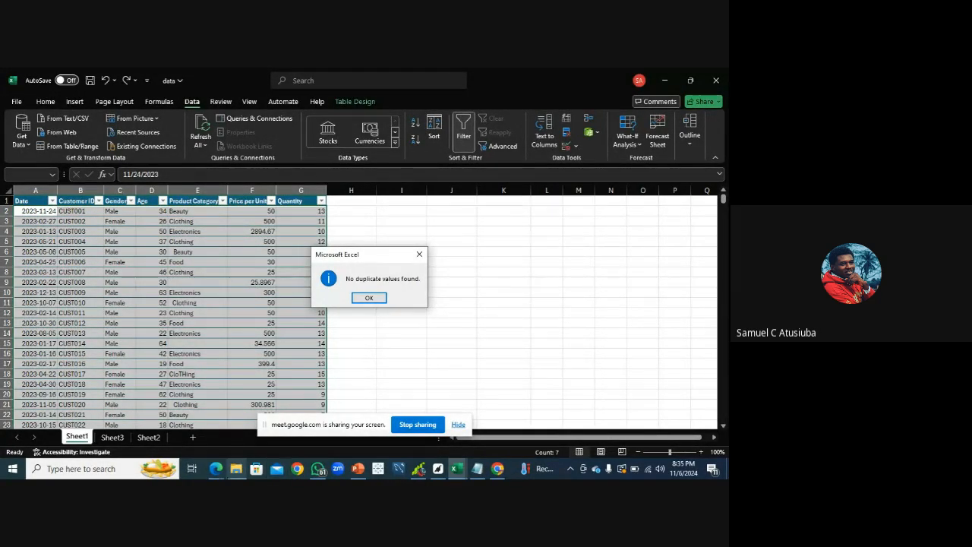
# Return from the meeting window to the workbook and dismiss the Remove Duplicates result message
pyautogui.click(218, 472)
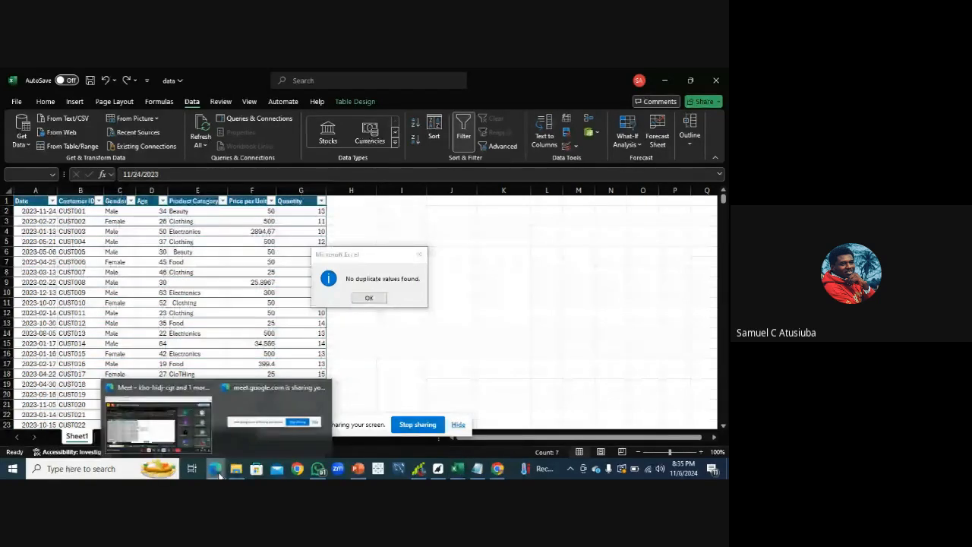
pyautogui.click(186, 433)
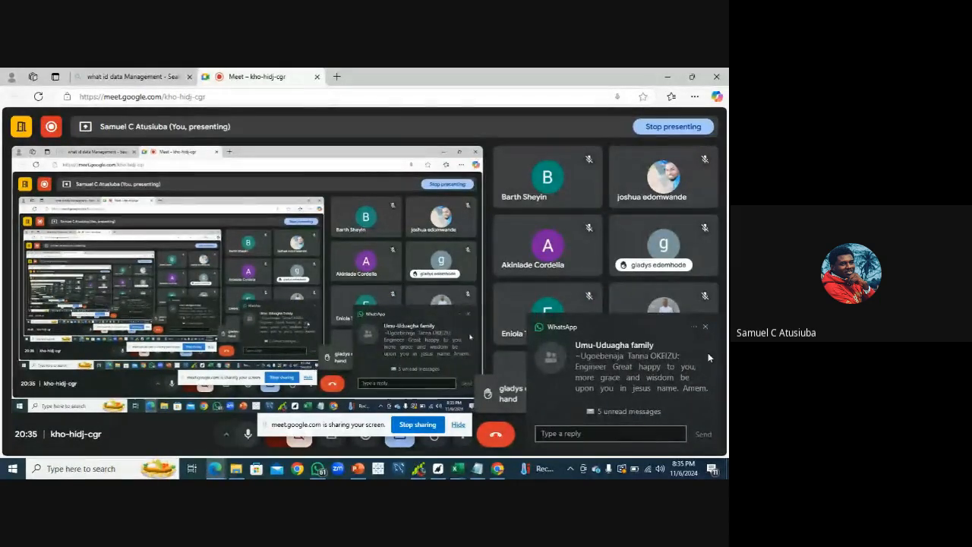
pyautogui.click(706, 327)
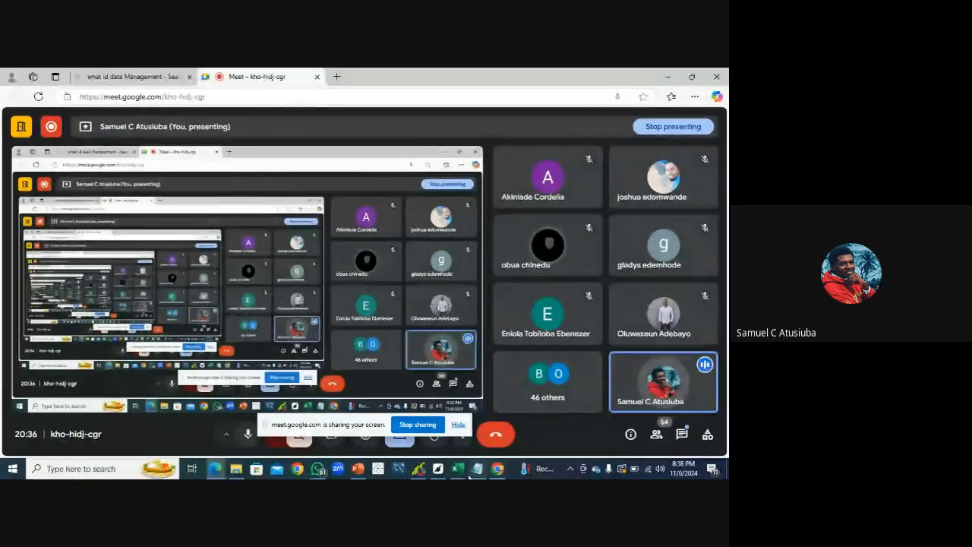
pyautogui.moveTo(457, 466)
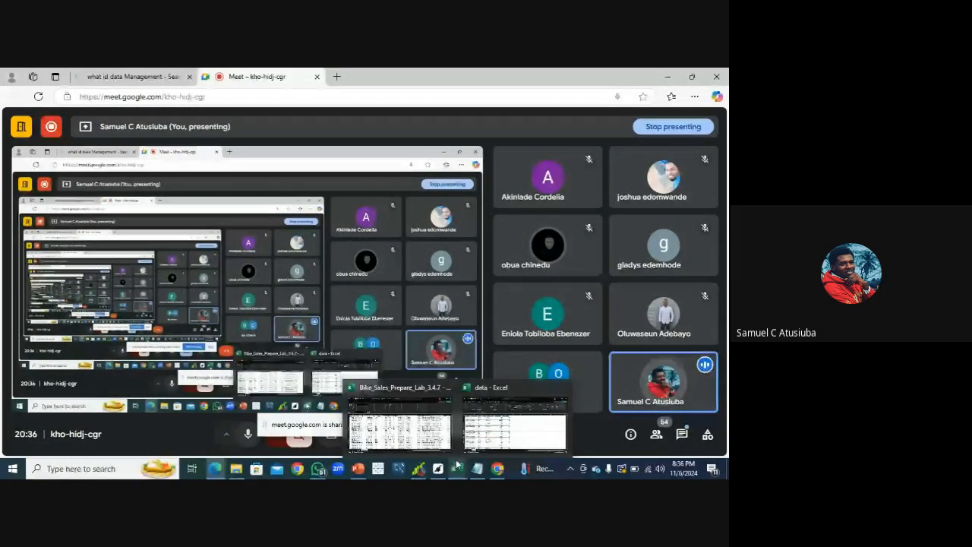
pyautogui.click(515, 424)
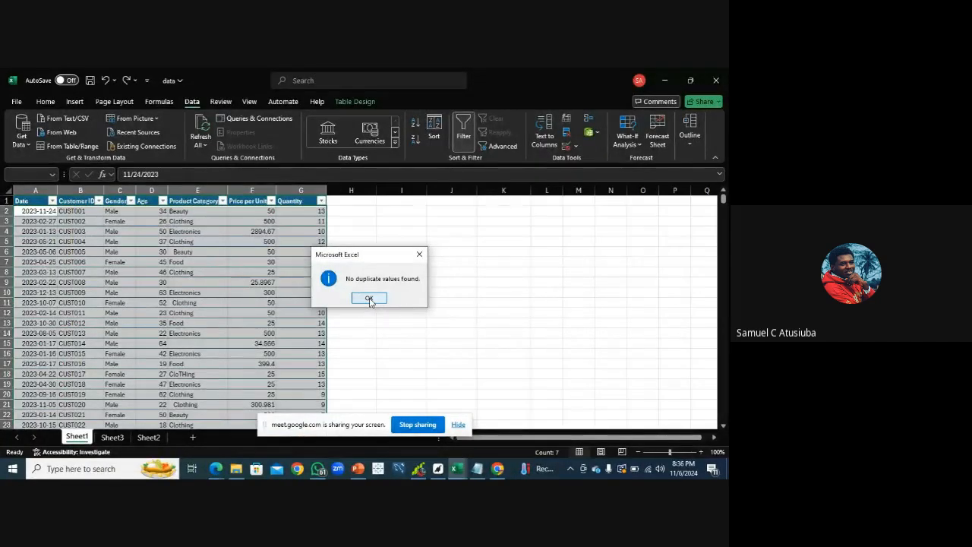
pyautogui.click(372, 301)
# Review the data cleaning procedure in the Class guidelines notes
pyautogui.click(476, 470)
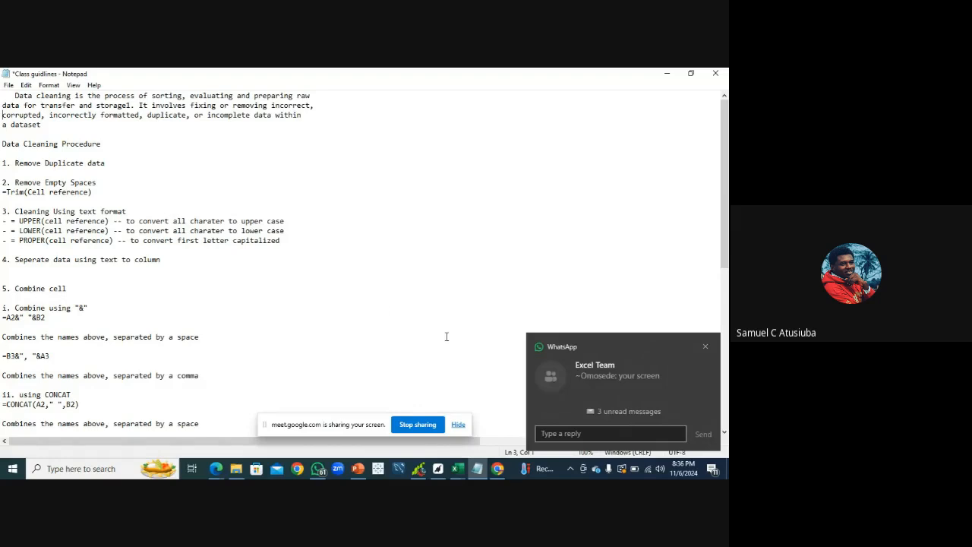
pyautogui.click(705, 347)
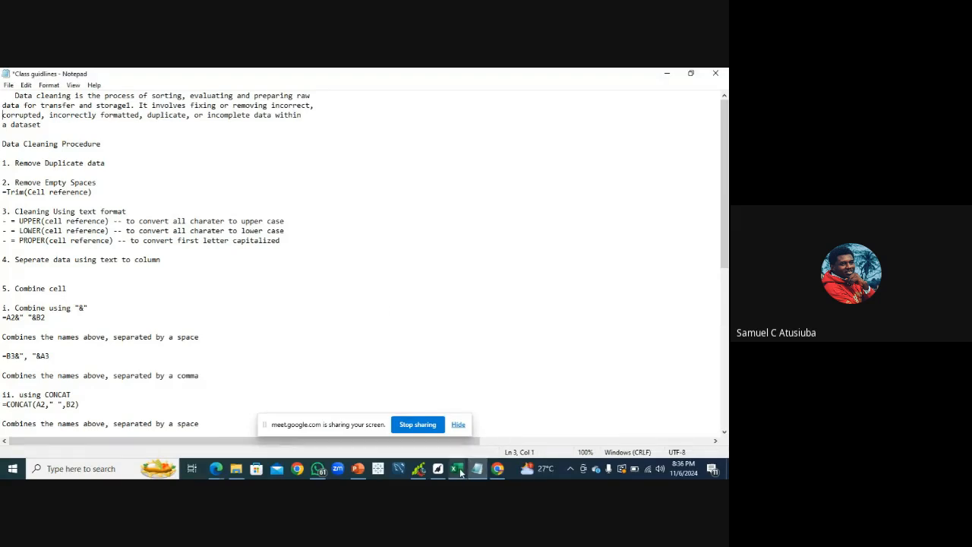
# Reopen Remove Duplicates on the sales table and untick every column except Customer ID
pyautogui.moveTo(460, 468)
pyautogui.click(474, 446)
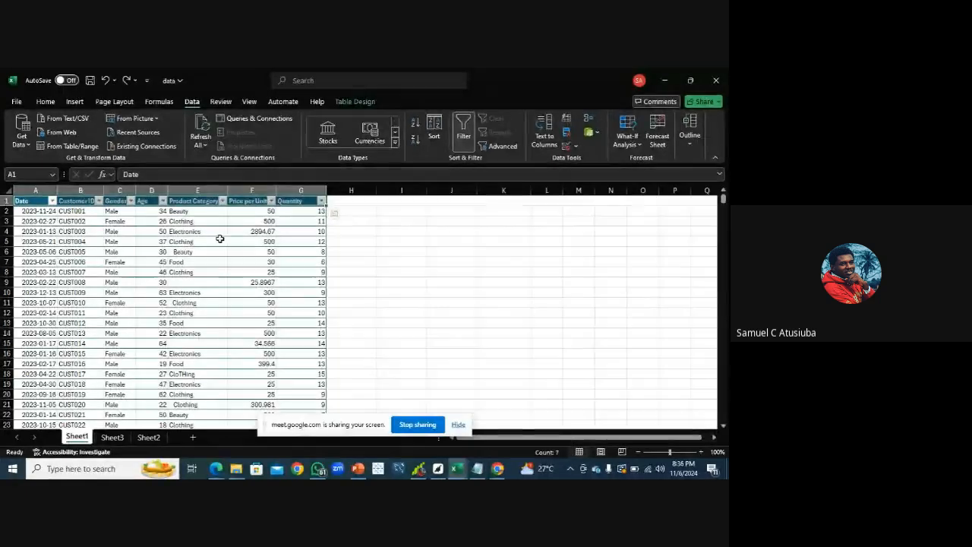
pyautogui.click(37, 104)
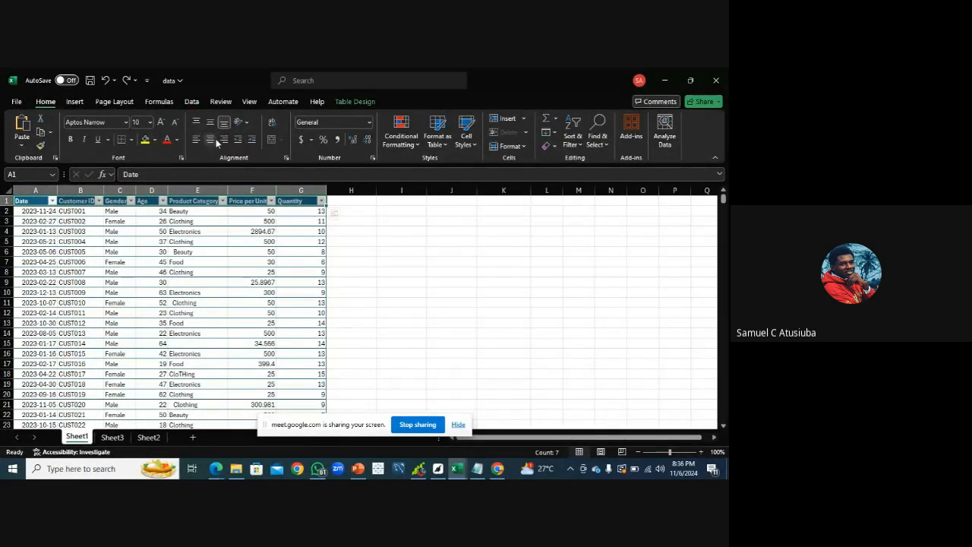
pyautogui.click(193, 103)
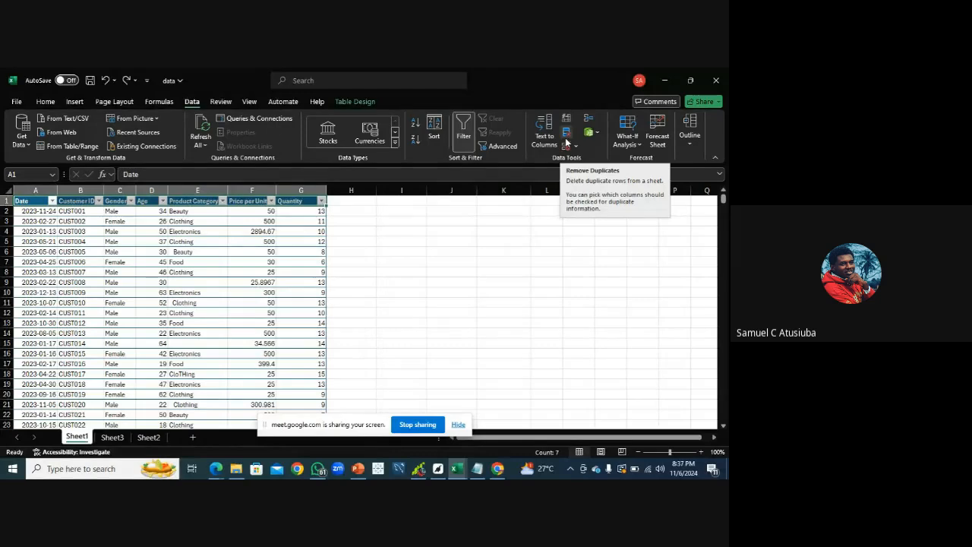
pyautogui.click(566, 141)
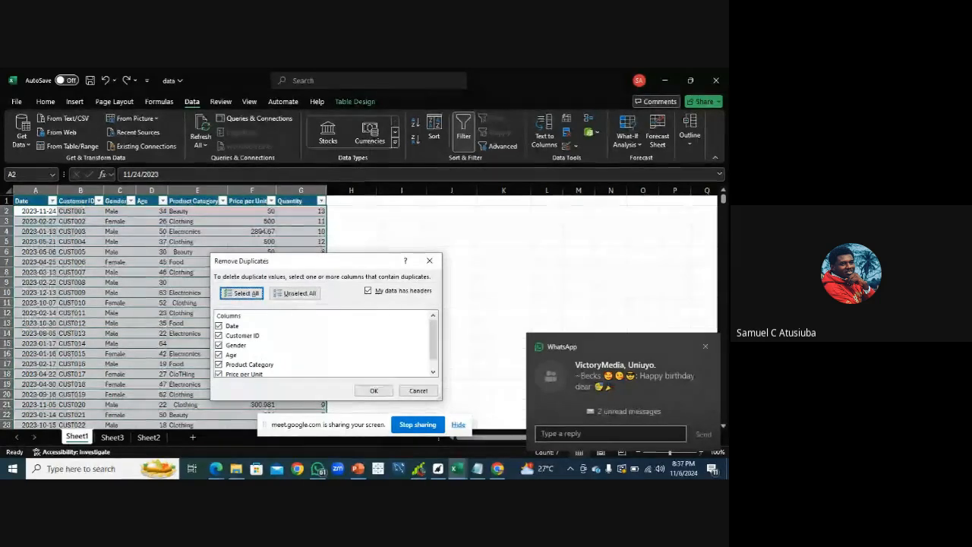
pyautogui.click(705, 347)
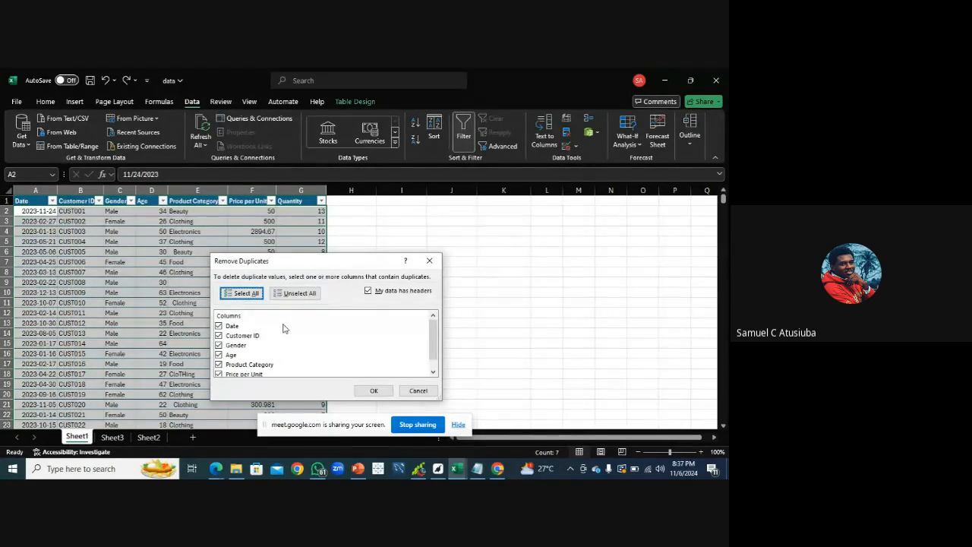
pyautogui.click(218, 366)
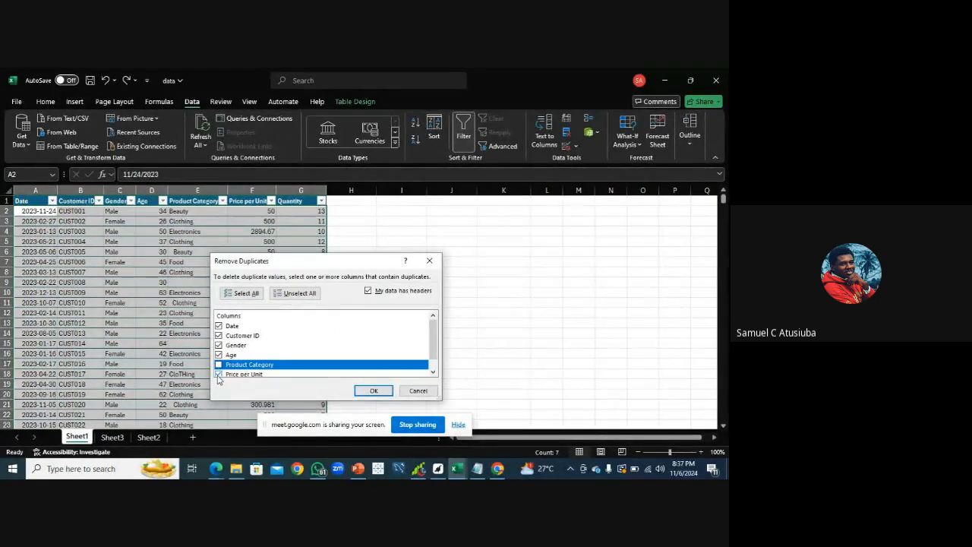
pyautogui.click(219, 374)
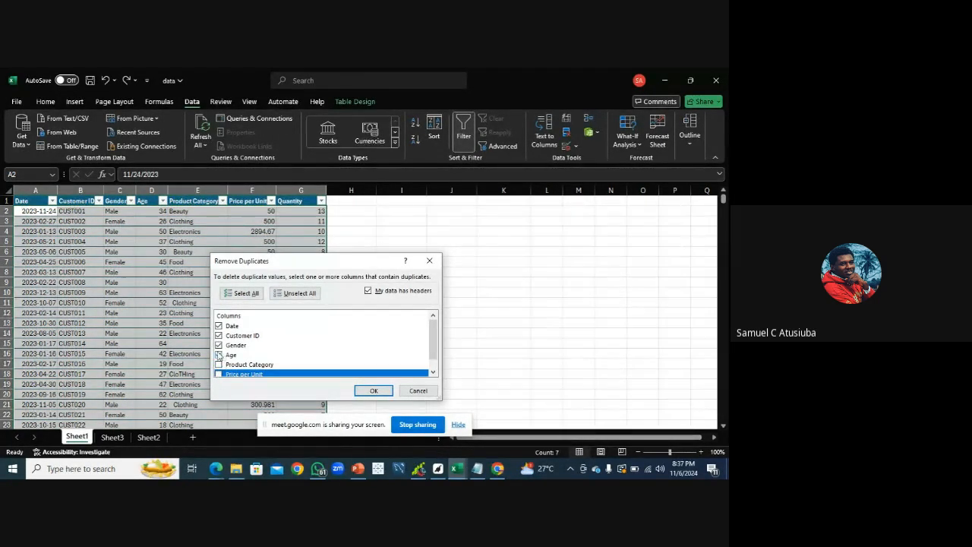
pyautogui.click(219, 355)
pyautogui.click(219, 345)
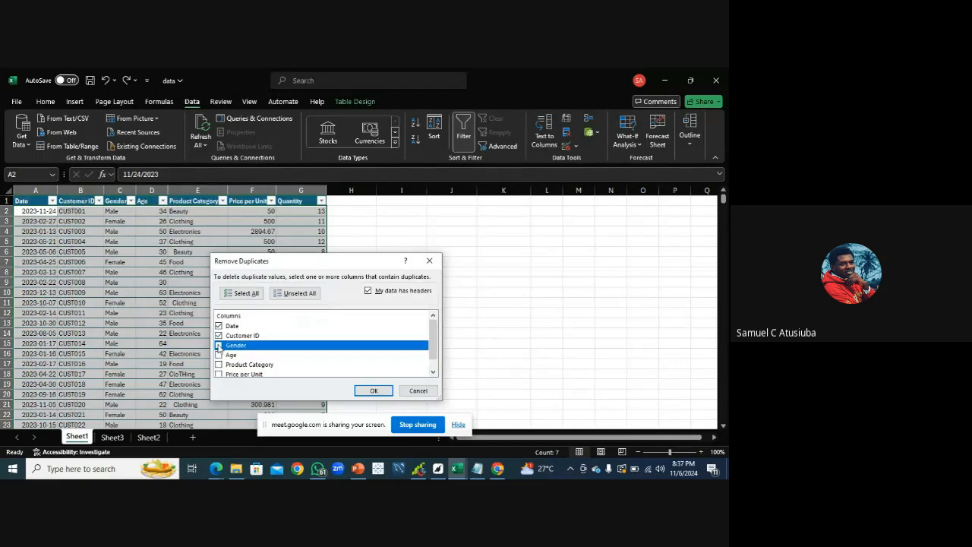
pyautogui.click(218, 326)
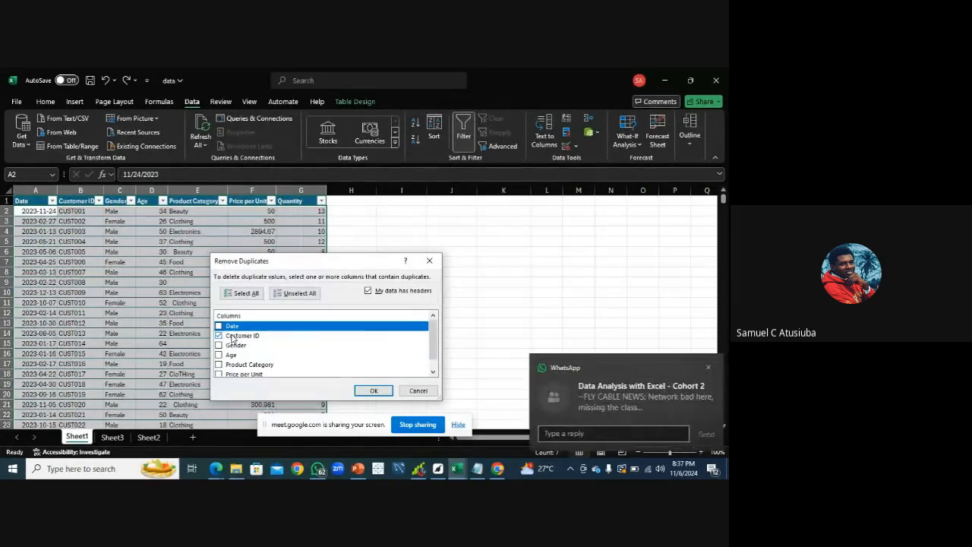
# Run Remove Duplicates with only Customer ID checked and close the result message
pyautogui.click(705, 367)
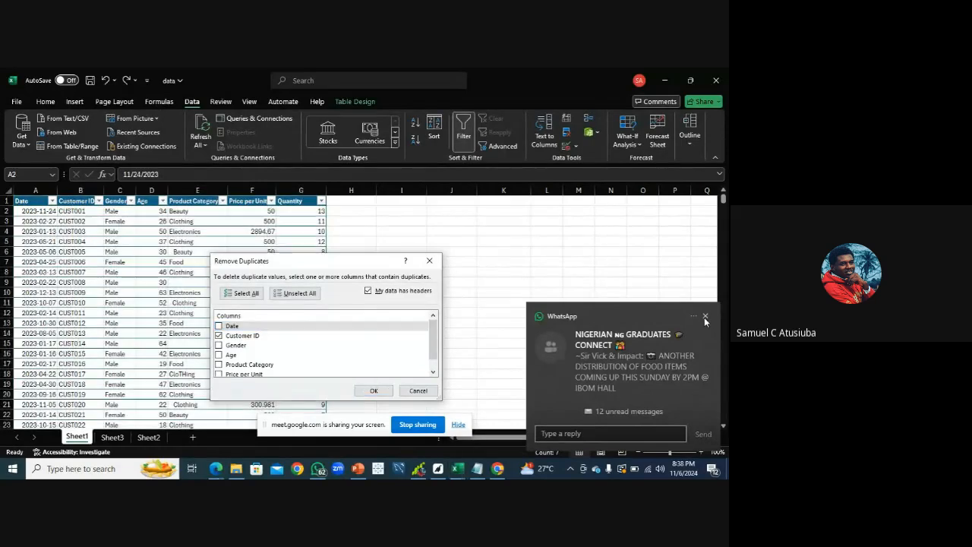
pyautogui.click(705, 316)
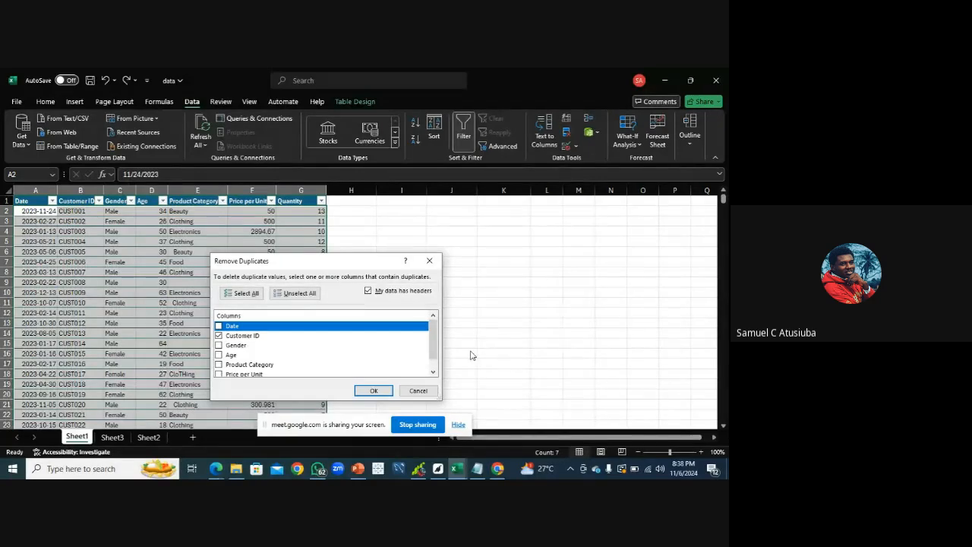
pyautogui.click(238, 337)
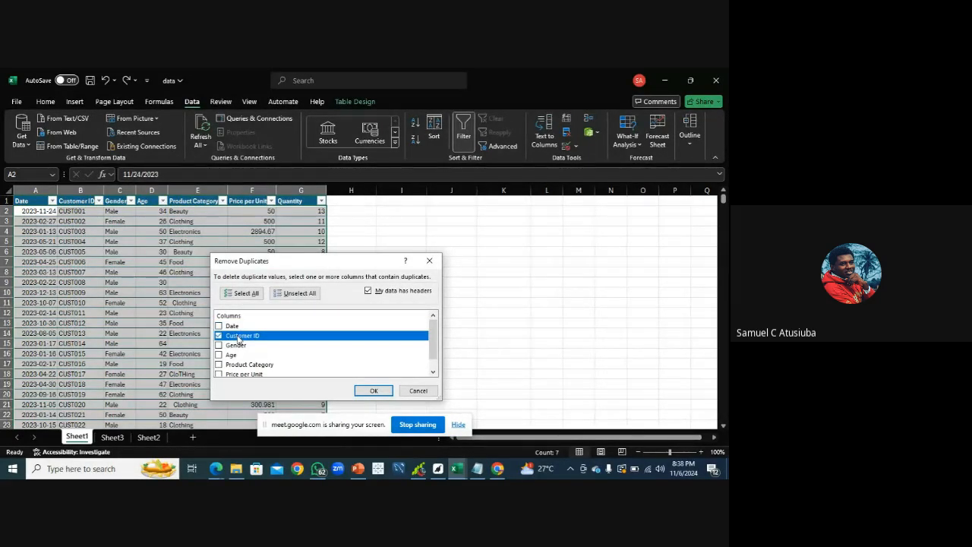
pyautogui.click(377, 391)
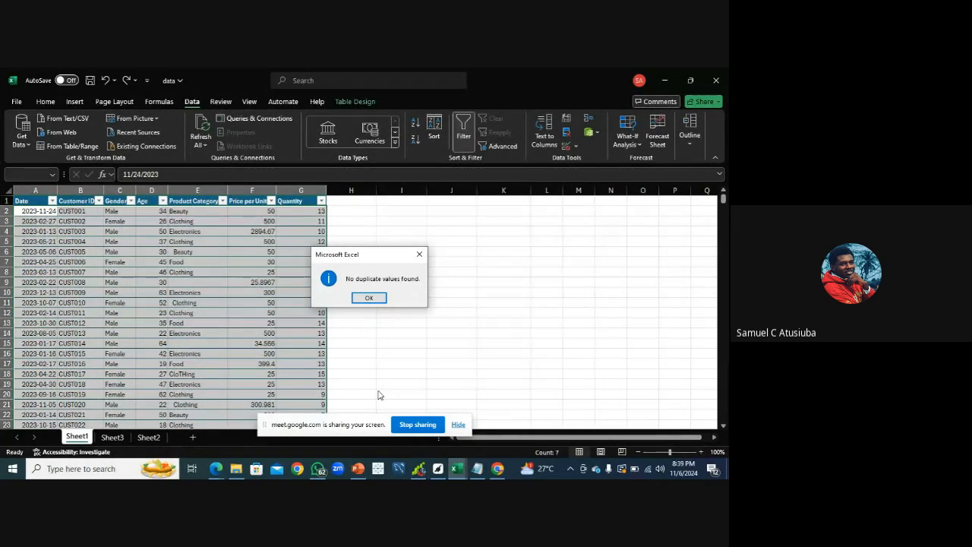
pyautogui.click(369, 298)
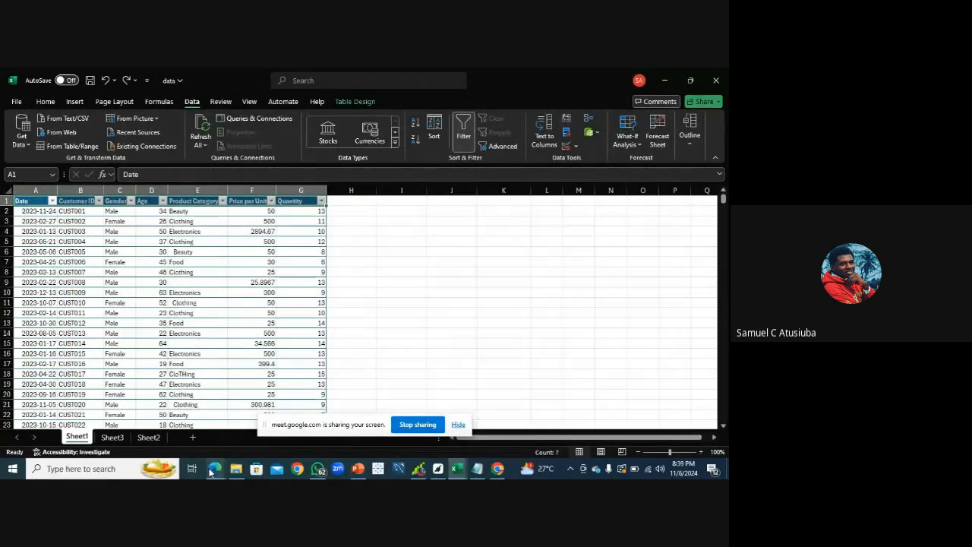
# Switch back to the Class guidelines notes through the meeting window
pyautogui.click(189, 451)
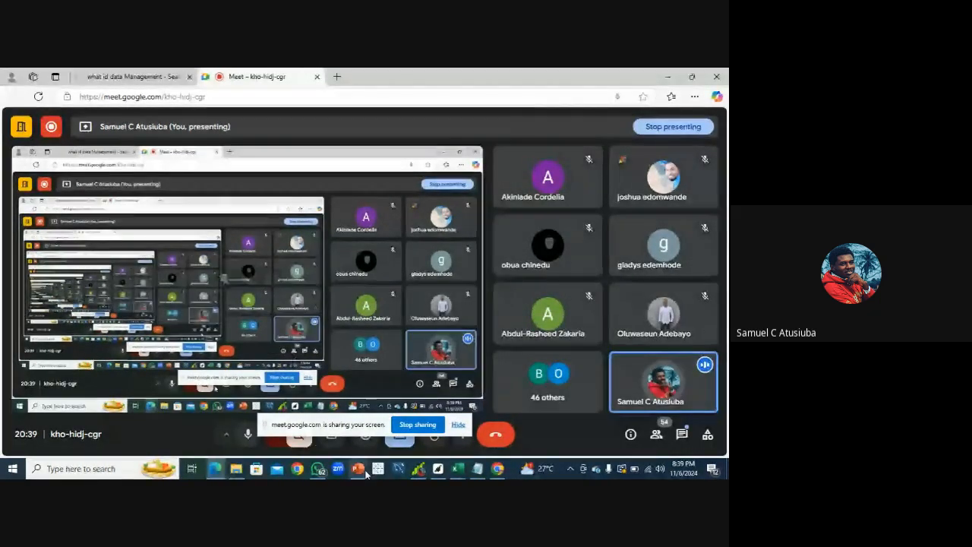
pyautogui.click(475, 471)
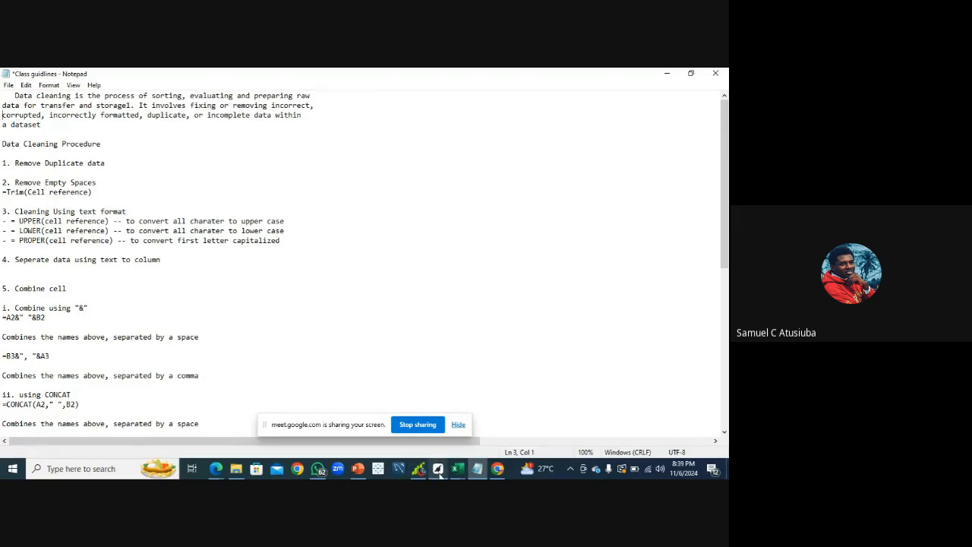
# Switch back to the data workbook, select row 6 and zoom the sheet to 120%
pyautogui.moveTo(458, 475)
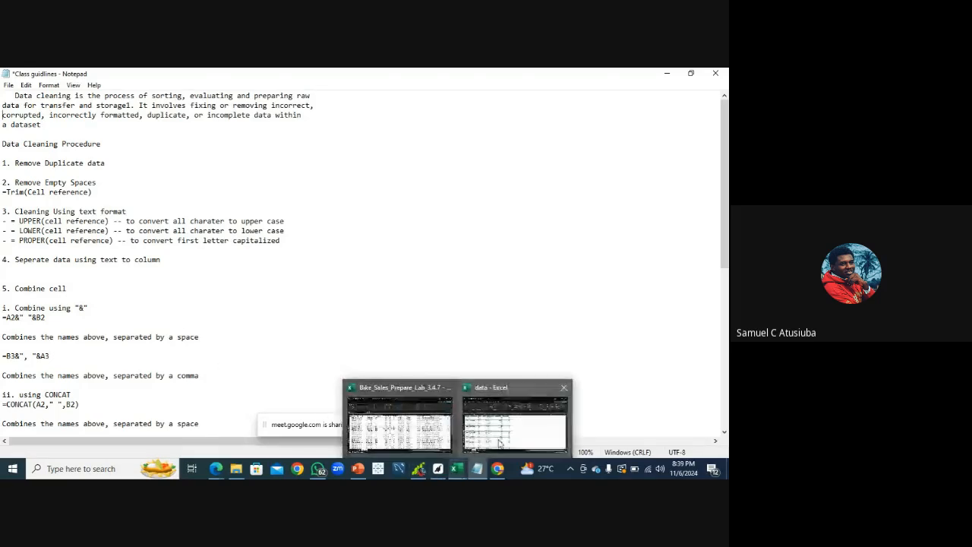
pyautogui.click(499, 443)
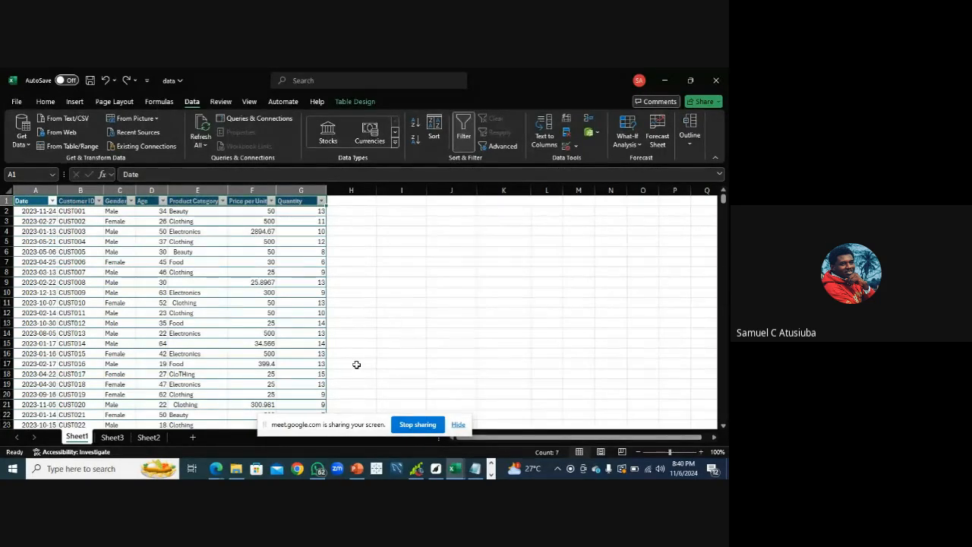
pyautogui.click(7, 252)
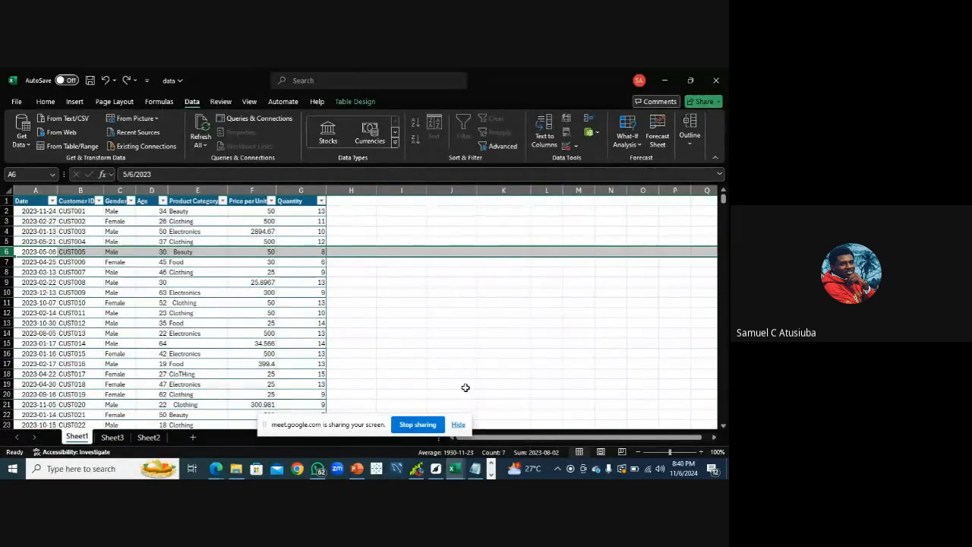
pyautogui.click(701, 452)
pyautogui.click(701, 452)
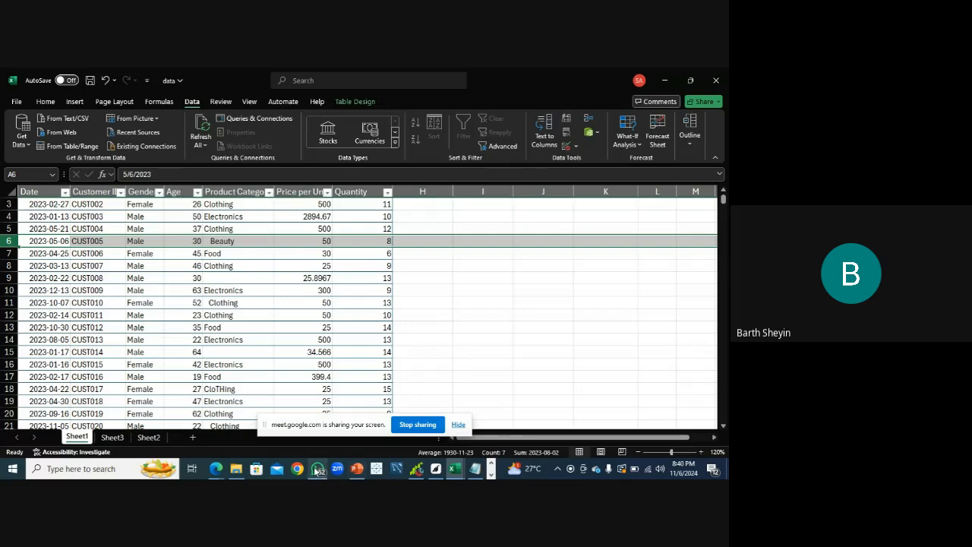
pyautogui.moveTo(317, 471)
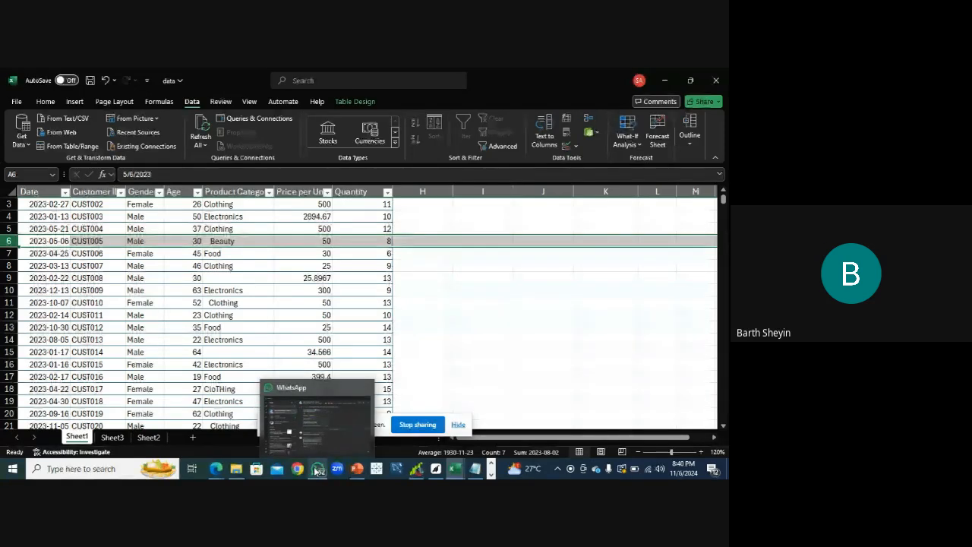
pyautogui.moveTo(216, 469)
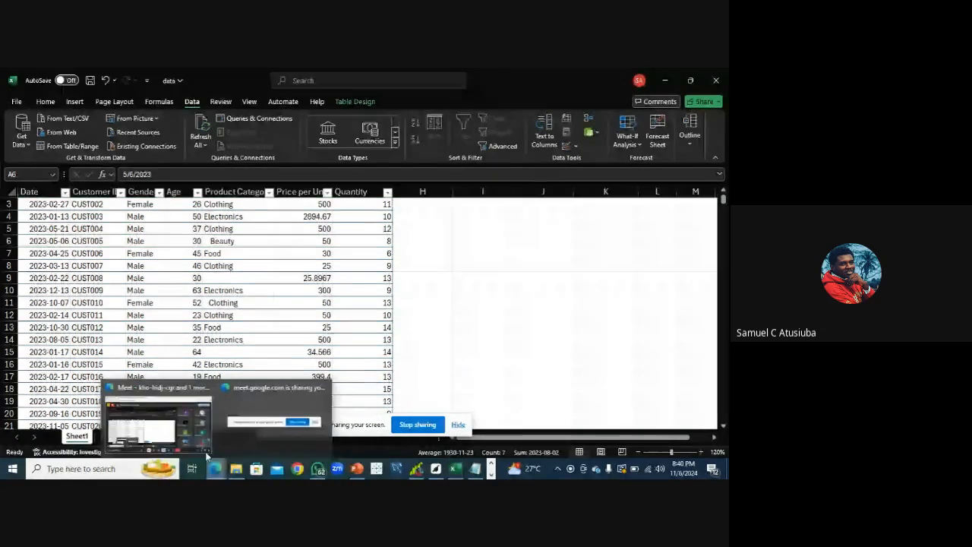
pyautogui.click(195, 446)
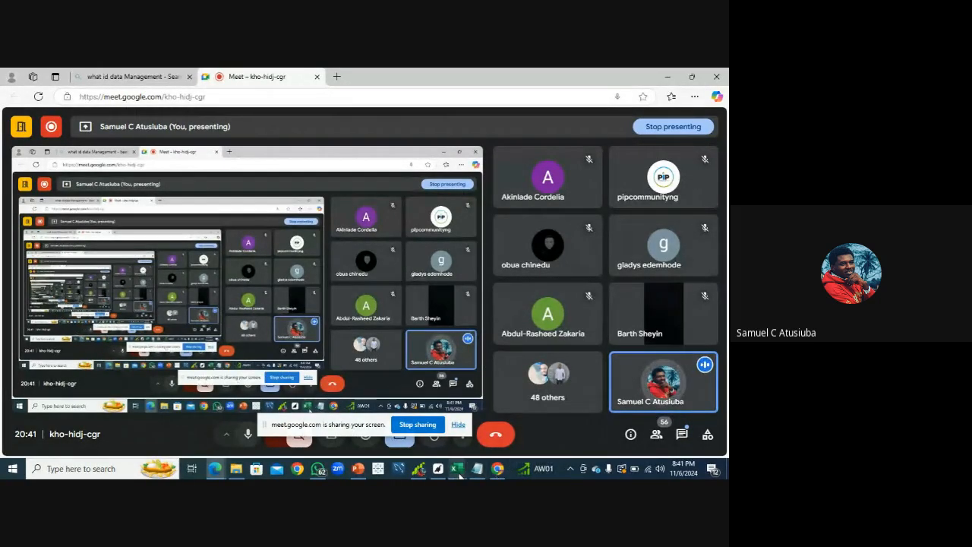
pyautogui.moveTo(459, 474)
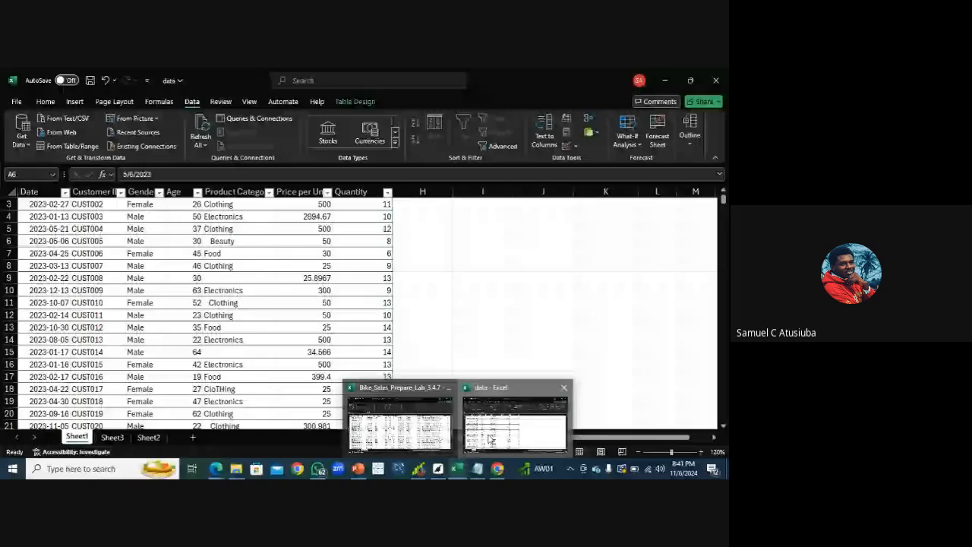
pyautogui.click(511, 410)
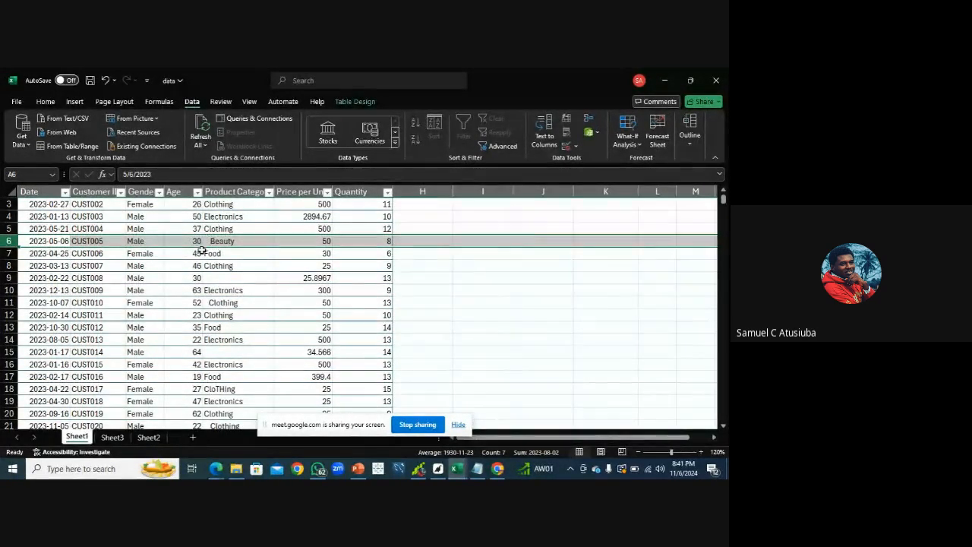
# Check the Product Category filter list and the Remove Empty Spaces step in the class notes
pyautogui.click(269, 192)
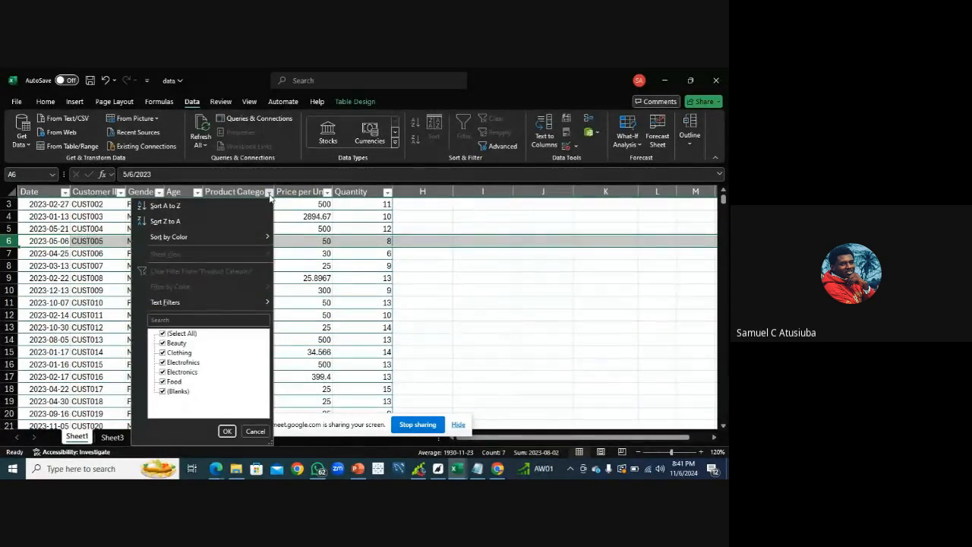
pyautogui.click(269, 193)
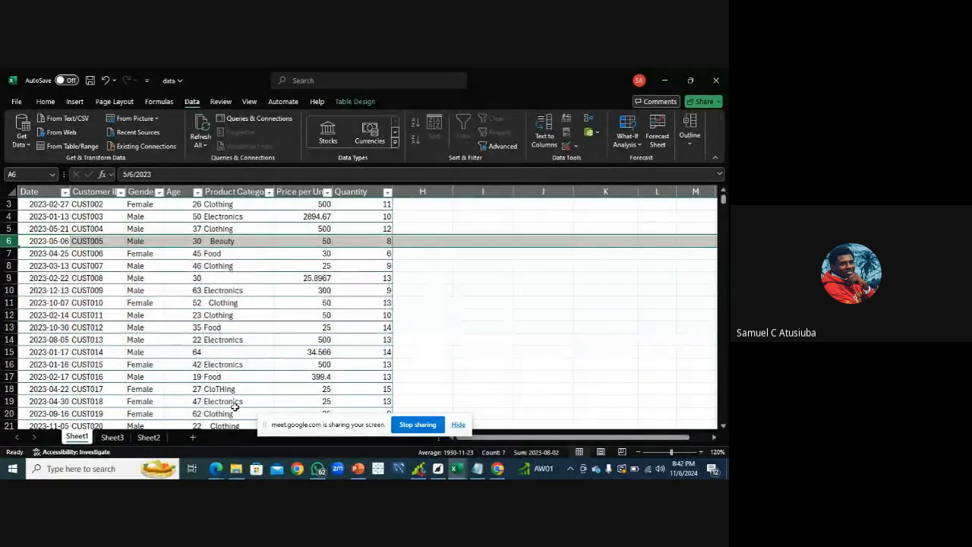
pyautogui.click(477, 469)
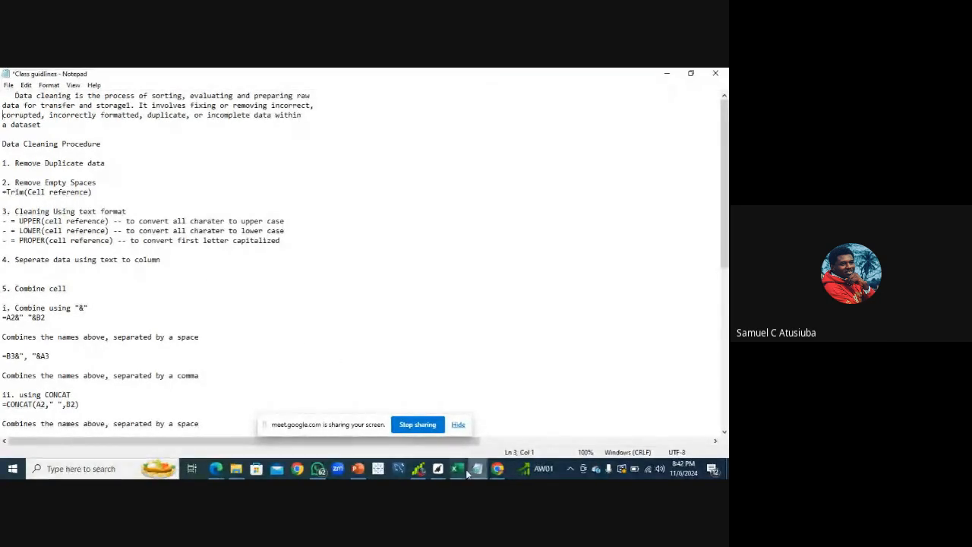
pyautogui.moveTo(460, 470)
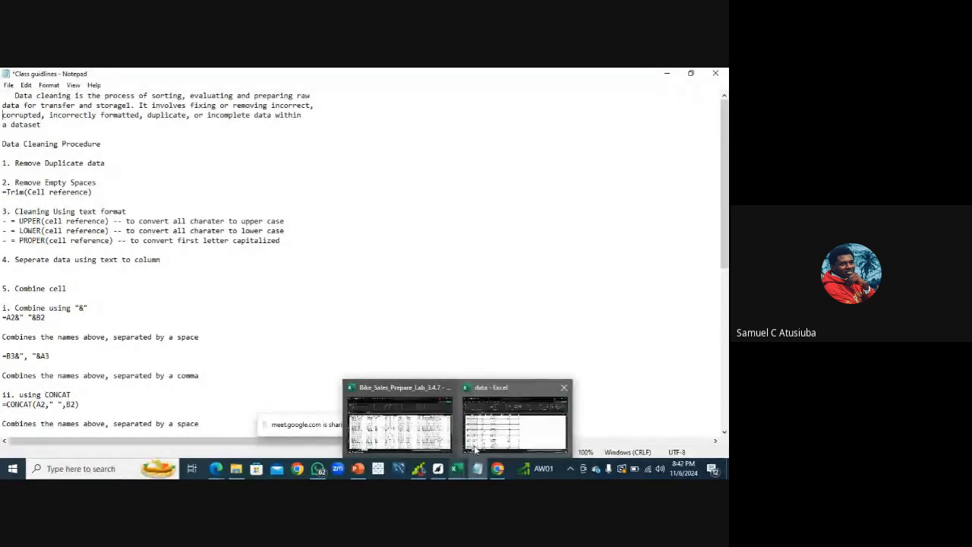
pyautogui.click(486, 433)
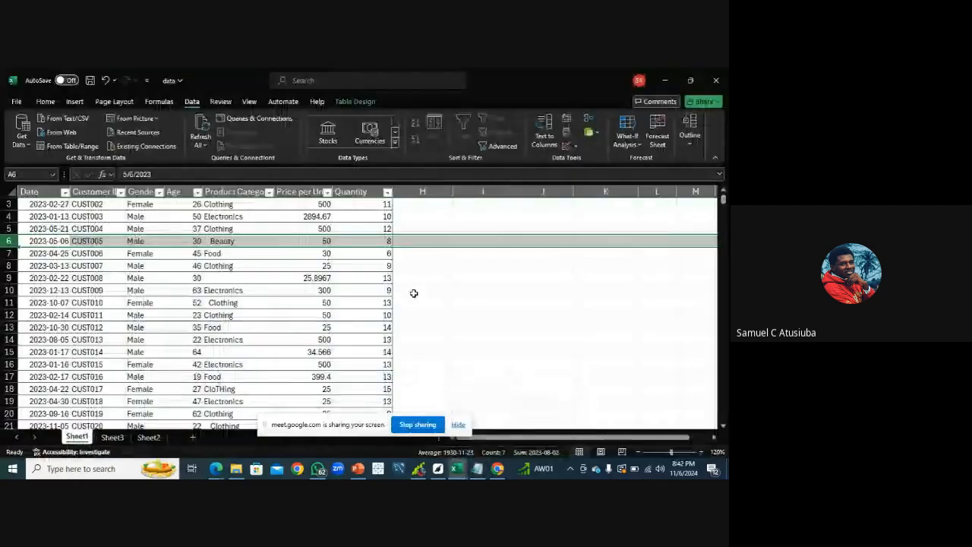
# Insert a new column beside Product Category and fill it with the formula =TRIM([@[Product Category]])
pyautogui.rightClick(301, 189)
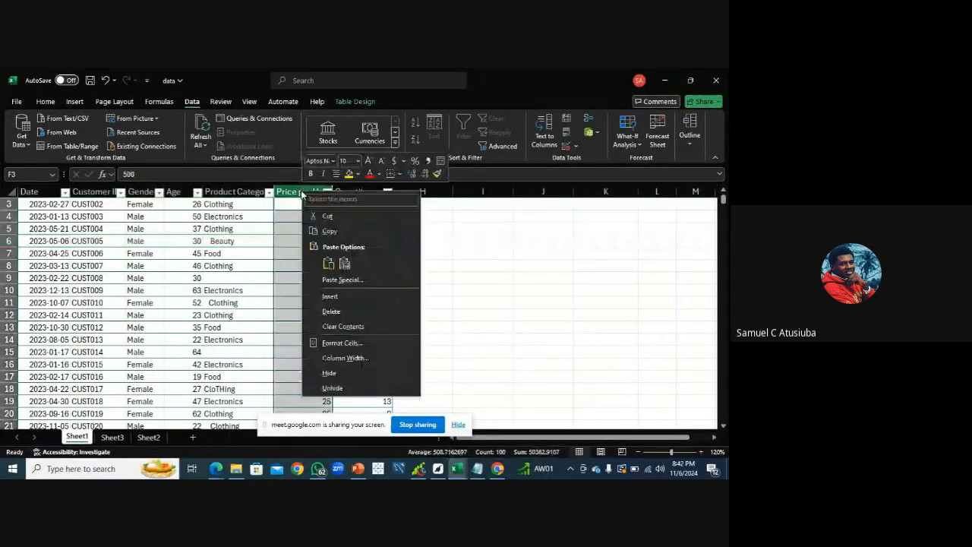
pyautogui.click(354, 296)
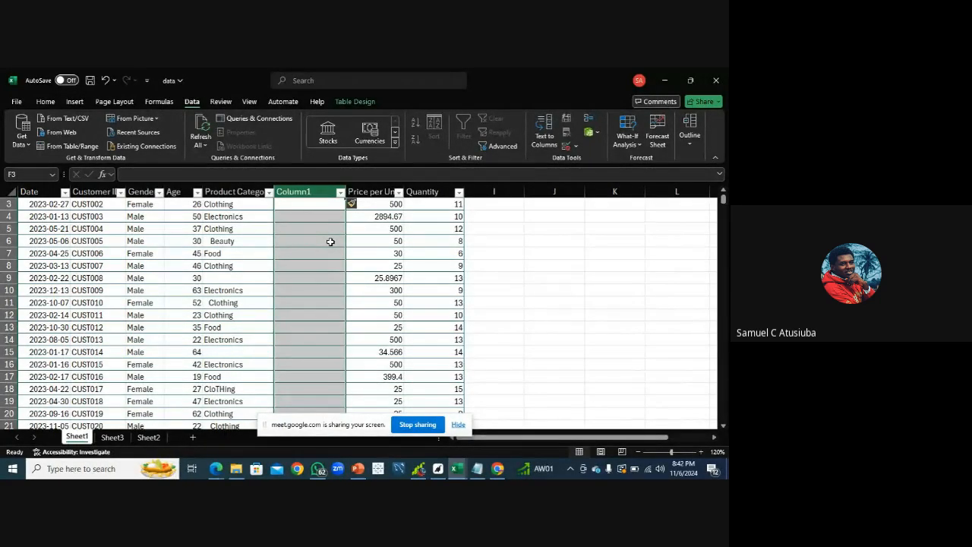
pyautogui.click(289, 206)
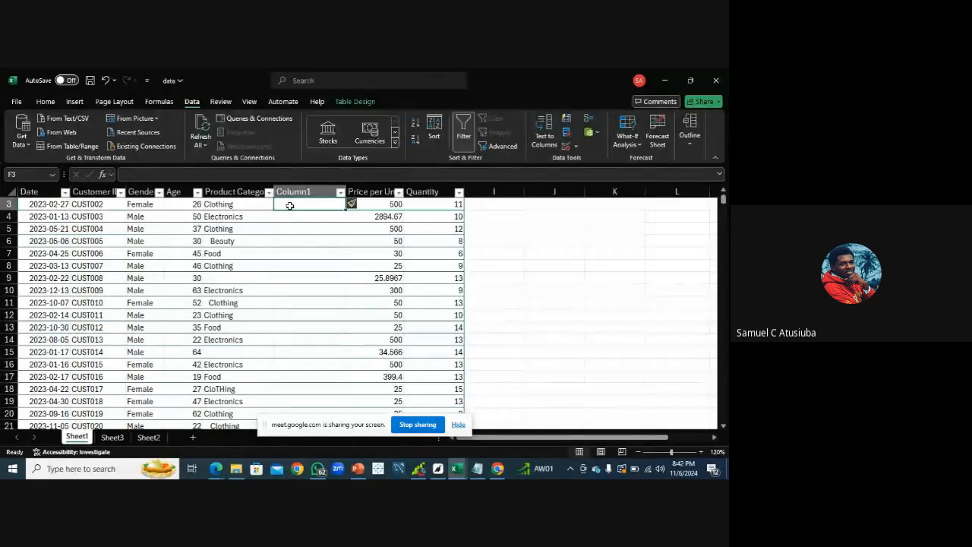
pyautogui.write('=')
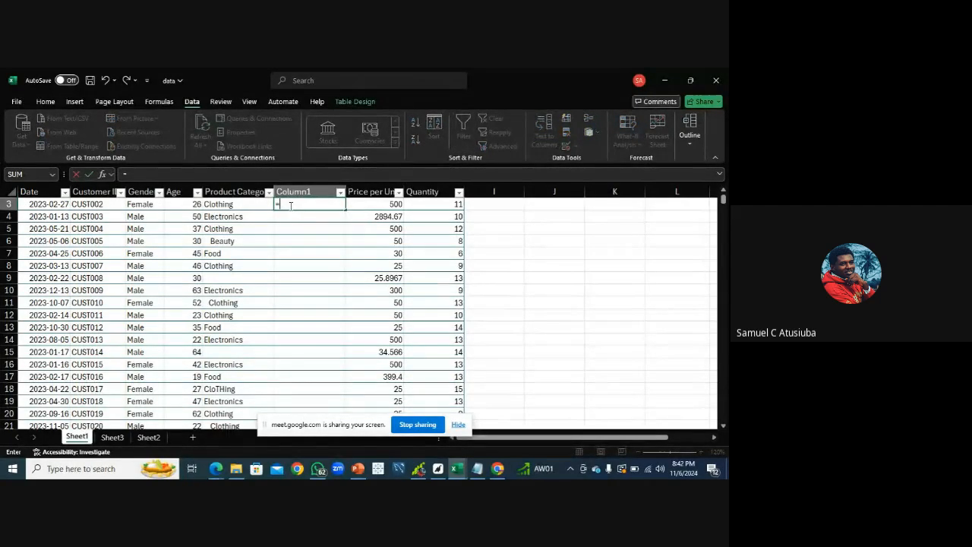
pyautogui.write('trim')
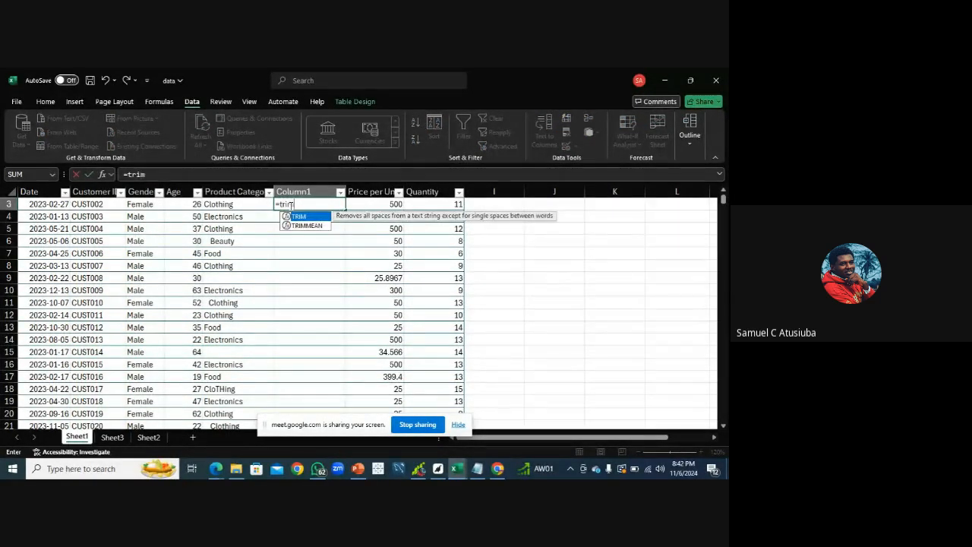
pyautogui.doubleClick(298, 217)
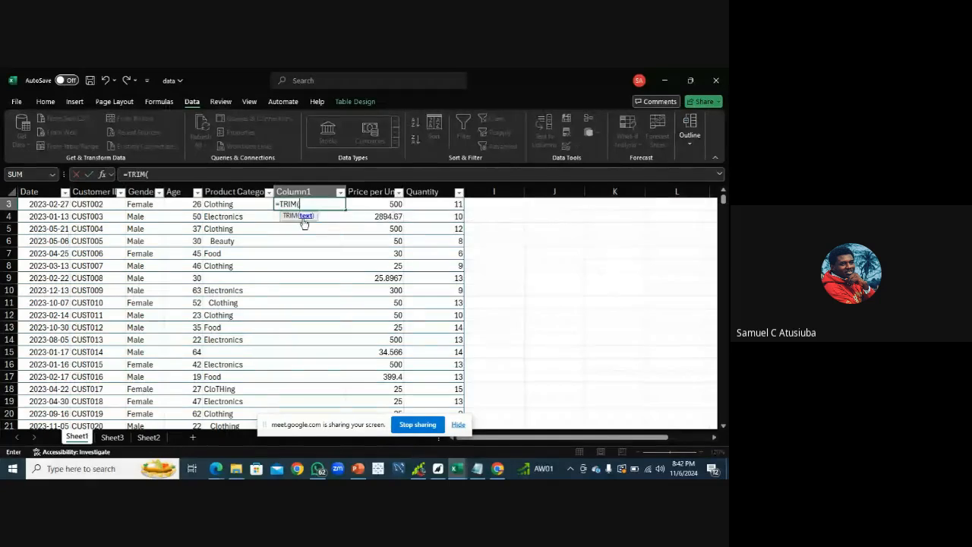
pyautogui.click(242, 206)
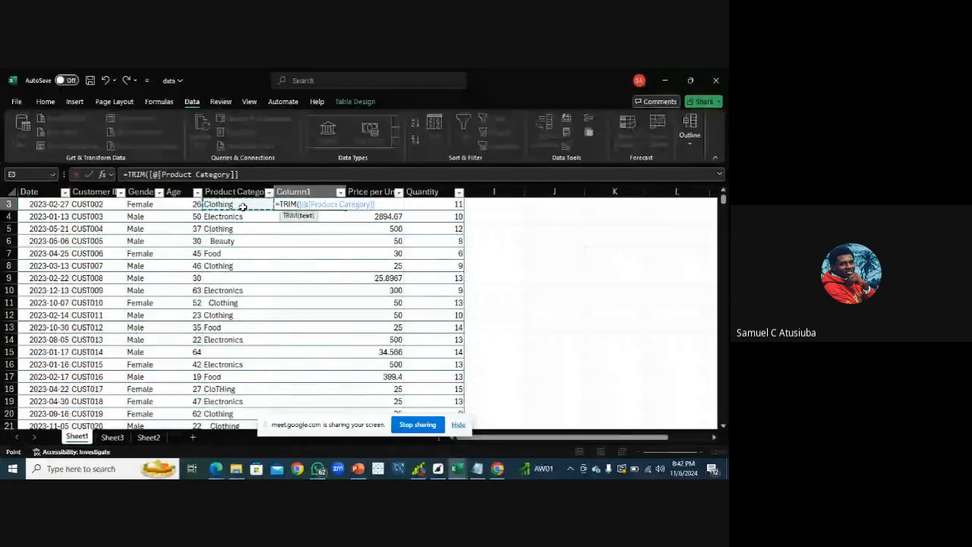
pyautogui.press('Return')
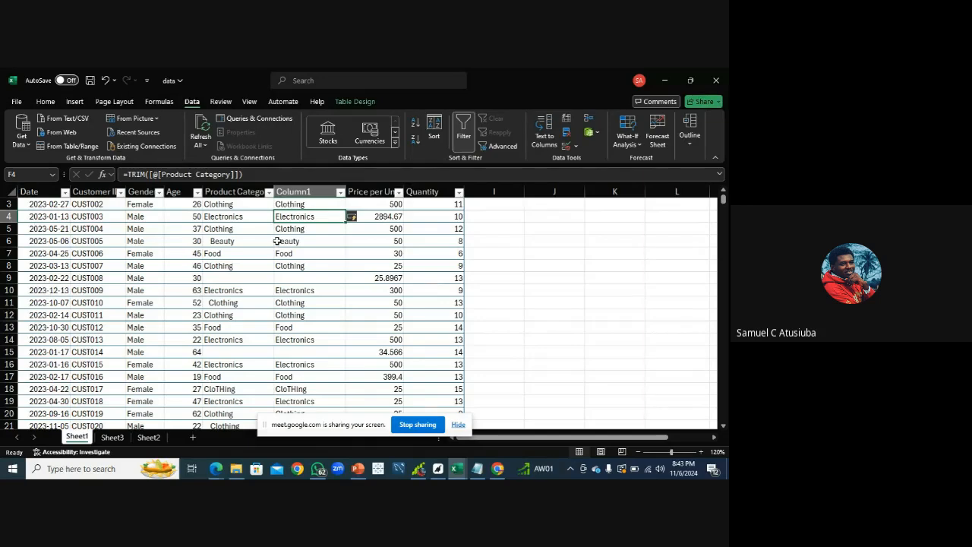
# Select the trimmed values in Column1 down to the last row and copy them
pyautogui.click(300, 205)
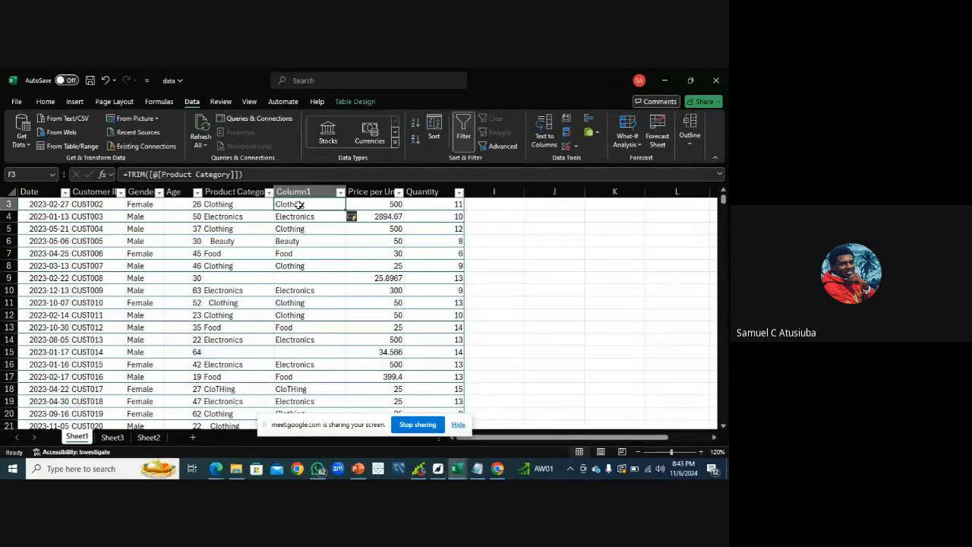
pyautogui.hotkey('ctrl', 'shift', 'Down')
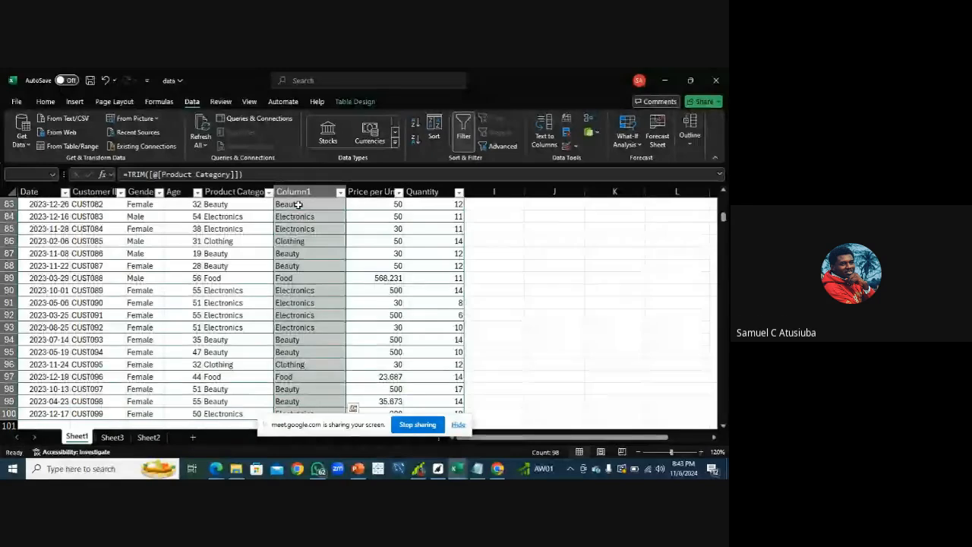
pyautogui.hotkey('ctrl', 'c')
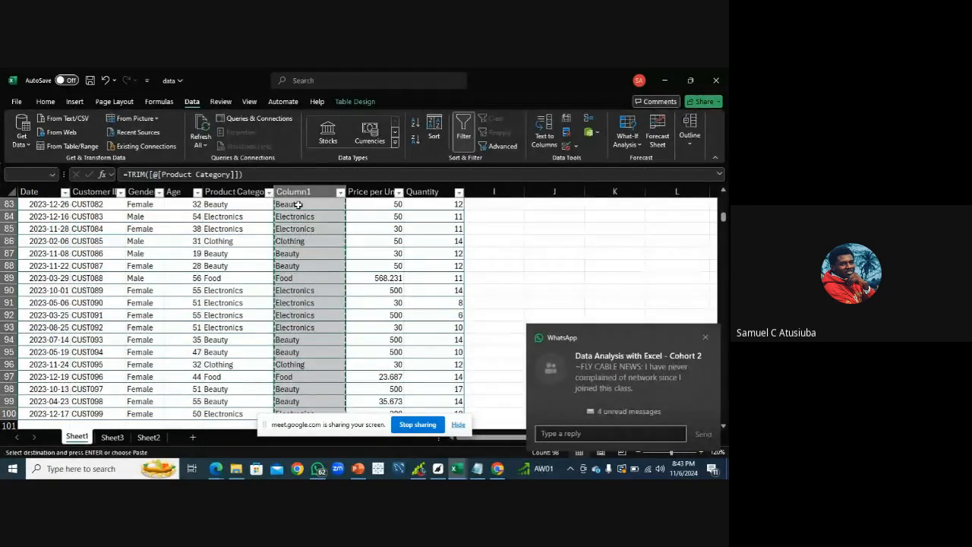
pyautogui.click(706, 336)
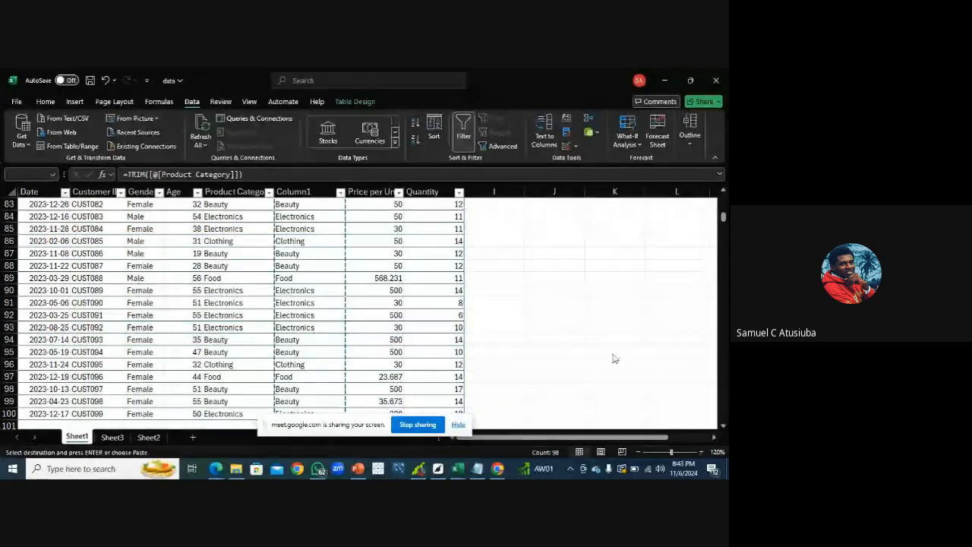
pyautogui.click(723, 216)
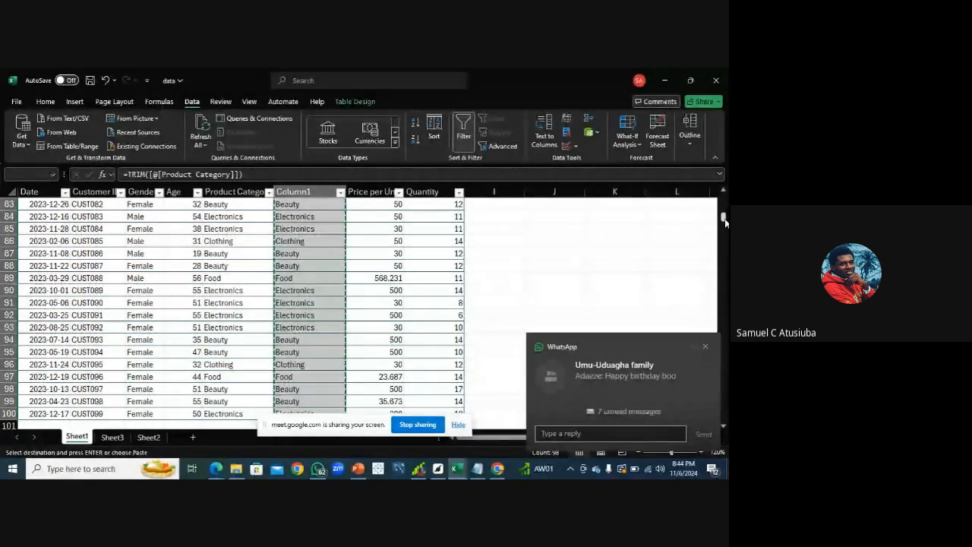
pyautogui.moveTo(725, 222); pyautogui.dragTo(725, 199)
pyautogui.click(287, 216)
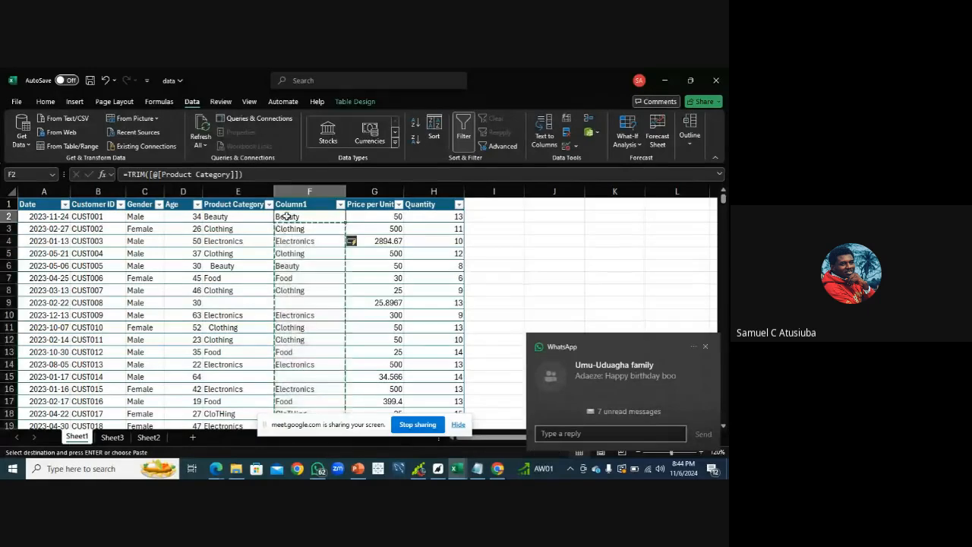
pyautogui.click(706, 347)
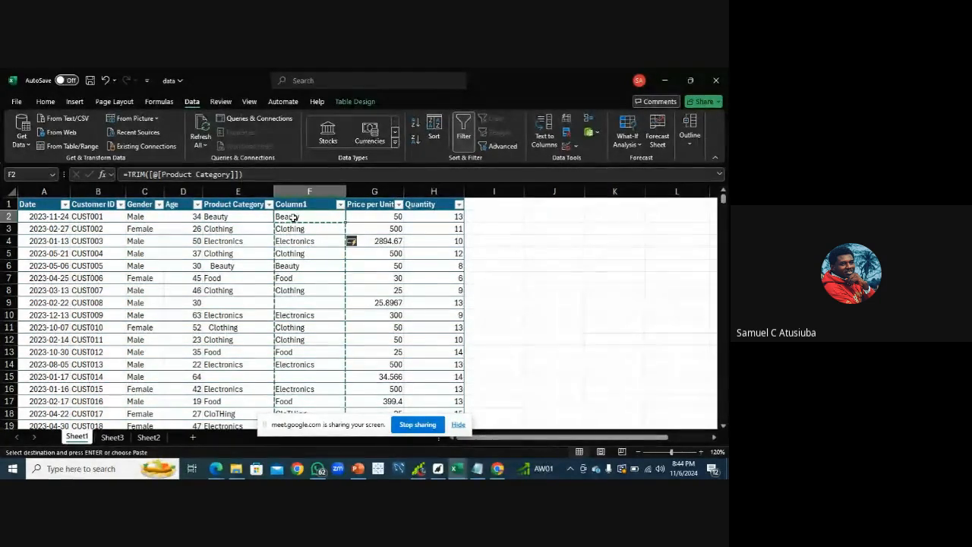
pyautogui.hotkey('ctrl', 'shift', 'Down')
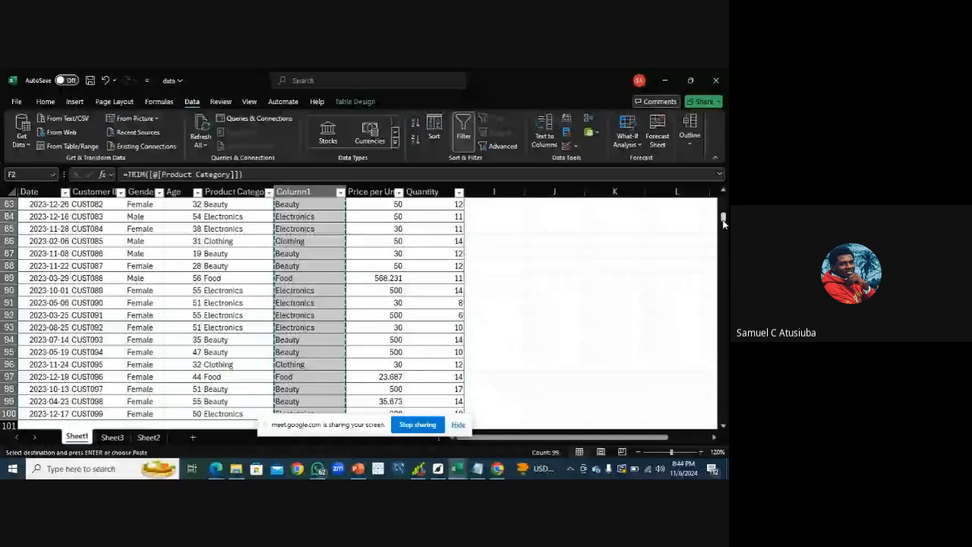
pyautogui.moveTo(723, 221); pyautogui.dragTo(723, 199)
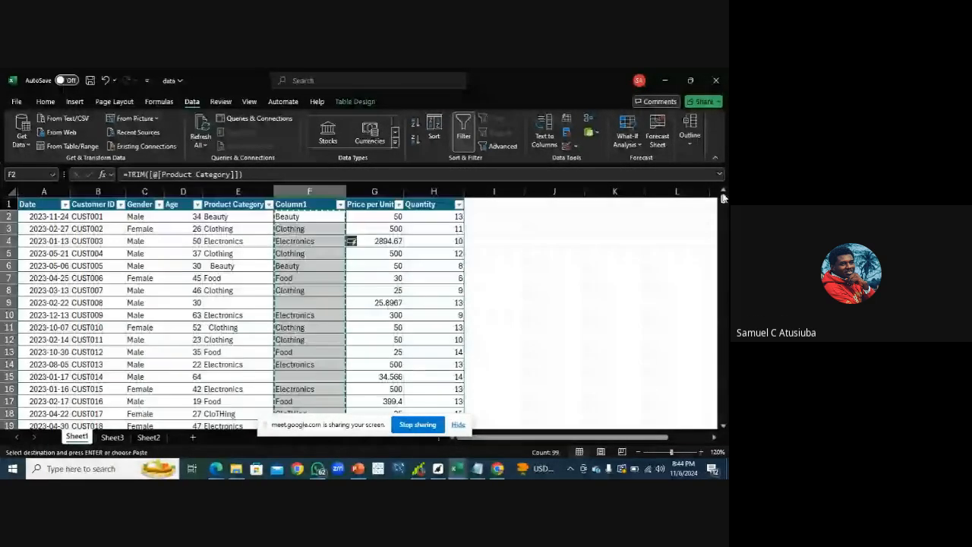
# Paste the trimmed values as values over Product Category down to the last row and delete the Column1 helper column
pyautogui.click(236, 218)
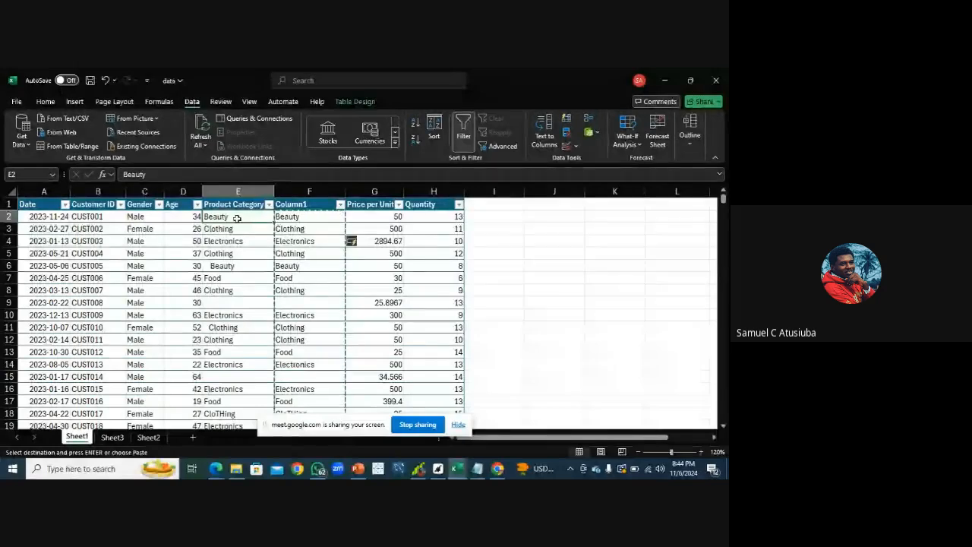
pyautogui.hotkey('shift', 'Down')
pyautogui.hotkey('shift', 'Down')
pyautogui.hotkey('shift', 'Down')
pyautogui.hotkey('shift', 'Down')
pyautogui.hotkey('shift', 'Down')
pyautogui.hotkey('shift', 'Down')
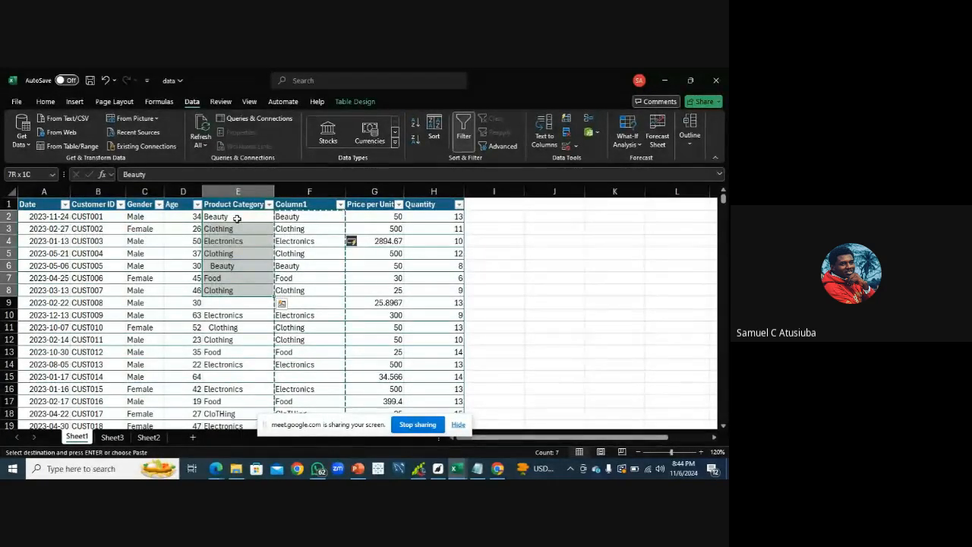
pyautogui.hotkey('shift', 'Down')
pyautogui.hotkey('shift', 'Down')
pyautogui.hotkey('shift', 'Down')
pyautogui.hotkey('shift', 'Down')
pyautogui.hotkey('shift', 'Down')
pyautogui.hotkey('shift', 'Down')
pyautogui.hotkey('shift', 'Down')
pyautogui.hotkey('shift', 'Down')
pyautogui.hotkey('shift', 'Down')
pyautogui.hotkey('shift', 'Down')
pyautogui.hotkey('shift', 'Down')
pyautogui.hotkey('shift', 'Down')
pyautogui.hotkey('shift', 'Down')
pyautogui.hotkey('shift', 'Down')
pyautogui.hotkey('shift', 'Down')
pyautogui.hotkey('shift', 'Down')
pyautogui.hotkey('shift', 'Down')
pyautogui.hotkey('shift', 'Down')
pyautogui.hotkey('shift', 'Down')
pyautogui.hotkey('shift', 'Down')
pyautogui.hotkey('shift', 'Down')
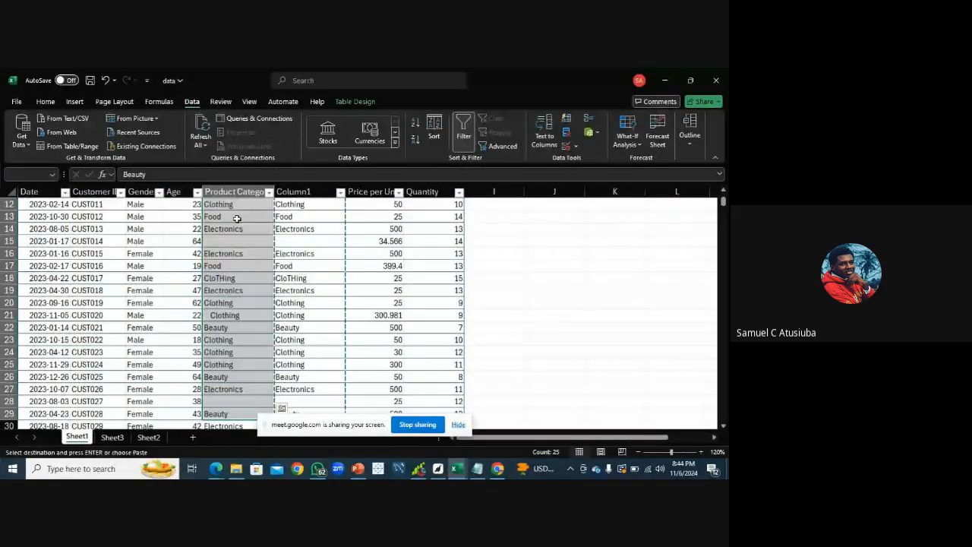
pyautogui.hotkey('ctrl', 'shift', 'Down')
pyautogui.hotkey('ctrl', 'shift', 'Up')
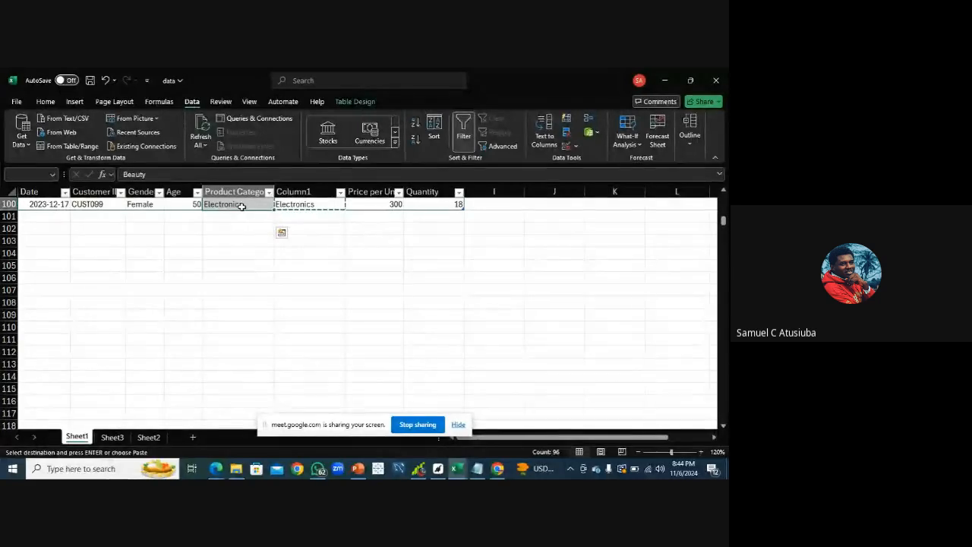
pyautogui.rightClick(241, 208)
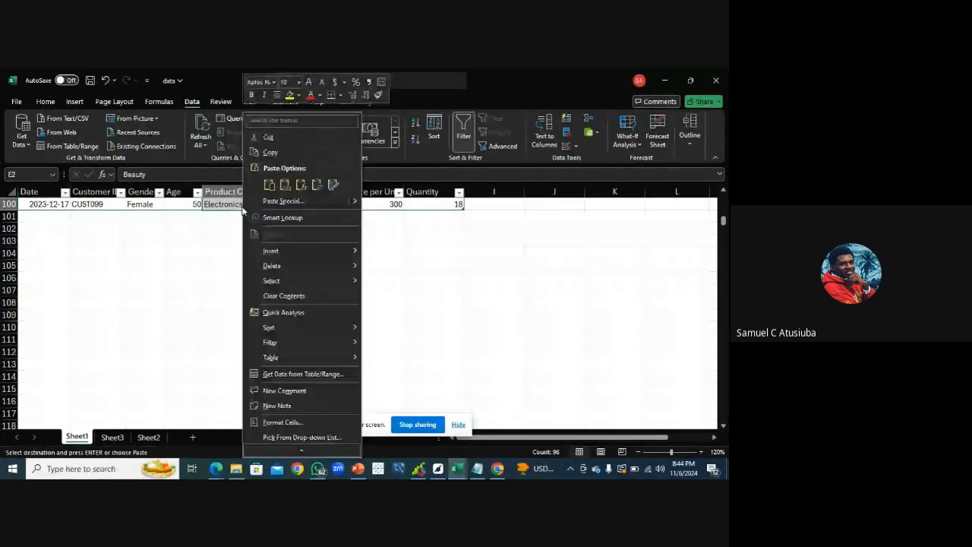
pyautogui.click(285, 185)
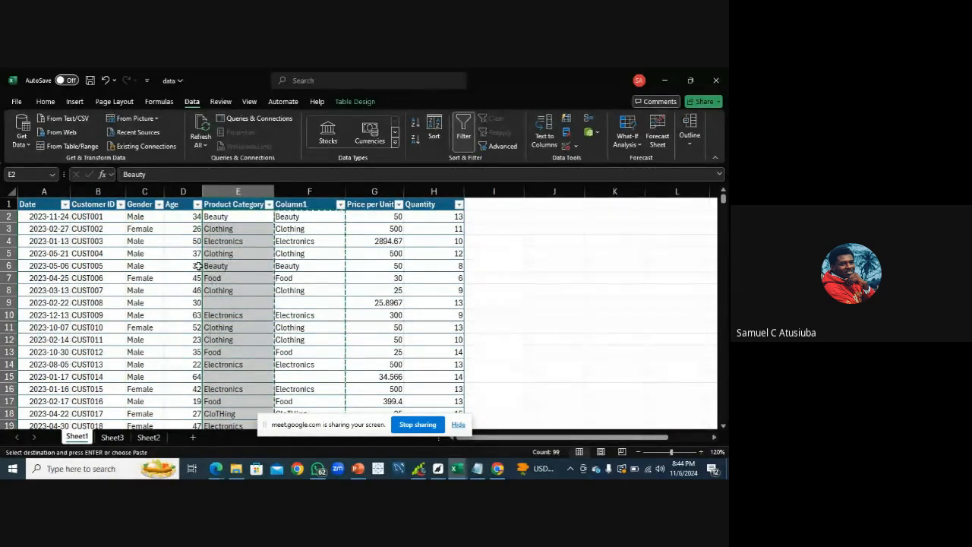
pyautogui.rightClick(301, 191)
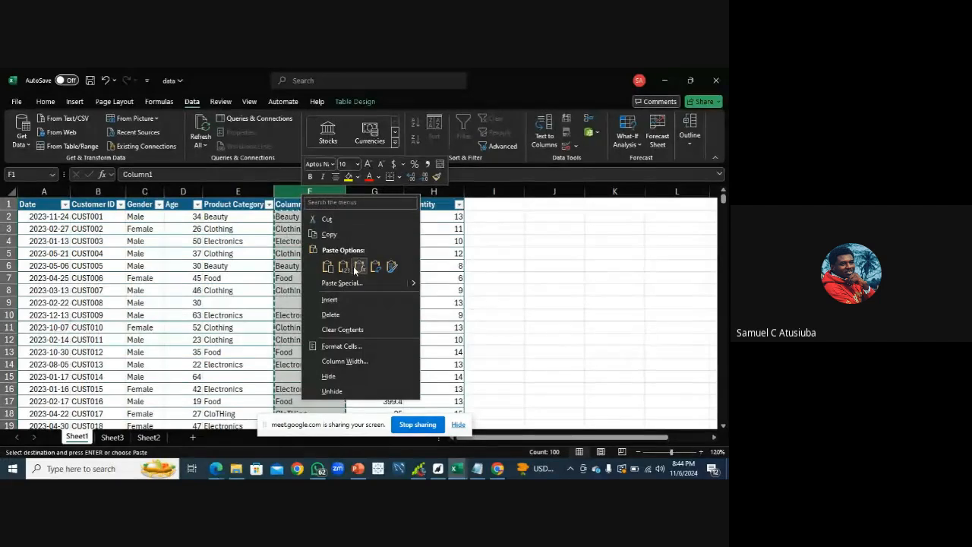
pyautogui.click(331, 315)
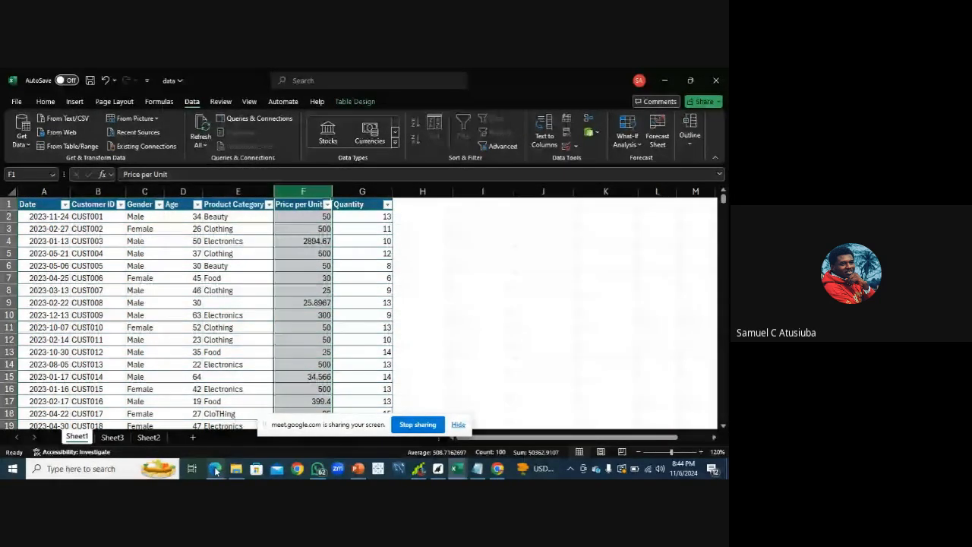
pyautogui.click(187, 435)
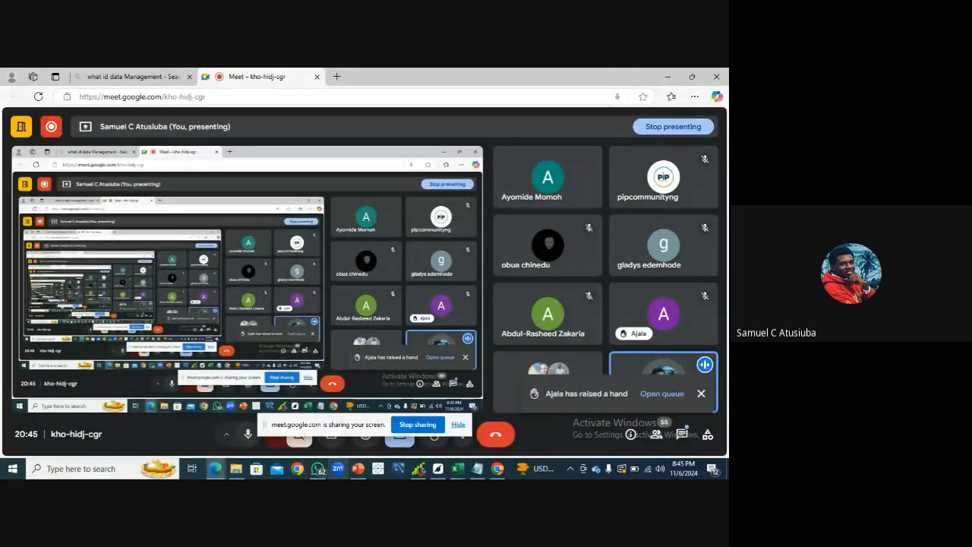
pyautogui.click(457, 469)
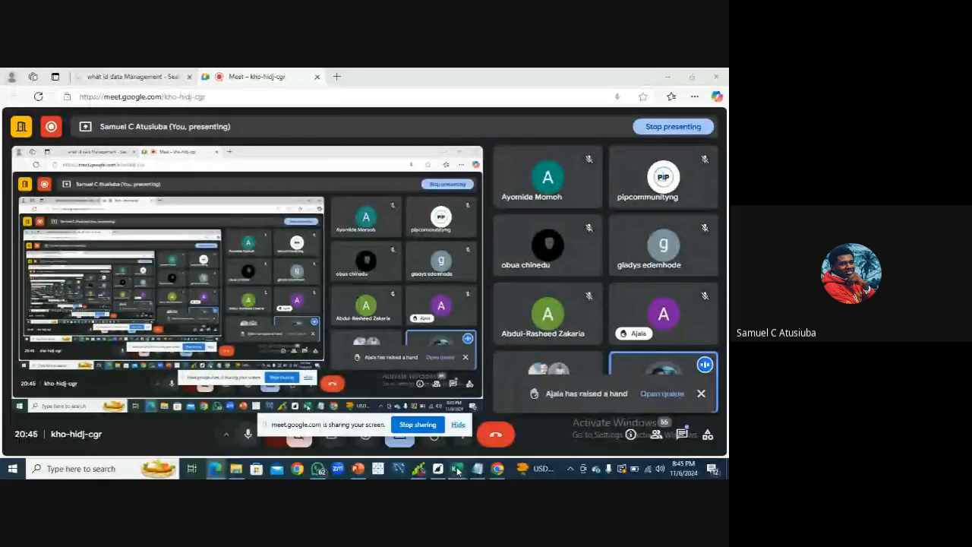
pyautogui.click(490, 422)
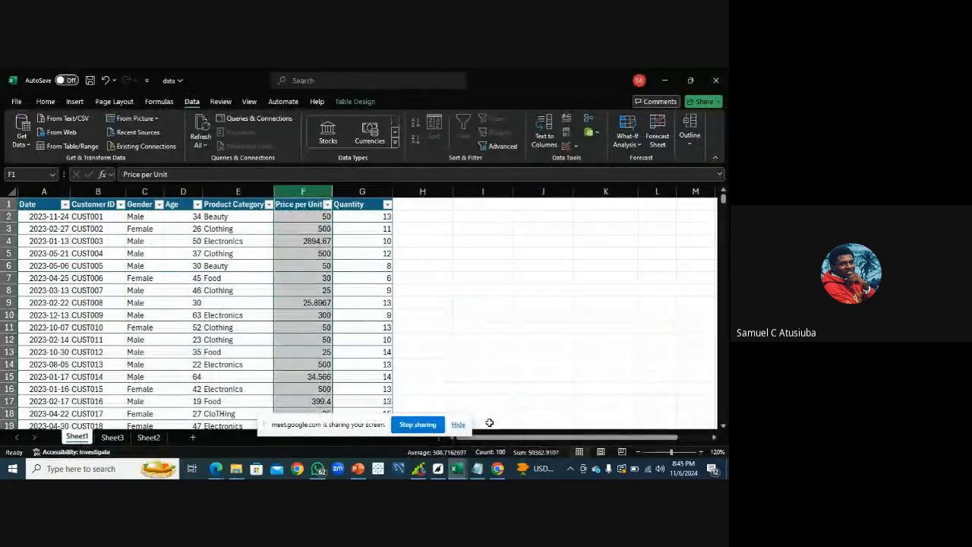
# Undo the last four changes to the table, including the Column1 helper column
pyautogui.hotkey('ctrl', 'z')
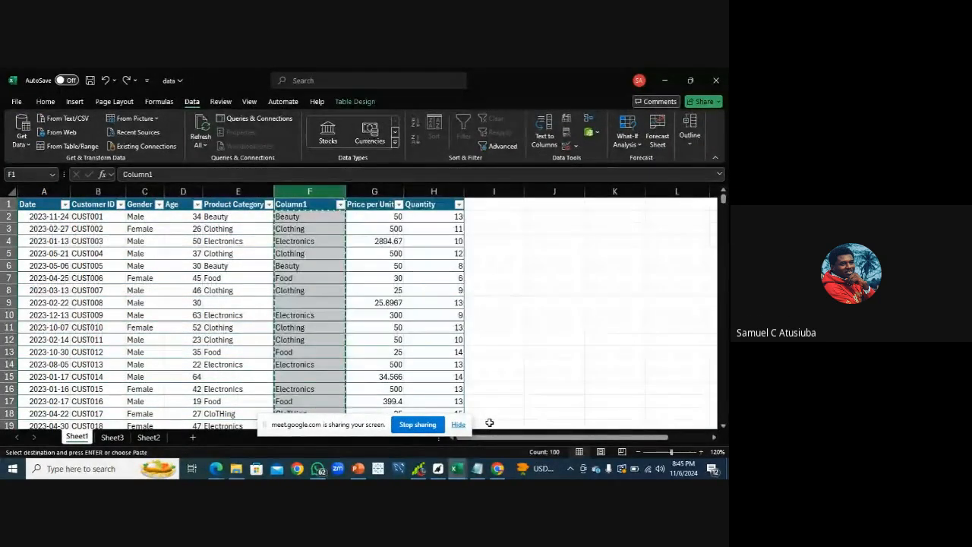
pyautogui.hotkey('ctrl', 'z')
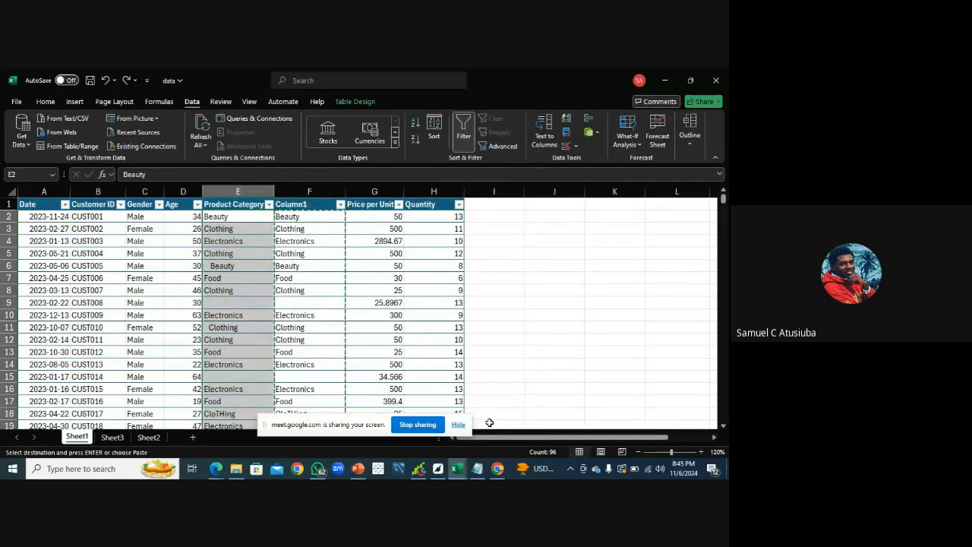
pyautogui.hotkey('ctrl', 'z')
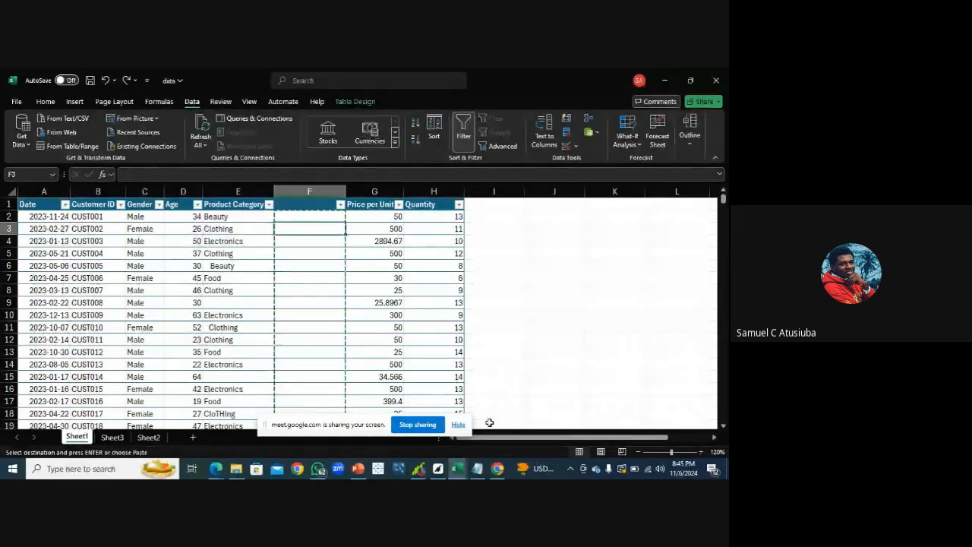
pyautogui.hotkey('ctrl', 'z')
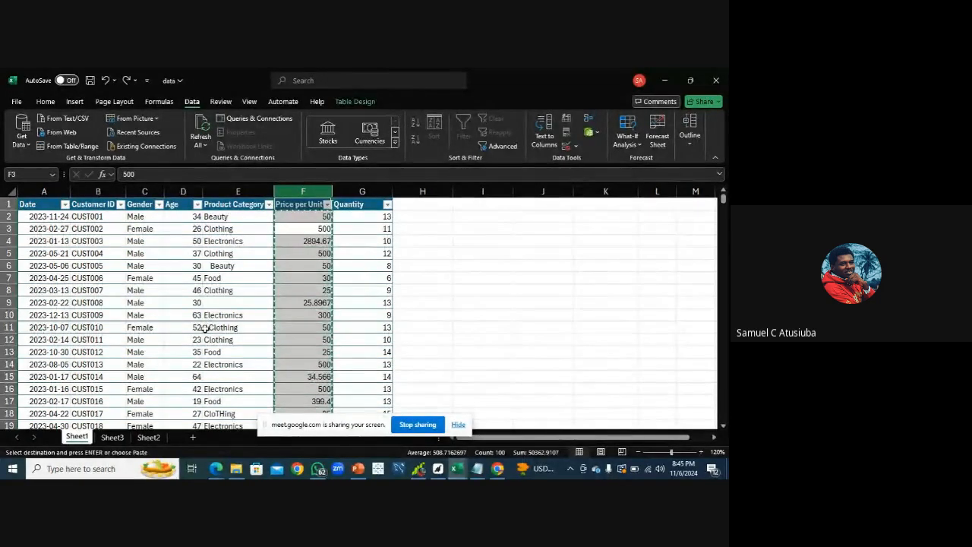
pyautogui.rightClick(305, 189)
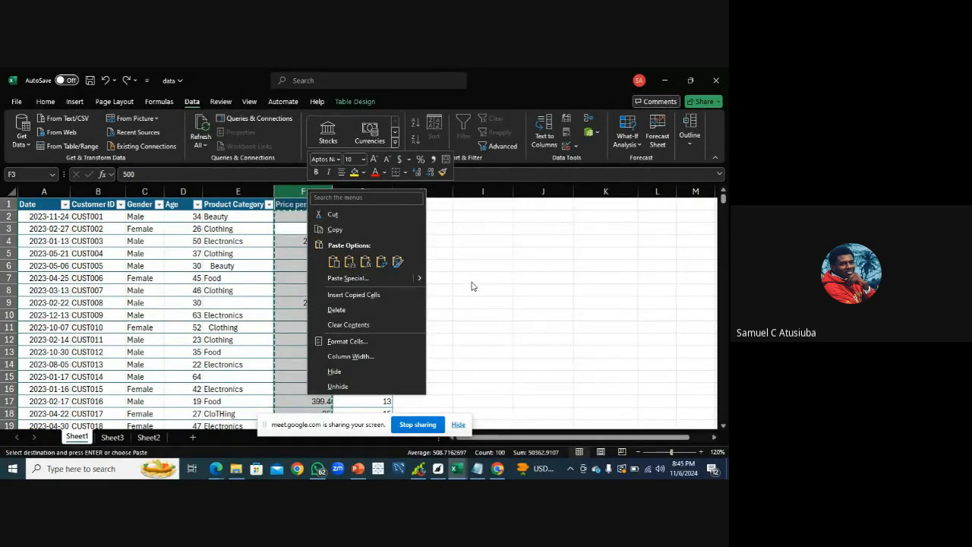
pyautogui.click(362, 298)
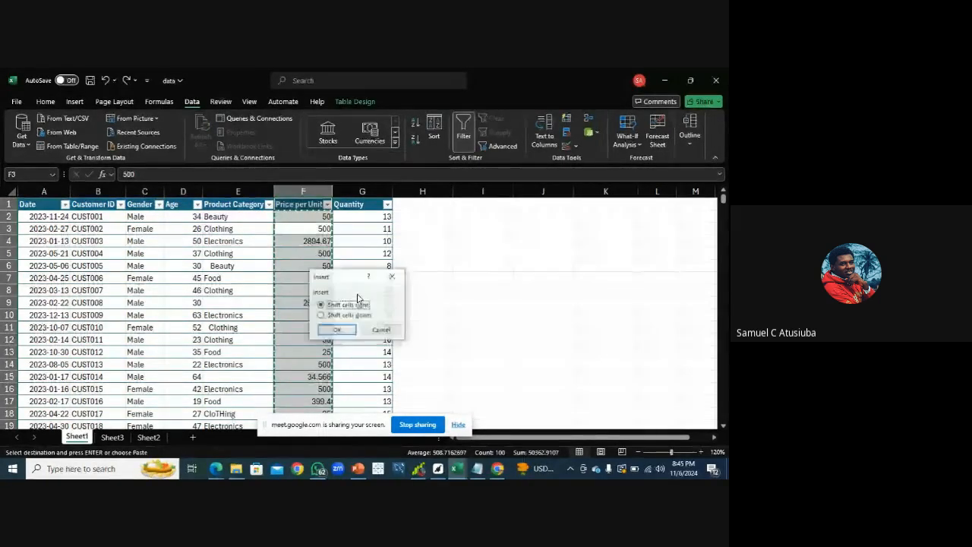
pyautogui.click(376, 329)
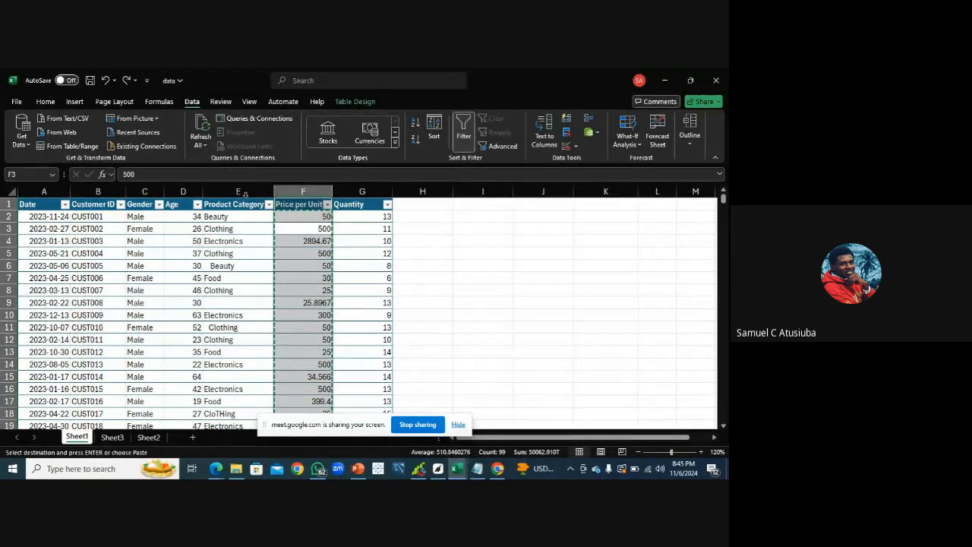
# Add a new Column1 after Quantity filled with the formula =TRIM([@[Product Category]])
pyautogui.click(407, 217)
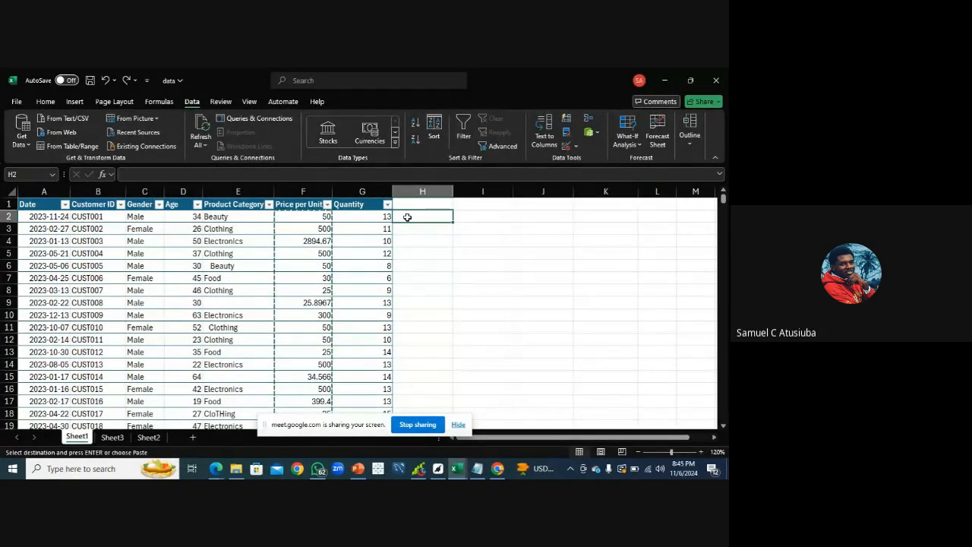
pyautogui.write('=')
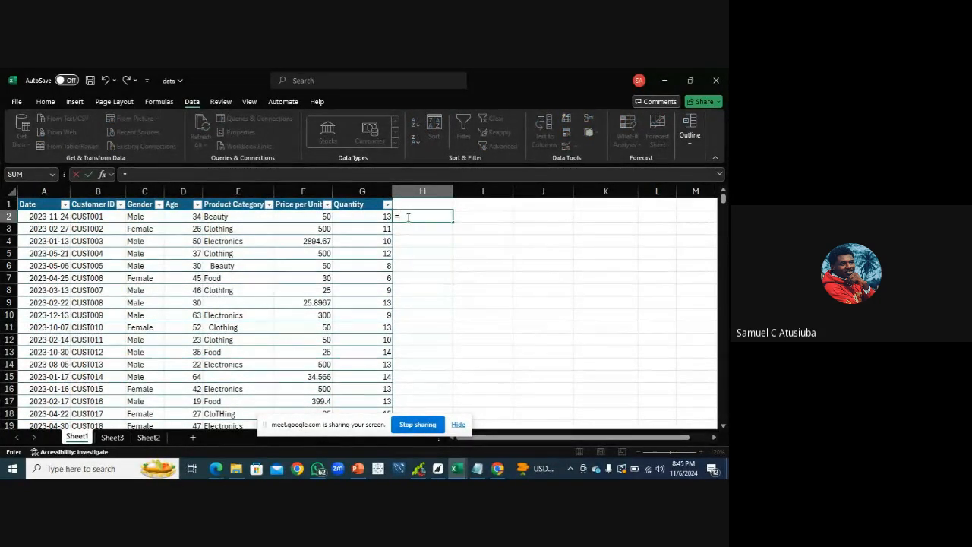
pyautogui.write('trim')
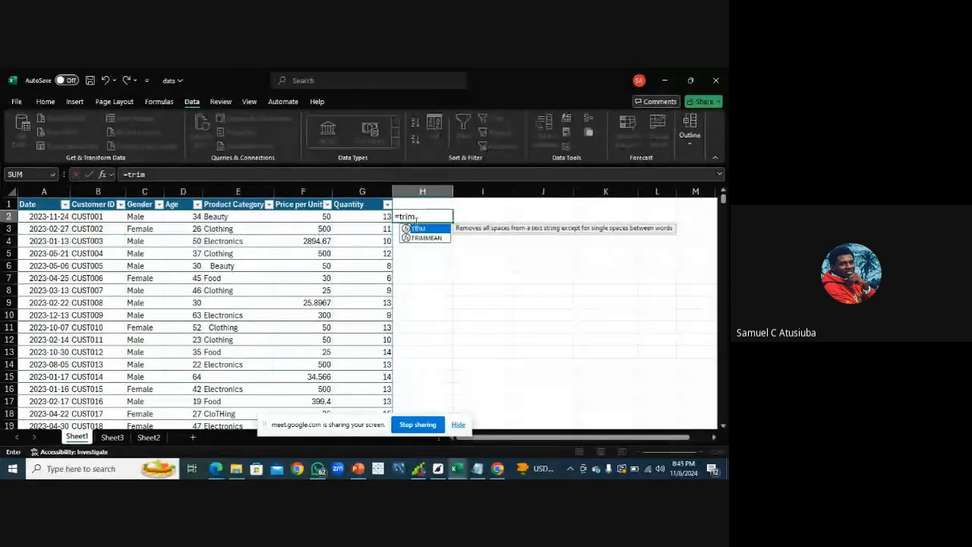
pyautogui.doubleClick(420, 229)
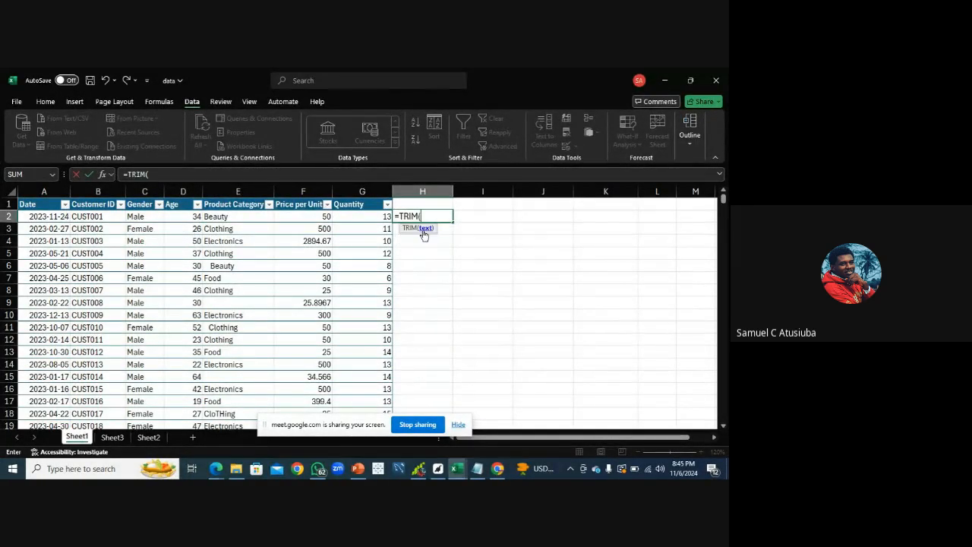
pyautogui.click(240, 219)
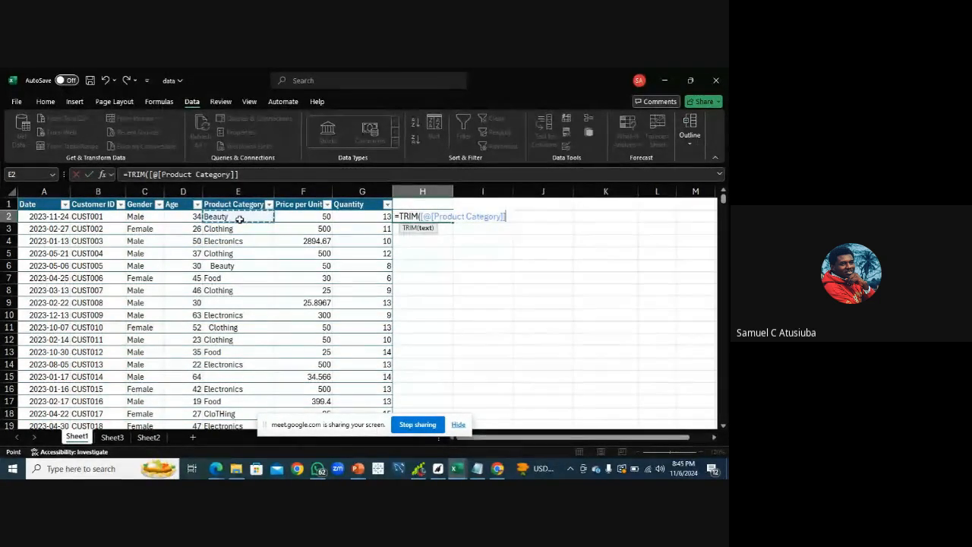
pyautogui.press('Return')
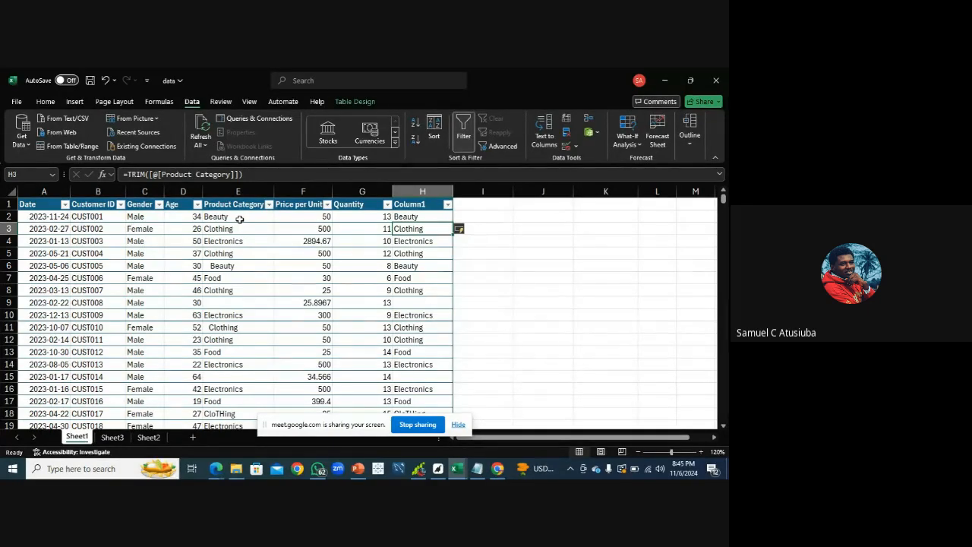
# Compare rows 6 and 11, then select and copy the trimmed Column1 values from row 2 down to the last row
pyautogui.click(9, 266)
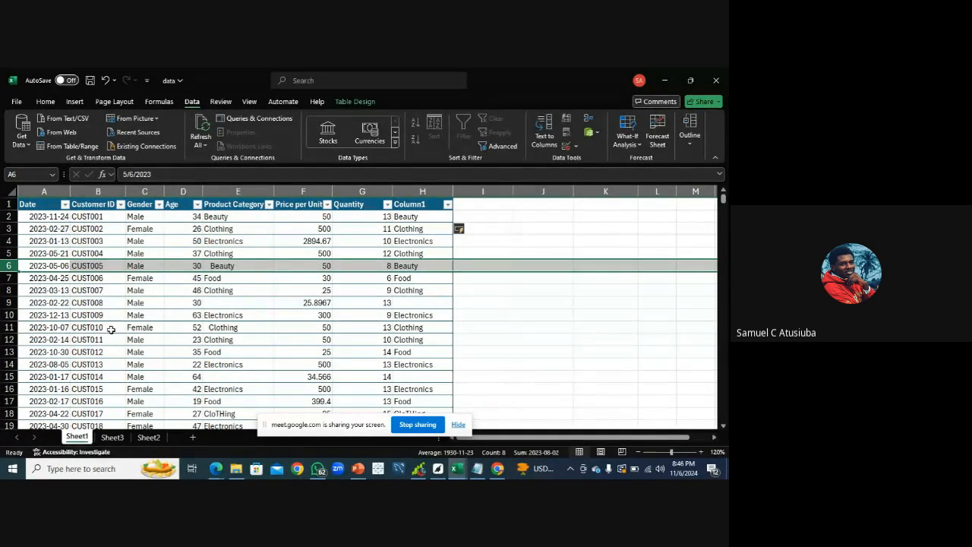
pyautogui.click(9, 326)
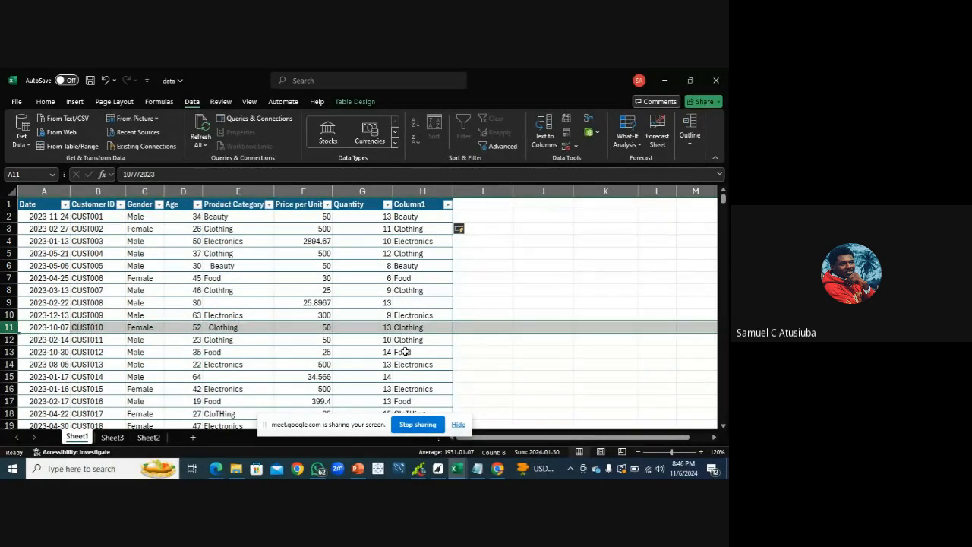
pyautogui.click(411, 217)
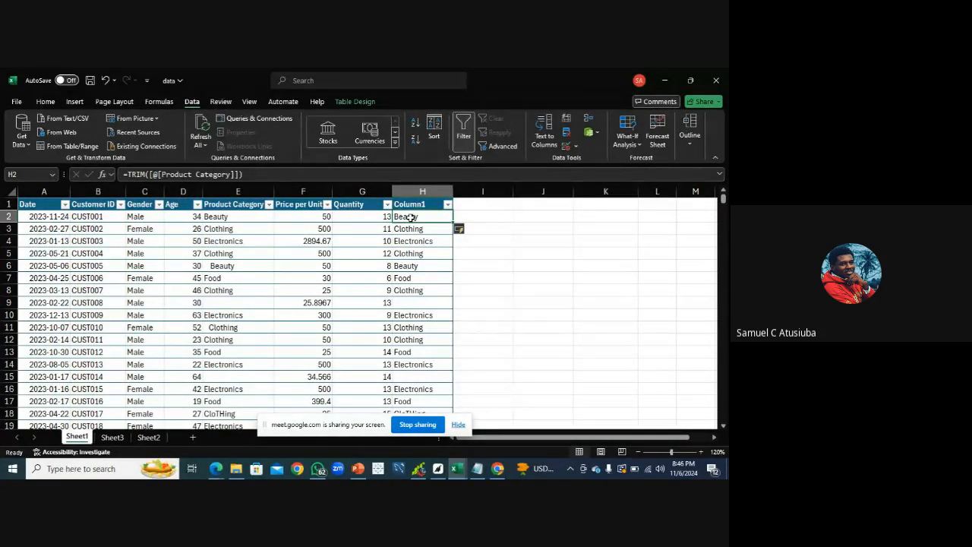
pyautogui.hotkey('ctrl', 'shift', 'Down')
pyautogui.hotkey('ctrl', 'c')
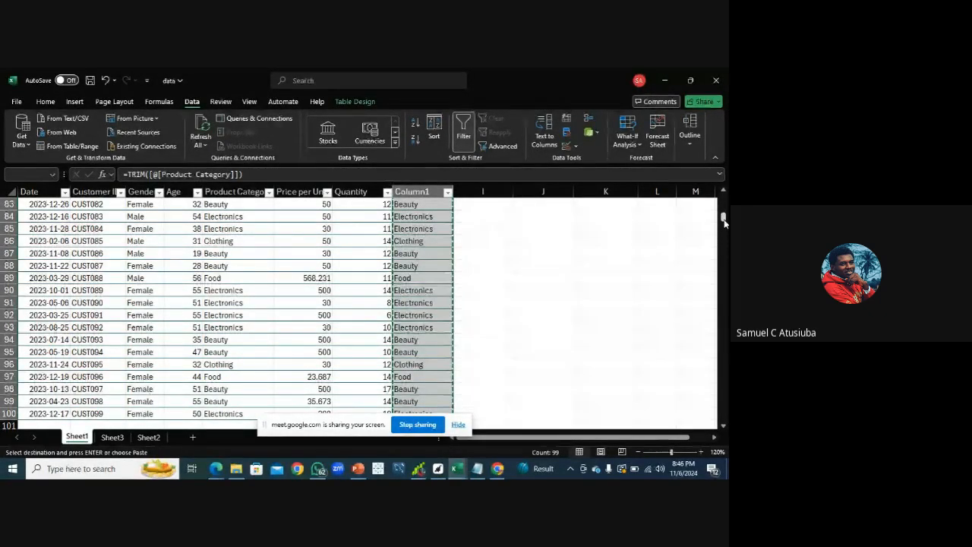
# Paste the copied trimmed values as values over the Product Category cells from row 2 to the last row
pyautogui.moveTo(723, 218); pyautogui.dragTo(724, 194)
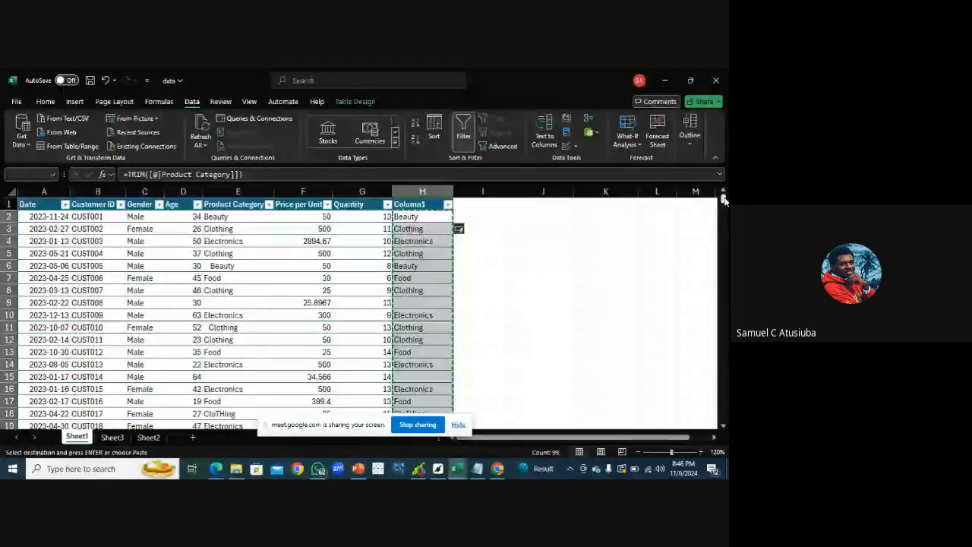
pyautogui.click(226, 217)
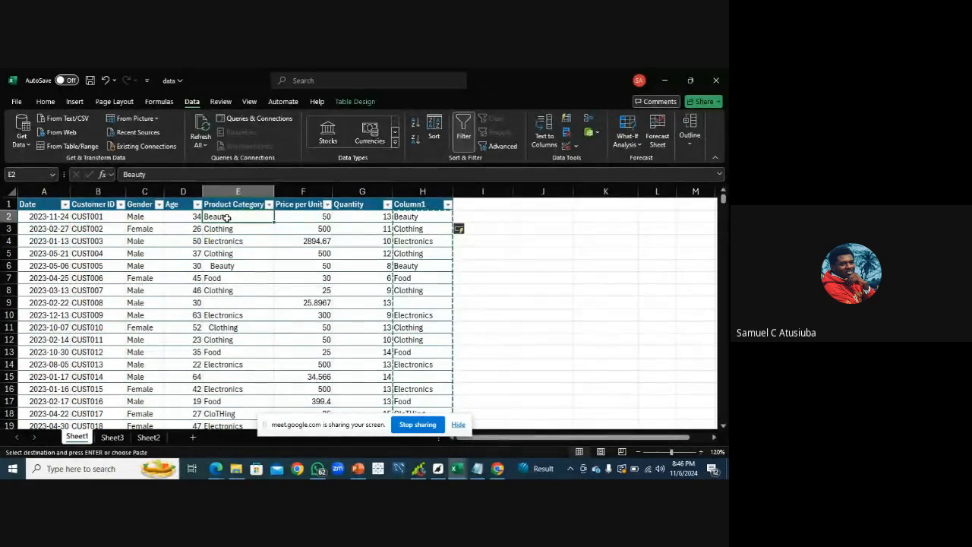
pyautogui.hotkey('shift', 'Down')
pyautogui.hotkey('shift', 'Down')
pyautogui.hotkey('shift', 'Down')
pyautogui.hotkey('shift', 'Down')
pyautogui.hotkey('shift', 'Down')
pyautogui.hotkey('shift', 'Down')
pyautogui.hotkey('shift', 'Down')
pyautogui.hotkey('shift', 'Down')
pyautogui.hotkey('shift', 'Down')
pyautogui.hotkey('shift', 'Down')
pyautogui.hotkey('shift', 'Down')
pyautogui.hotkey('shift', 'Down')
pyautogui.hotkey('shift', 'Down')
pyautogui.hotkey('shift', 'Down')
pyautogui.hotkey('shift', 'Down')
pyautogui.hotkey('shift', 'Down')
pyautogui.hotkey('shift', 'Down')
pyautogui.hotkey('shift', 'Down')
pyautogui.hotkey('shift', 'Down')
pyautogui.hotkey('shift', 'Down')
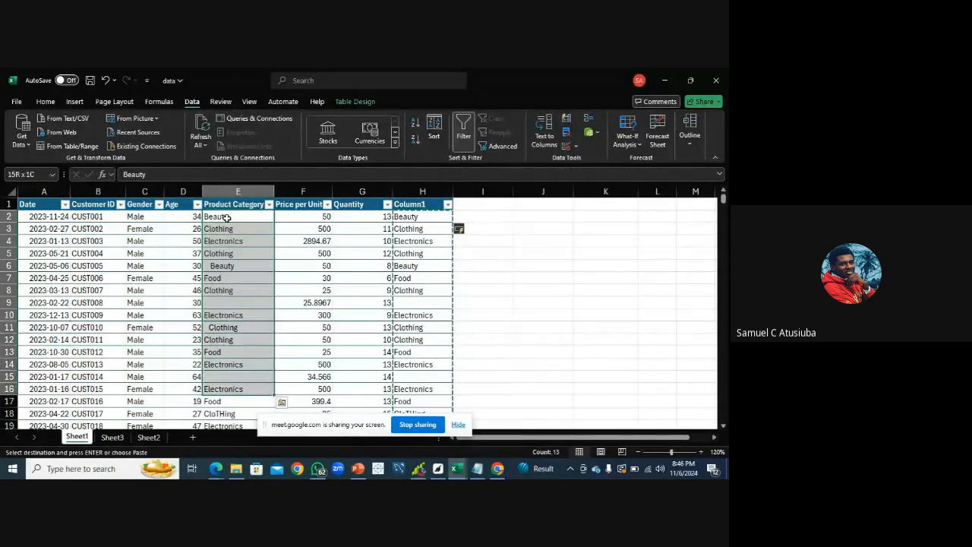
pyautogui.hotkey('shift', 'Down')
pyautogui.hotkey('shift', 'Down')
pyautogui.hotkey('shift', 'Down')
pyautogui.hotkey('shift', 'Down')
pyautogui.hotkey('shift', 'Down')
pyautogui.hotkey('shift', 'Down')
pyautogui.hotkey('shift', 'Down')
pyautogui.hotkey('shift', 'Down')
pyautogui.hotkey('shift', 'Down')
pyautogui.hotkey('shift', 'Down')
pyautogui.hotkey('shift', 'Down')
pyautogui.hotkey('shift', 'Down')
pyautogui.hotkey('shift', 'Down')
pyautogui.hotkey('shift', 'Down')
pyautogui.hotkey('shift', 'Down')
pyautogui.hotkey('shift', 'Down')
pyautogui.hotkey('shift', 'Down')
pyautogui.hotkey('shift', 'Down')
pyautogui.hotkey('shift', 'Down')
pyautogui.hotkey('shift', 'Down')
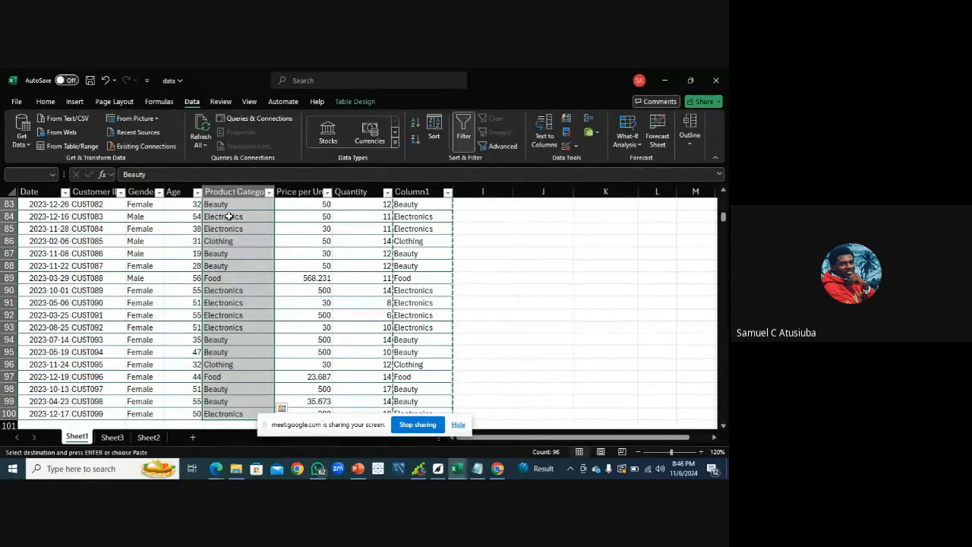
pyautogui.rightClick(233, 210)
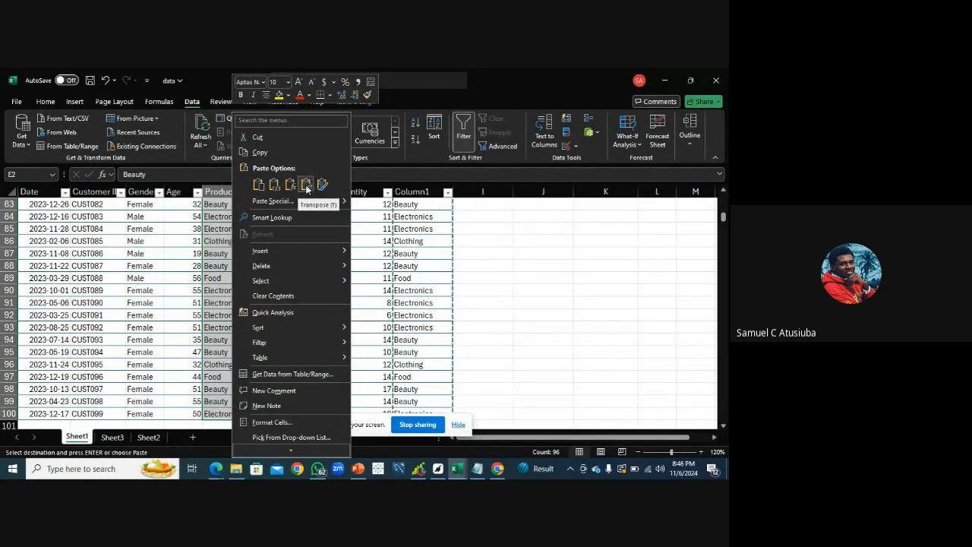
pyautogui.click(275, 185)
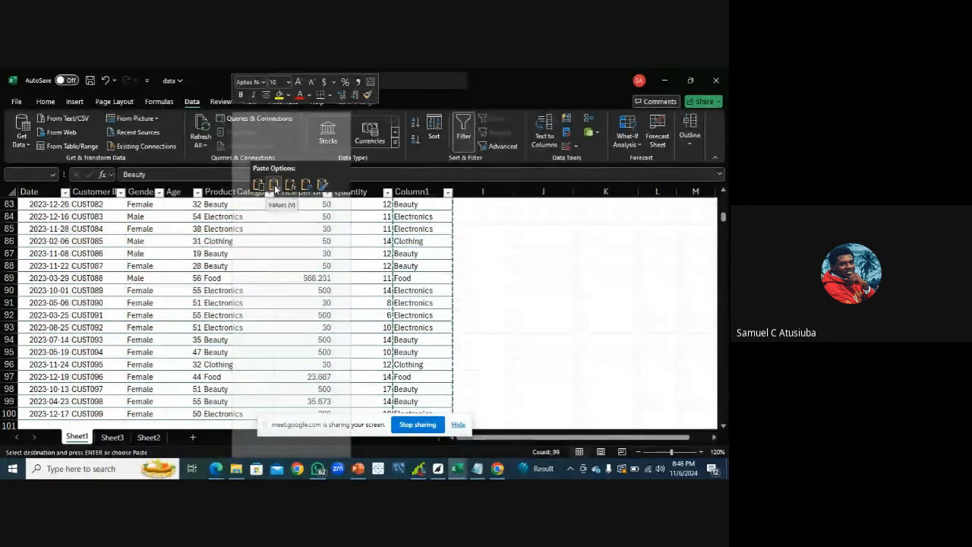
pyautogui.click(274, 185)
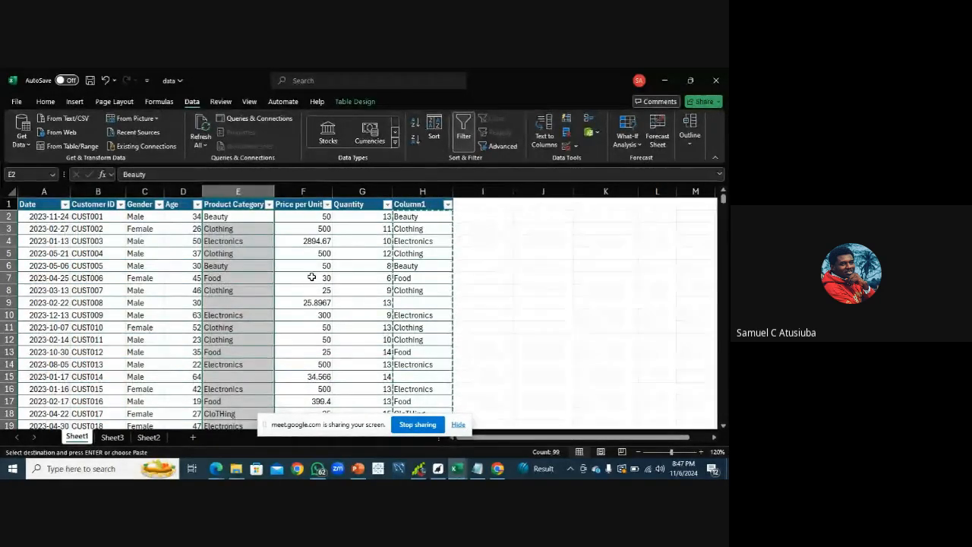
# Delete the Column1 helper column from the table
pyautogui.click(418, 192)
pyautogui.rightClick(418, 192)
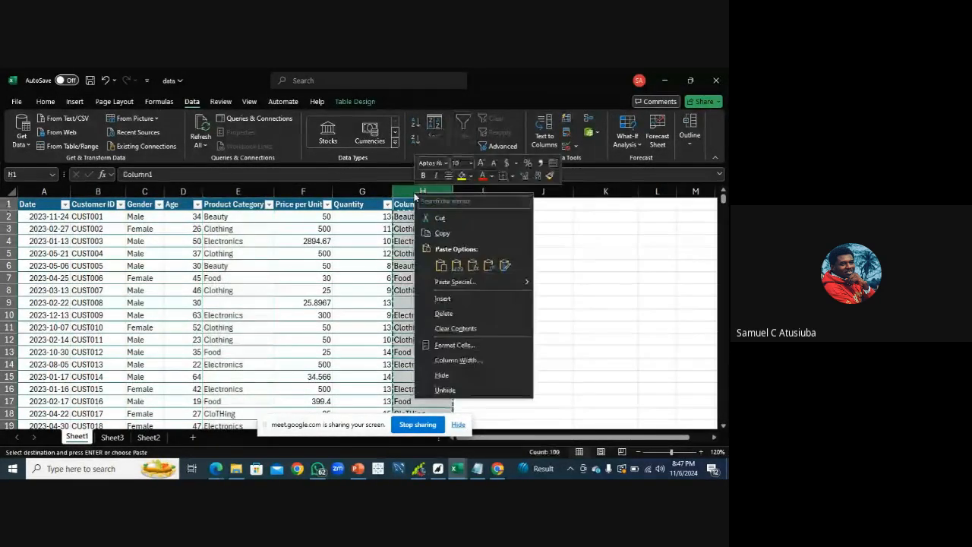
pyautogui.click(473, 315)
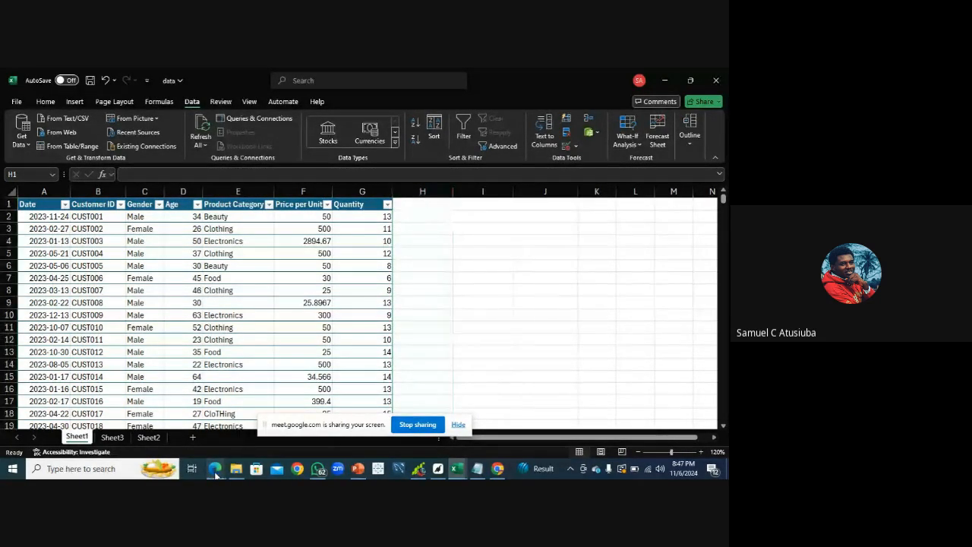
pyautogui.click(176, 444)
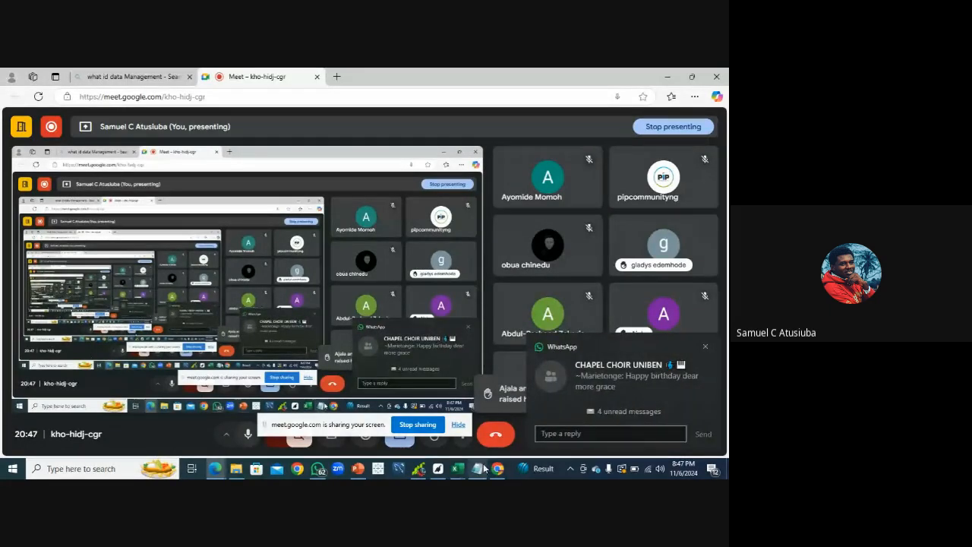
pyautogui.click(706, 347)
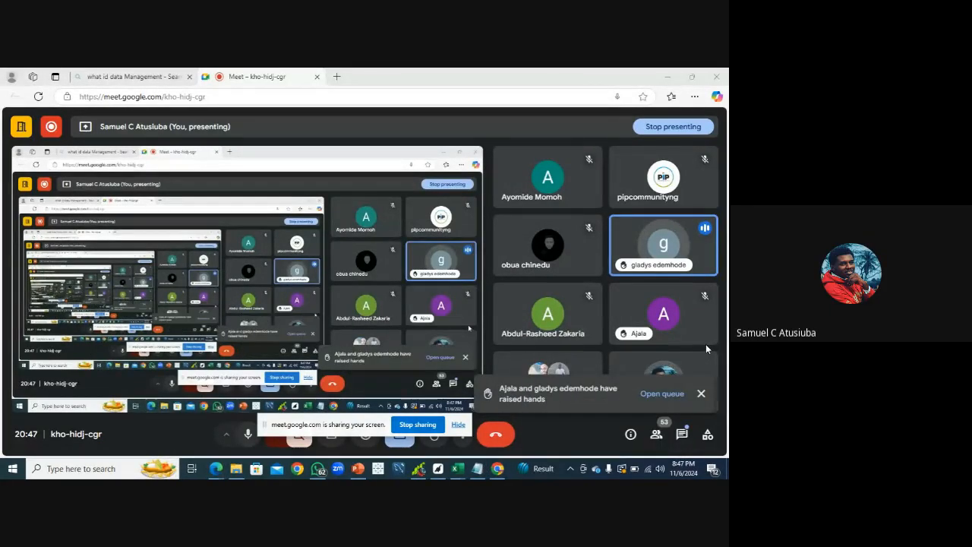
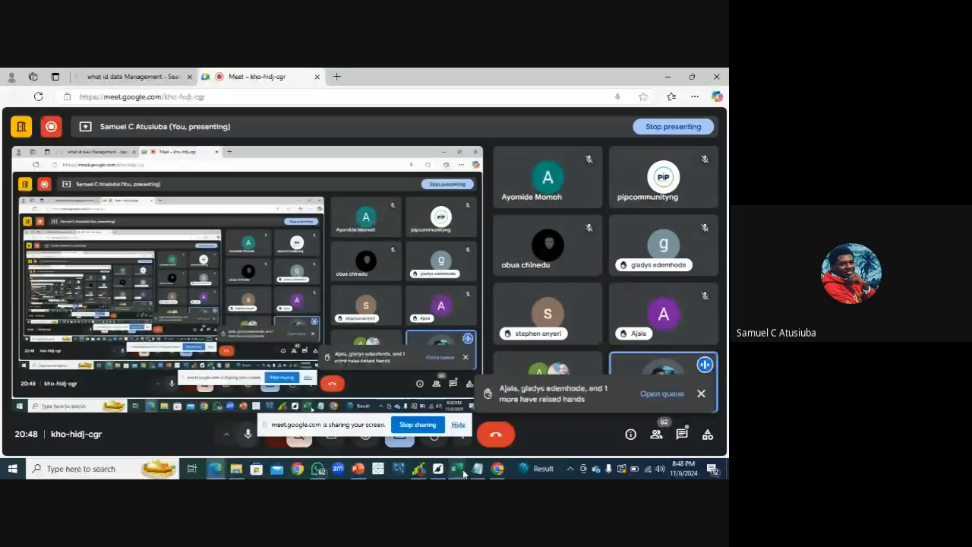
# Switch back to the data workbook and open the options for Product Category cell E2 without choosing anything
pyautogui.moveTo(463, 474)
pyautogui.click(478, 438)
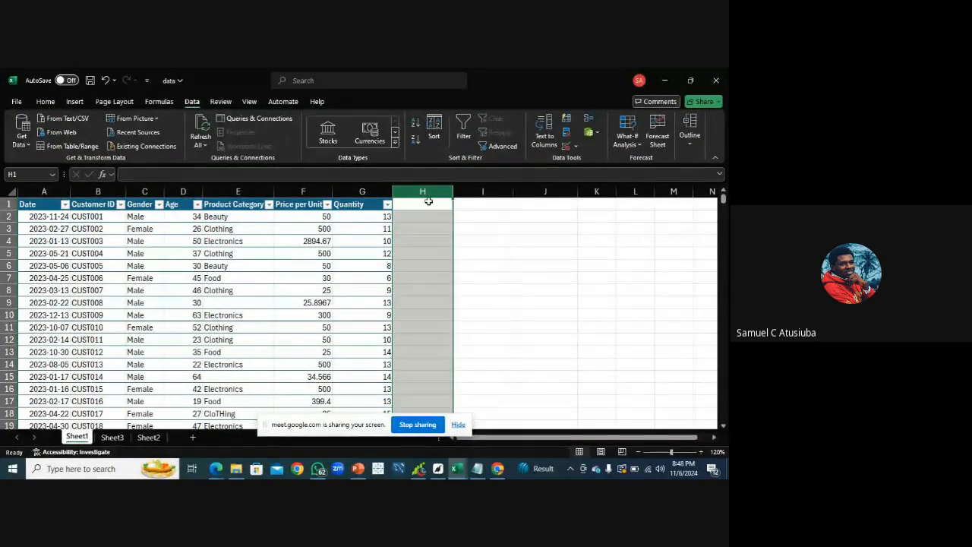
pyautogui.click(232, 216)
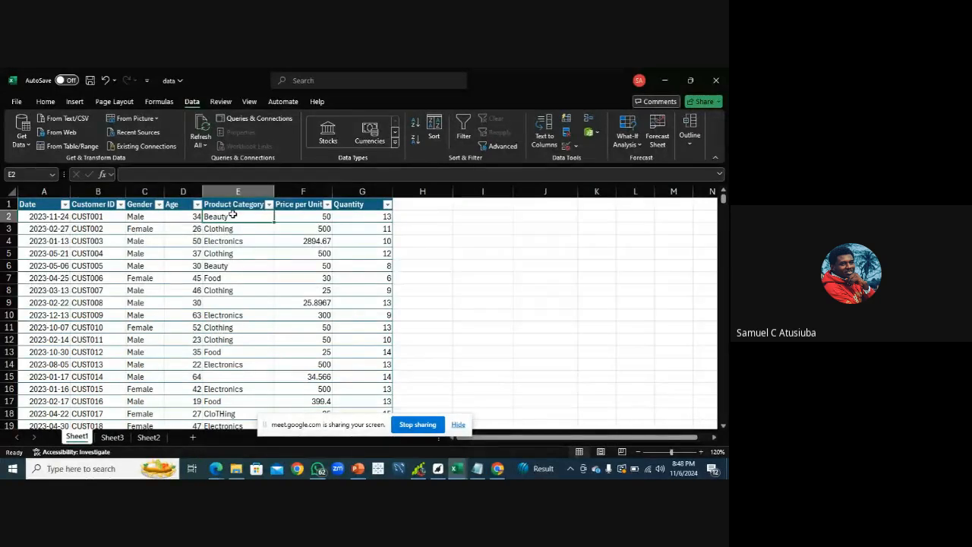
pyautogui.rightClick(234, 218)
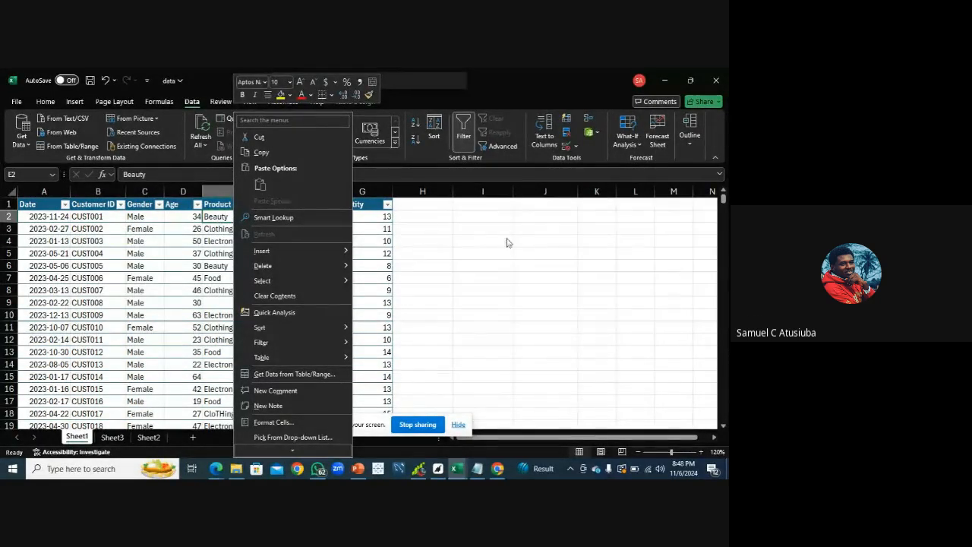
pyautogui.press('Escape')
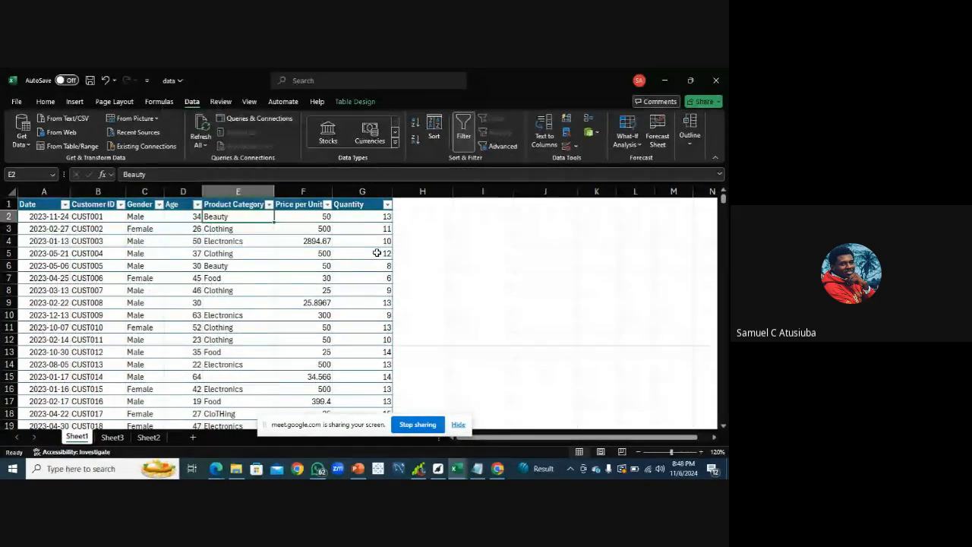
# Copy the Quantity value in G5 and try pasting it as values into cell I4
pyautogui.click(380, 253)
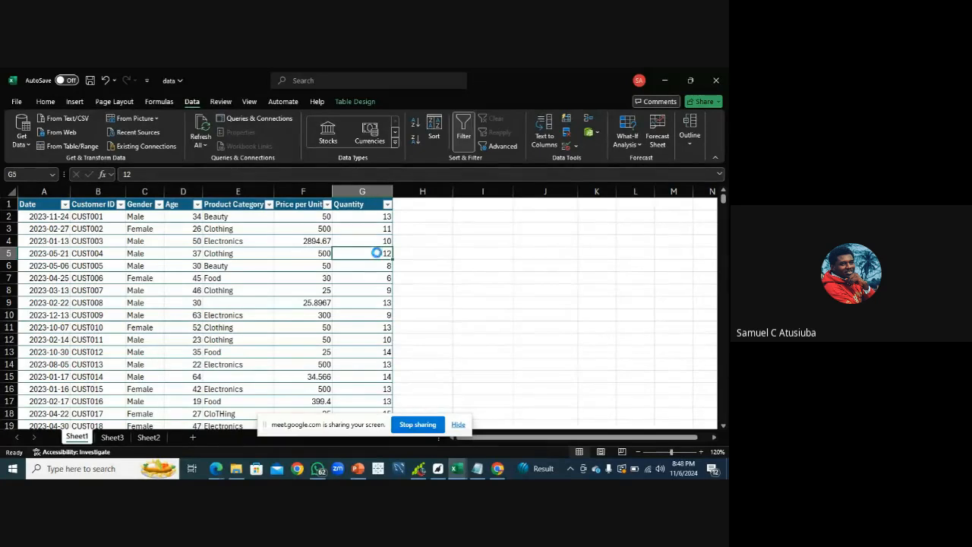
pyautogui.hotkey('ctrl', 'c')
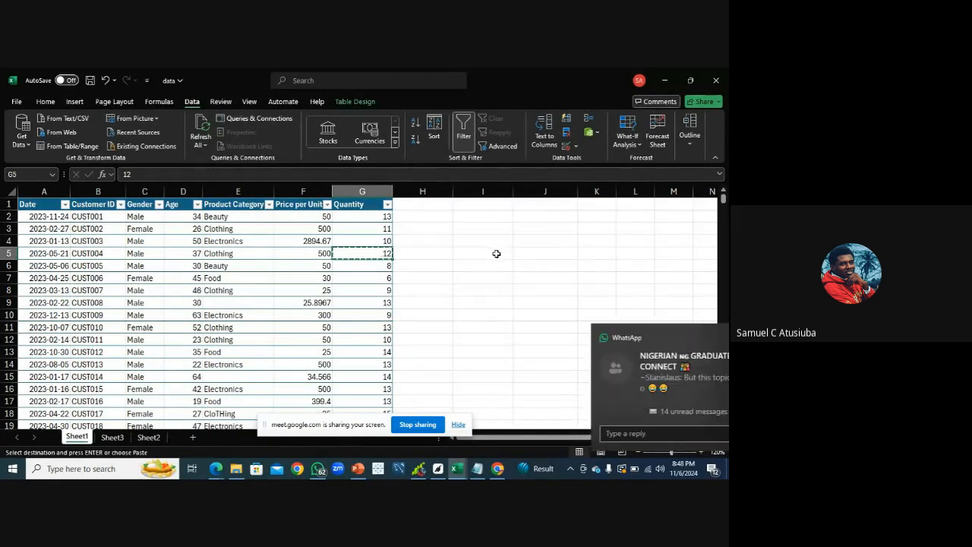
pyautogui.click(471, 241)
pyautogui.rightClick(471, 243)
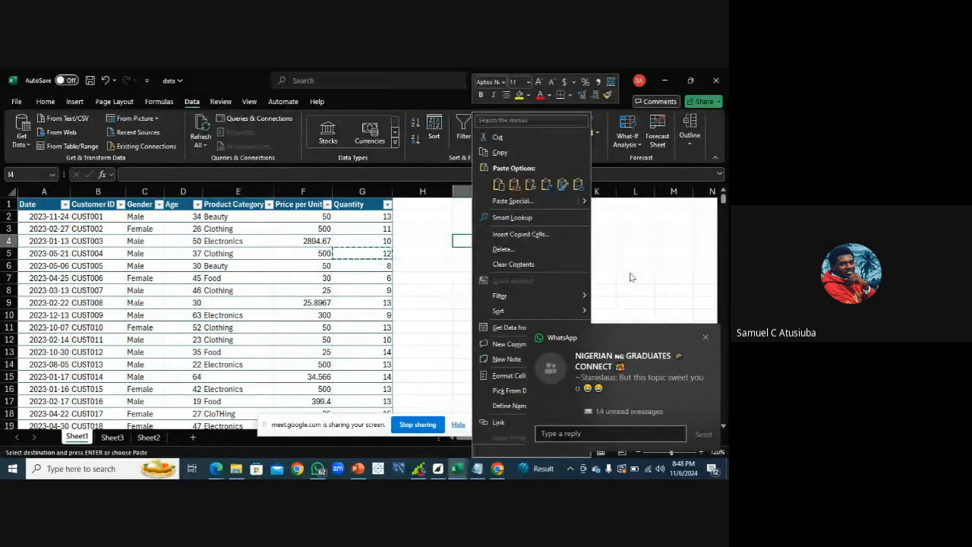
pyautogui.click(706, 338)
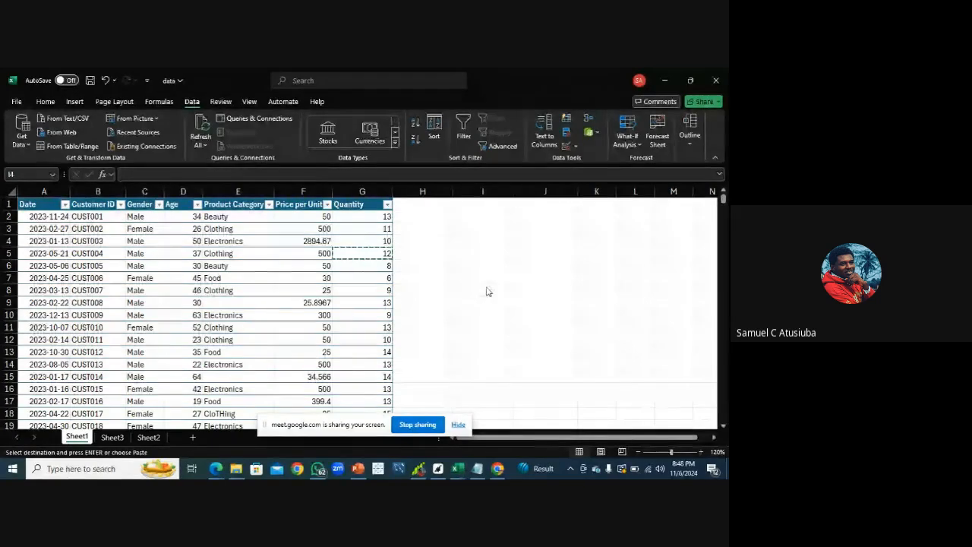
pyautogui.rightClick(465, 245)
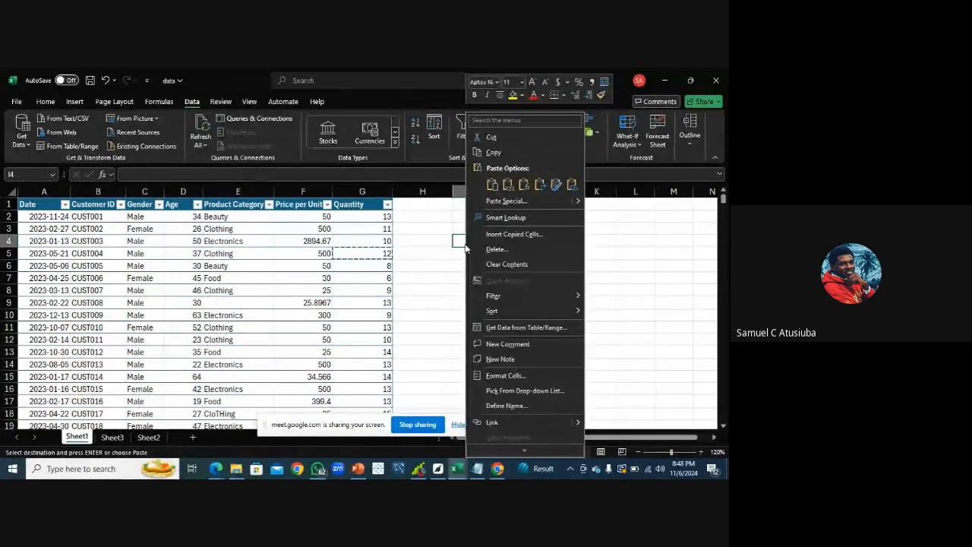
pyautogui.click(503, 189)
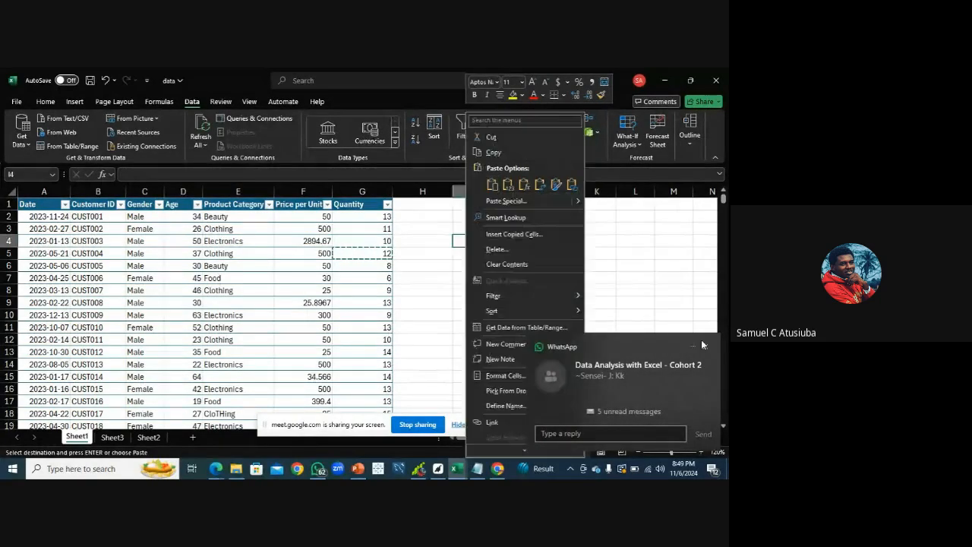
pyautogui.click(705, 346)
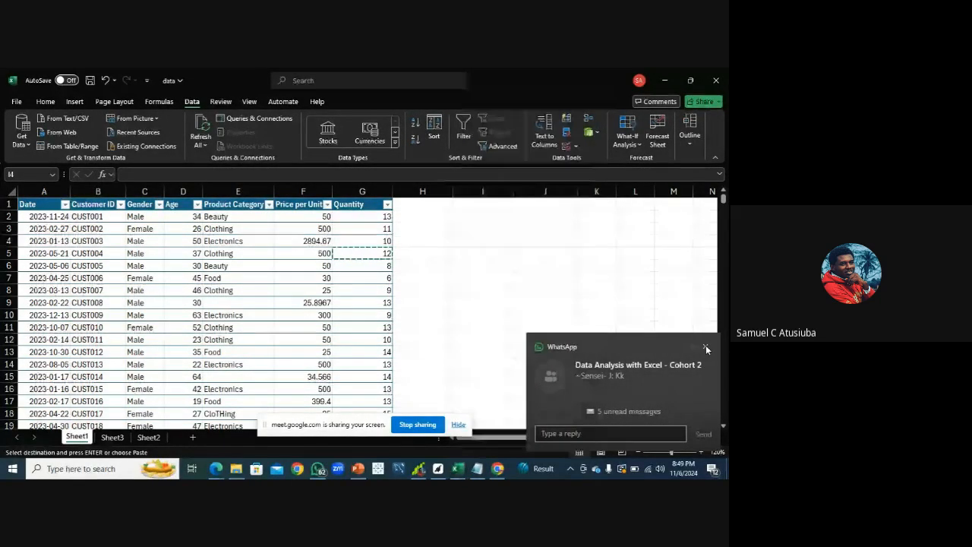
pyautogui.rightClick(492, 242)
pyautogui.click(535, 184)
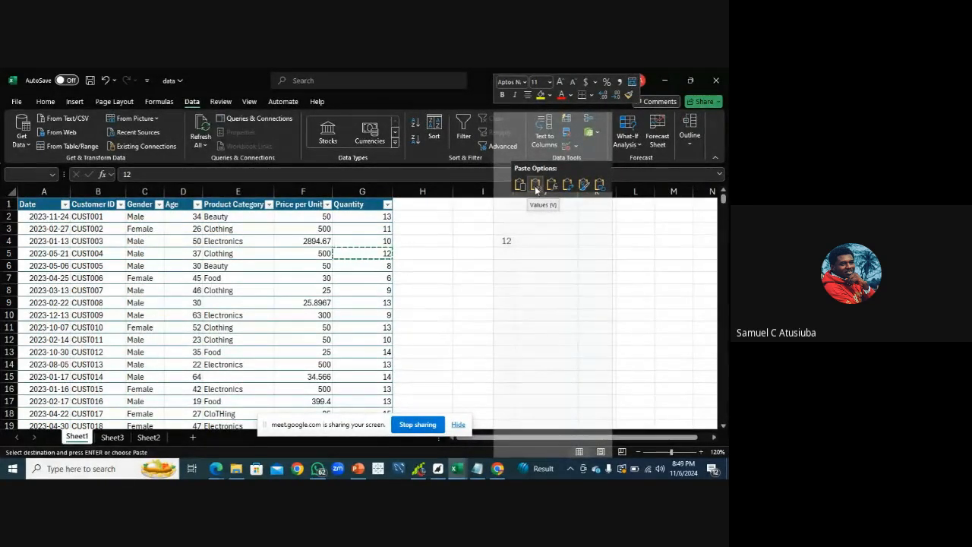
pyautogui.rightClick(494, 241)
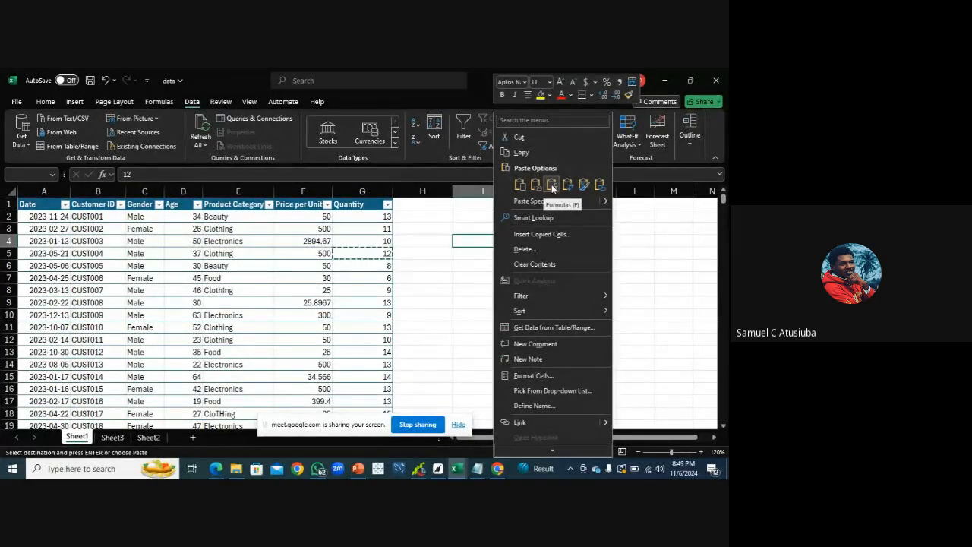
pyautogui.click(521, 185)
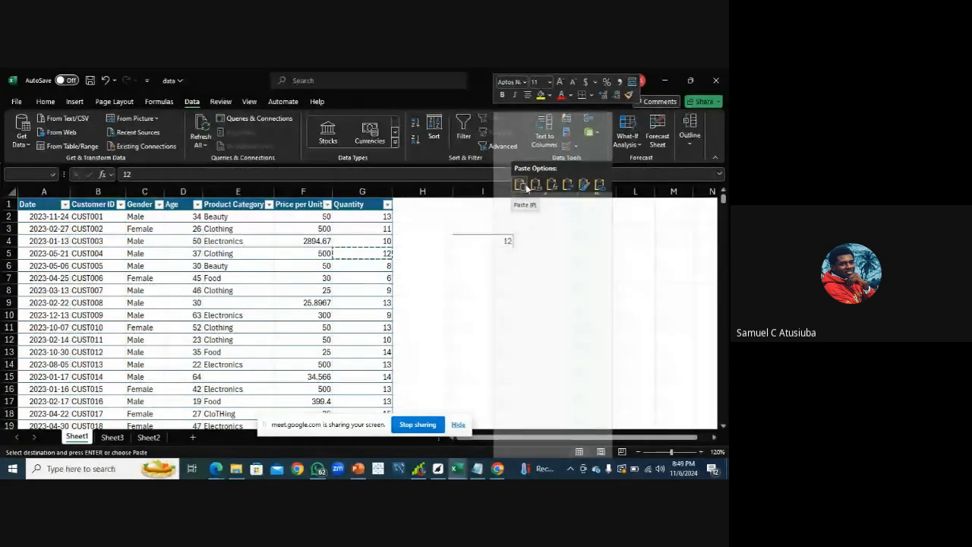
pyautogui.click(466, 239)
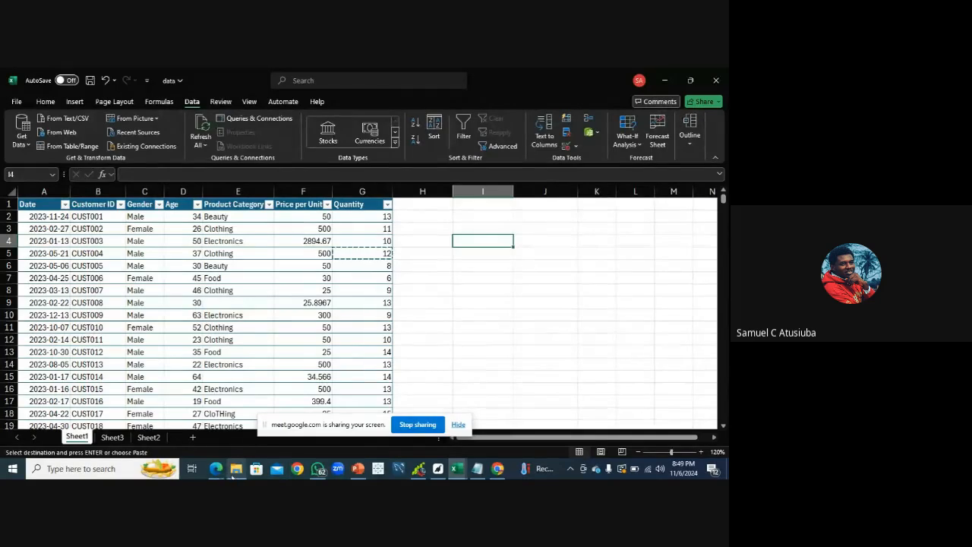
pyautogui.click(217, 473)
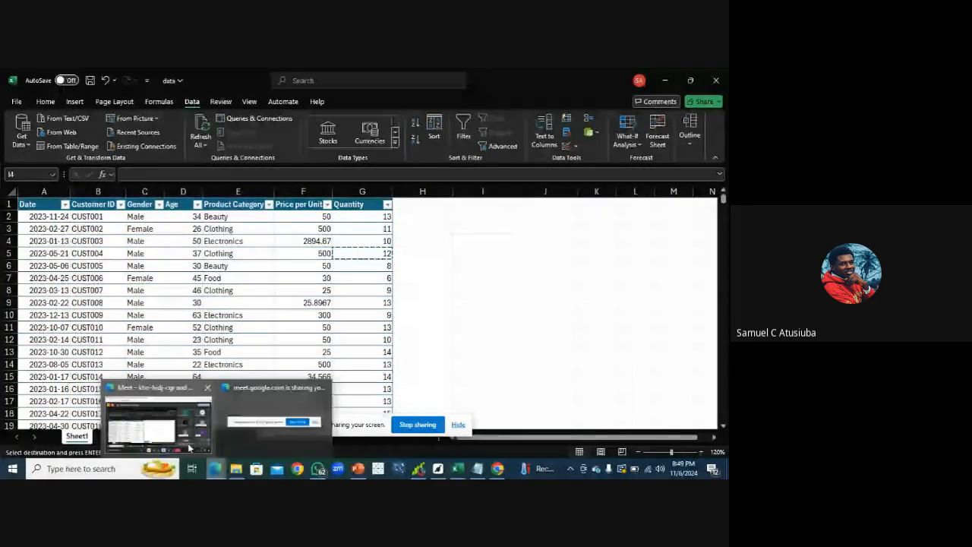
pyautogui.click(187, 442)
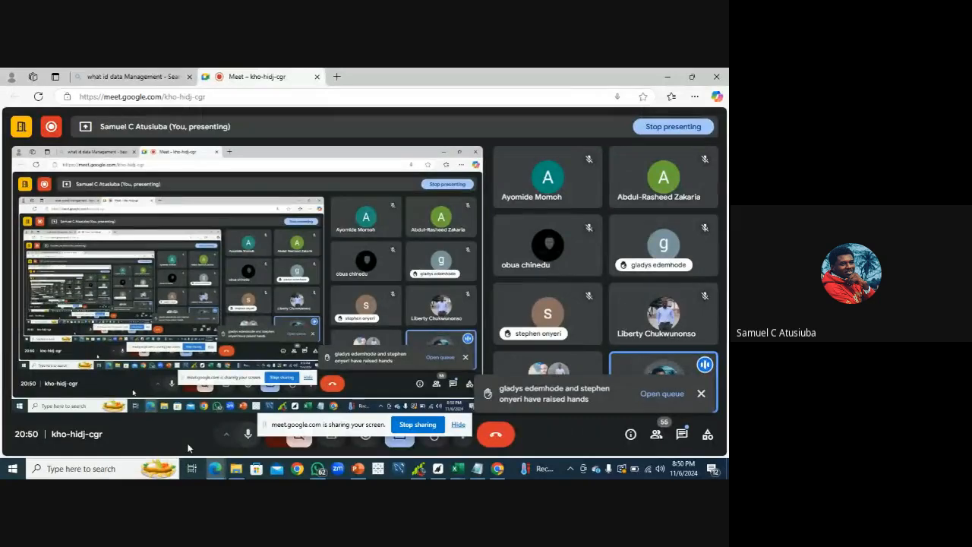
pyautogui.click(457, 467)
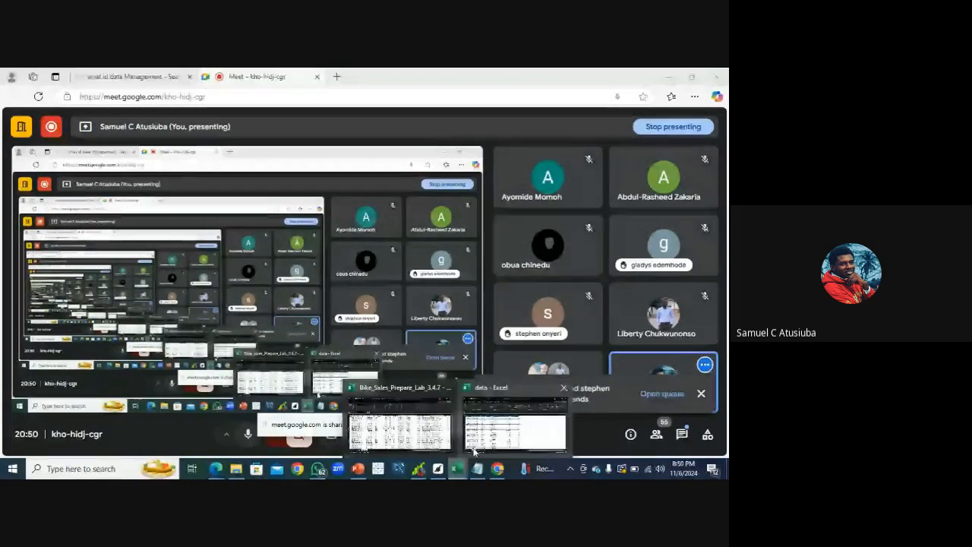
pyautogui.click(474, 451)
# Enter the formula =TRIM(G2) in cell H6 beside the table
pyautogui.click(431, 264)
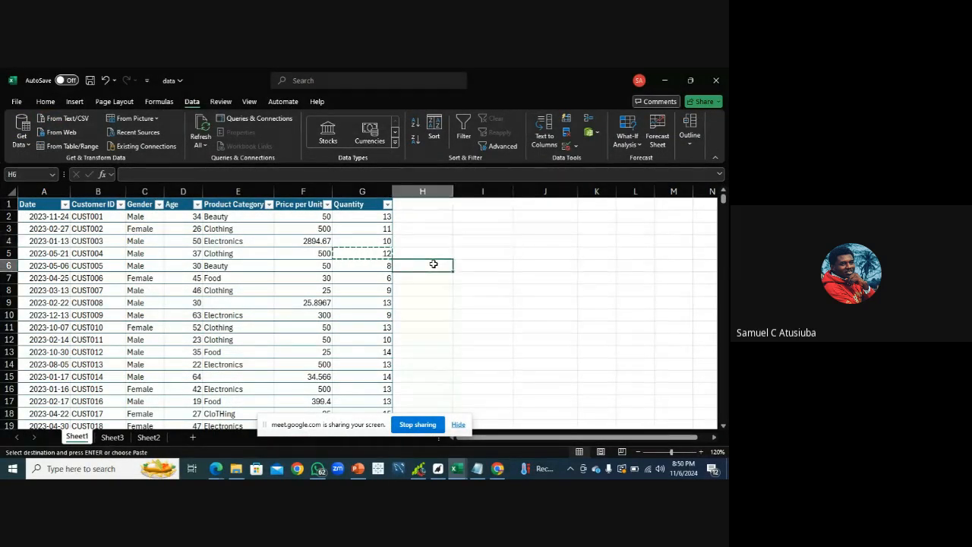
pyautogui.write('=\\tr')
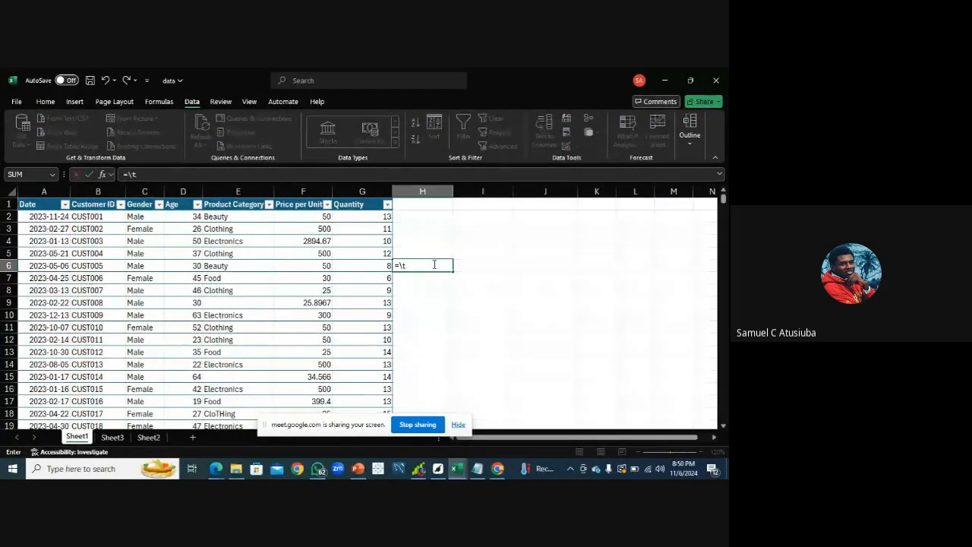
pyautogui.press('BackSpace')
pyautogui.press('BackSpace')
pyautogui.write('trim')
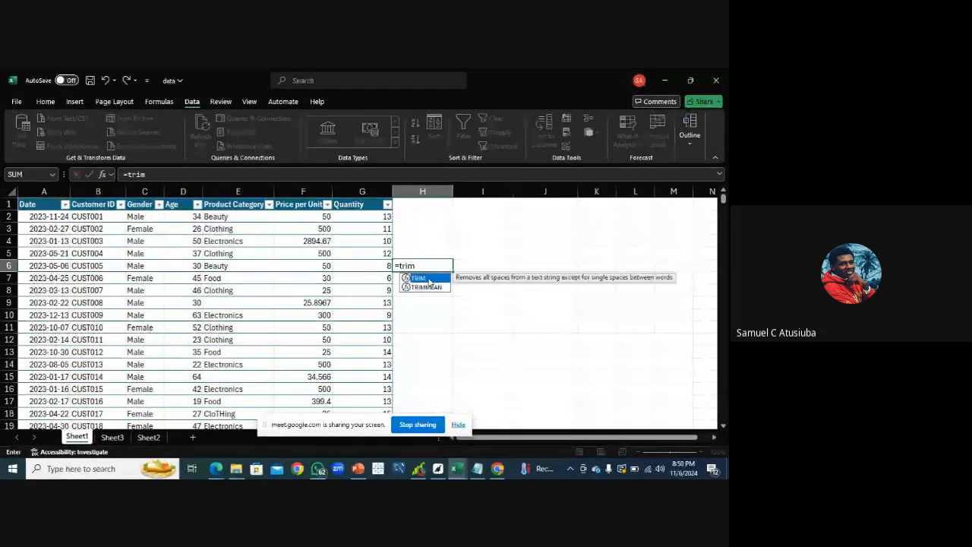
pyautogui.doubleClick(428, 279)
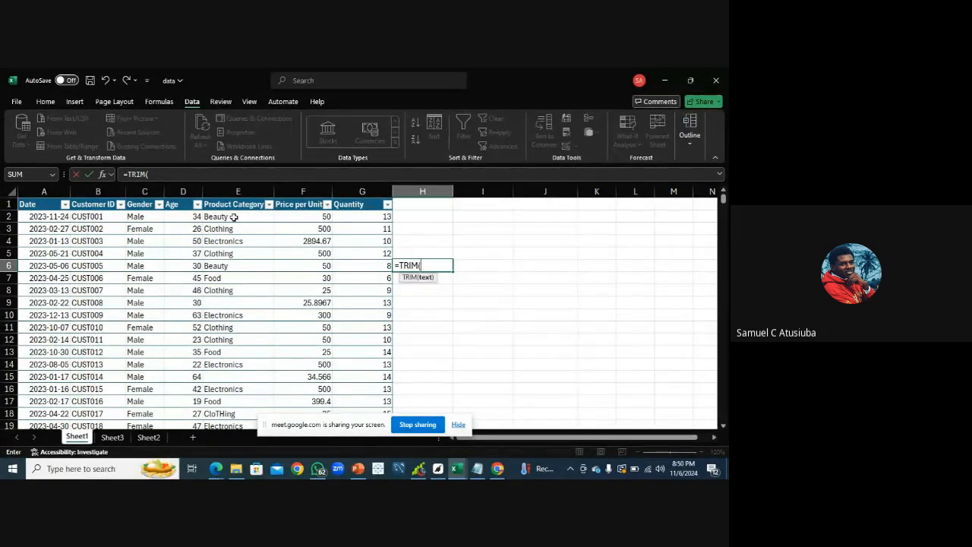
pyautogui.click(345, 217)
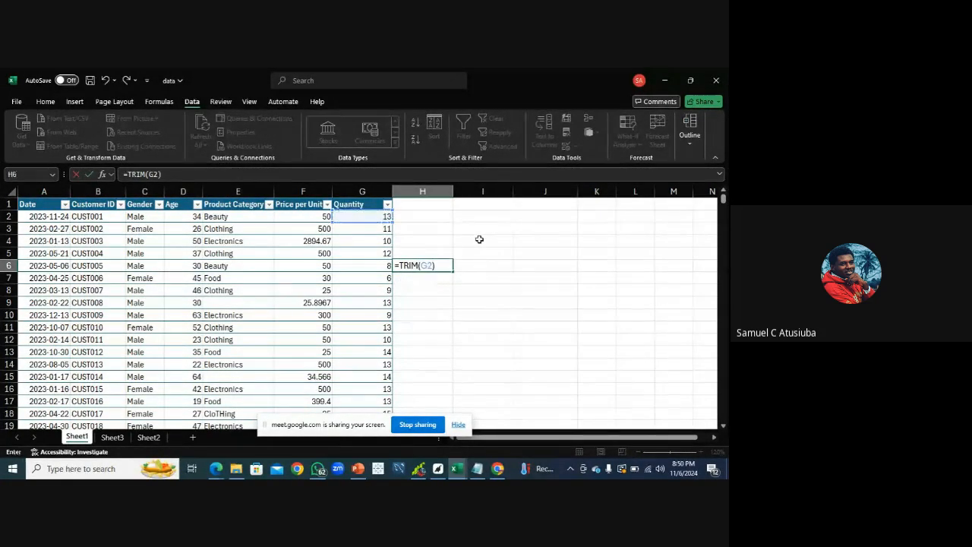
pyautogui.write(')')
pyautogui.press('Return')
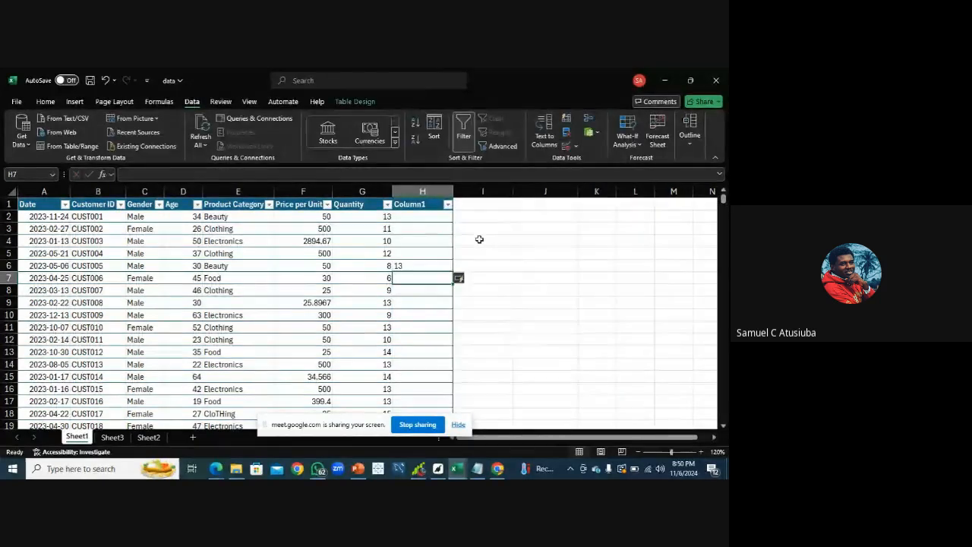
# Copy the TRIM formula cell H6 and paste it as a regular paste into cell J6
pyautogui.click(404, 266)
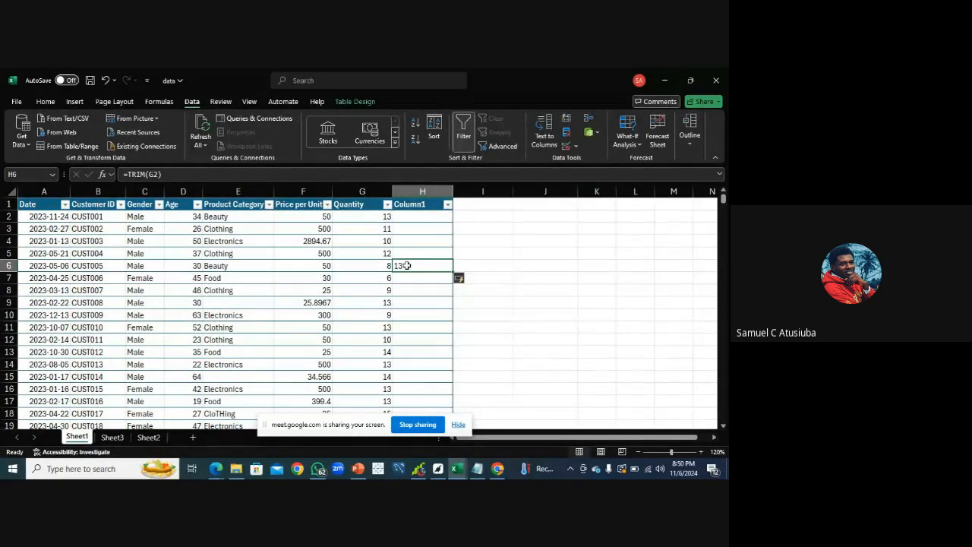
pyautogui.hotkey('ctrl', 'c')
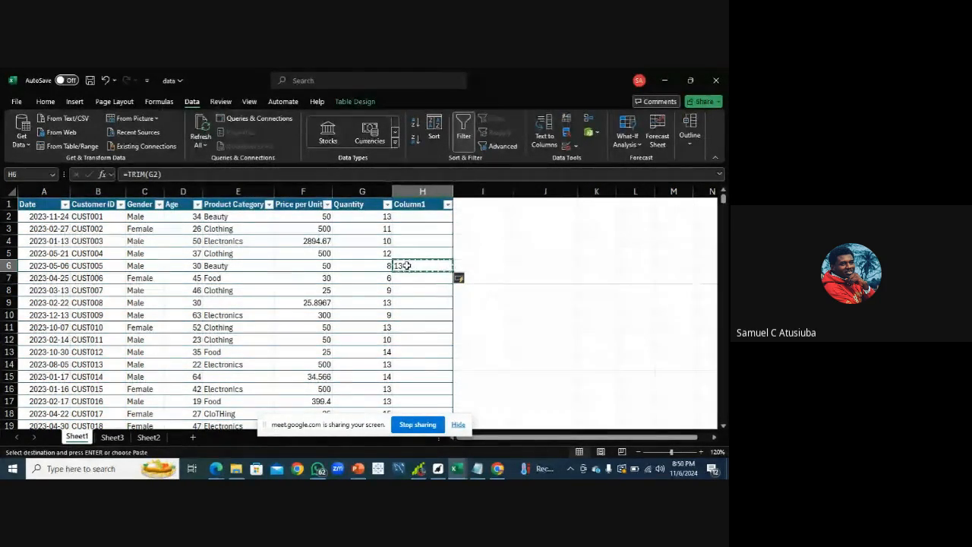
pyautogui.click(523, 266)
pyautogui.rightClick(524, 266)
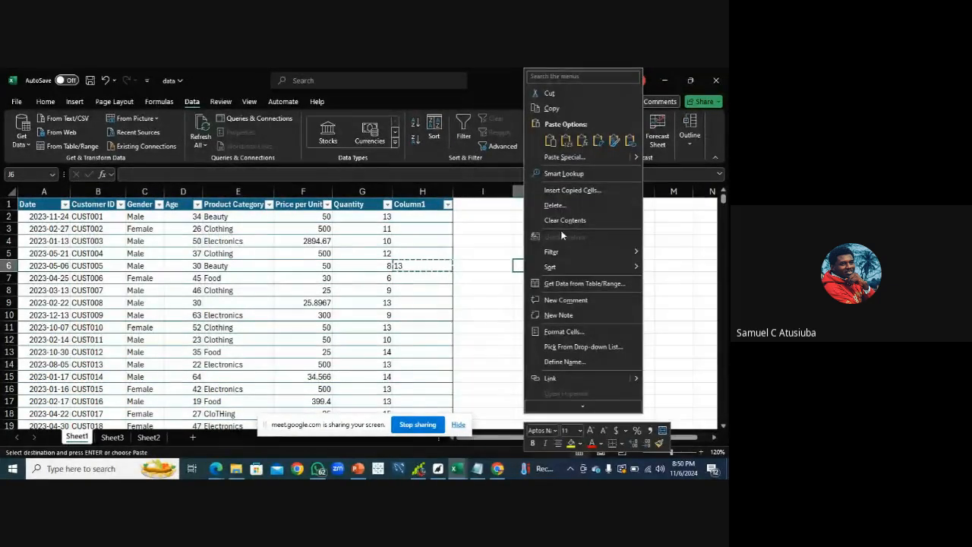
pyautogui.click(581, 141)
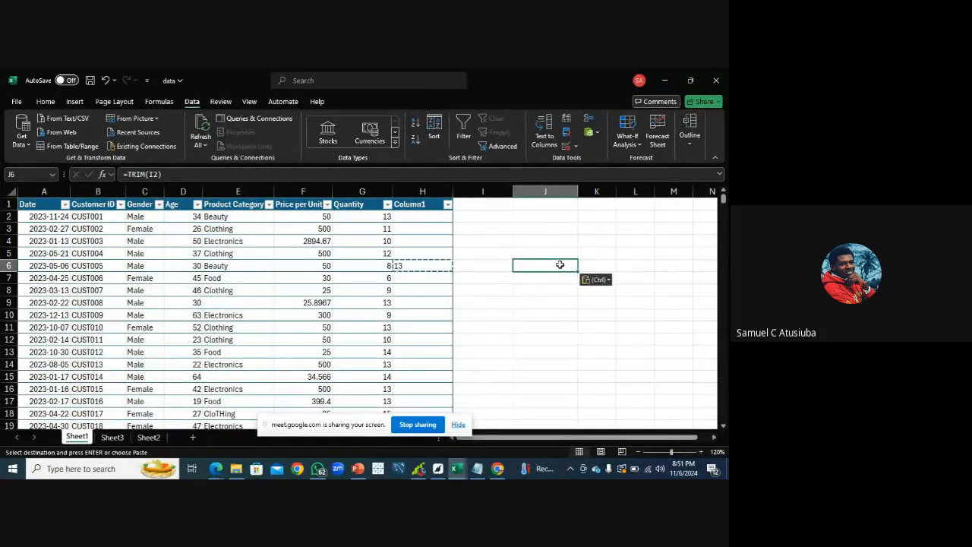
# Paste the copied cell as values into J6, then undo that paste
pyautogui.rightClick(557, 268)
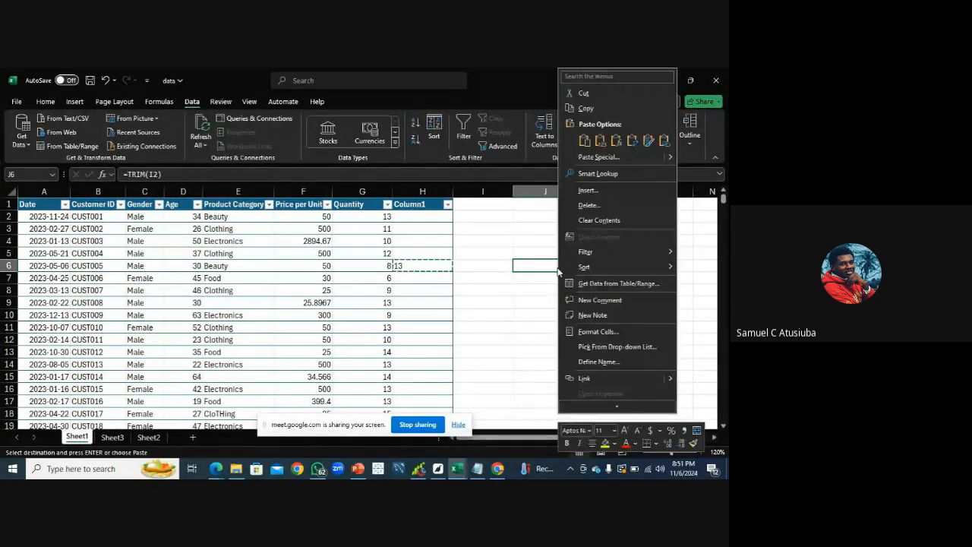
pyautogui.click(600, 141)
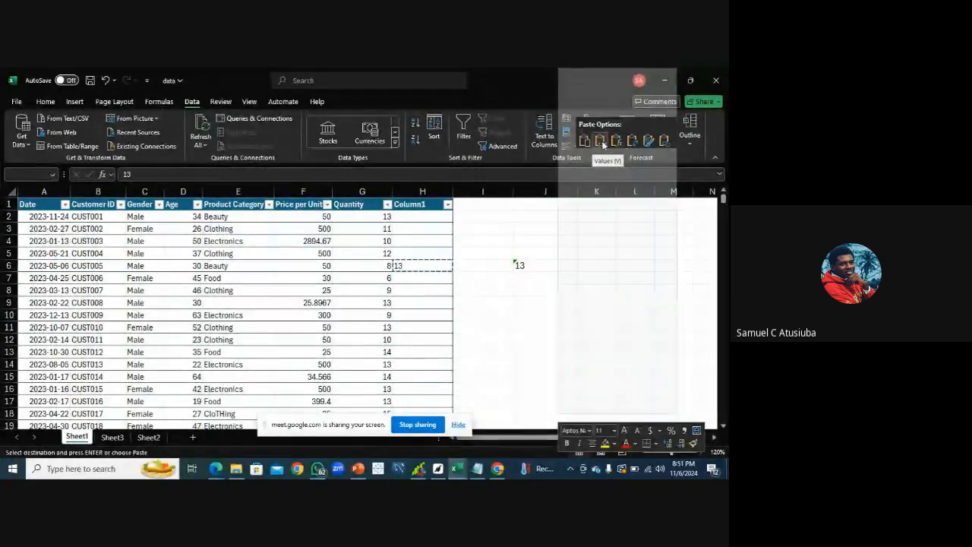
pyautogui.hotkey('ctrl', 'z')
pyautogui.rightClick(526, 264)
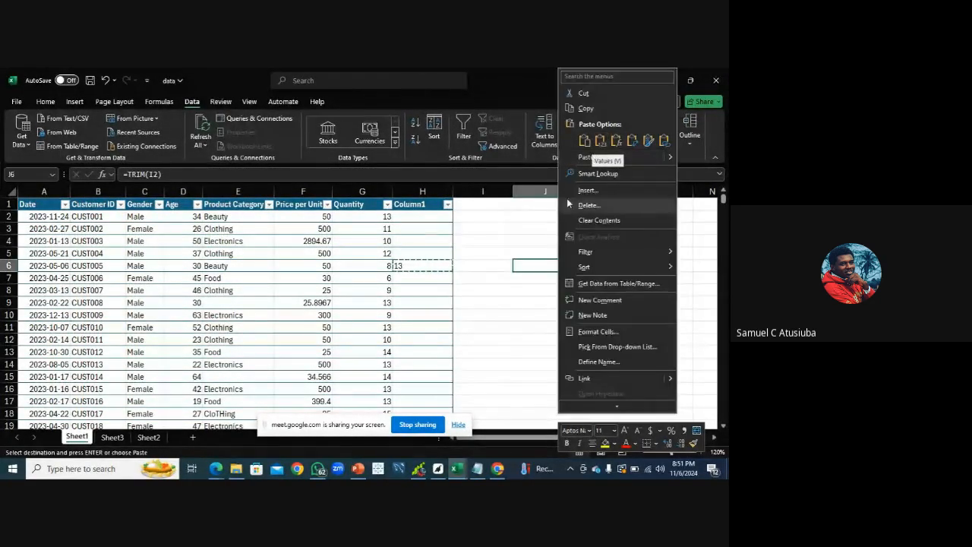
pyautogui.press('Escape')
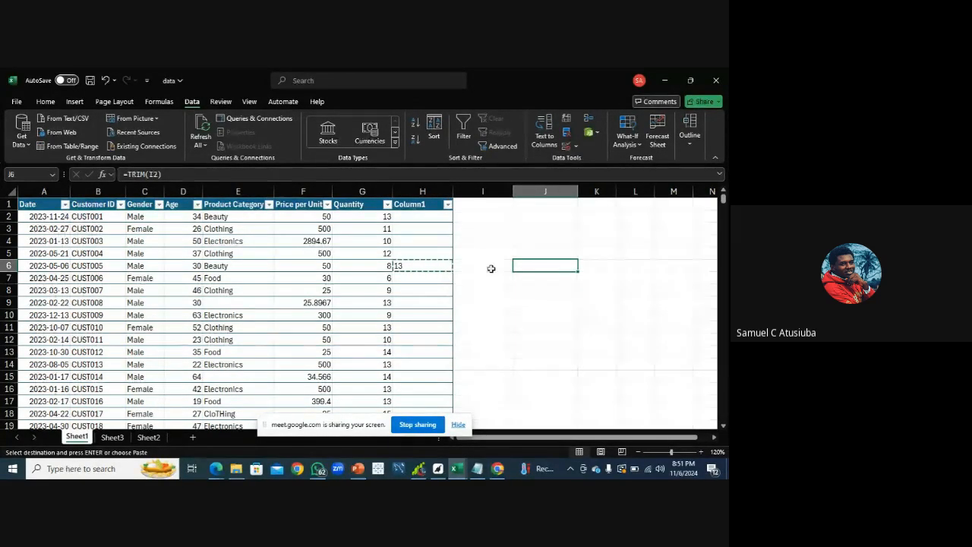
# Try pasting the copied cell as values into J6 once more, then cancel the paste
pyautogui.rightClick(535, 267)
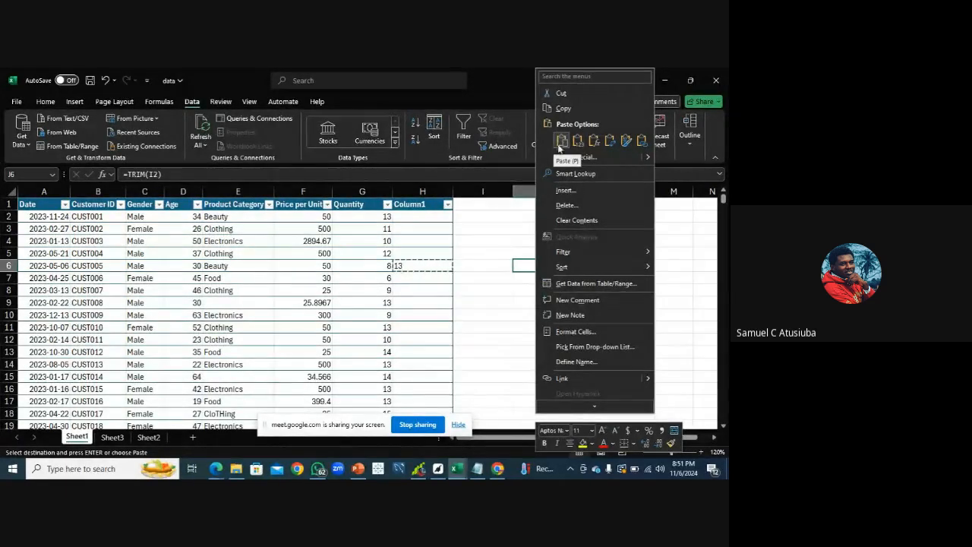
pyautogui.click(577, 142)
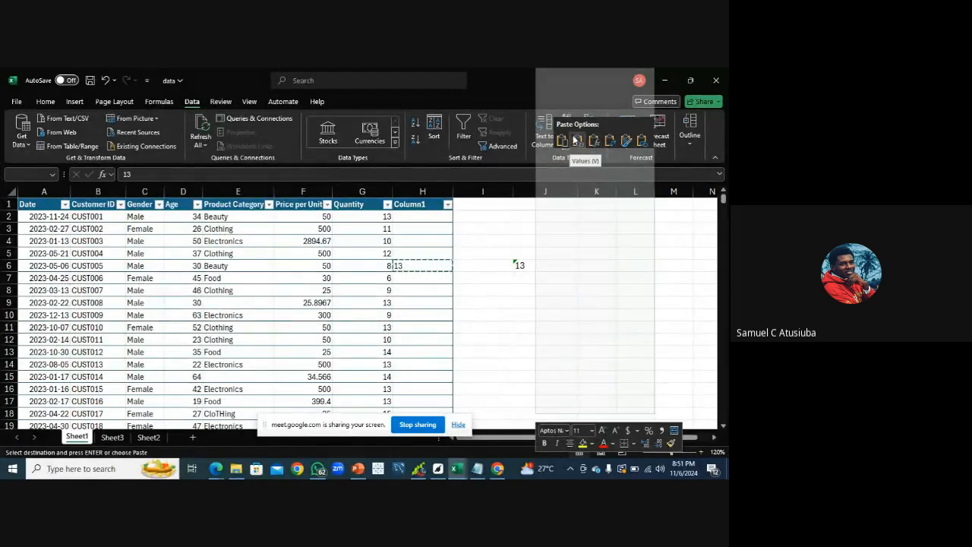
pyautogui.click(577, 142)
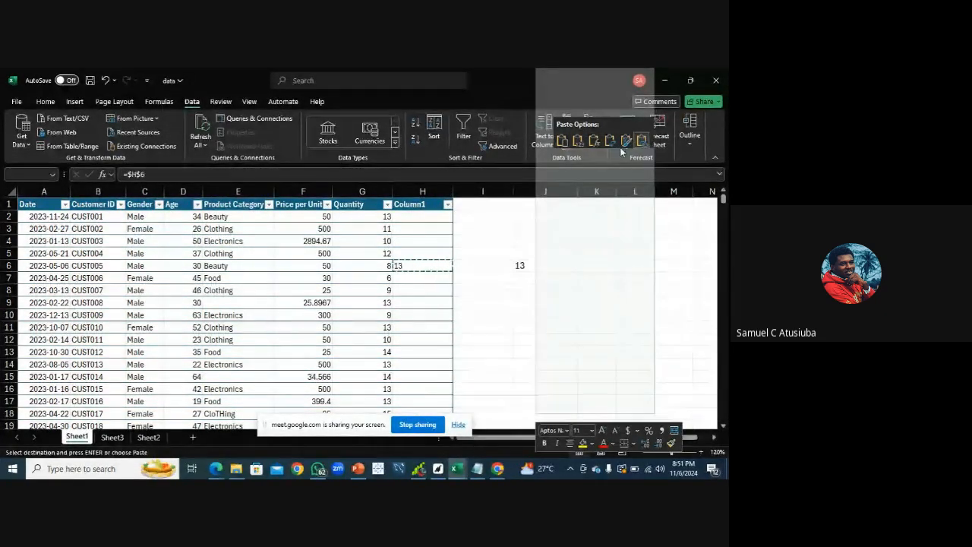
pyautogui.press('Escape')
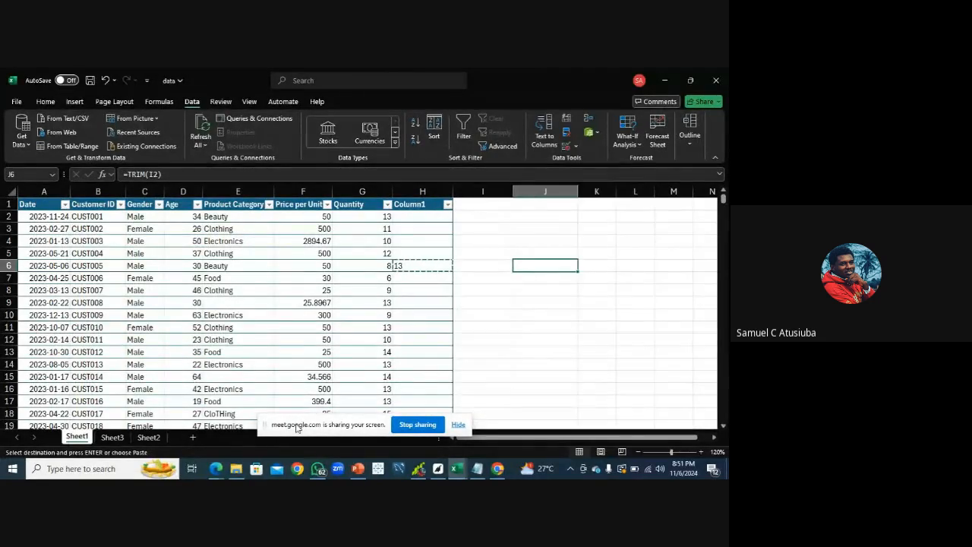
# Review the data cleaning notes in Notepad and scroll through the sales table in the workbook
pyautogui.click(216, 470)
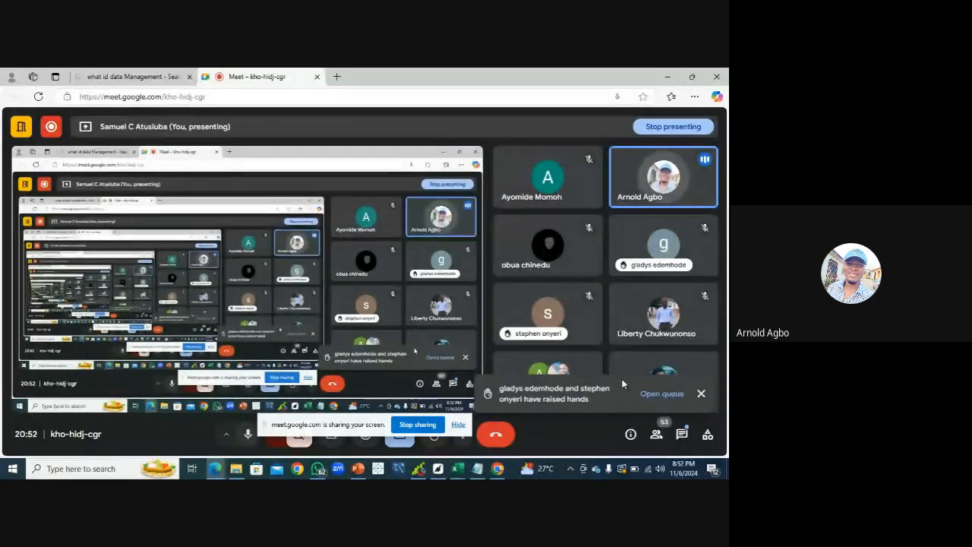
pyautogui.moveTo(457, 468)
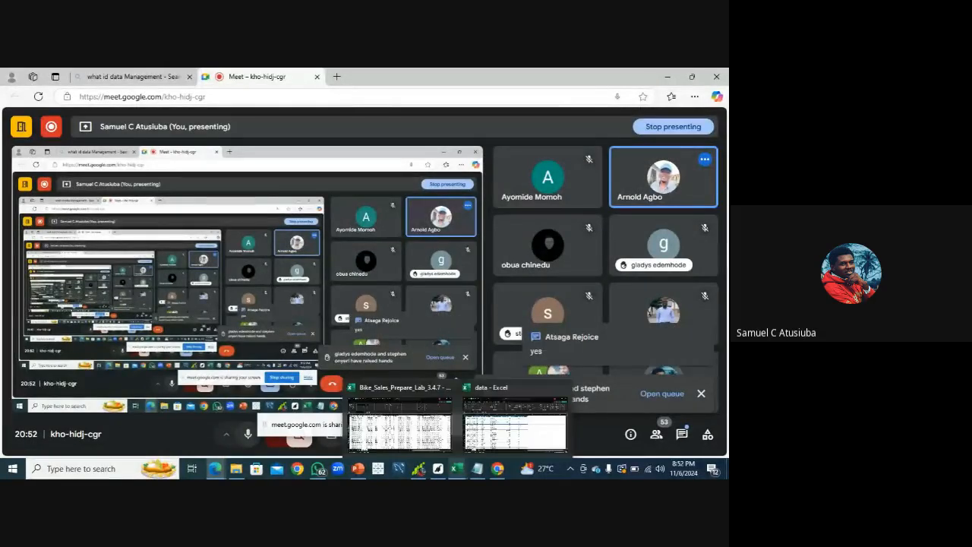
pyautogui.click(476, 471)
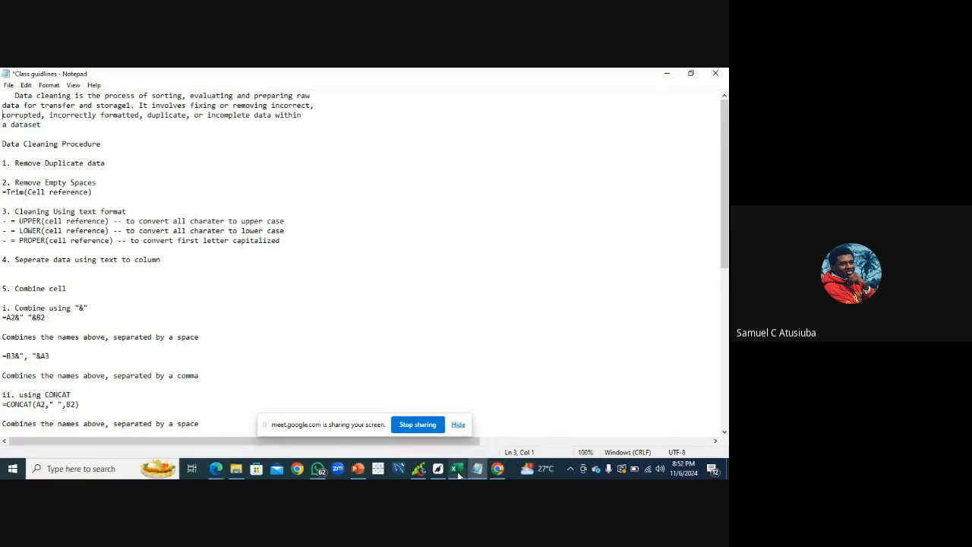
pyautogui.moveTo(458, 473)
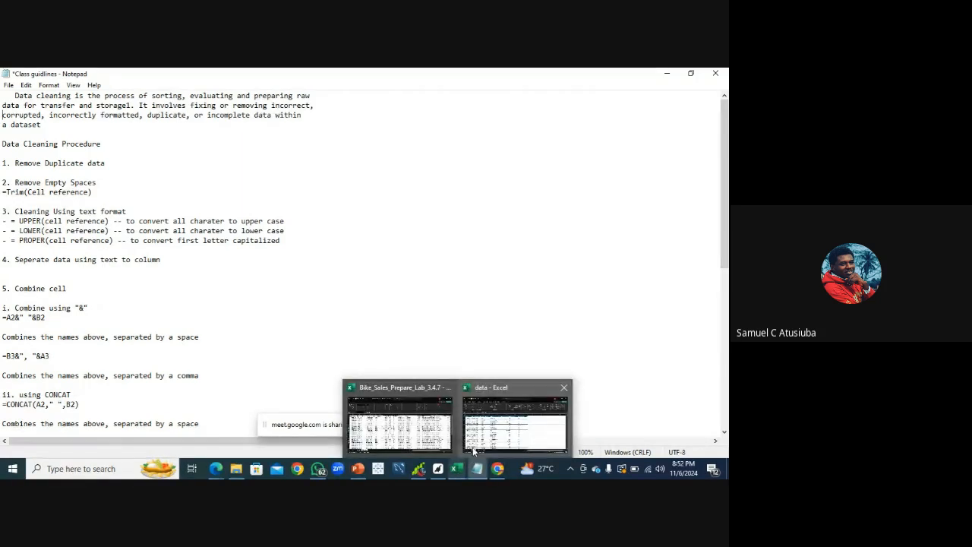
pyautogui.click(473, 446)
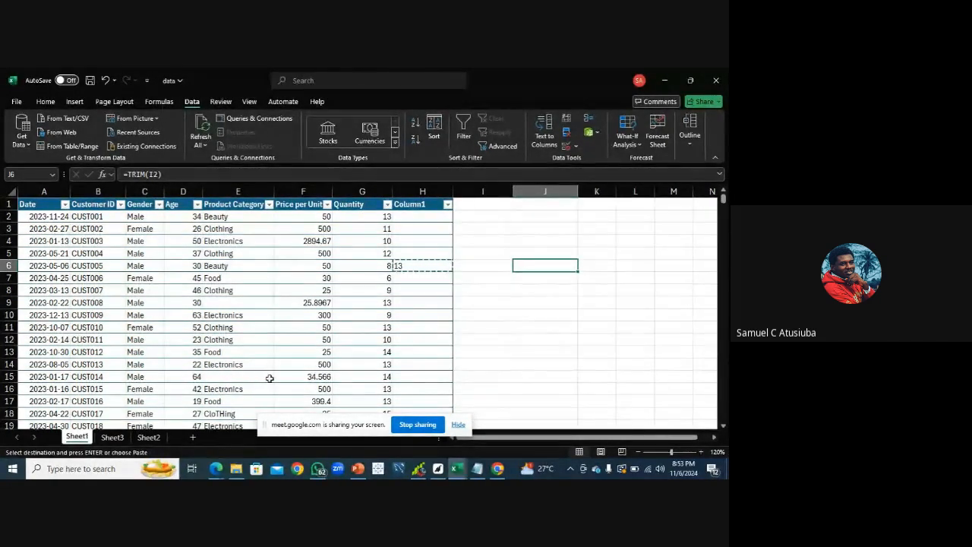
pyautogui.click(724, 427)
pyautogui.click(724, 426)
pyautogui.click(723, 426)
pyautogui.click(723, 426)
pyautogui.click(724, 426)
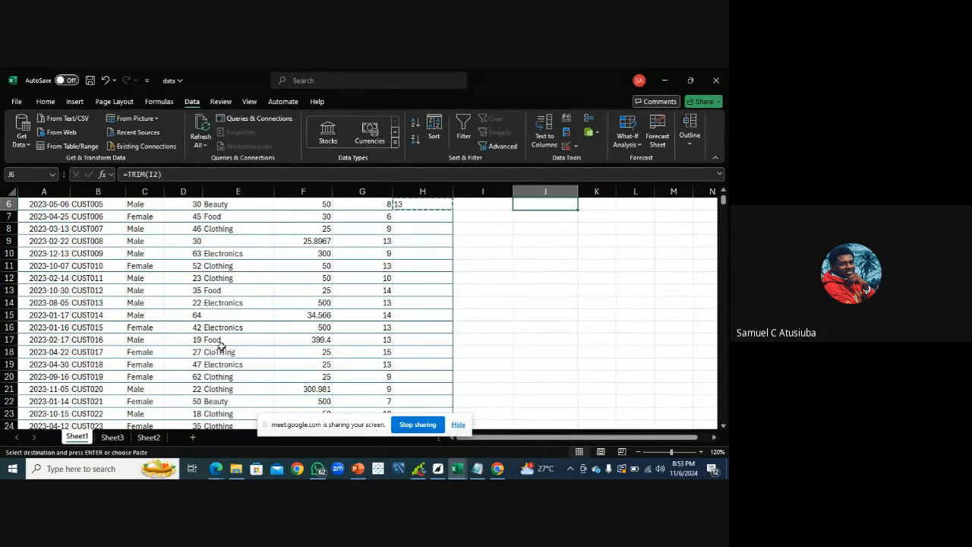
pyautogui.click(723, 426)
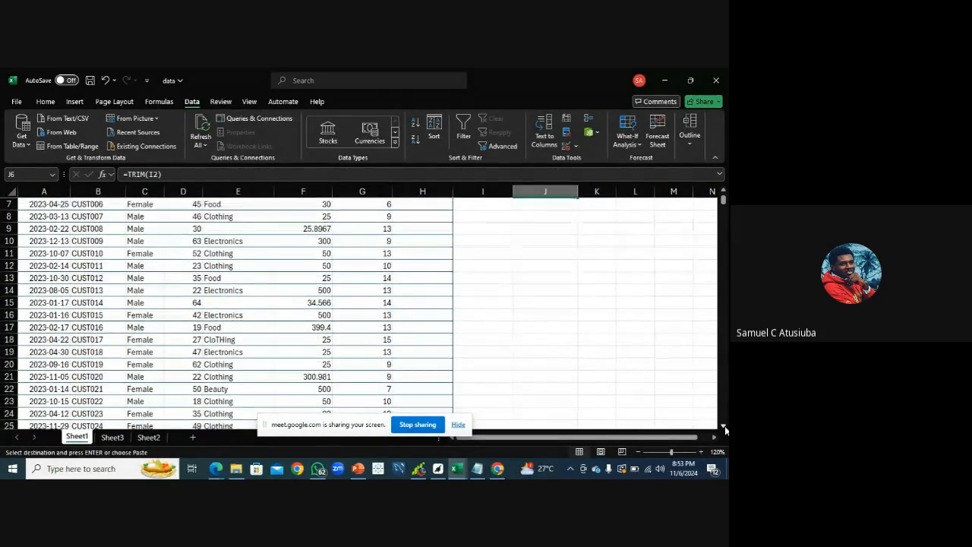
pyautogui.moveTo(725, 425); pyautogui.dragTo(725, 428)
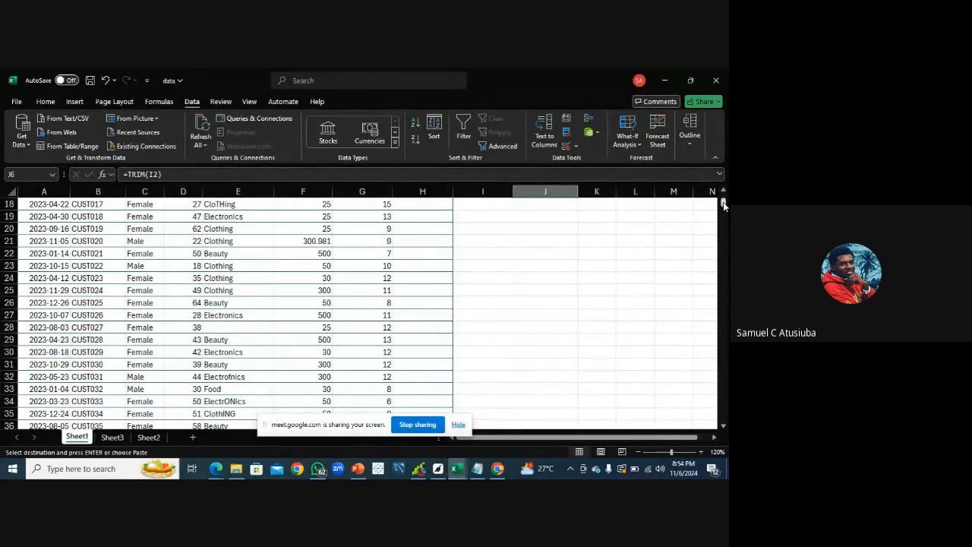
pyautogui.moveTo(724, 204); pyautogui.dragTo(724, 196)
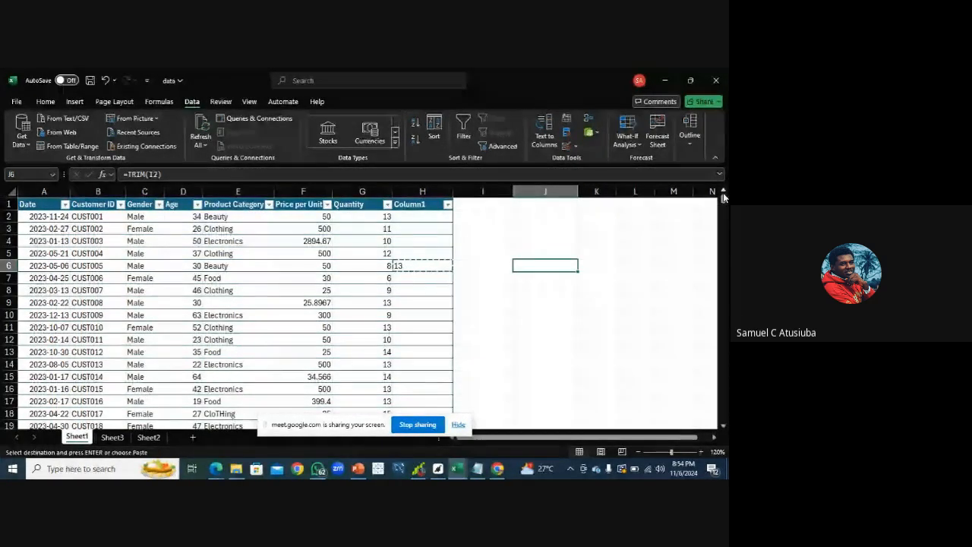
pyautogui.click(477, 469)
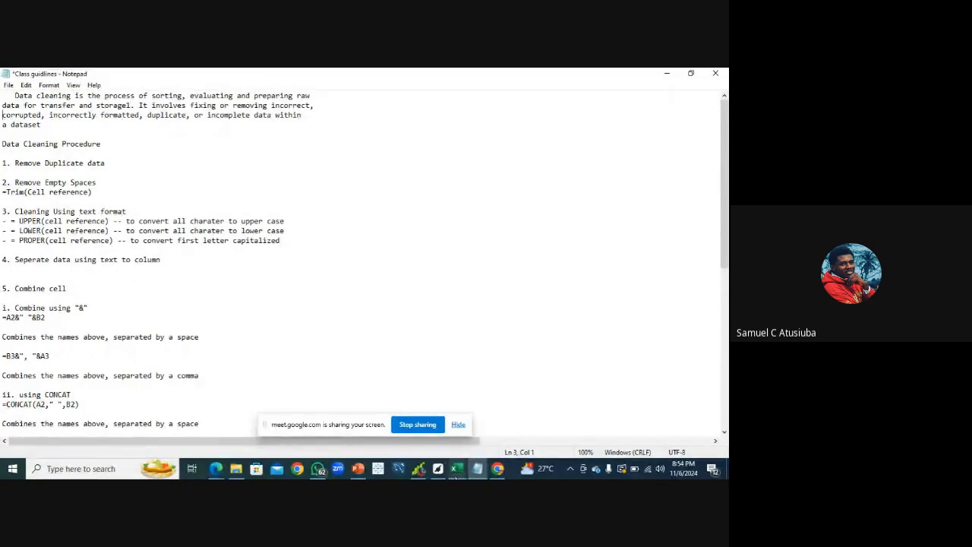
pyautogui.moveTo(456, 469)
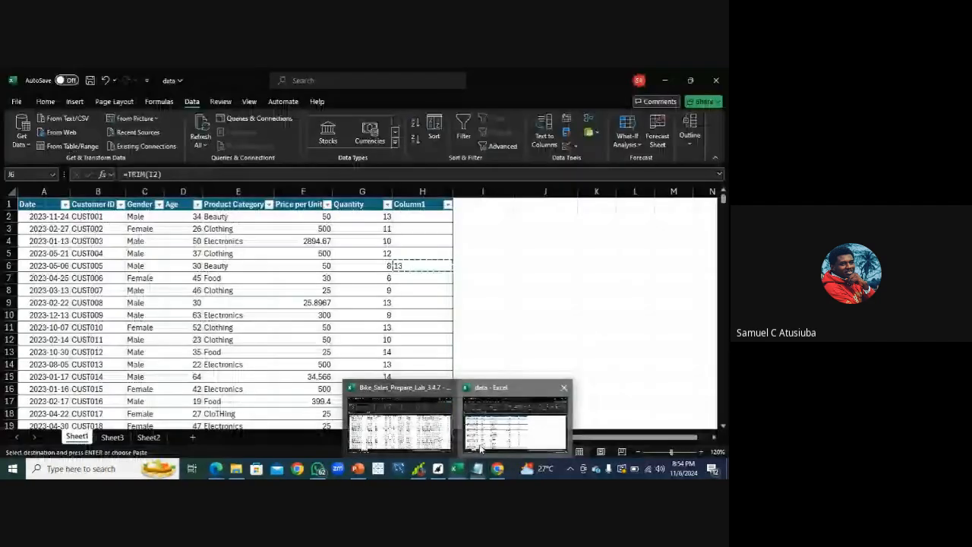
pyautogui.click(480, 448)
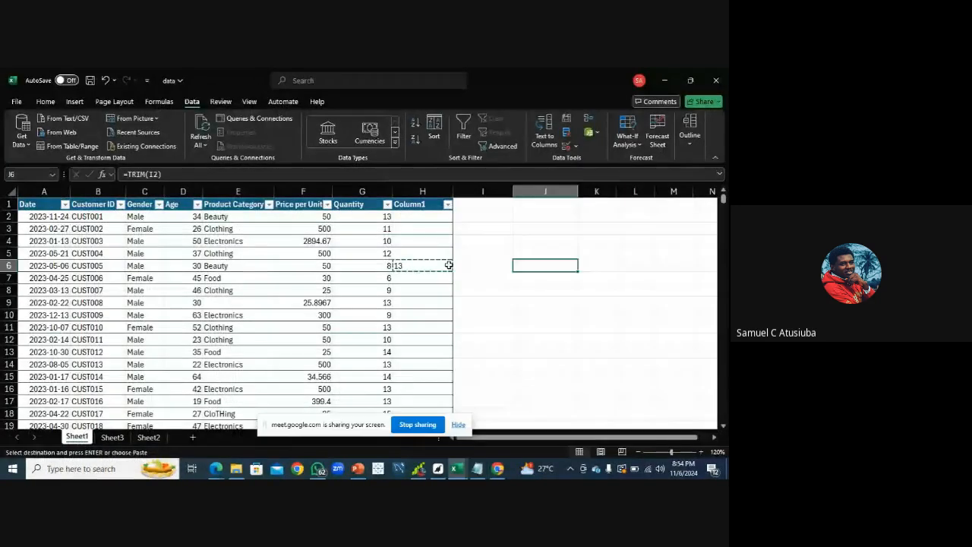
# Enter the formula =UPPER([@[Product Category]]) in cell I2 to convert product categories to uppercase
pyautogui.click(471, 218)
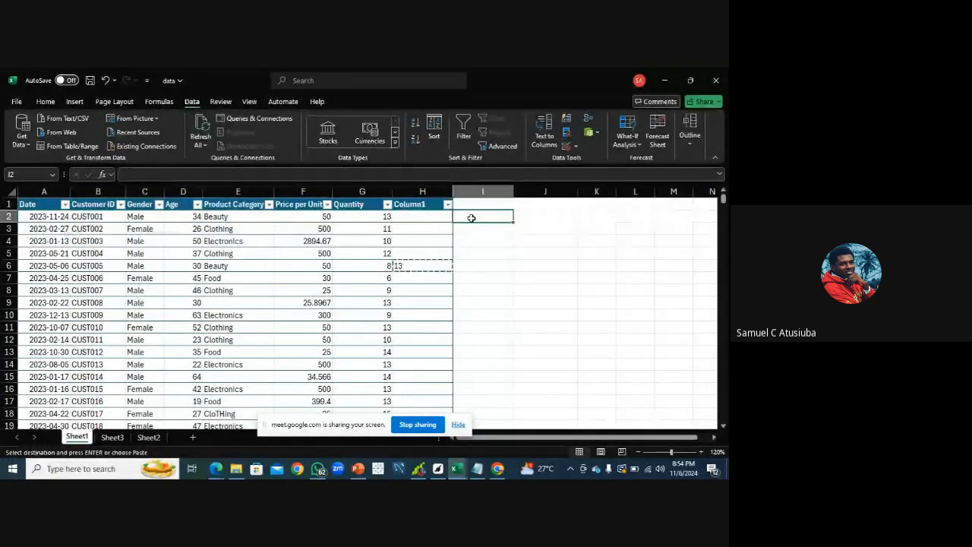
pyautogui.write('=')
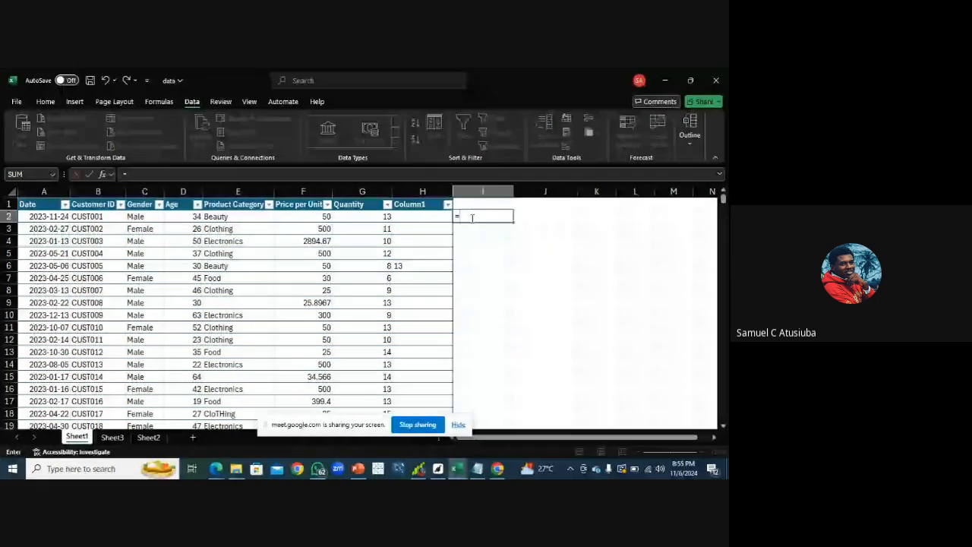
pyautogui.write('upp')
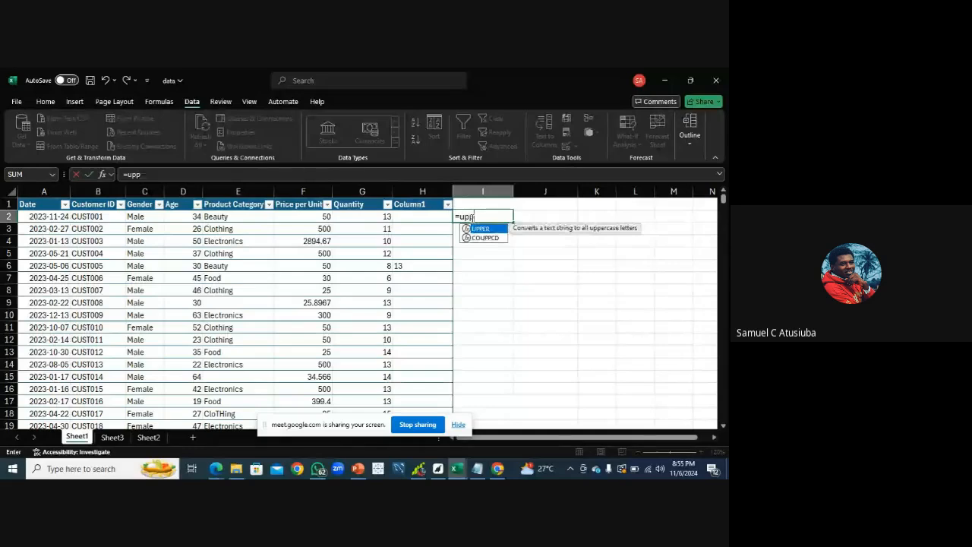
pyautogui.doubleClick(489, 229)
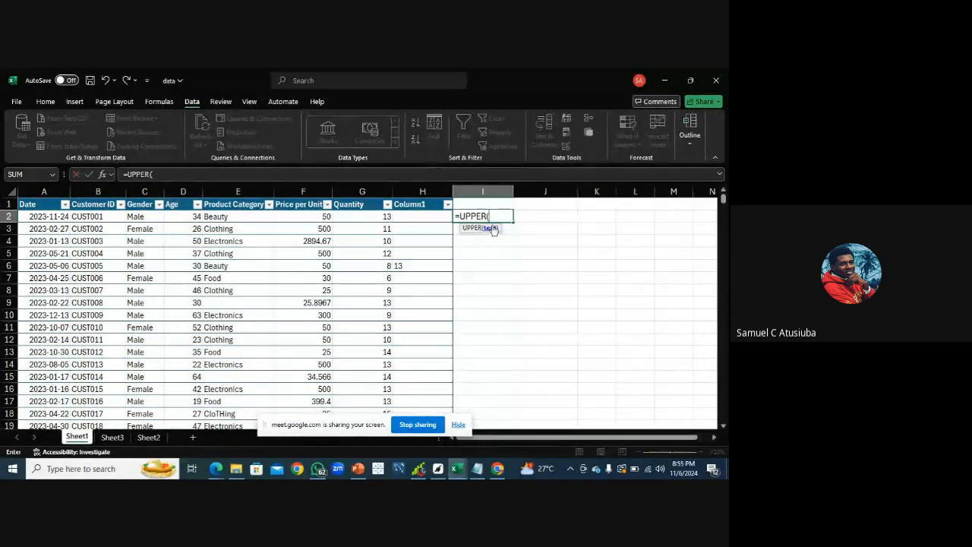
pyautogui.click(242, 217)
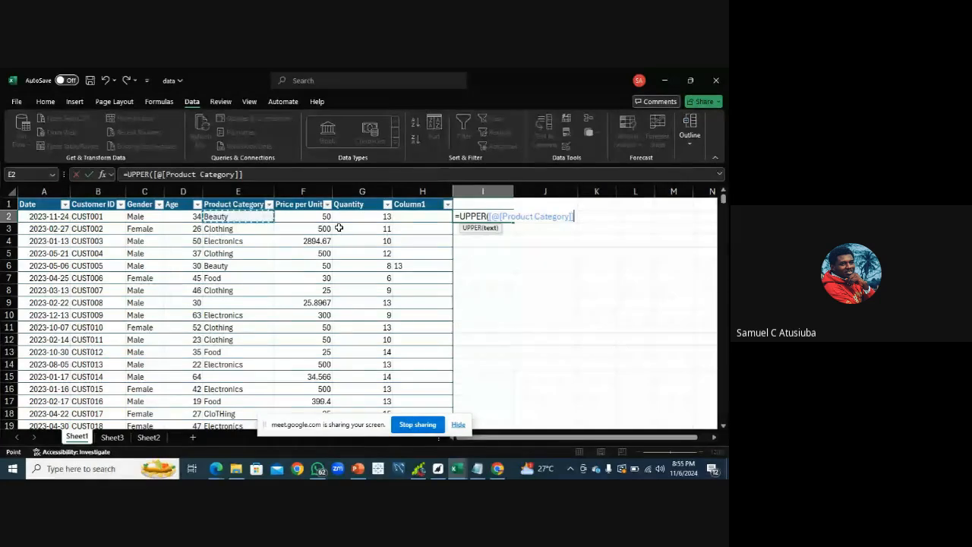
pyautogui.write(')')
pyautogui.press('Return')
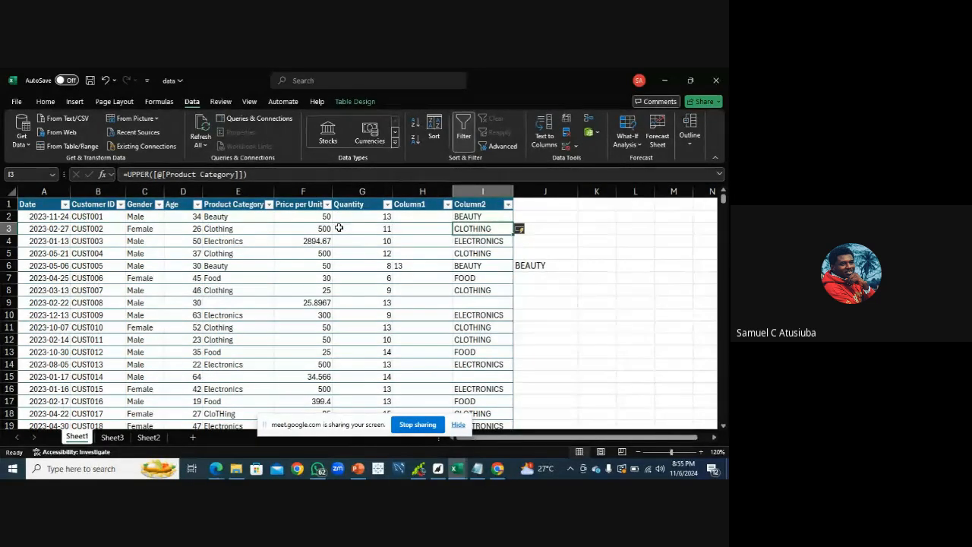
pyautogui.click(530, 270)
pyautogui.write('=TRIM(I2)')
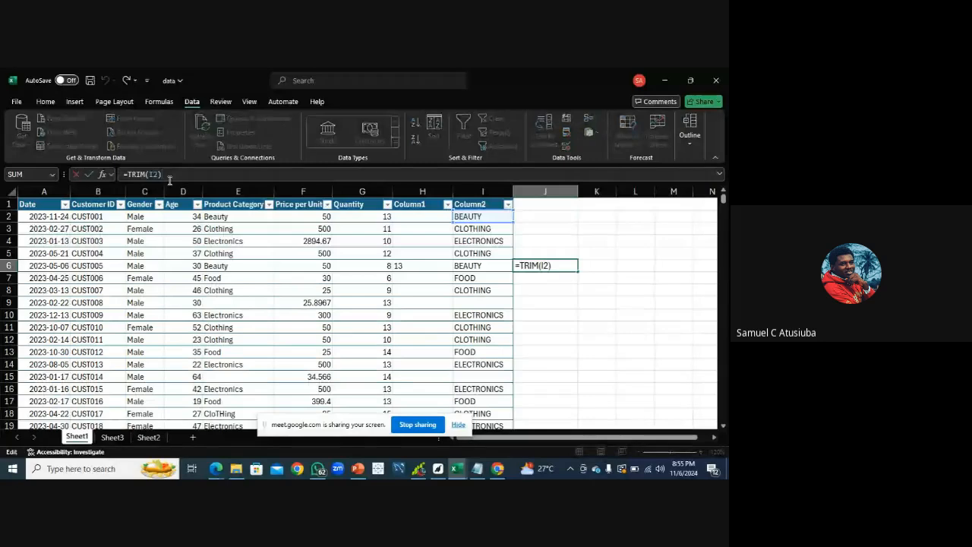
pyautogui.press('Escape')
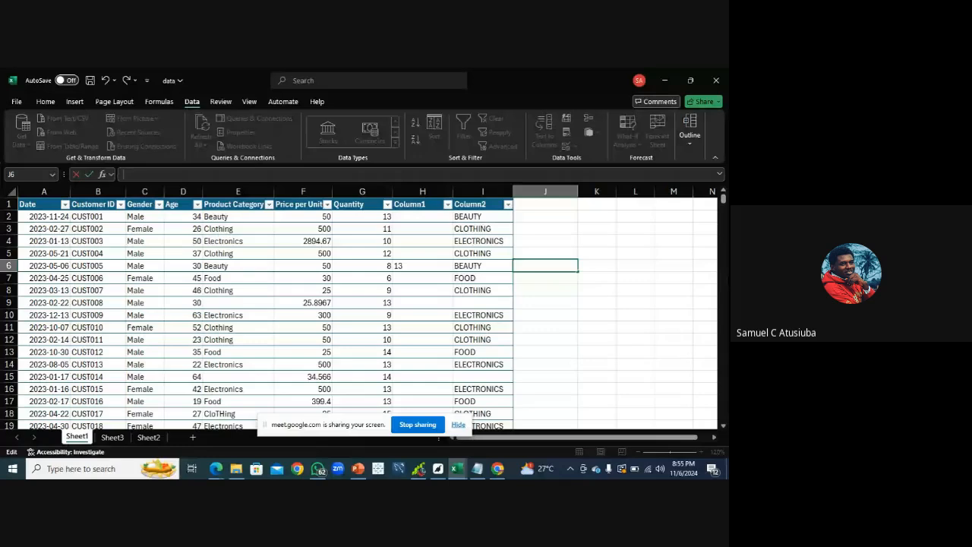
# Scroll down through the new uppercase category column and back to the top of the table
pyautogui.click(723, 425)
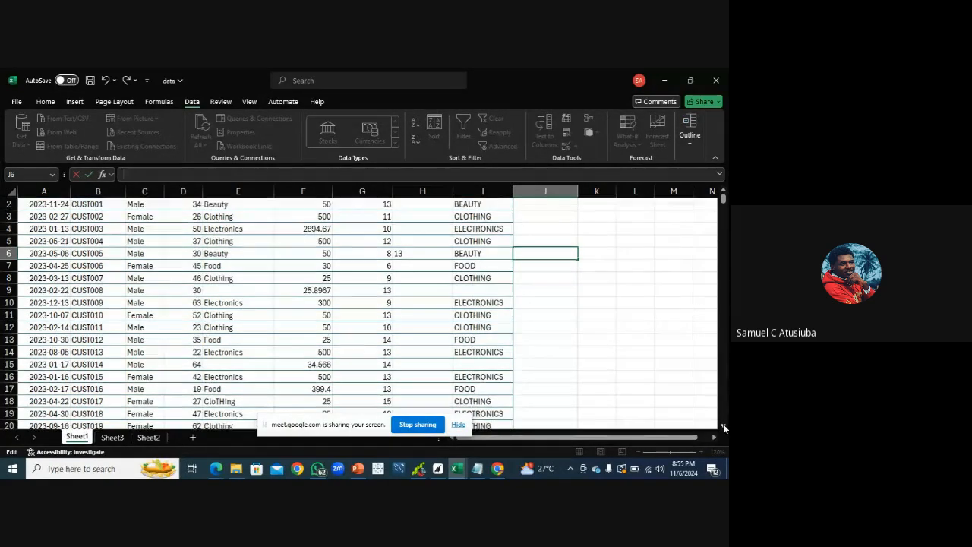
pyautogui.click(723, 425)
pyautogui.click(723, 425)
pyautogui.click(723, 425)
pyautogui.click(723, 425)
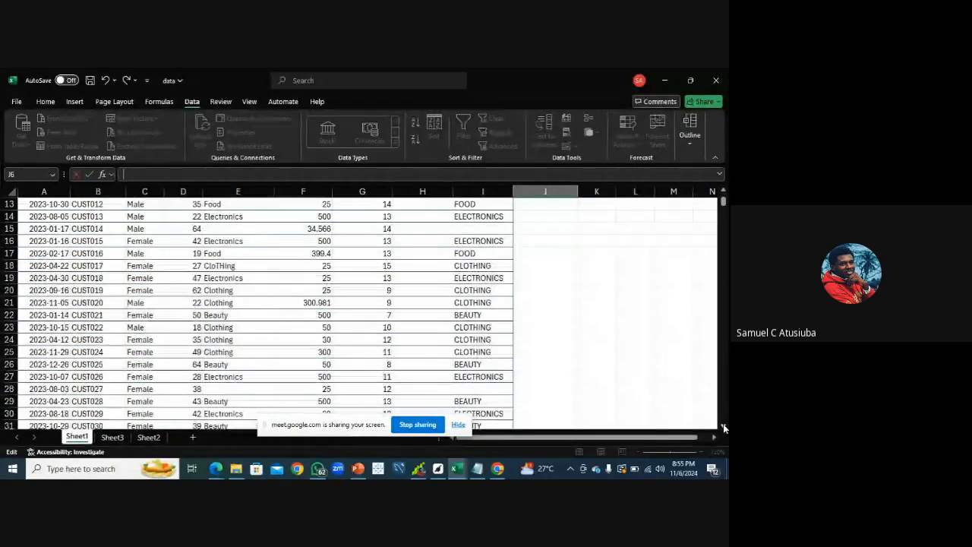
pyautogui.click(723, 425)
pyautogui.click(723, 426)
pyautogui.click(723, 425)
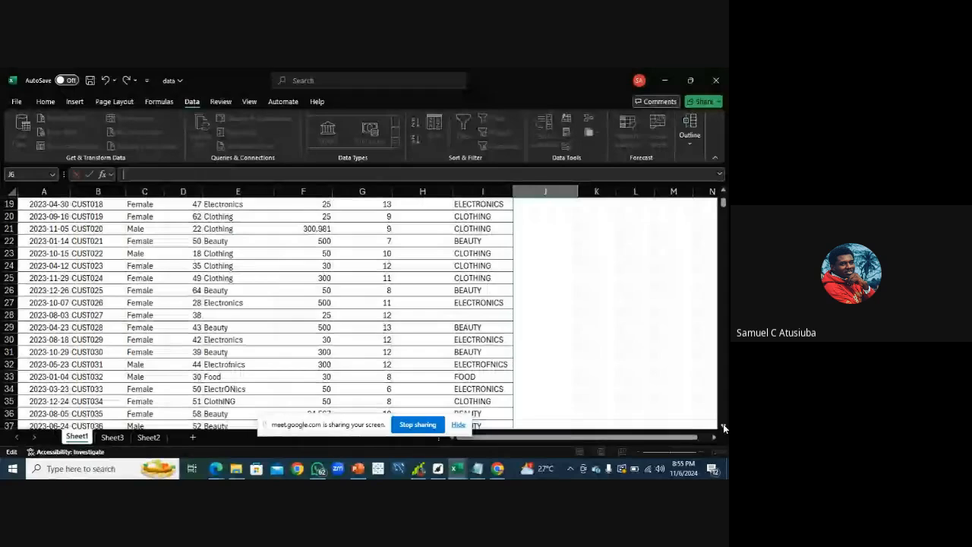
pyautogui.click(723, 425)
pyautogui.click(723, 425)
pyautogui.click(723, 425)
pyautogui.click(723, 426)
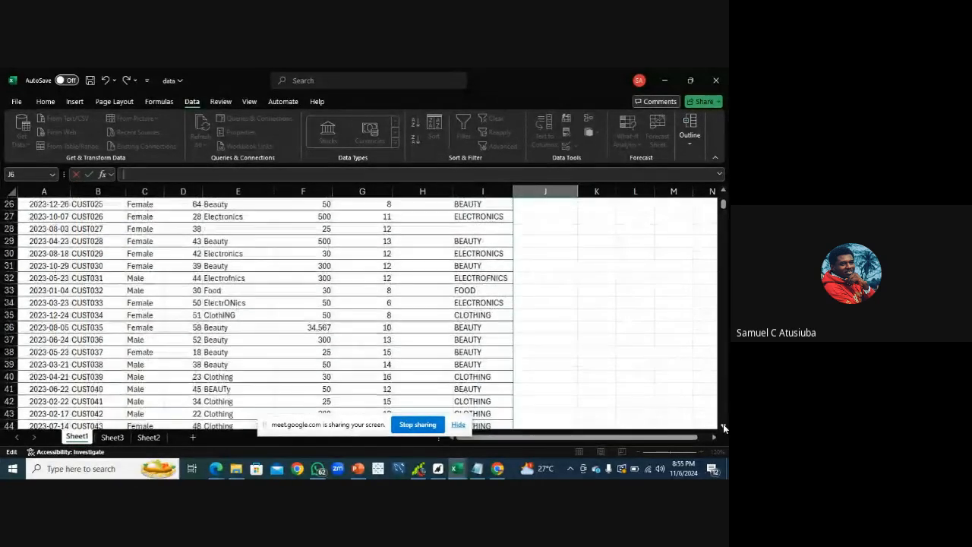
pyautogui.click(723, 425)
pyautogui.click(723, 425)
pyautogui.click(723, 426)
pyautogui.click(723, 425)
pyautogui.click(723, 425)
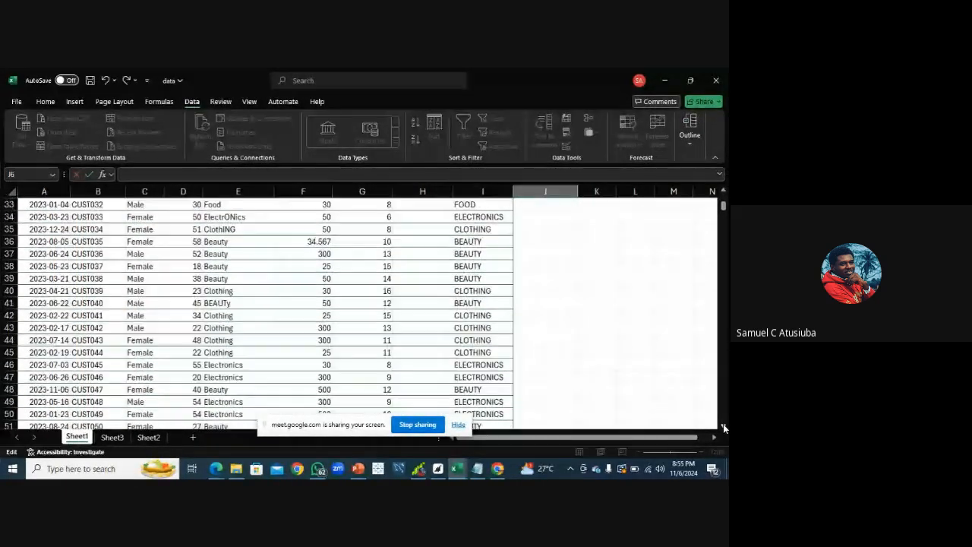
pyautogui.click(723, 425)
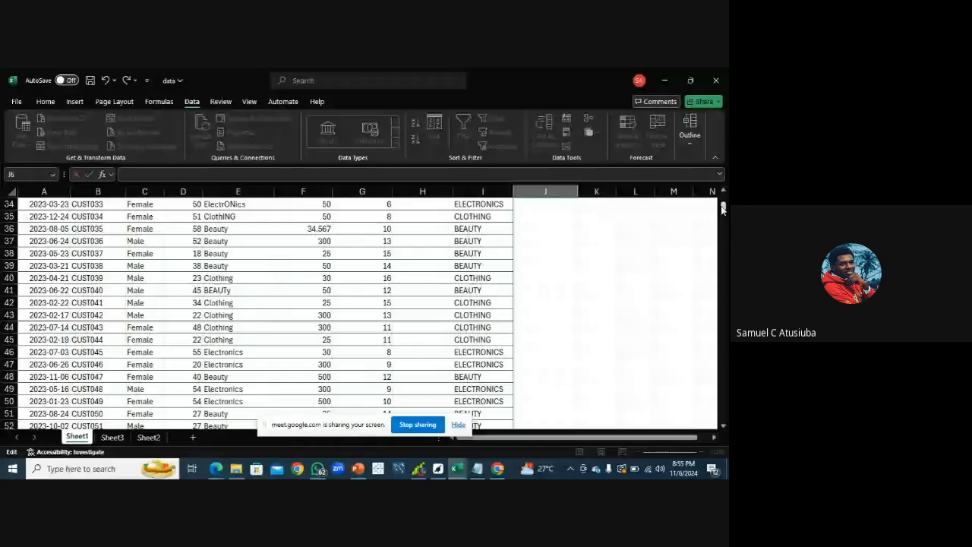
pyautogui.moveTo(723, 206); pyautogui.dragTo(723, 198)
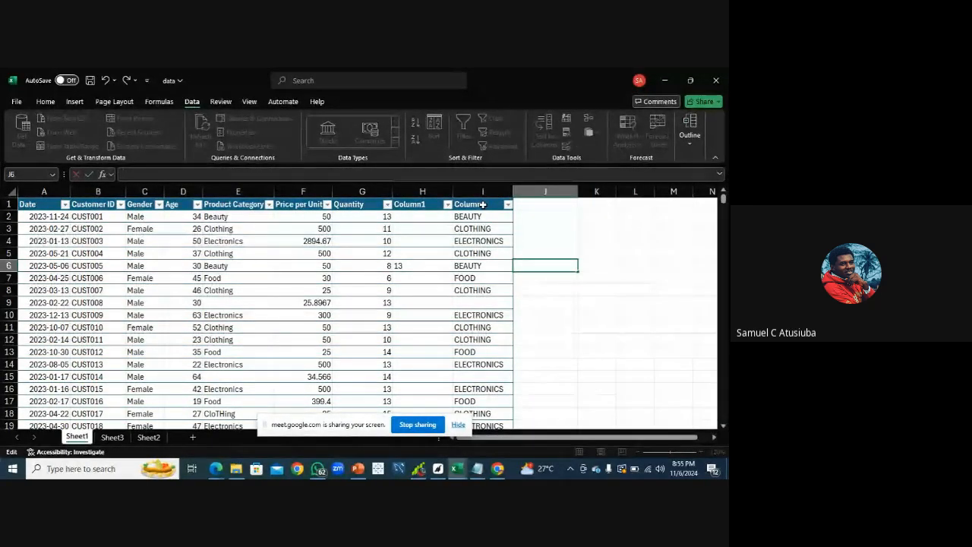
# Enter the formula =LOWER([@[Product Category]]) in cell J2 to convert product categories to lowercase
pyautogui.click(522, 221)
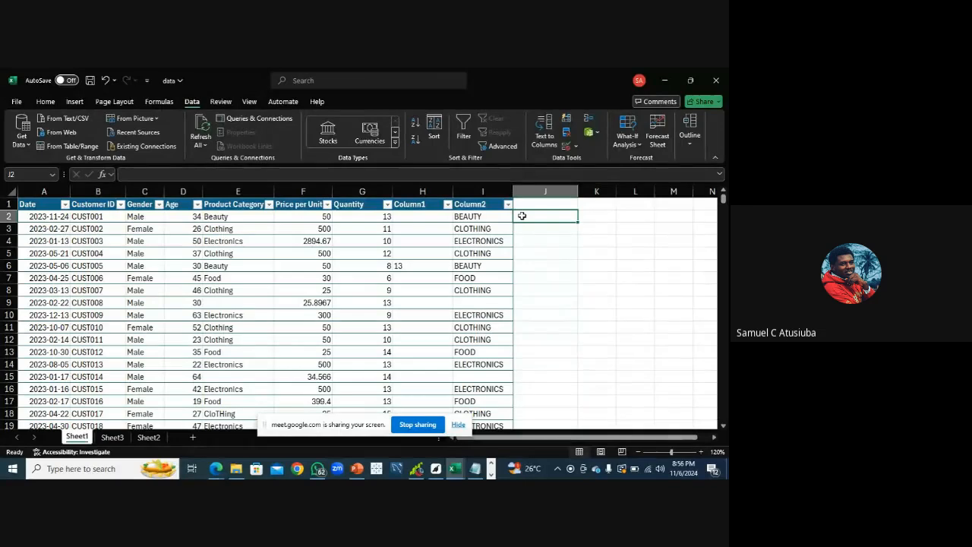
pyautogui.write('=')
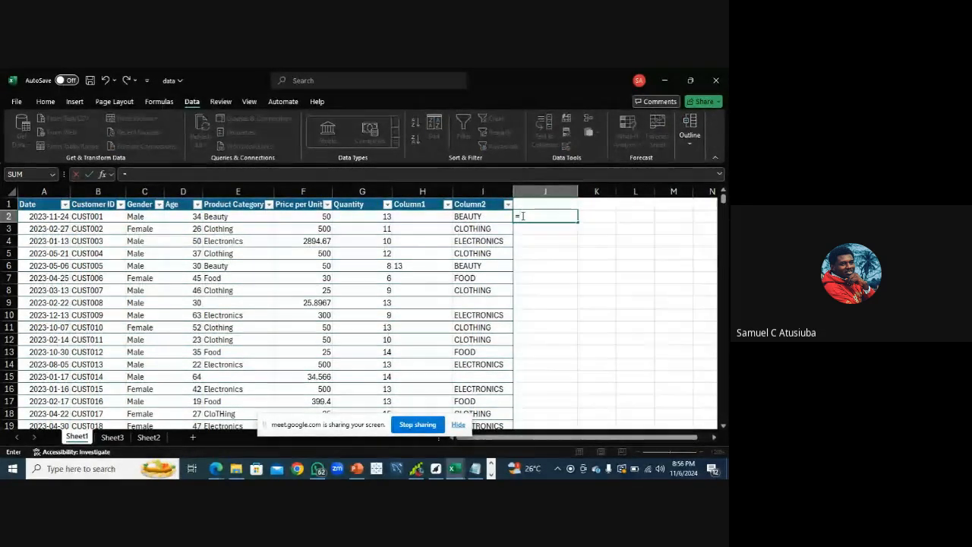
pyautogui.write('lower')
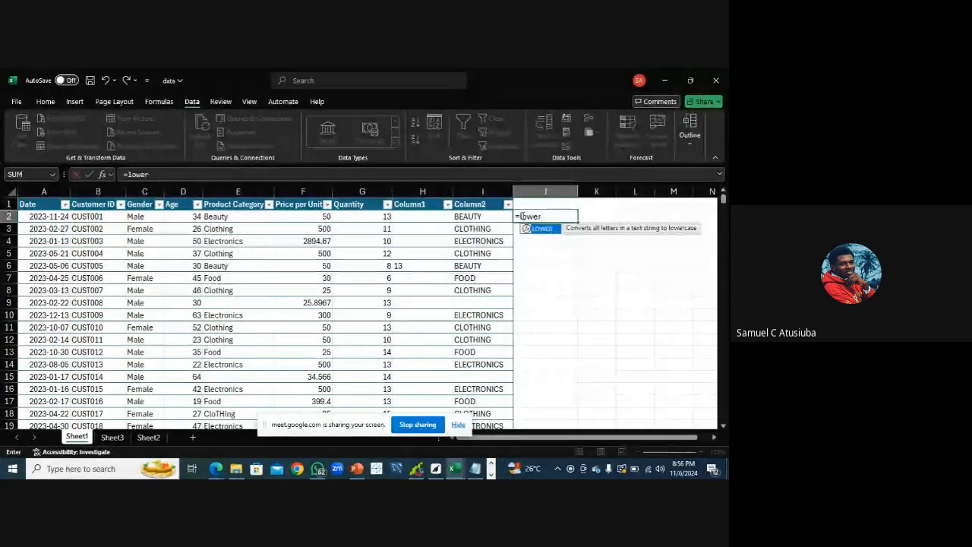
pyautogui.press('Tab')
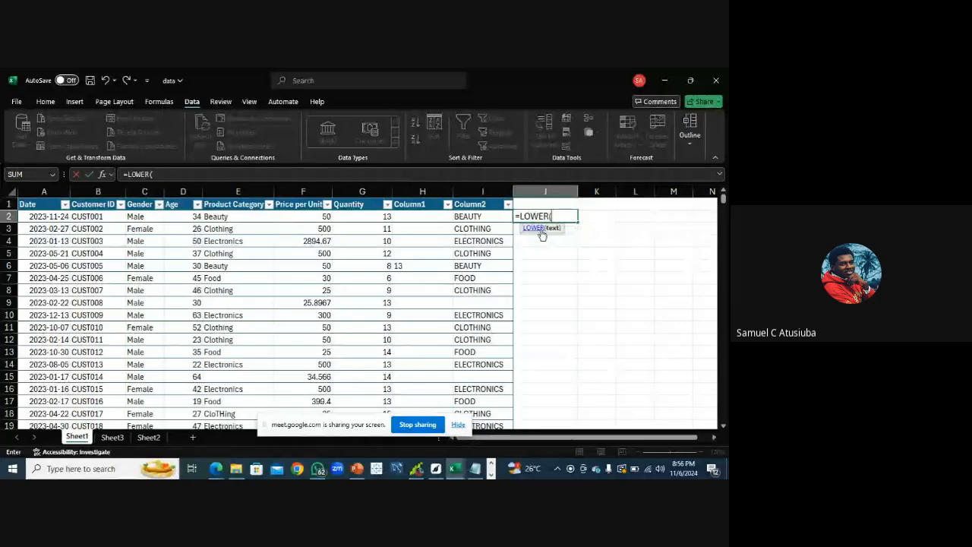
pyautogui.click(240, 218)
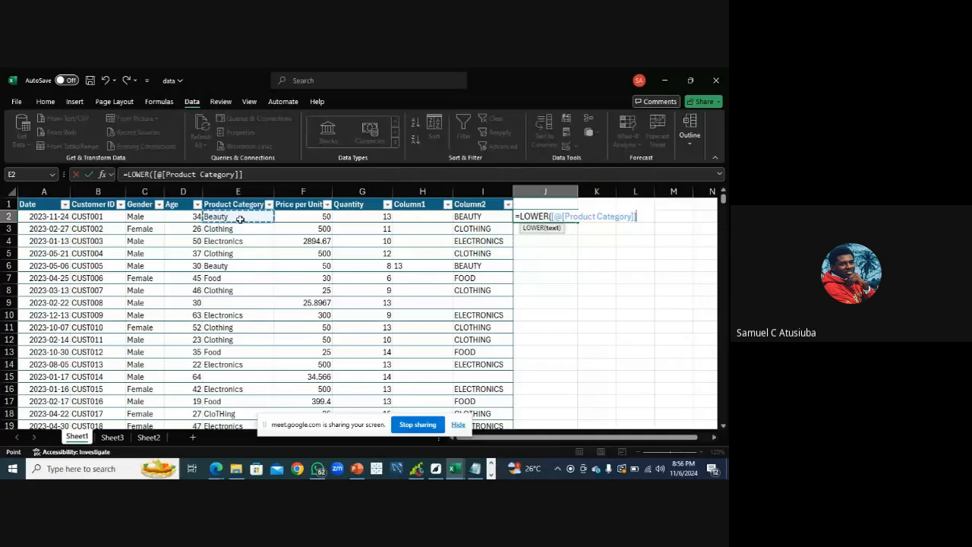
pyautogui.press('Return')
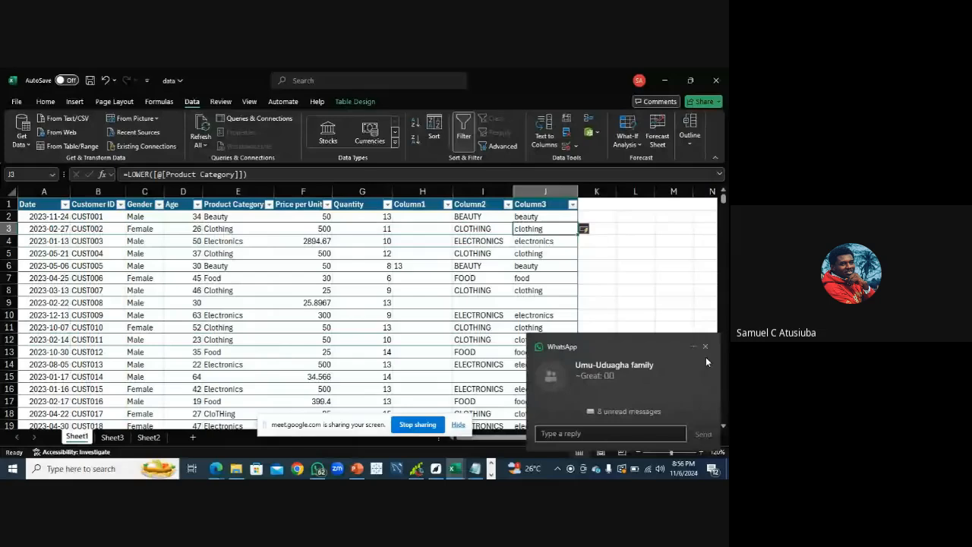
pyautogui.click(705, 348)
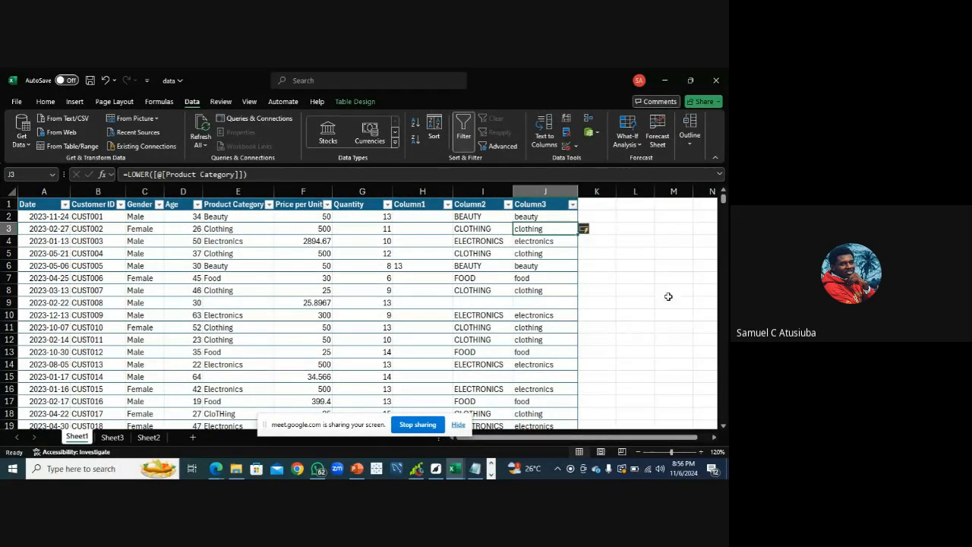
# Enter the formula =PROPER([@[Product Category]]) in cell K2 to capitalize the first letter of each category
pyautogui.click(594, 217)
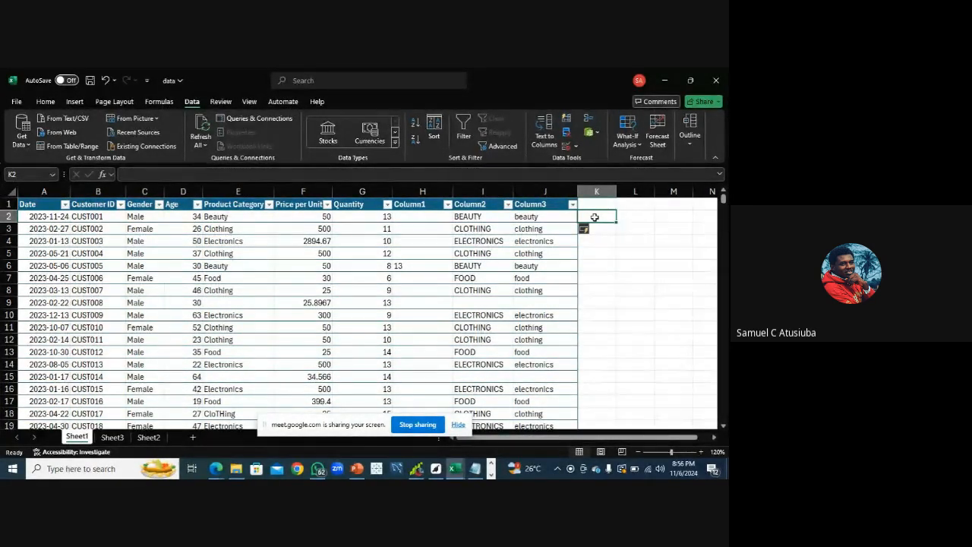
pyautogui.write('=')
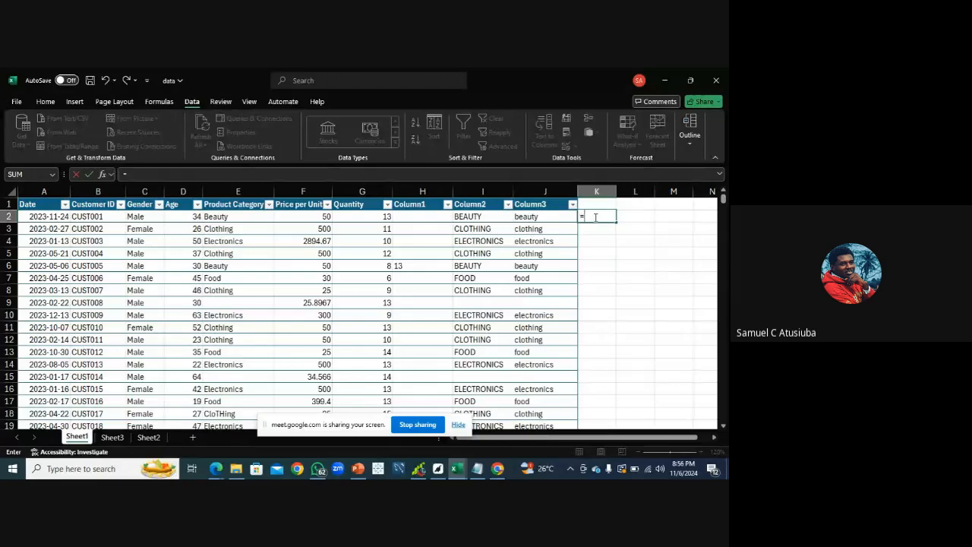
pyautogui.write('prop')
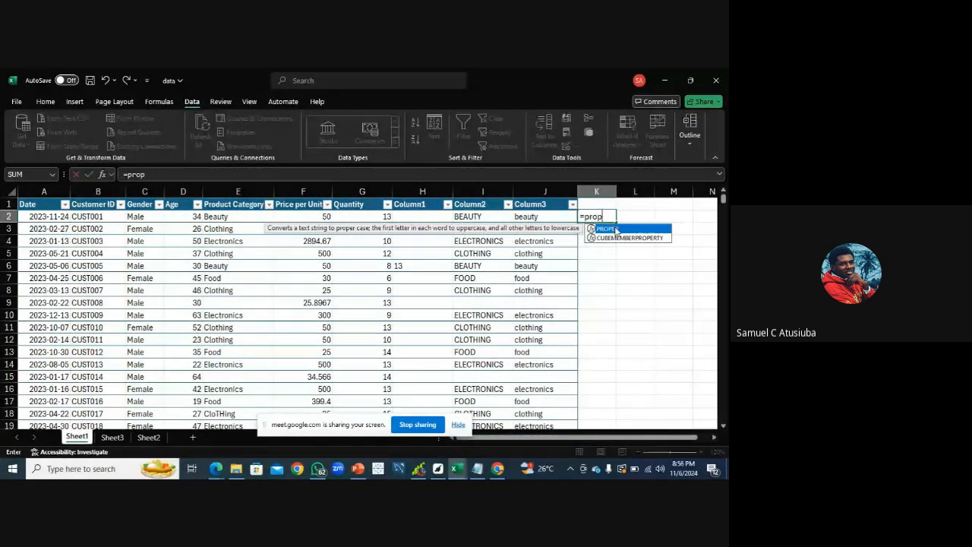
pyautogui.doubleClick(616, 230)
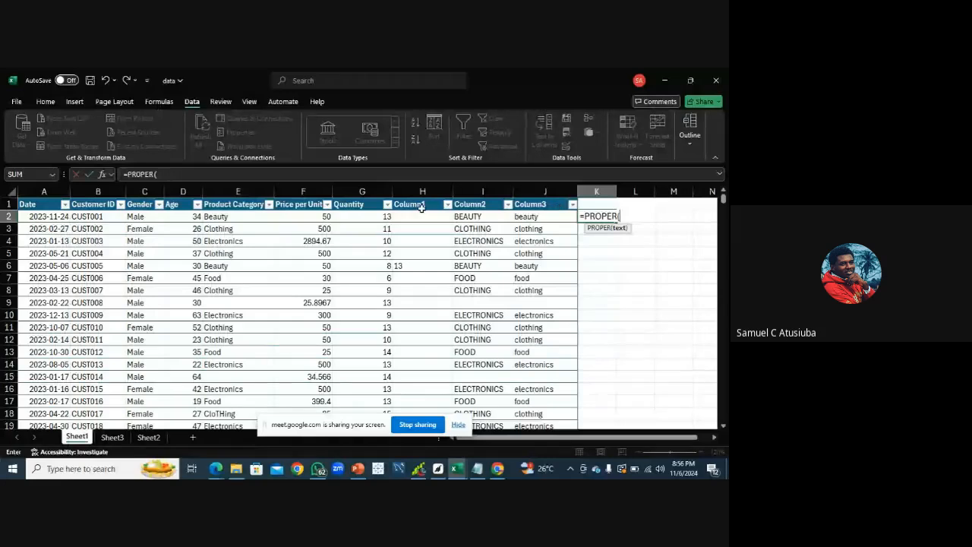
pyautogui.click(221, 218)
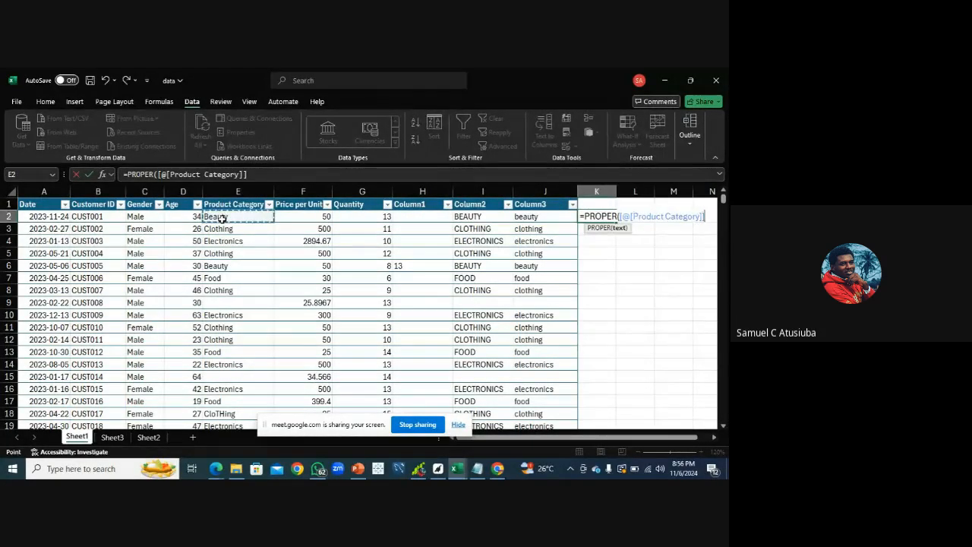
pyautogui.press('Return')
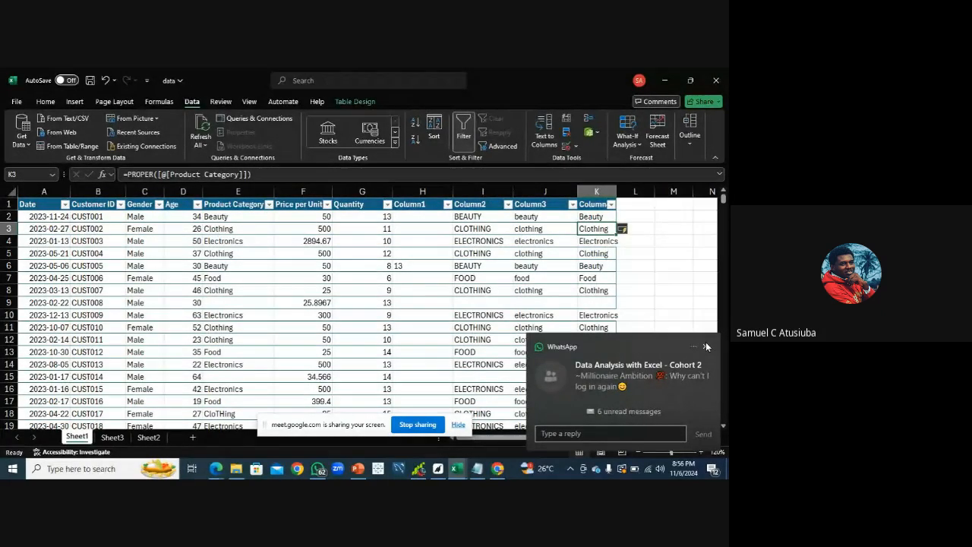
pyautogui.click(708, 346)
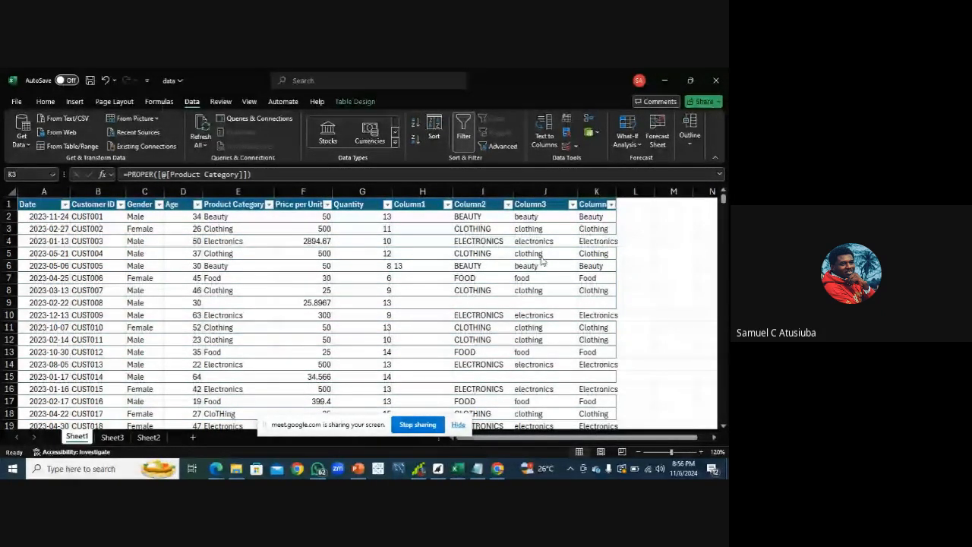
# Inspect the UPPER, LOWER and PROPER formulas in the first row of the three new category columns
pyautogui.click(477, 220)
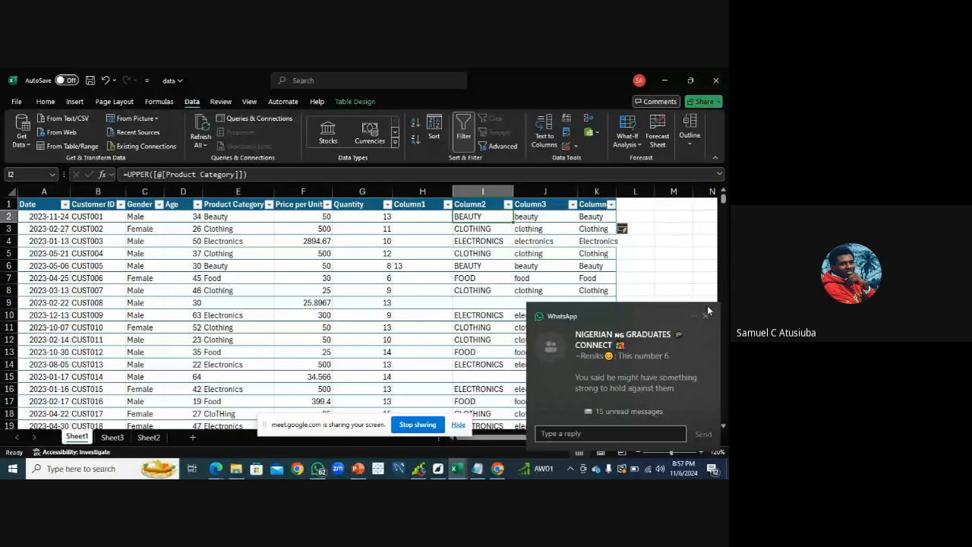
pyautogui.click(709, 316)
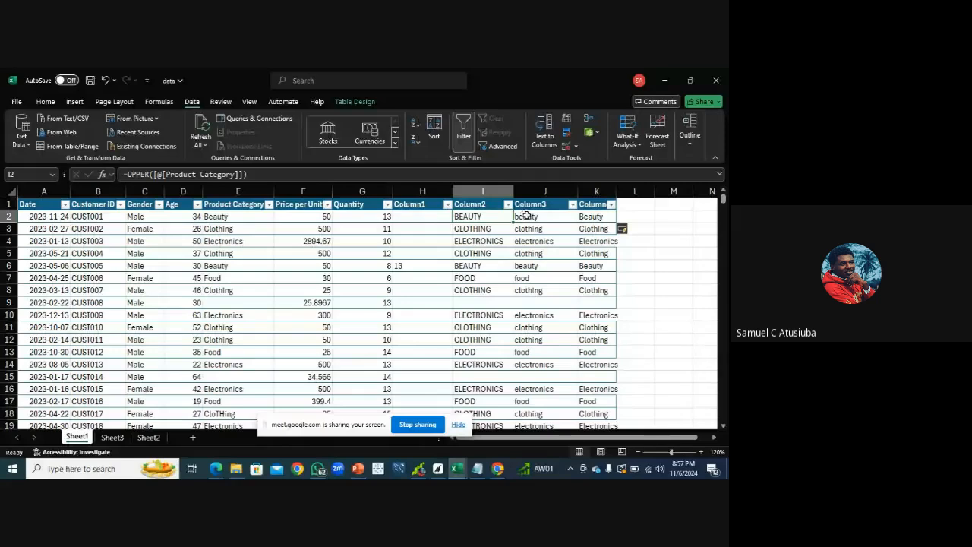
pyautogui.click(526, 216)
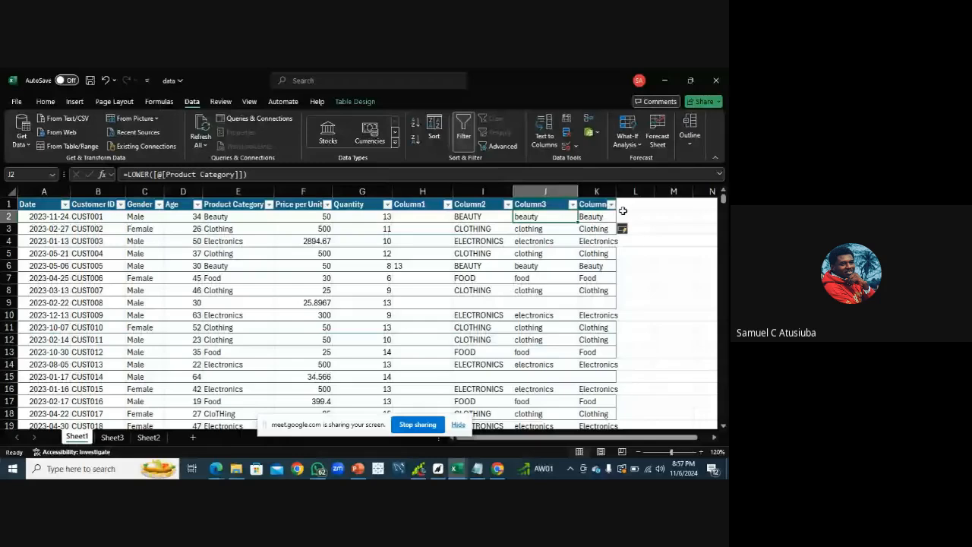
pyautogui.click(585, 219)
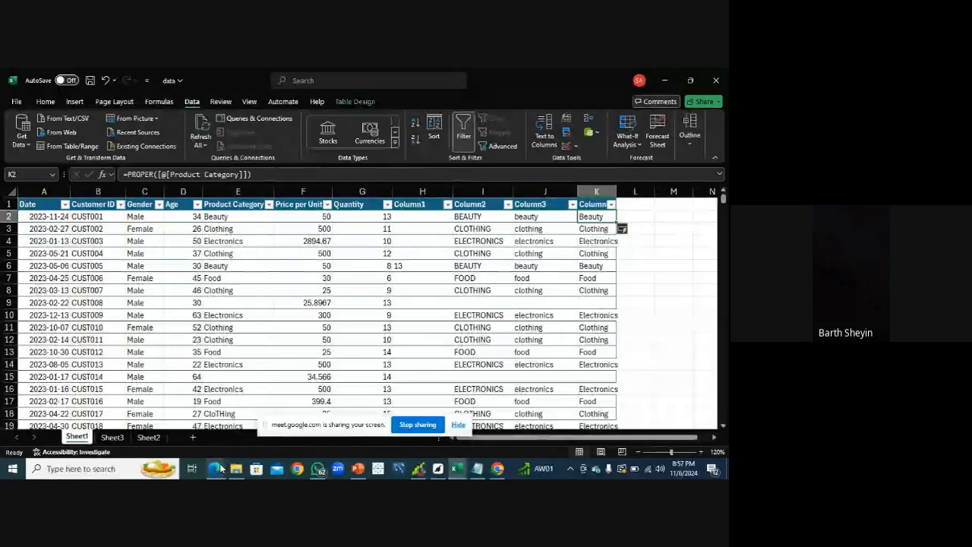
pyautogui.click(220, 468)
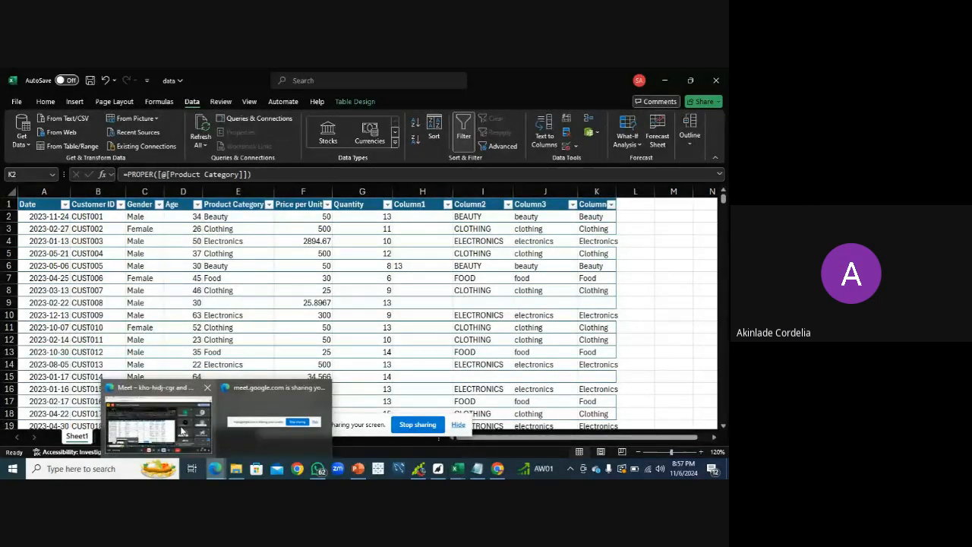
pyautogui.click(181, 431)
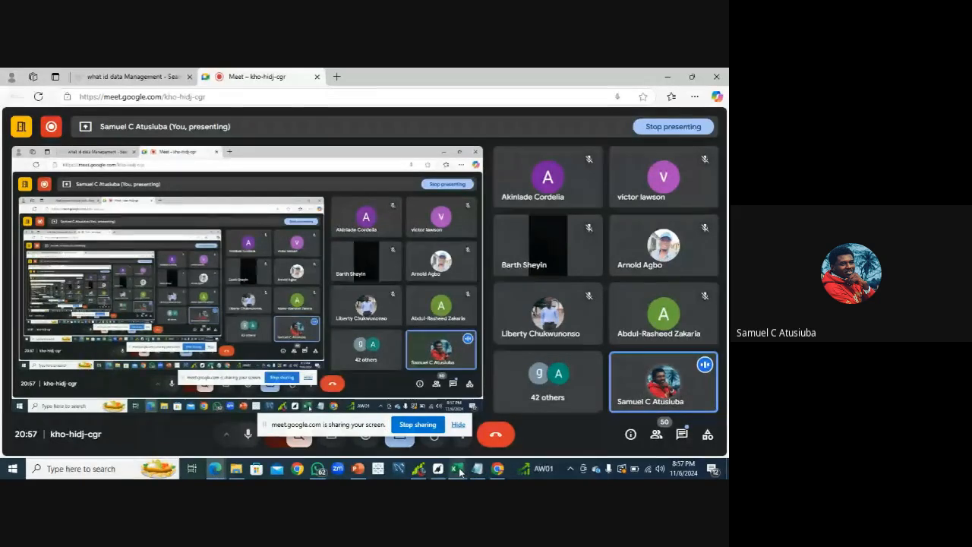
pyautogui.moveTo(459, 471)
pyautogui.click(483, 442)
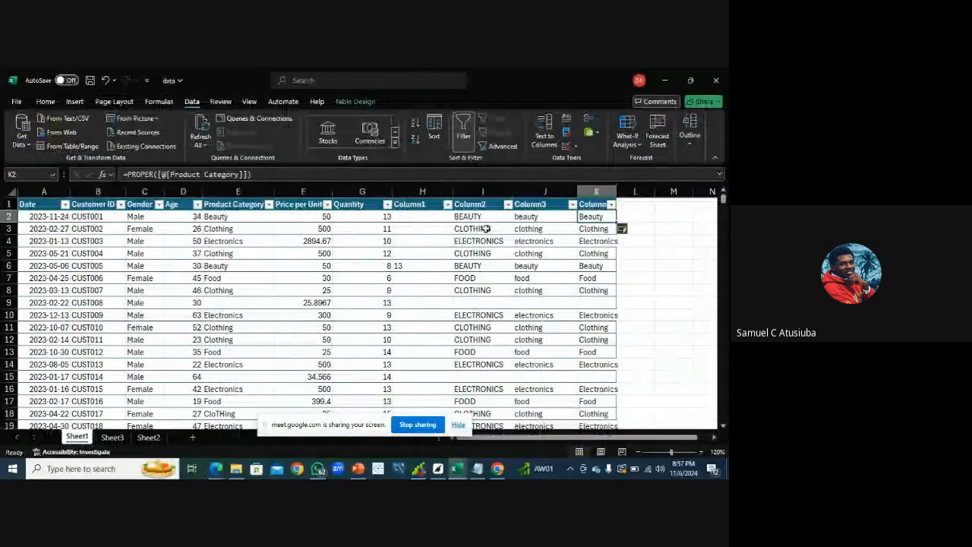
pyautogui.click(476, 217)
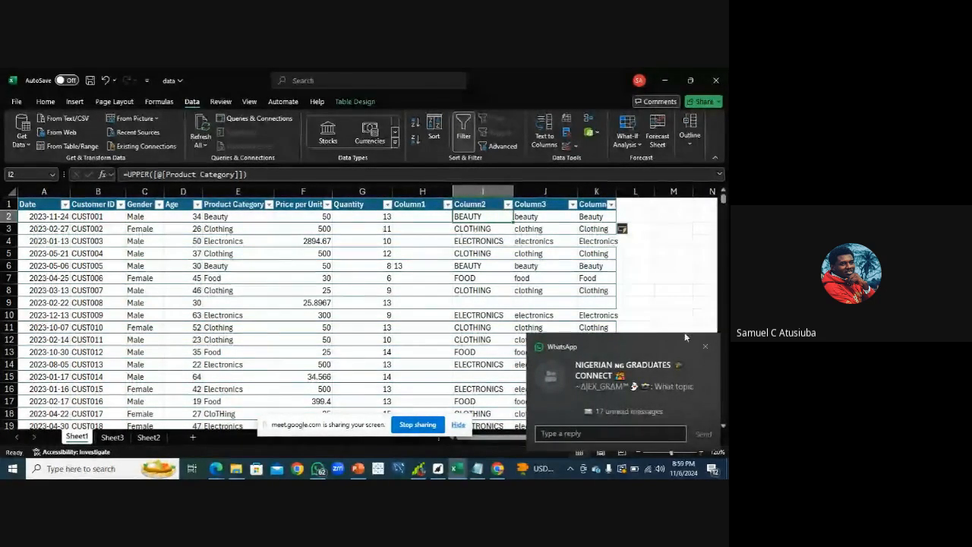
pyautogui.click(705, 347)
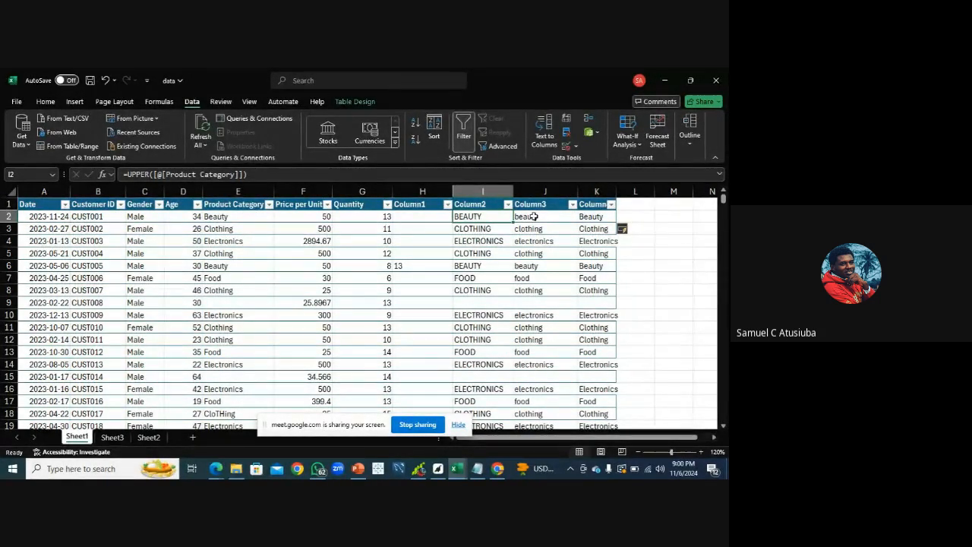
pyautogui.click(534, 217)
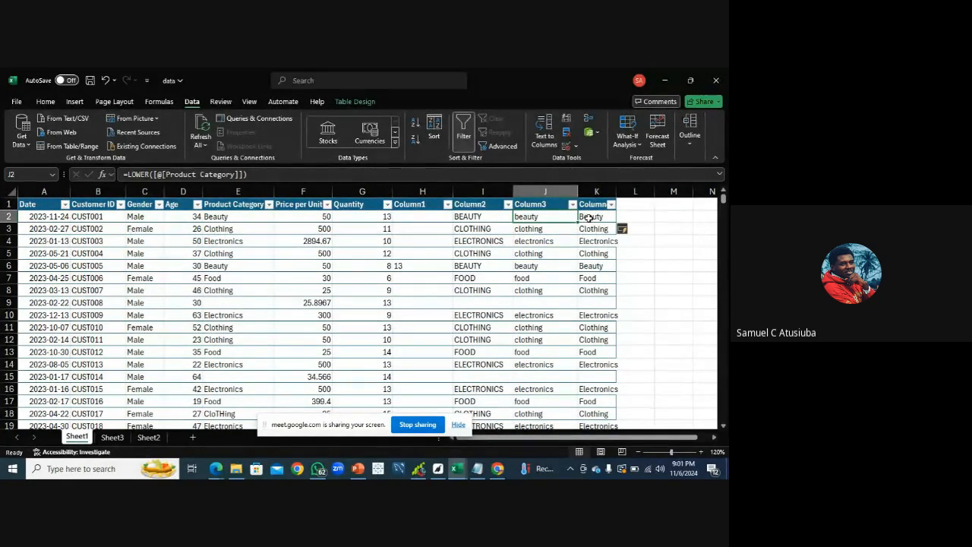
pyautogui.click(588, 218)
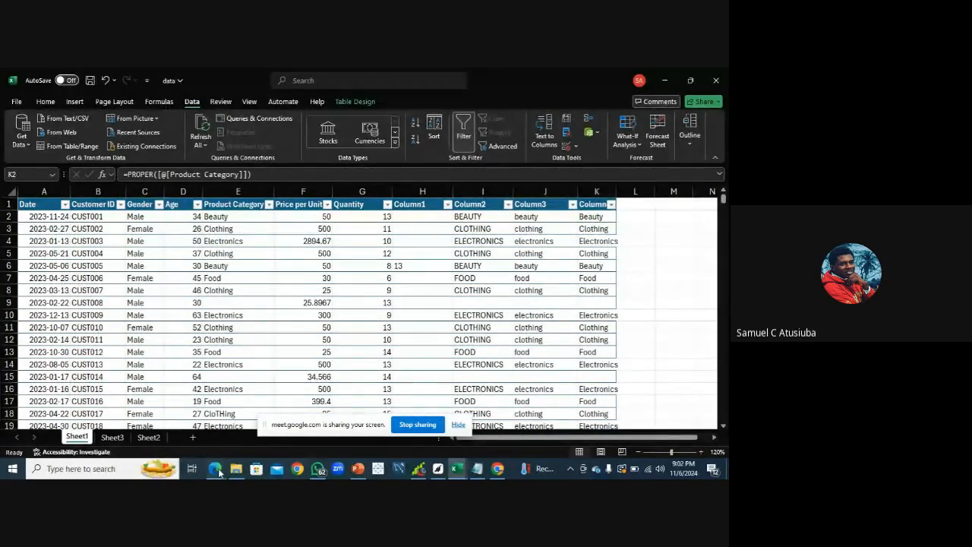
# Check the meeting window and the data cleaning notes in Notepad before returning to the workbook
pyautogui.moveTo(219, 471)
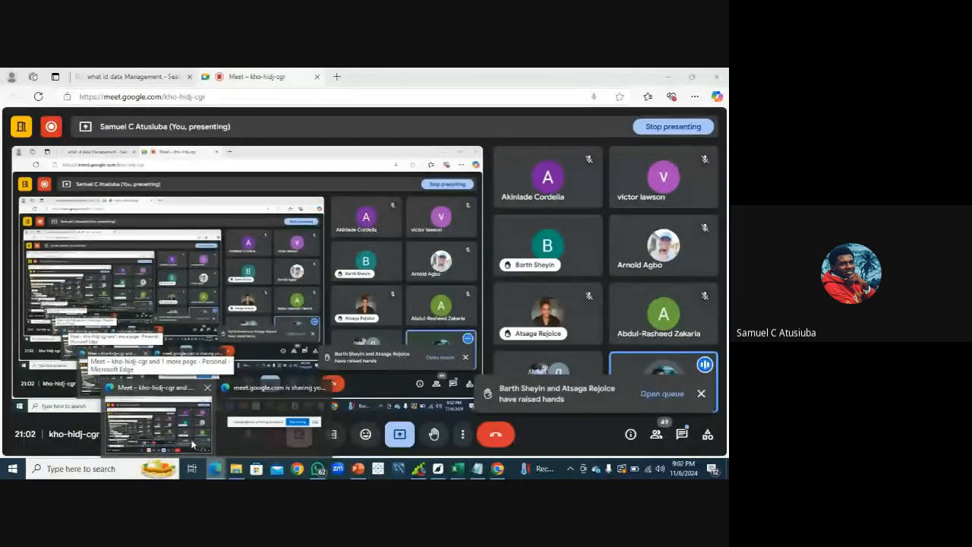
pyautogui.click(192, 445)
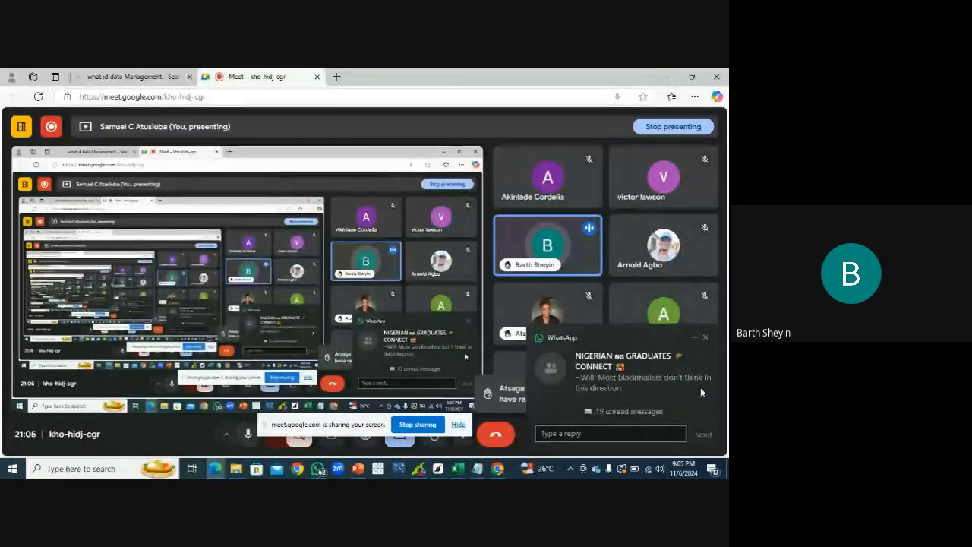
pyautogui.click(705, 337)
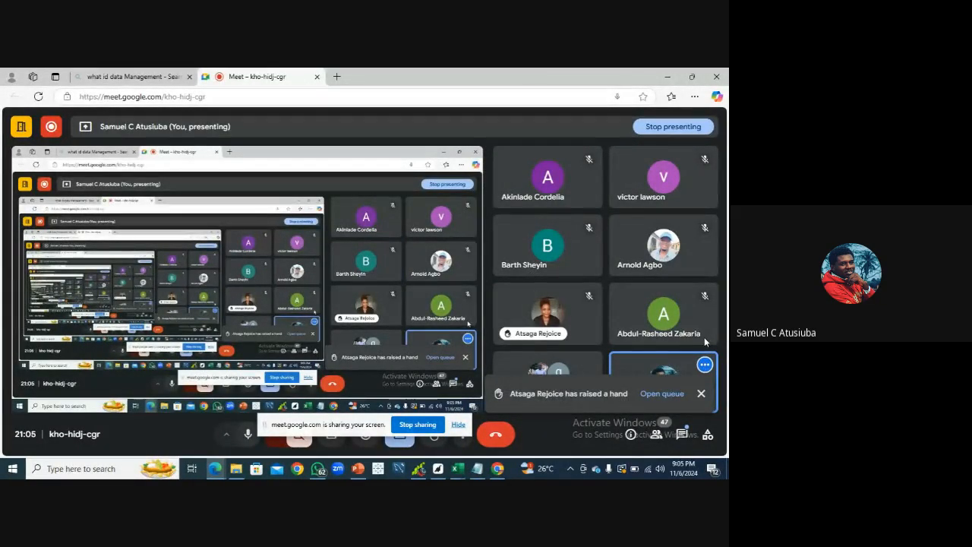
pyautogui.click(480, 472)
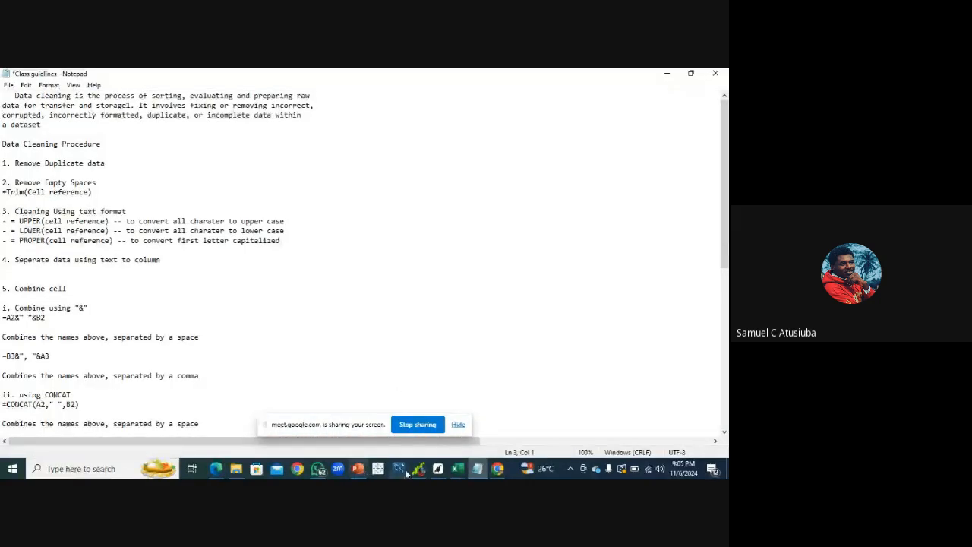
pyautogui.click(456, 472)
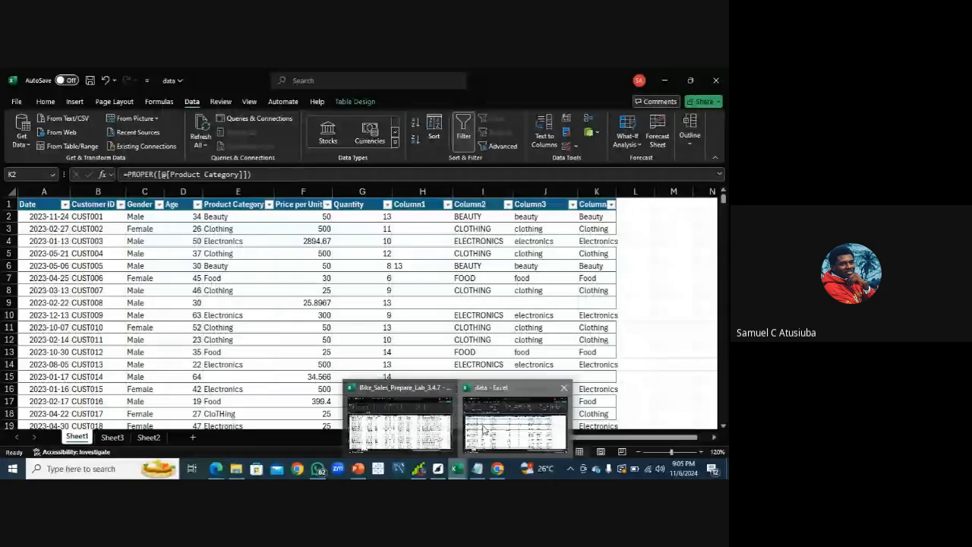
pyautogui.click(515, 421)
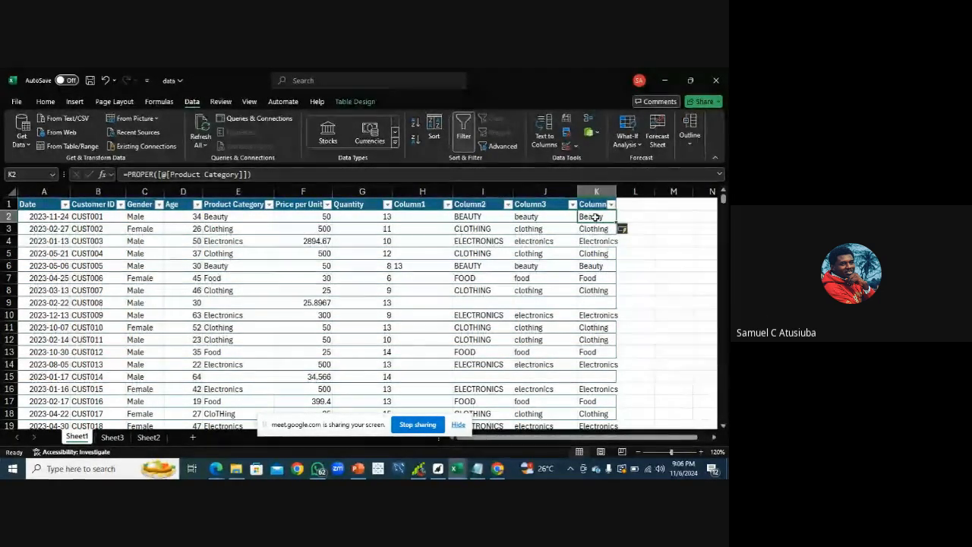
# Copy the PROPER results in column K and paste them as values over the Product Category entries E2:E100
pyautogui.hotkey('ctrl', 'shift', 'Down')
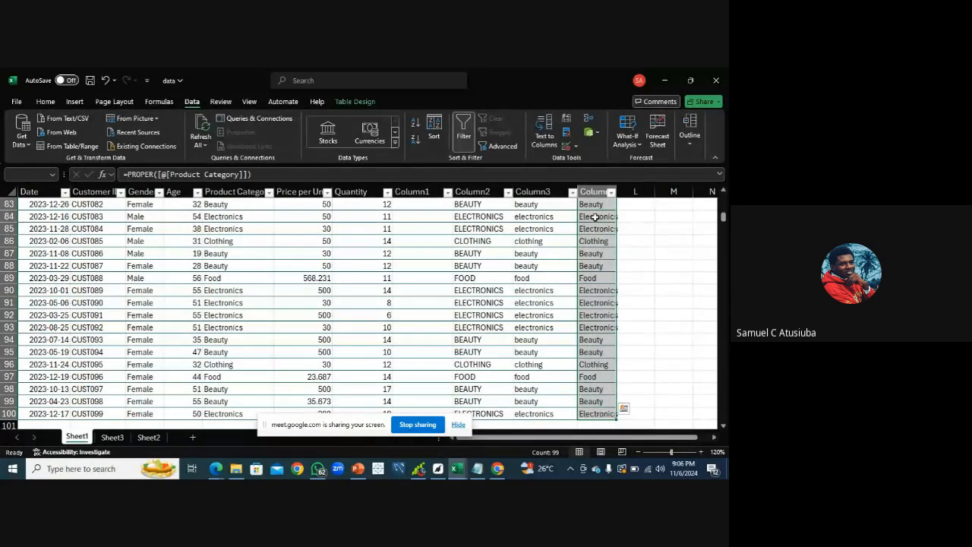
pyautogui.hotkey('ctrl', 'c')
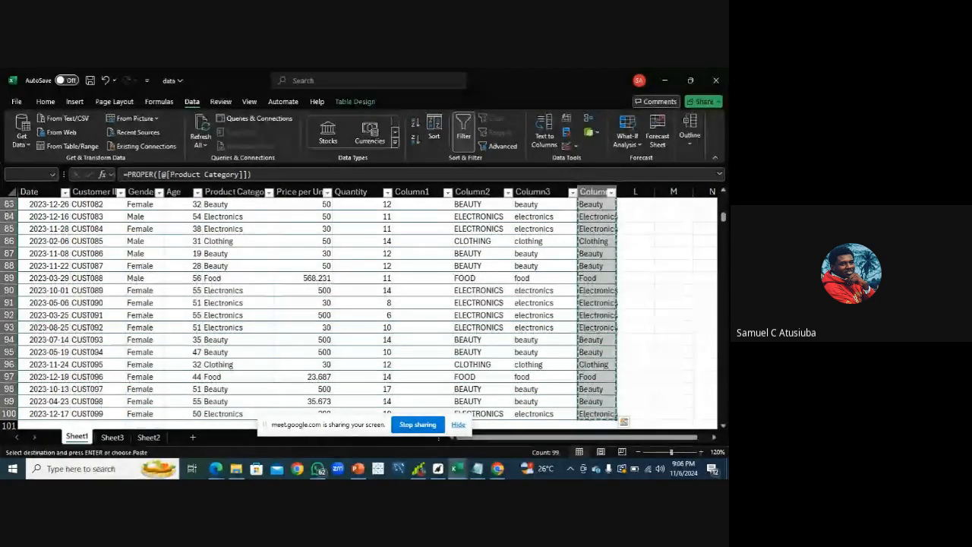
pyautogui.moveTo(723, 216); pyautogui.dragTo(725, 182)
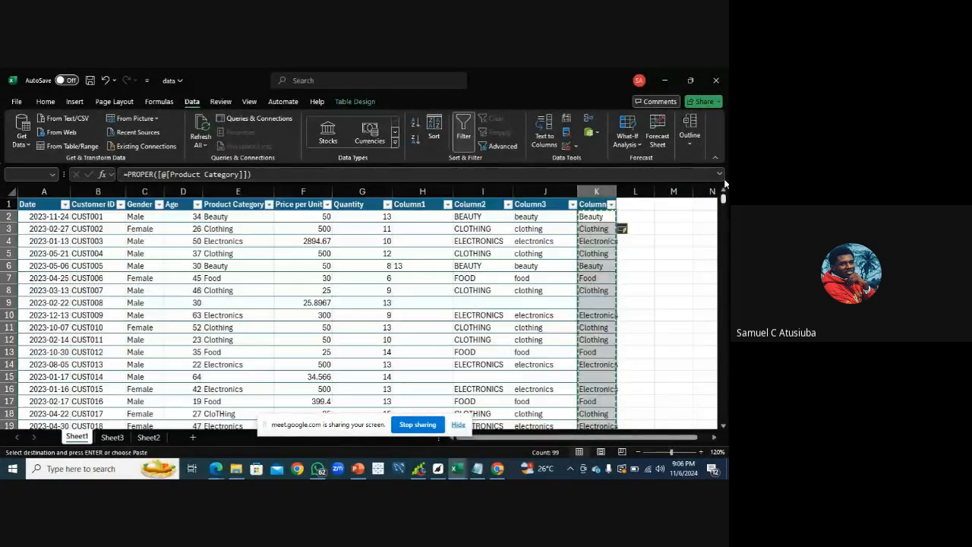
pyautogui.click(224, 216)
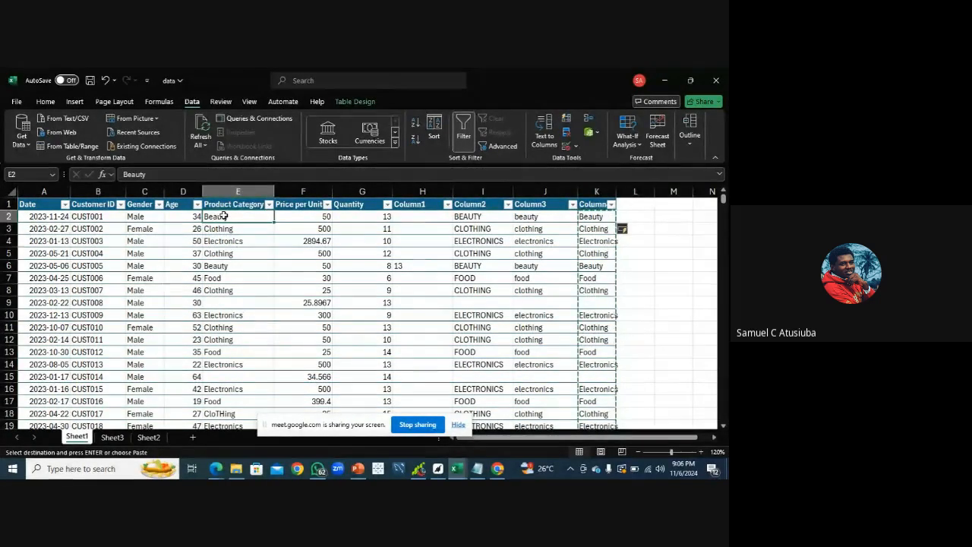
pyautogui.hotkey('ctrl', 'shift', 'Down')
pyautogui.hotkey('ctrl', 'shift', 'Down')
pyautogui.hotkey('ctrl', 'shift', 'Down')
pyautogui.hotkey('ctrl', 'shift', 'Down')
pyautogui.hotkey('ctrl', 'shift', 'Down')
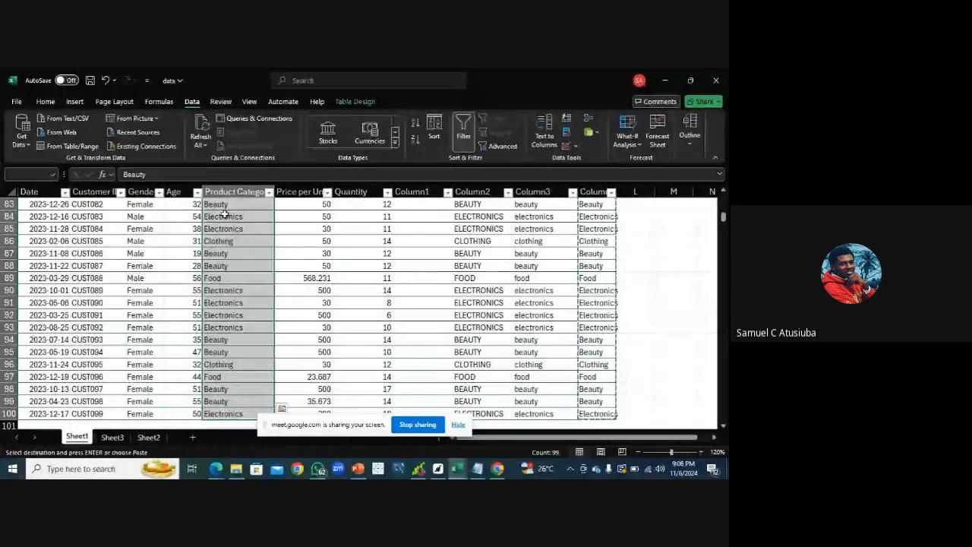
pyautogui.rightClick(224, 215)
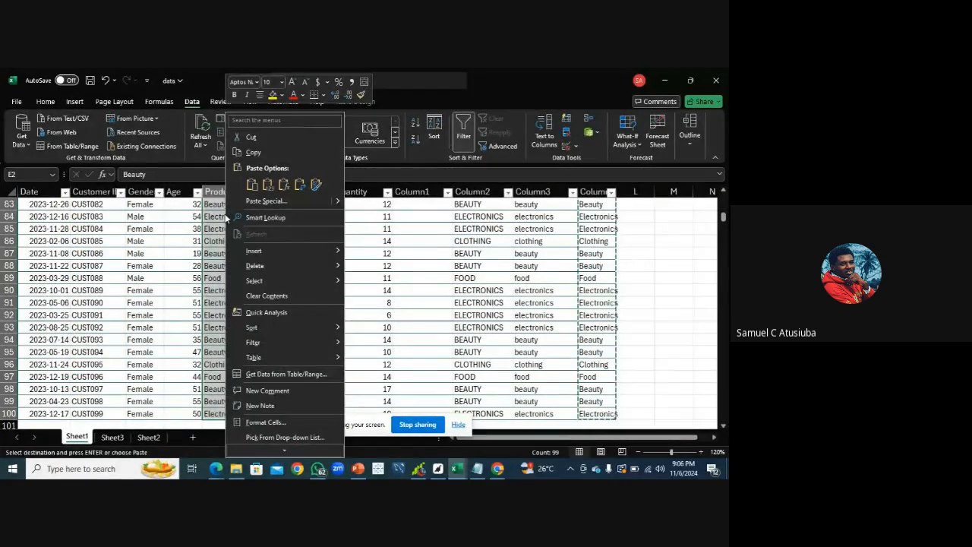
pyautogui.click(267, 185)
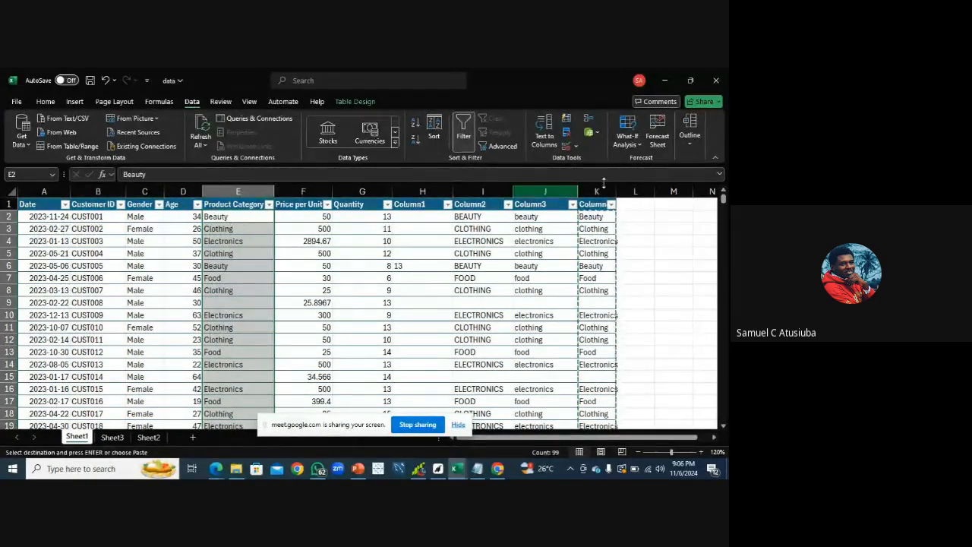
# Delete the three helper columns holding the UPPER, LOWER and PROPER formulas
pyautogui.click(589, 218)
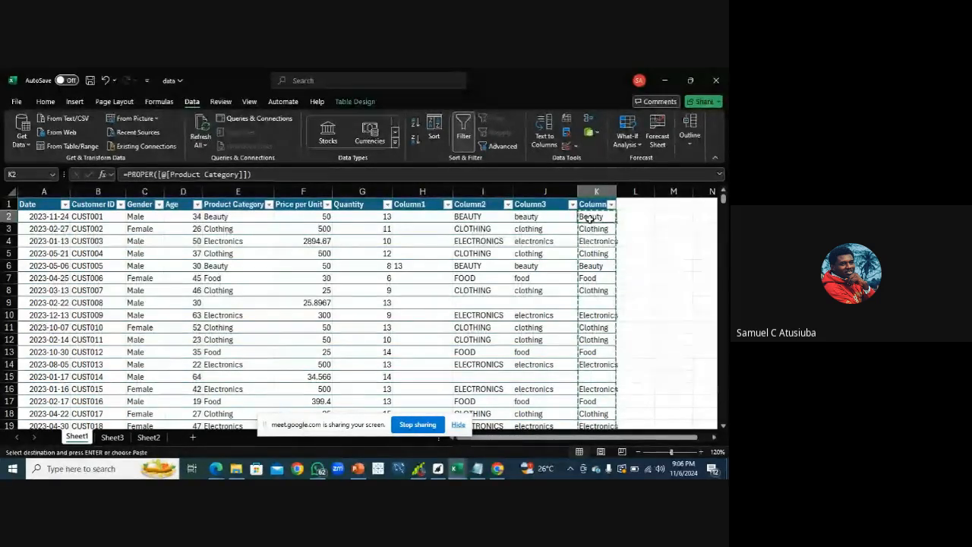
pyautogui.click(213, 232)
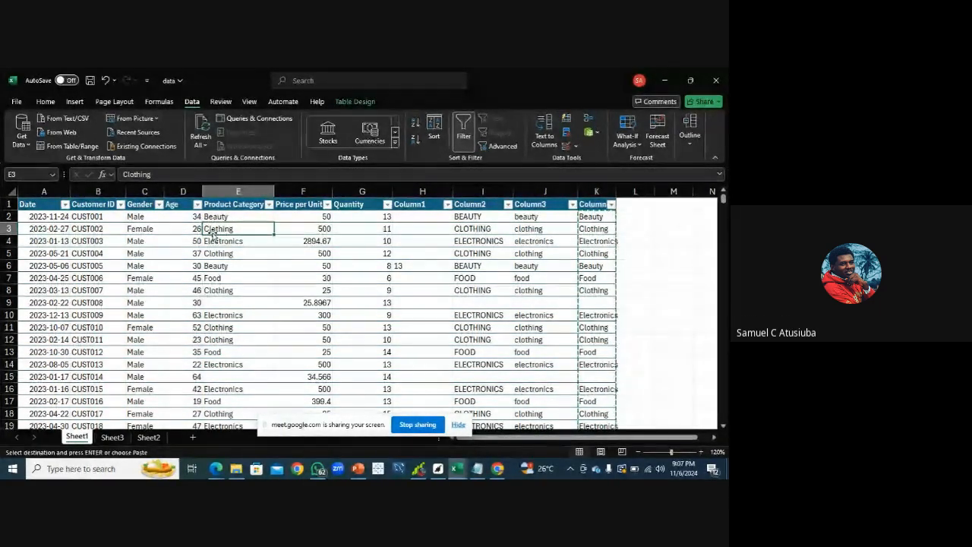
pyautogui.rightClick(590, 191)
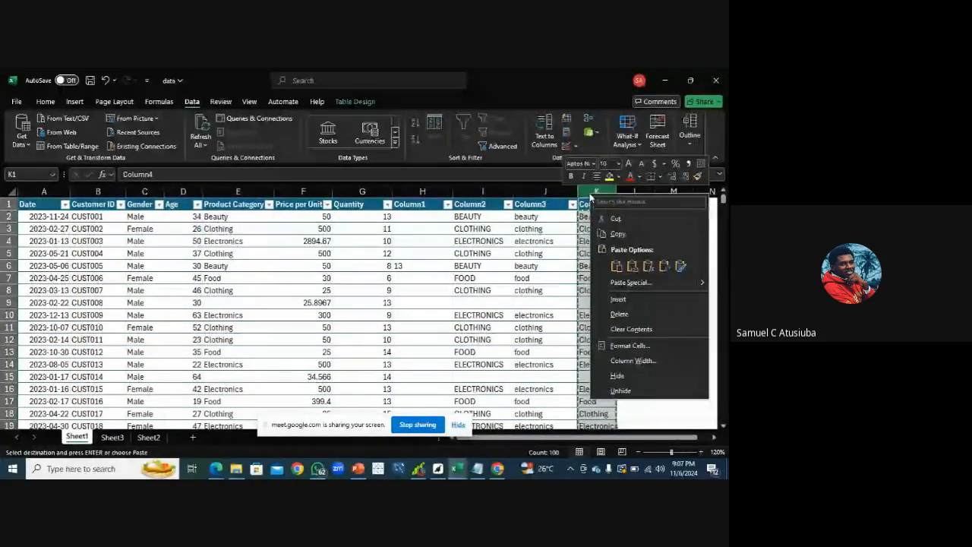
pyautogui.click(635, 314)
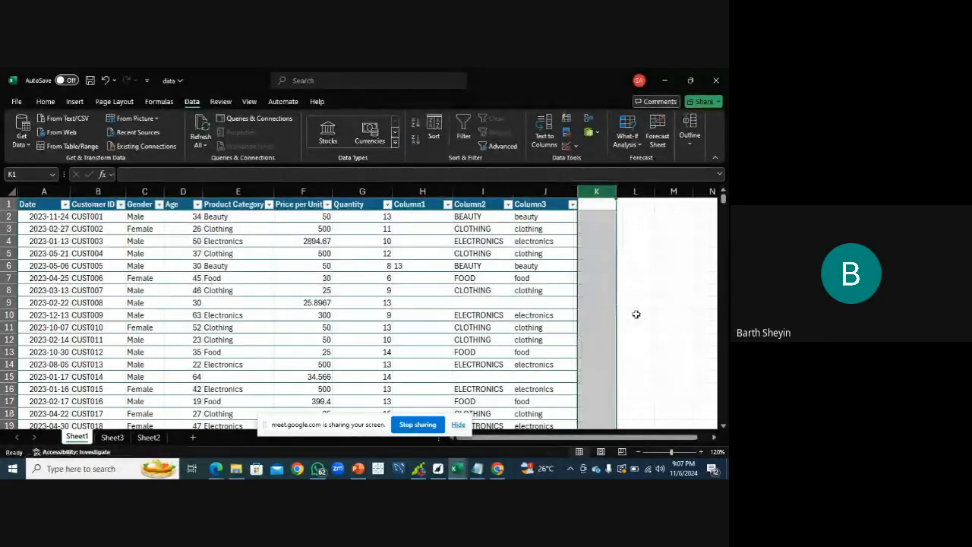
pyautogui.rightClick(550, 191)
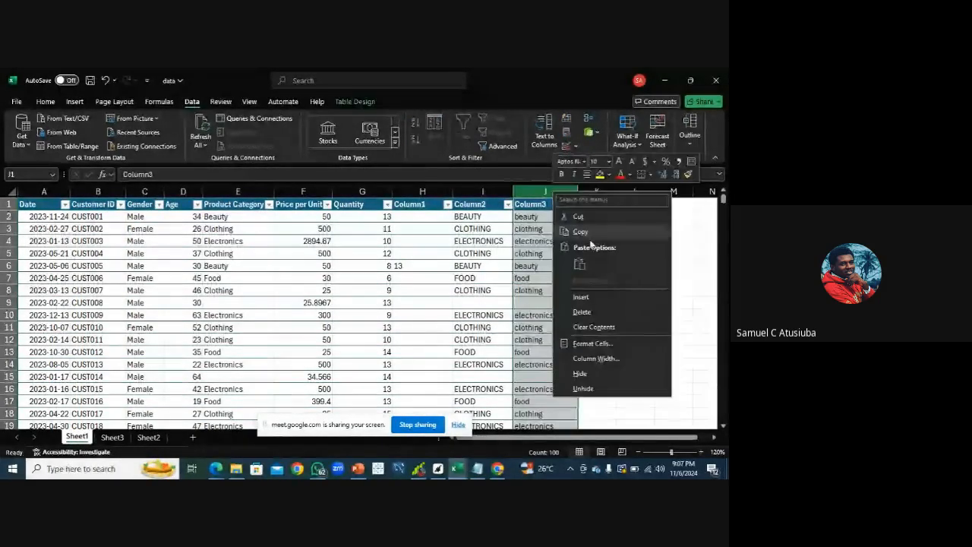
pyautogui.click(586, 311)
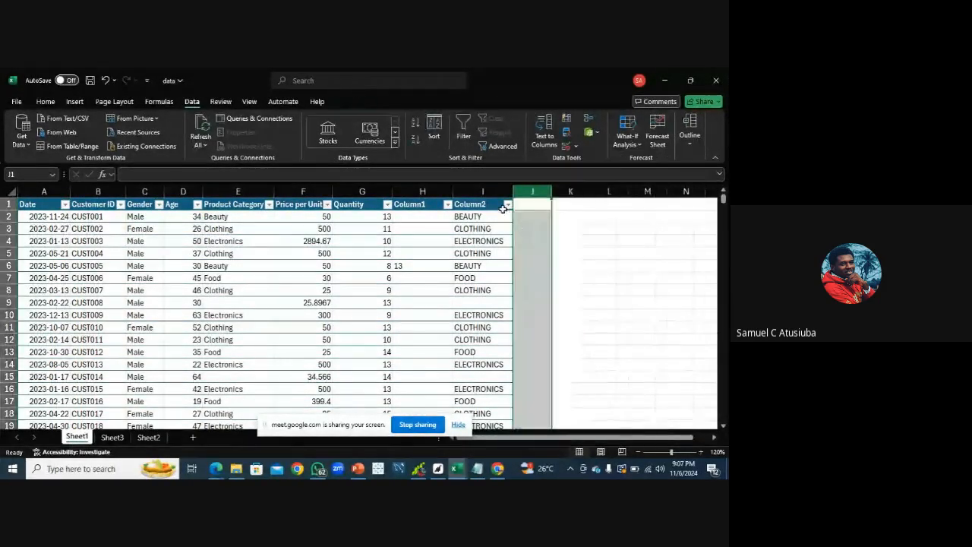
pyautogui.rightClick(486, 191)
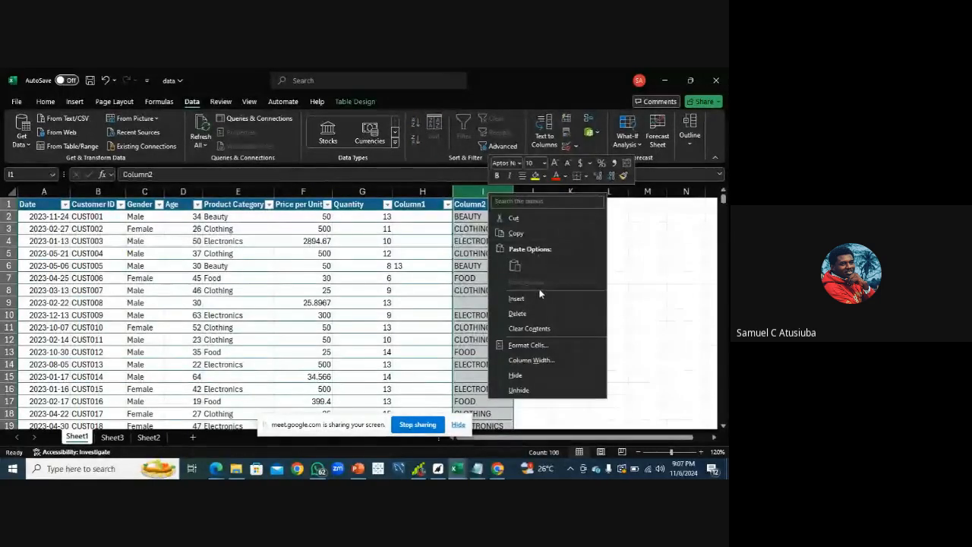
pyautogui.click(524, 312)
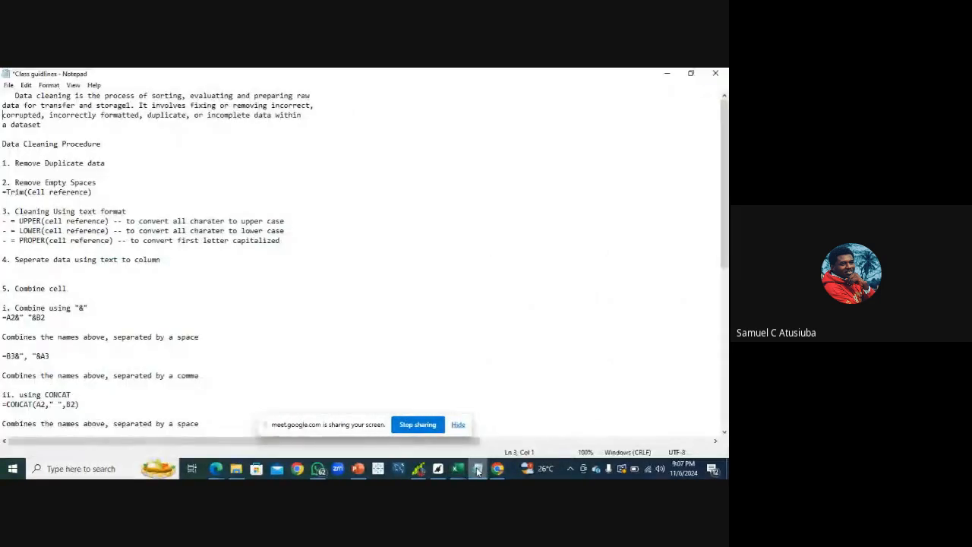
# Review the data cleaning notes in Notepad, then return to the workbook and open the Sheet2 names list
pyautogui.click(477, 468)
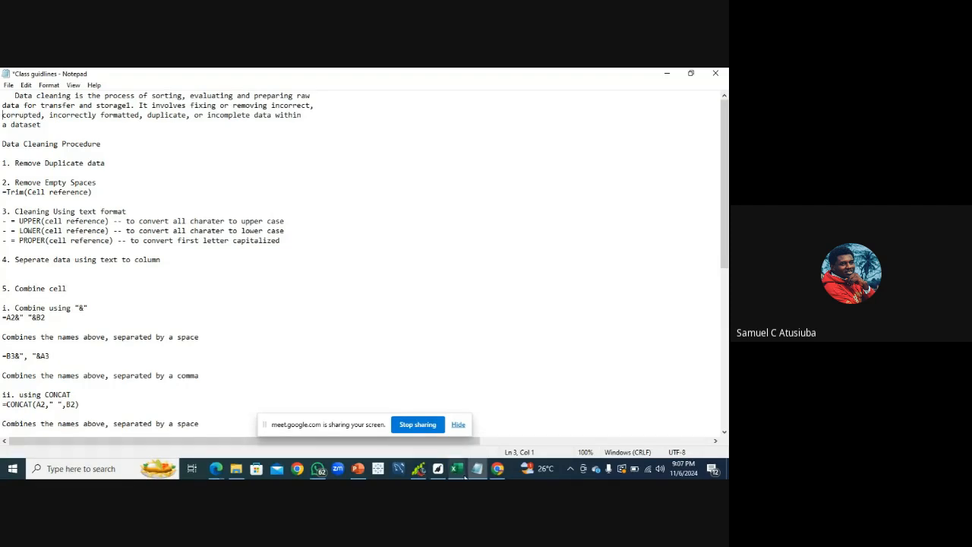
pyautogui.moveTo(458, 470)
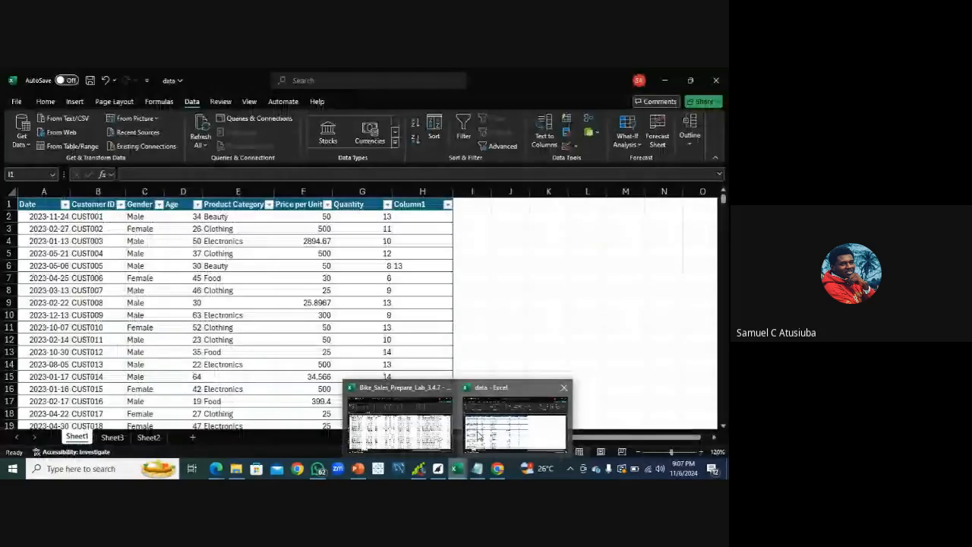
pyautogui.click(478, 436)
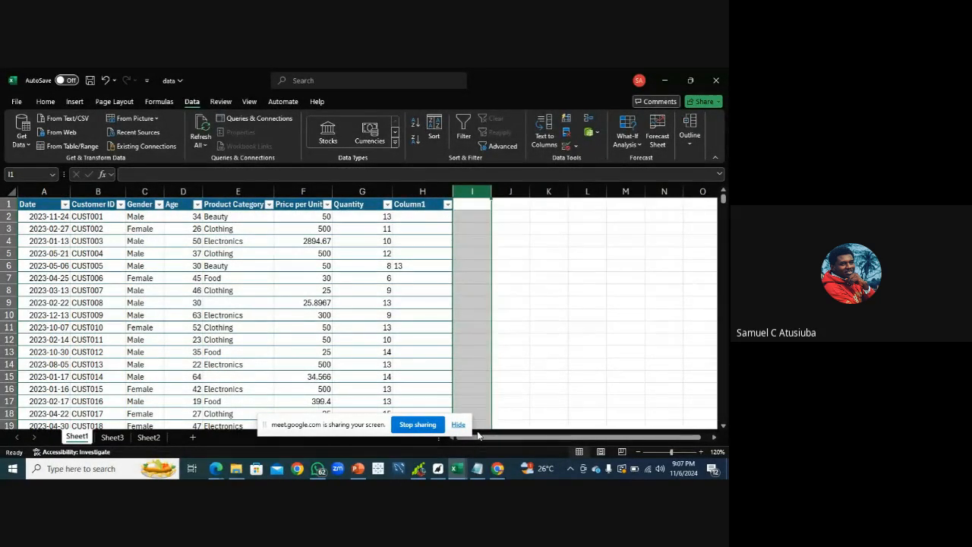
pyautogui.click(120, 438)
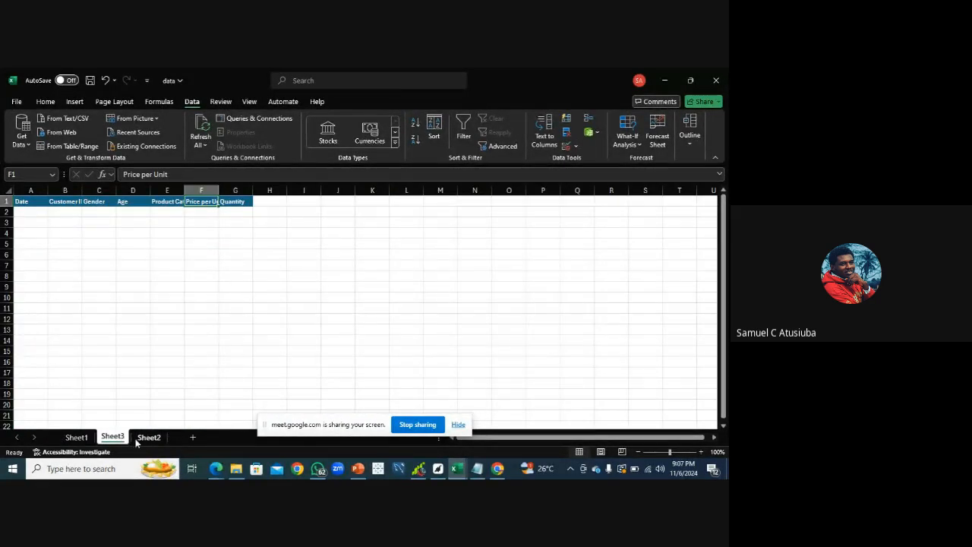
pyautogui.click(144, 438)
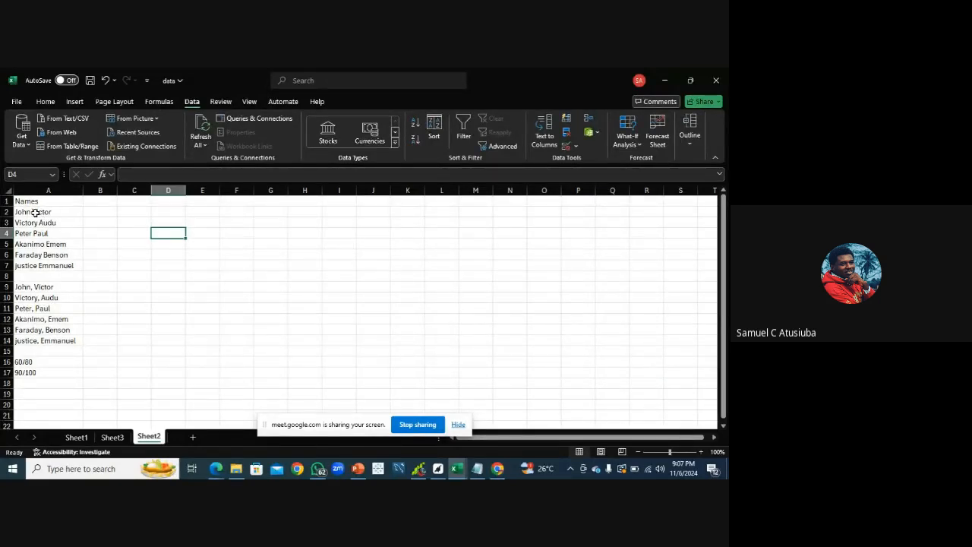
# Try to run Text to Columns with only empty cell B1 selected, and close the error dialog
pyautogui.click(35, 213)
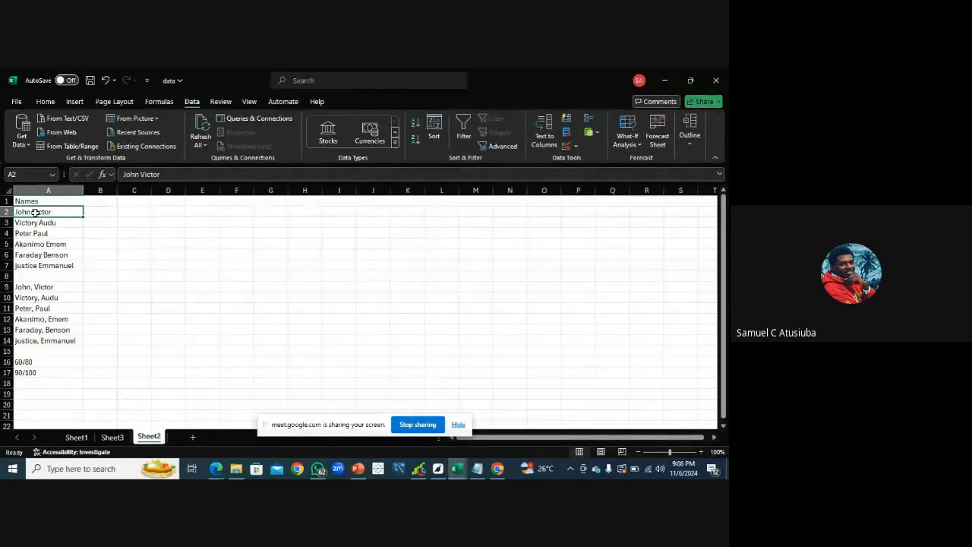
pyautogui.click(100, 204)
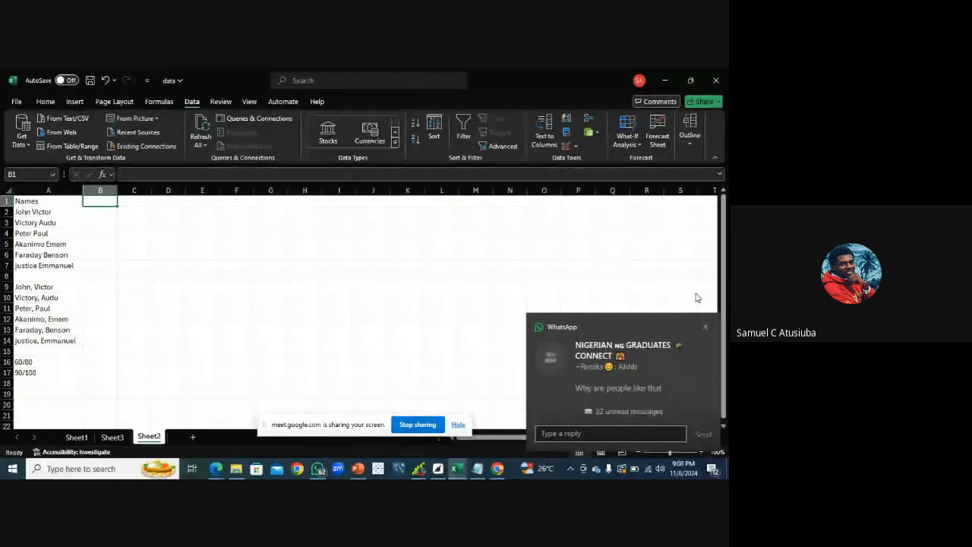
pyautogui.click(705, 328)
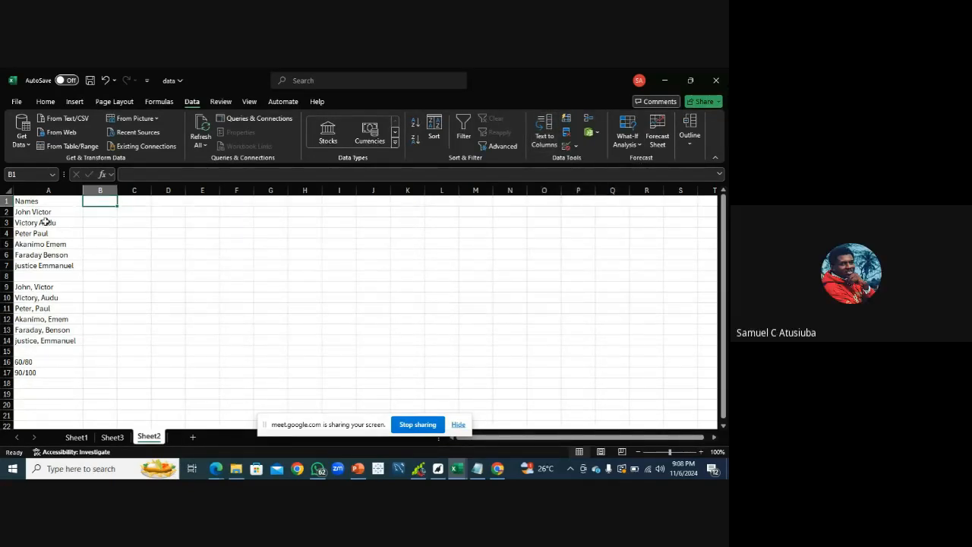
pyautogui.click(545, 136)
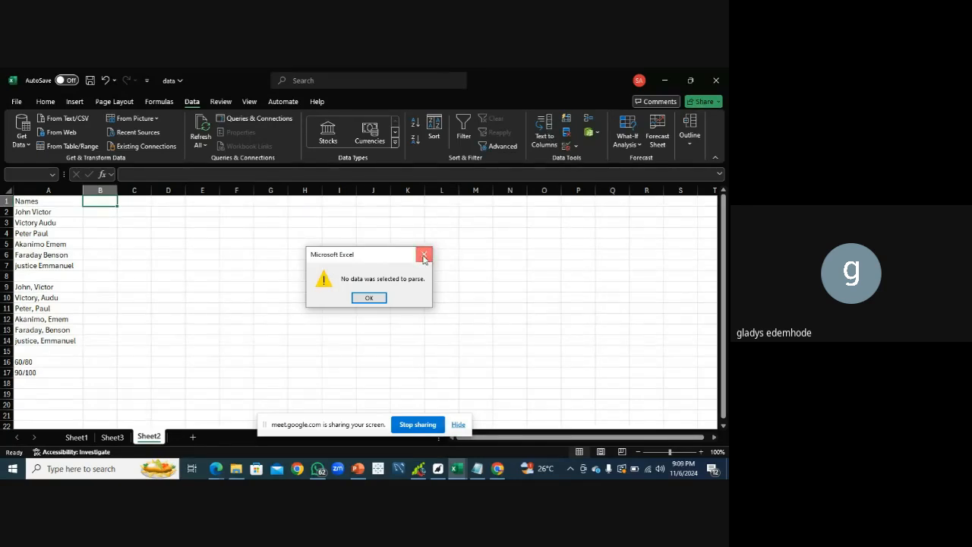
pyautogui.click(426, 254)
# Select column A of names and check the meeting window, dismissing the chat notification
pyautogui.click(38, 190)
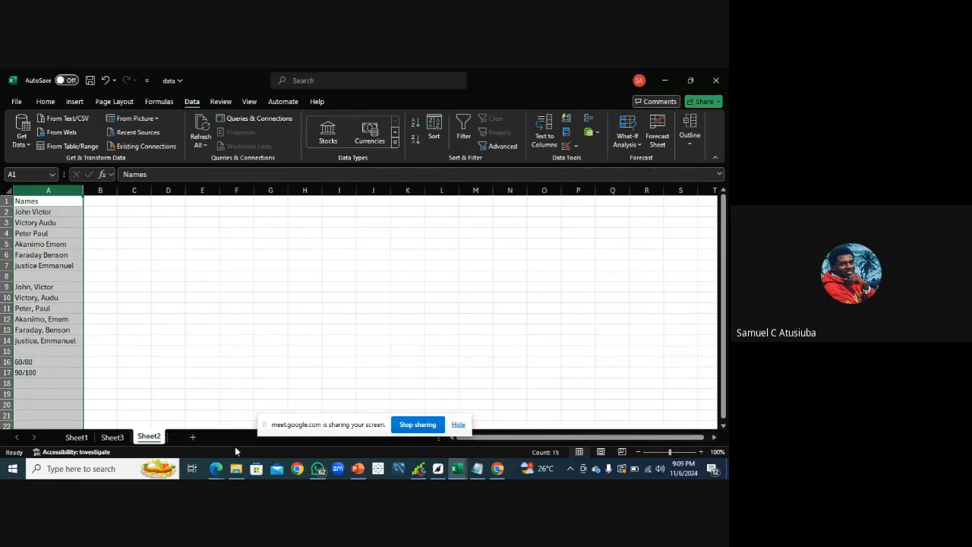
pyautogui.click(216, 469)
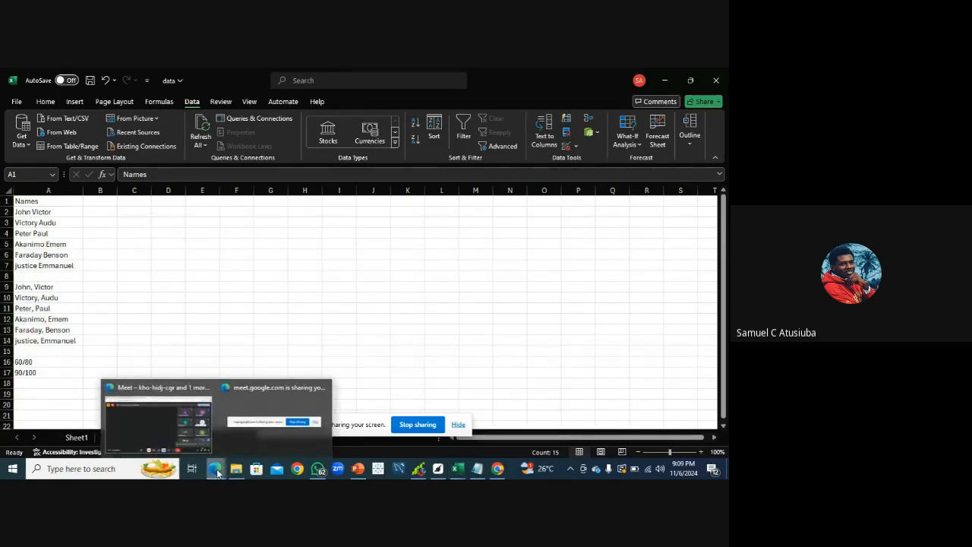
pyautogui.click(189, 438)
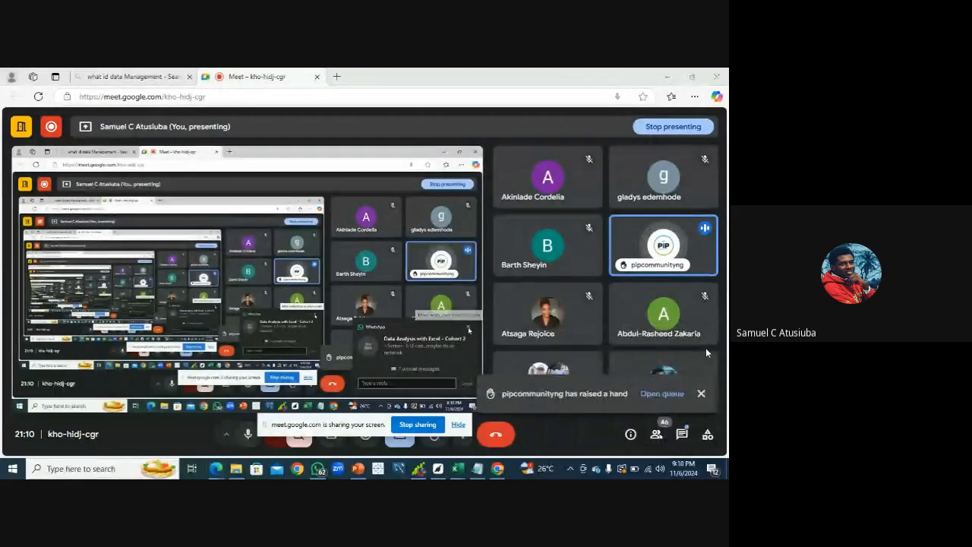
pyautogui.click(705, 348)
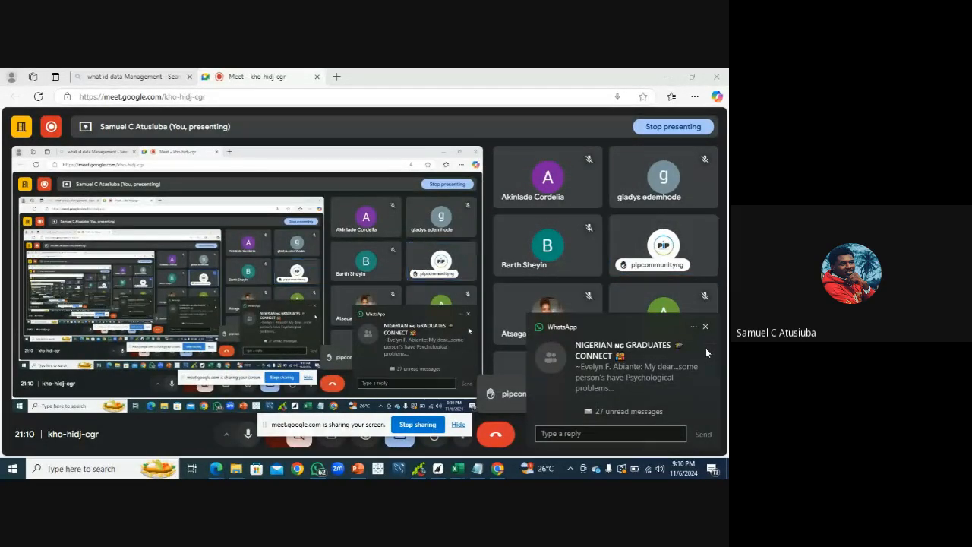
pyautogui.click(706, 327)
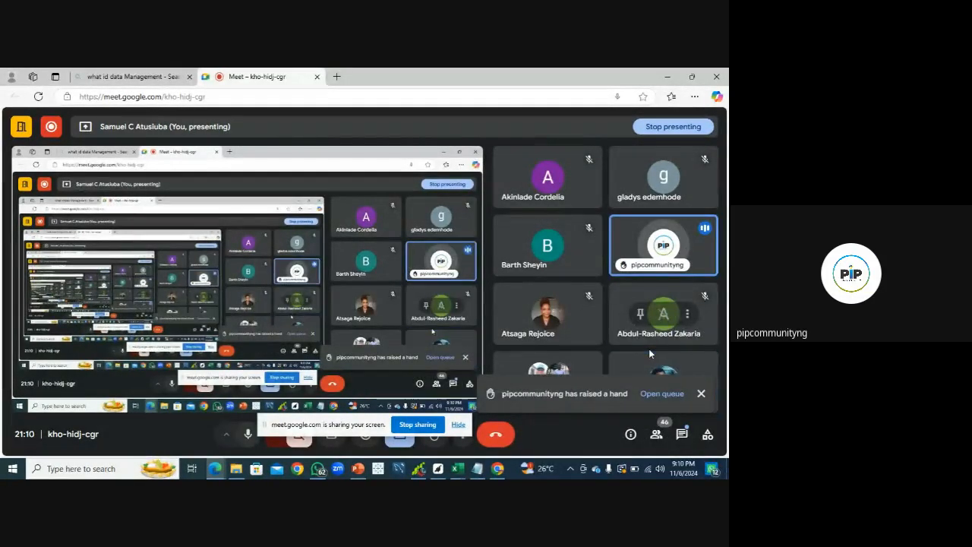
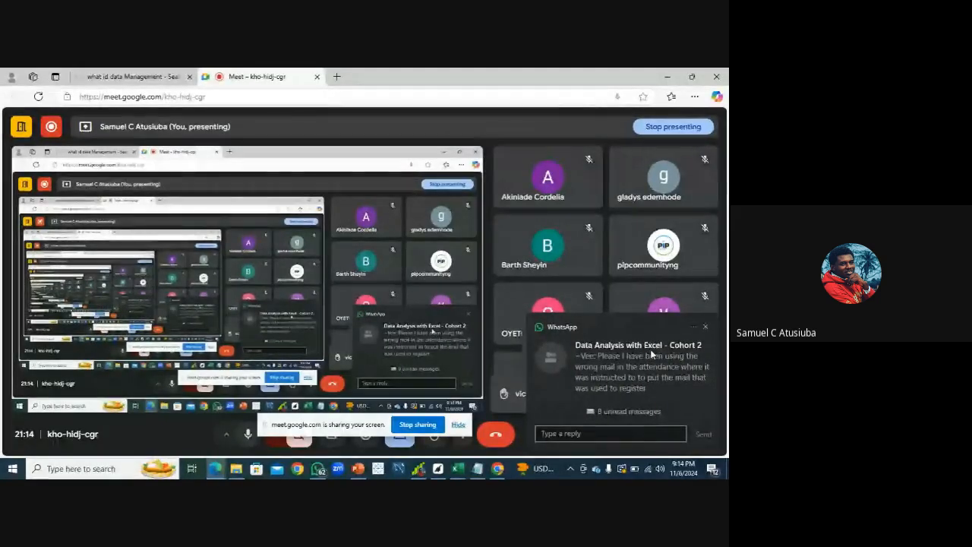
# Dismiss the chat notifications and switch from the meeting window back to the workbook
pyautogui.click(704, 325)
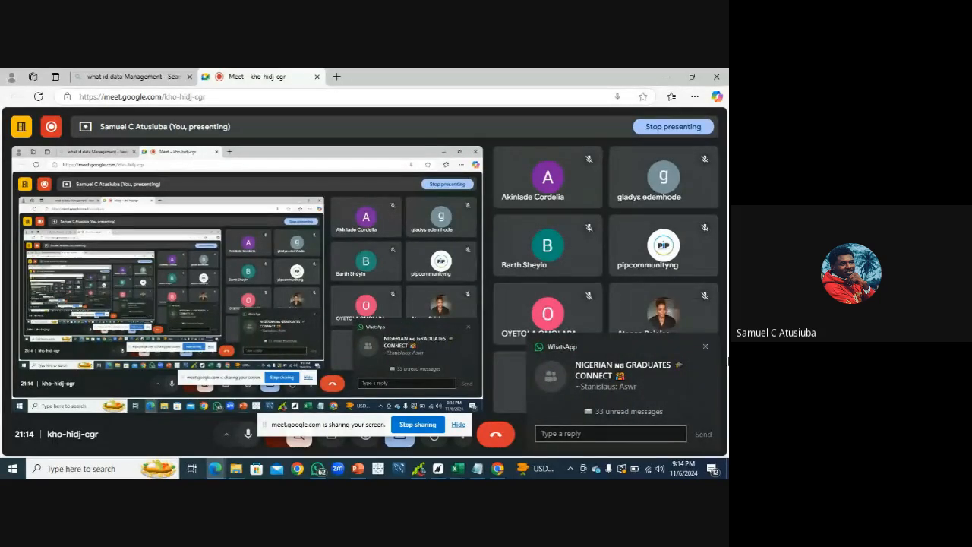
pyautogui.click(705, 347)
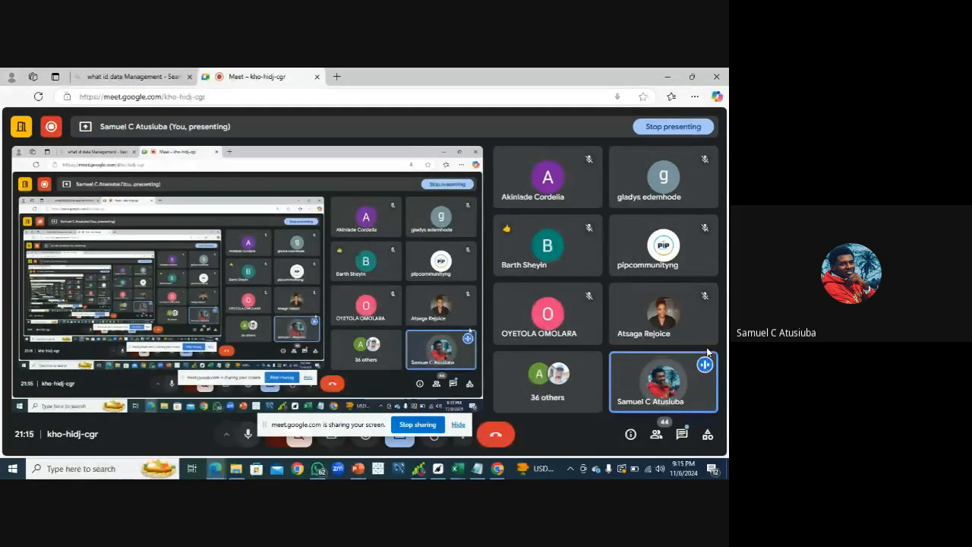
pyautogui.moveTo(478, 473)
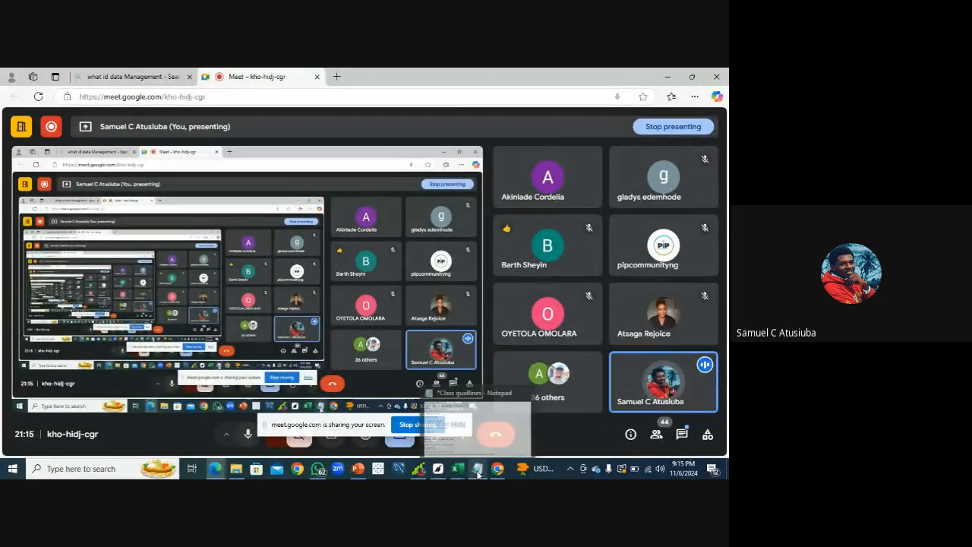
pyautogui.click(467, 420)
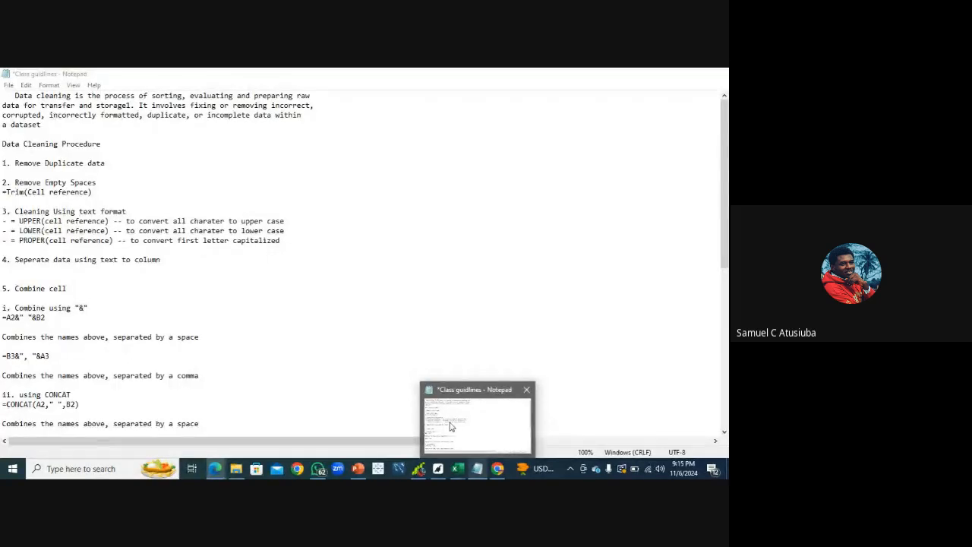
pyautogui.moveTo(457, 468)
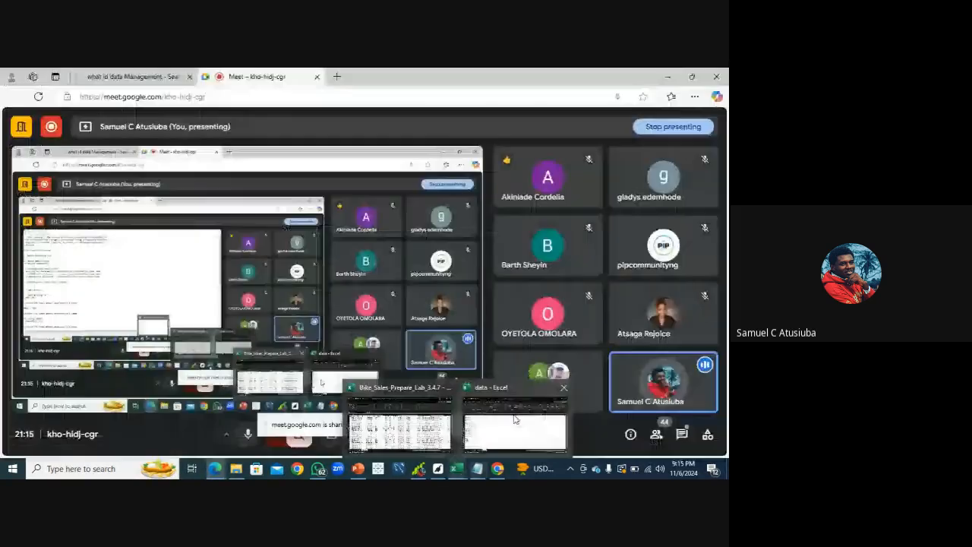
pyautogui.click(512, 420)
pyautogui.hotkey('ctrl', 'space')
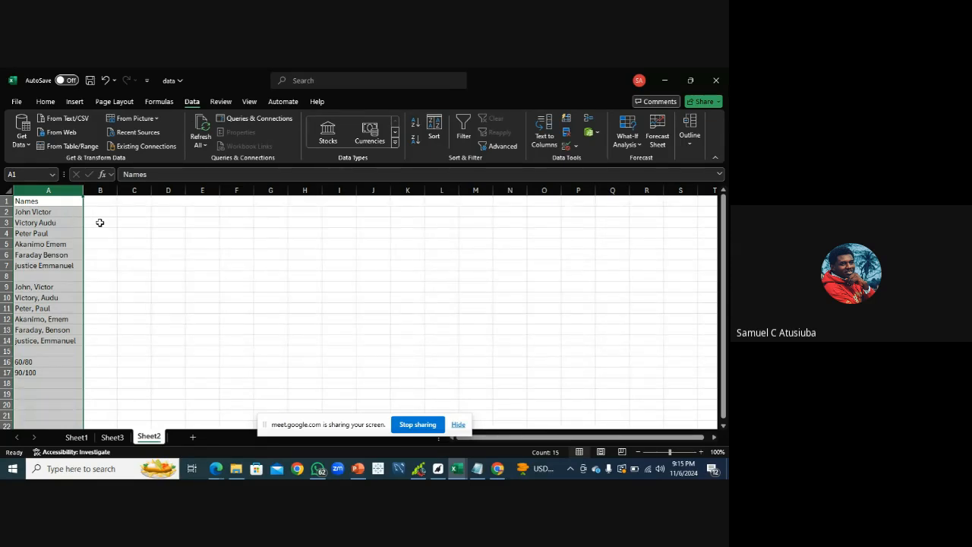
pyautogui.click(539, 144)
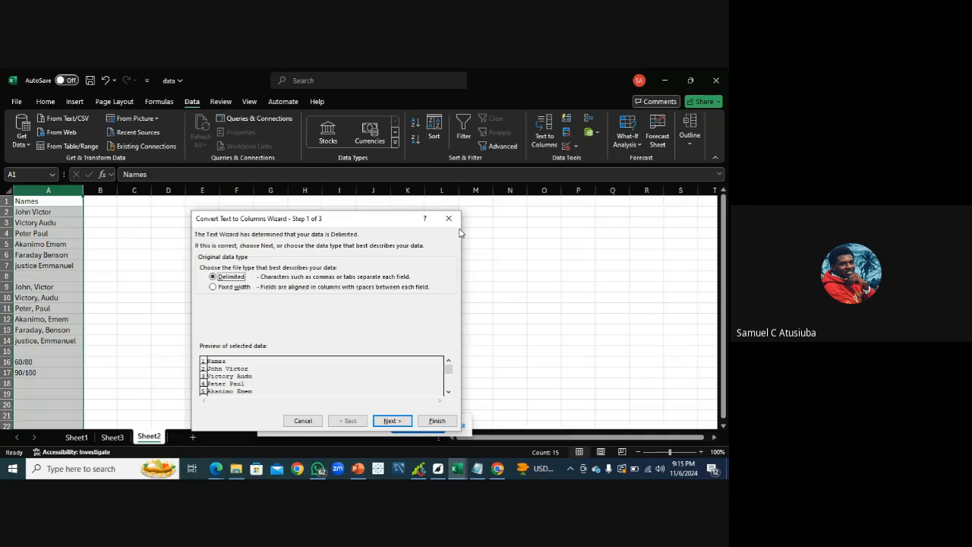
pyautogui.click(448, 218)
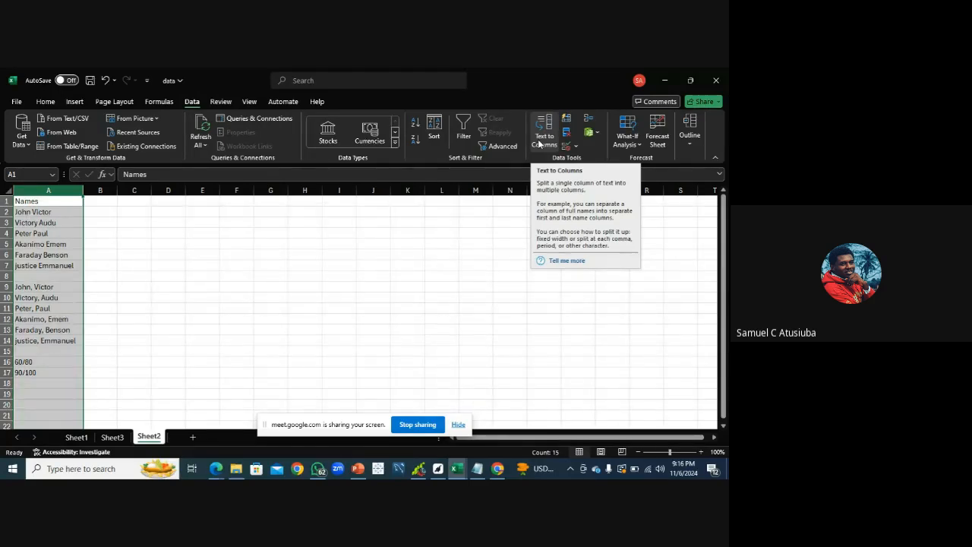
# Rename the header in cell A1 to Full Names
pyautogui.click(34, 211)
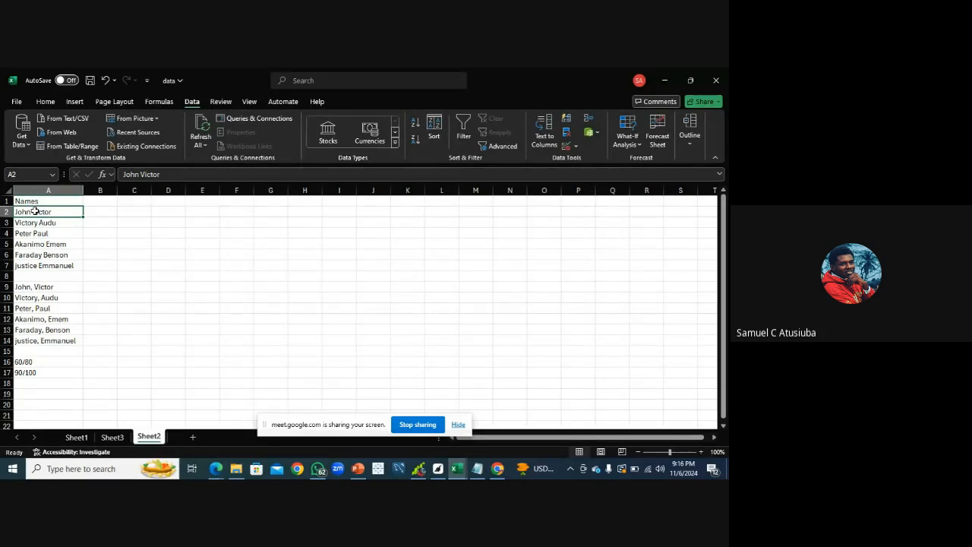
pyautogui.click(18, 201)
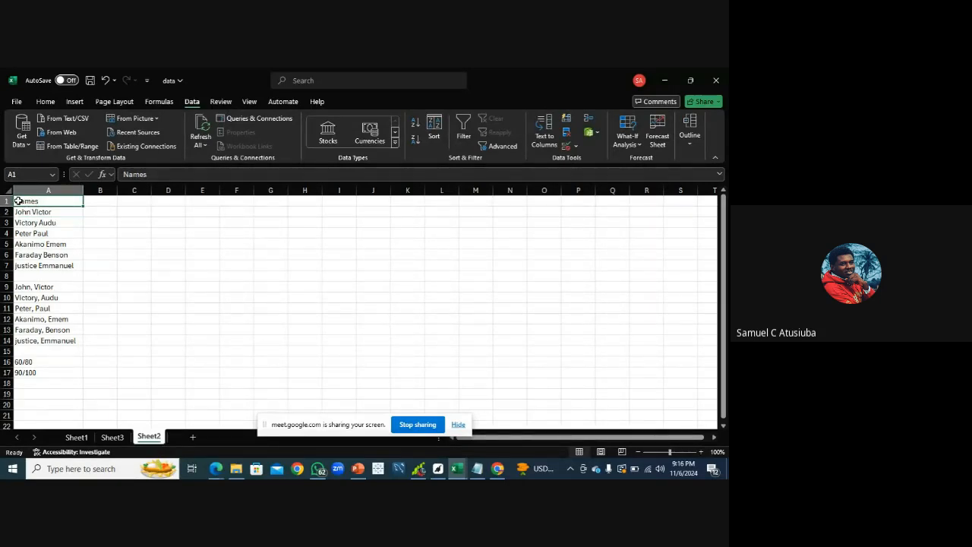
pyautogui.click(123, 174)
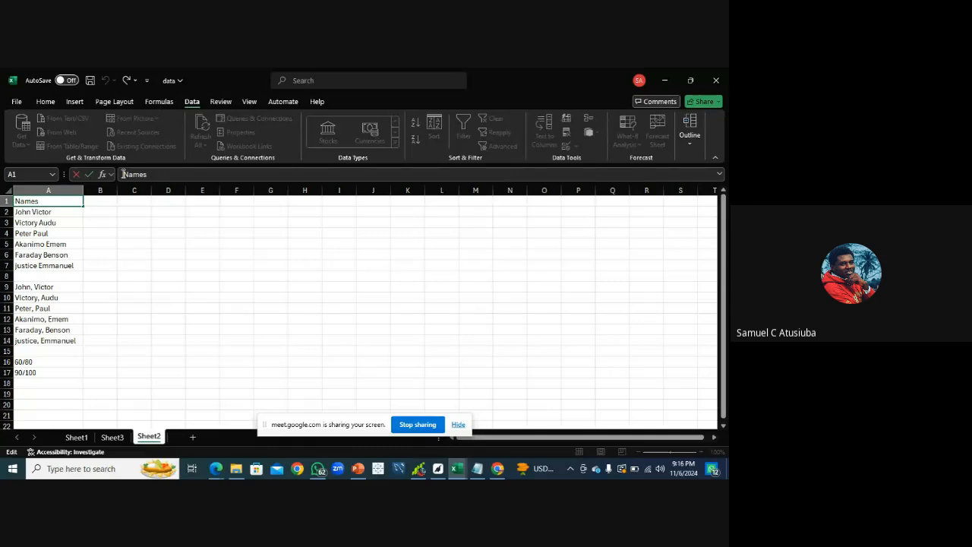
pyautogui.write('Fu')
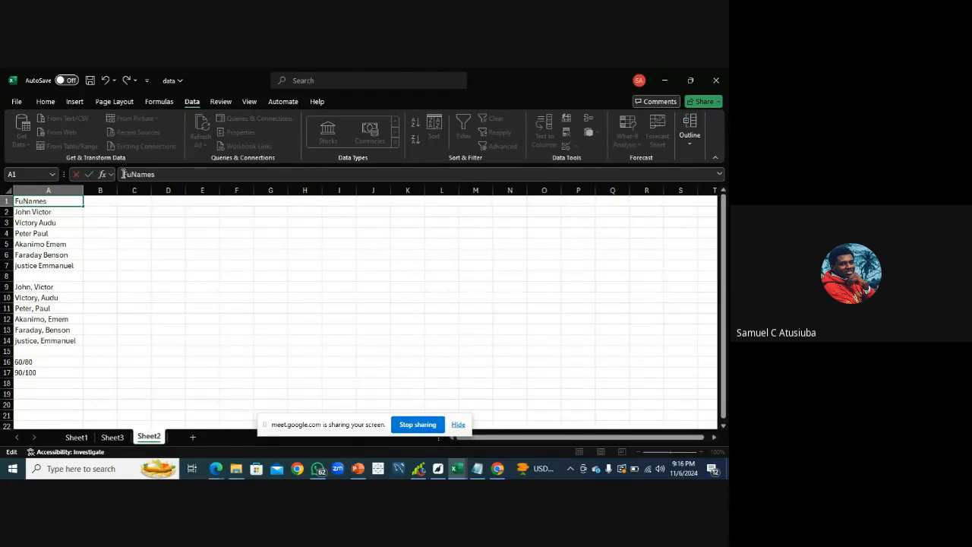
pyautogui.write('ll')
pyautogui.click(62, 216)
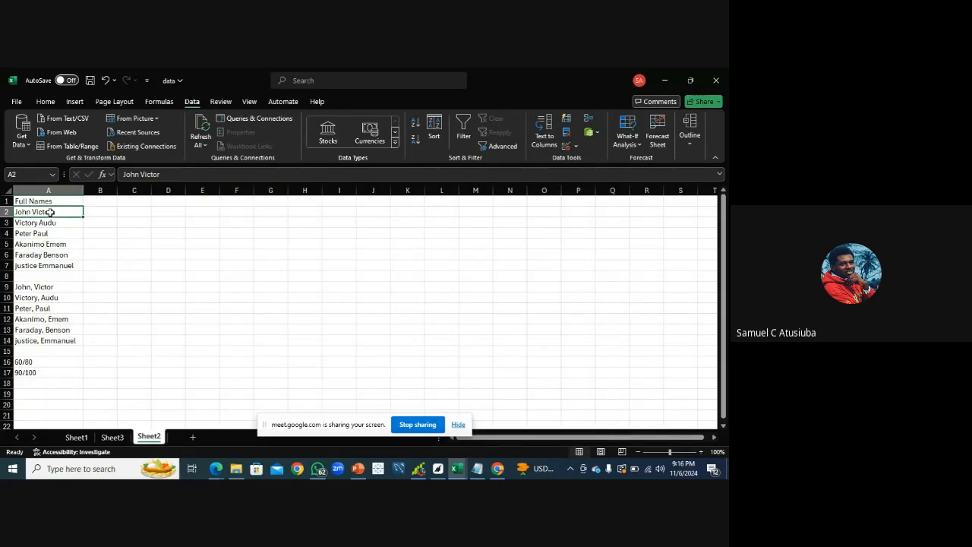
# Select the names in A2:A7 and start Text to Columns with the Delimited file type
pyautogui.moveTo(50, 211); pyautogui.dragTo(73, 266)
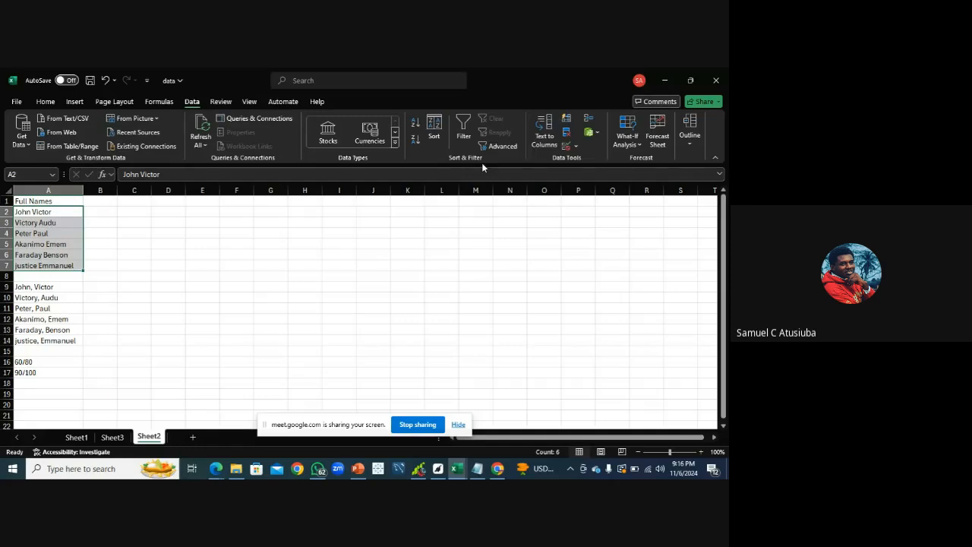
pyautogui.click(544, 140)
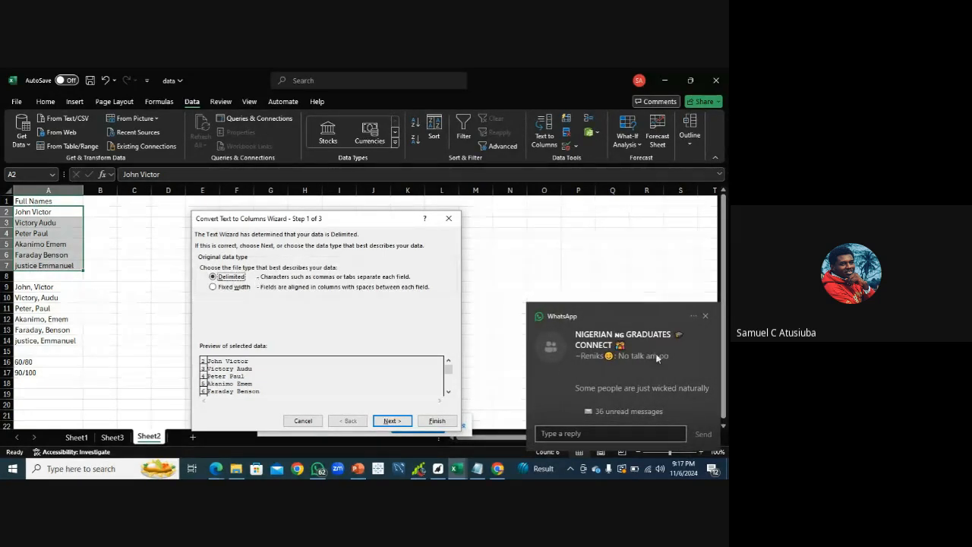
pyautogui.click(705, 316)
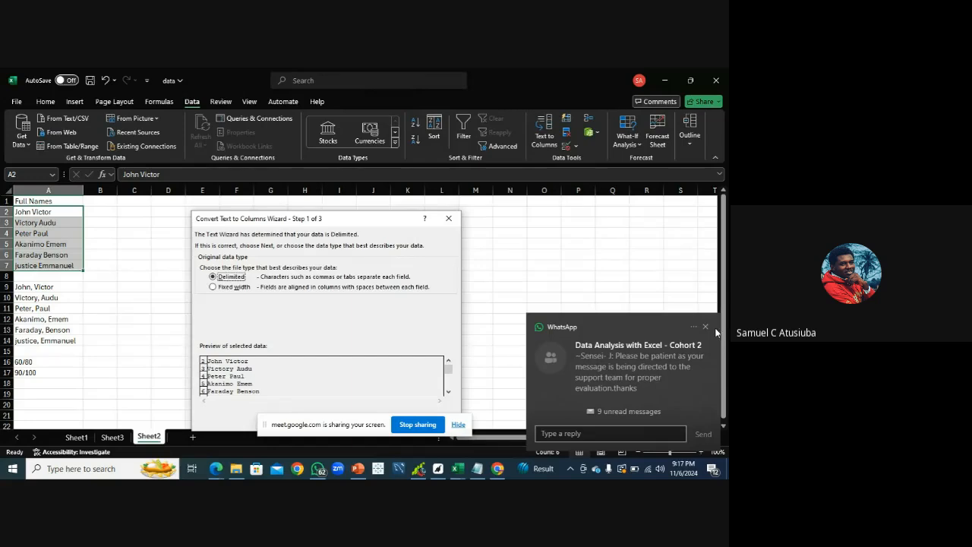
pyautogui.click(706, 326)
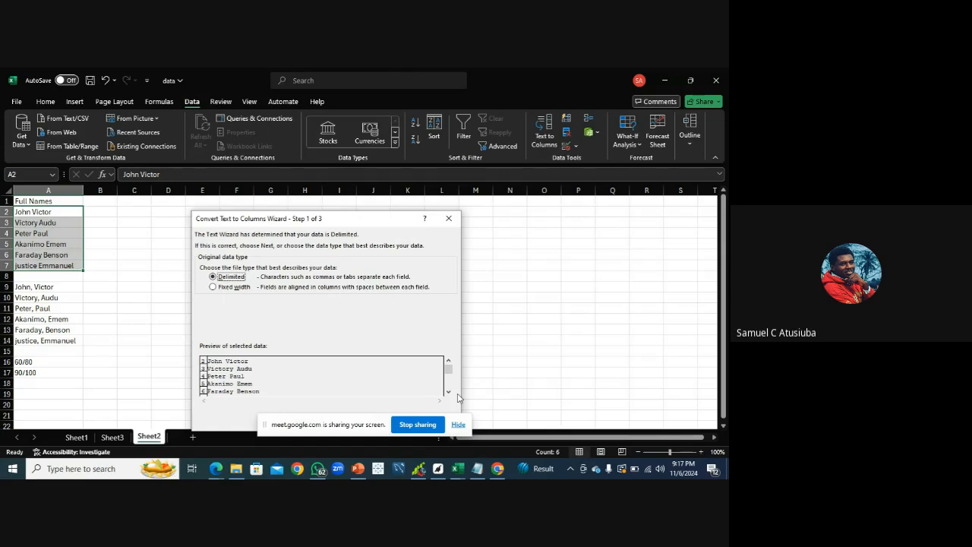
pyautogui.moveTo(388, 419); pyautogui.dragTo(626, 225)
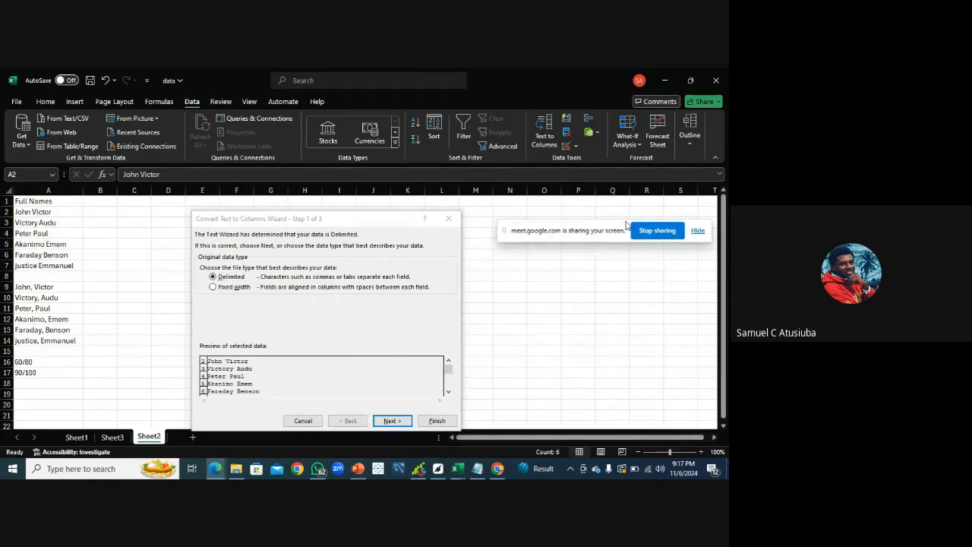
pyautogui.click(385, 422)
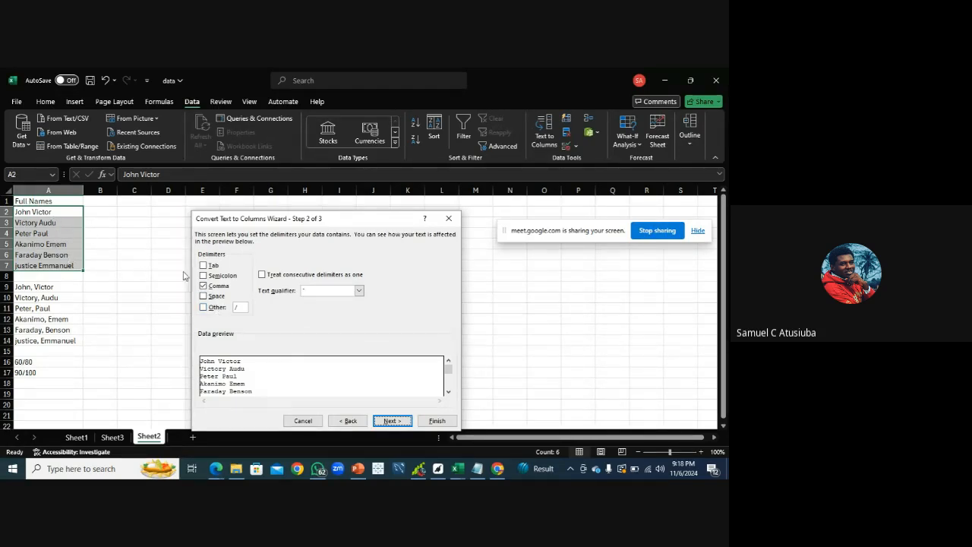
# Set the delimiters to Semicolon, Comma and Space, treating consecutive delimiters as one
pyautogui.click(215, 297)
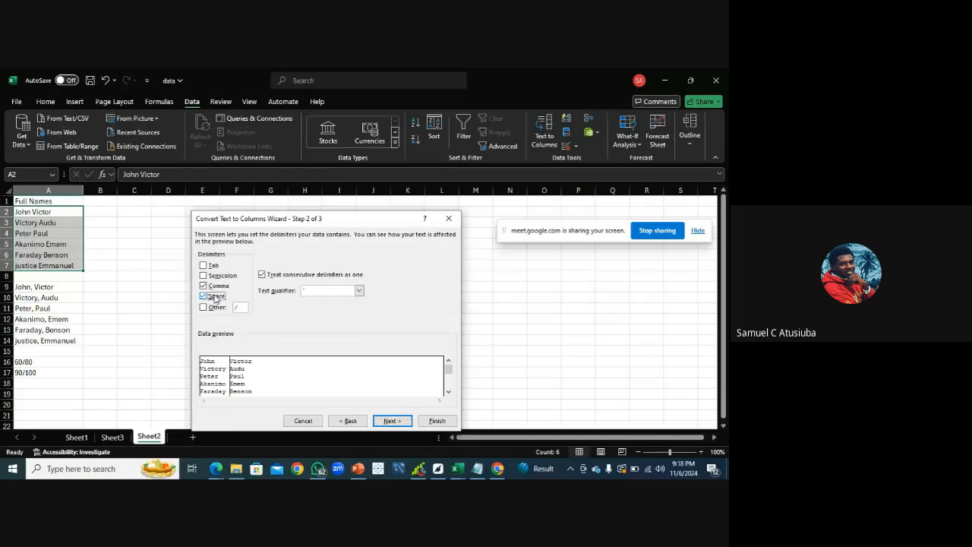
pyautogui.click(203, 286)
pyautogui.click(203, 296)
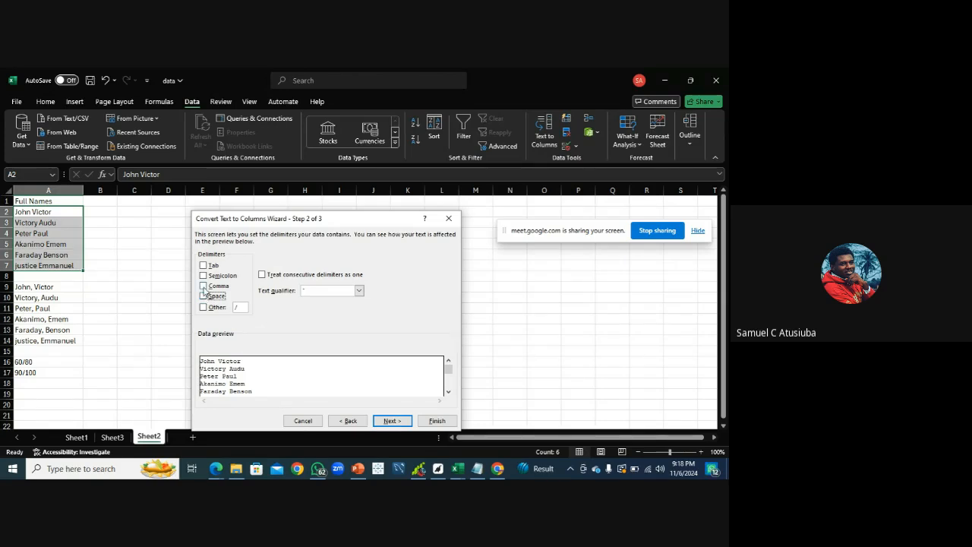
pyautogui.click(203, 286)
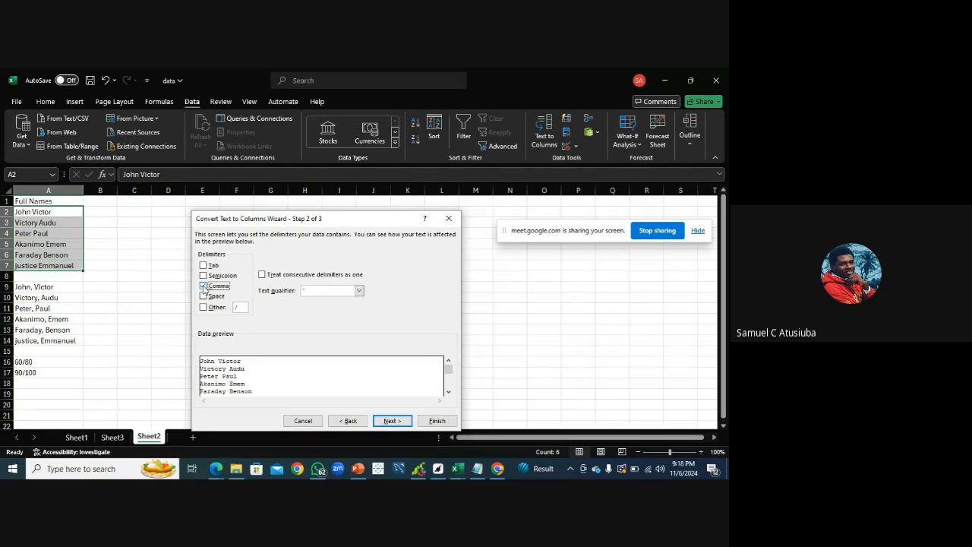
pyautogui.click(203, 277)
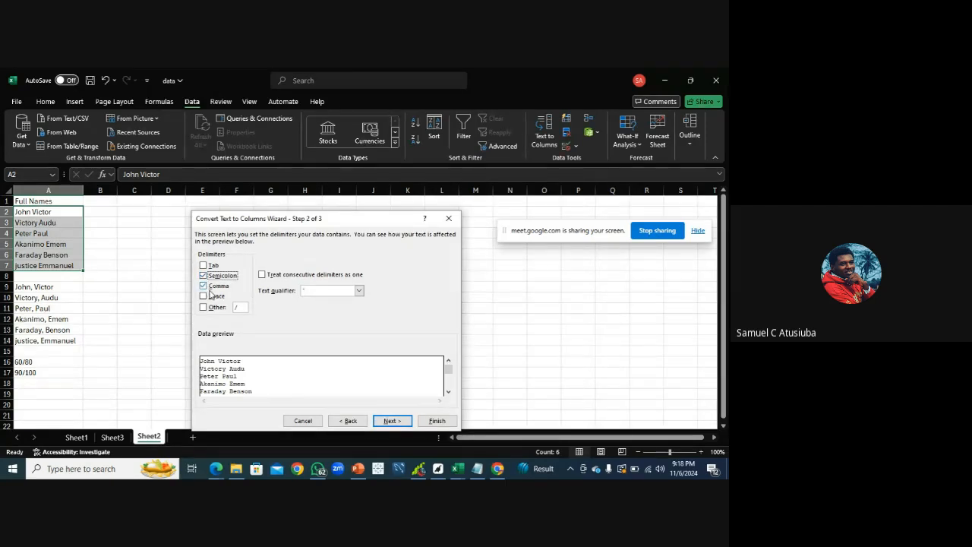
pyautogui.click(203, 286)
pyautogui.click(203, 296)
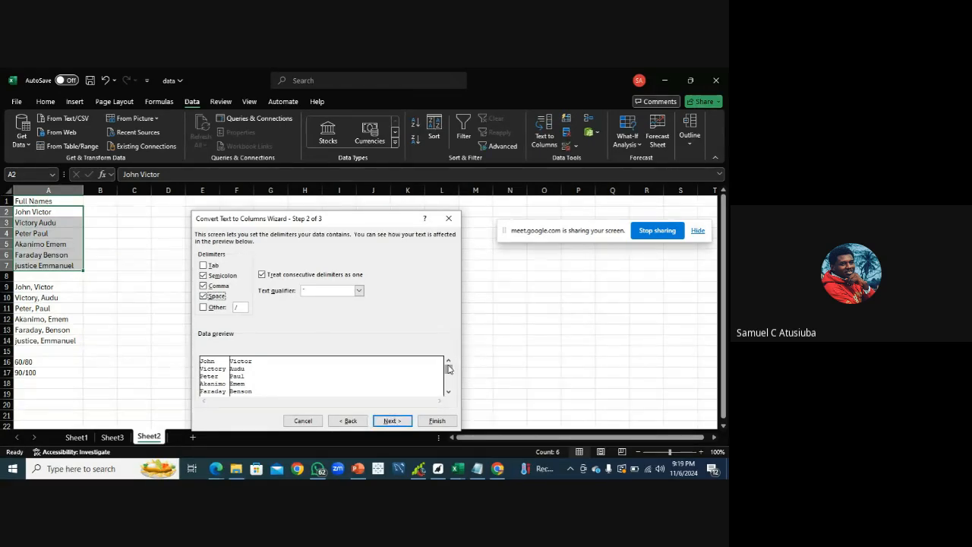
pyautogui.moveTo(448, 369); pyautogui.dragTo(448, 384)
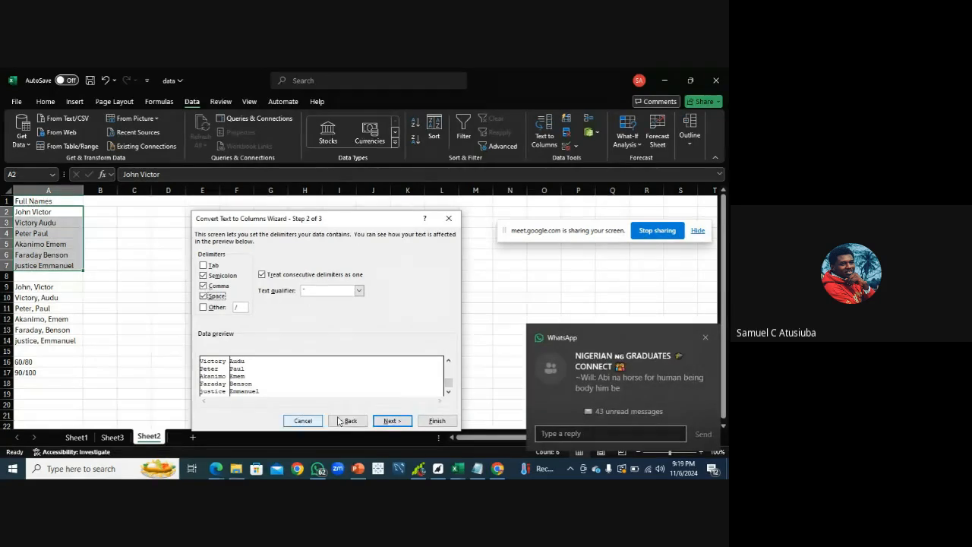
pyautogui.click(706, 337)
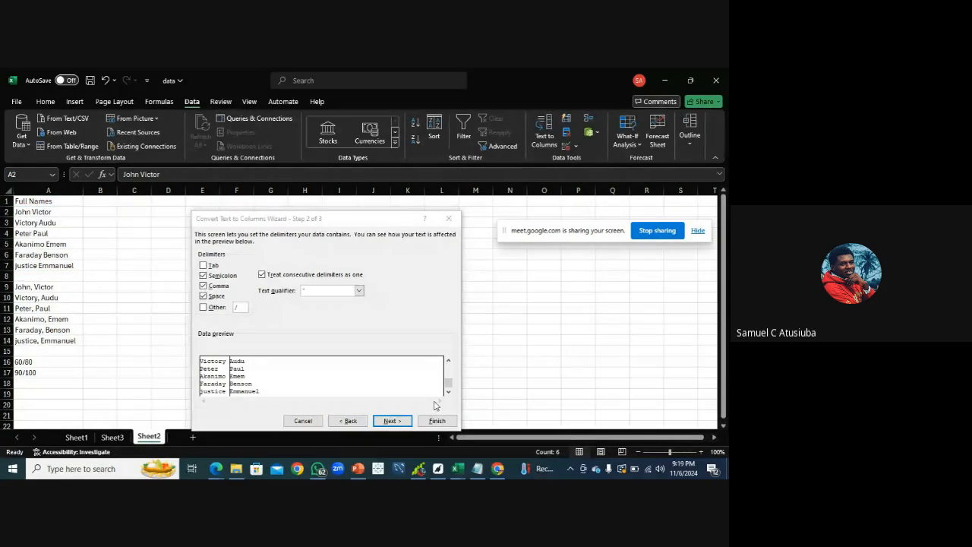
# Keep the General column data format and finish splitting the names into first and last name columns
pyautogui.click(392, 420)
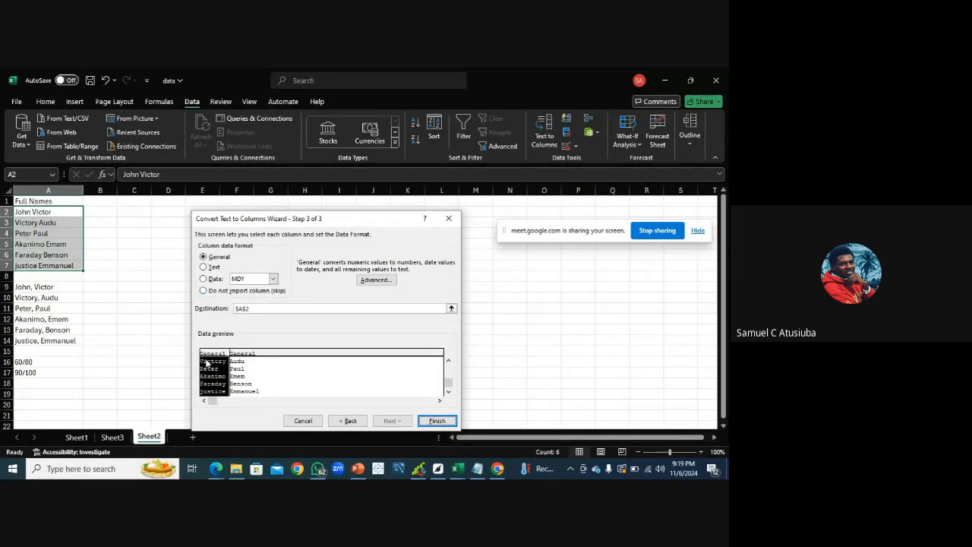
pyautogui.click(203, 268)
pyautogui.click(203, 257)
pyautogui.click(437, 423)
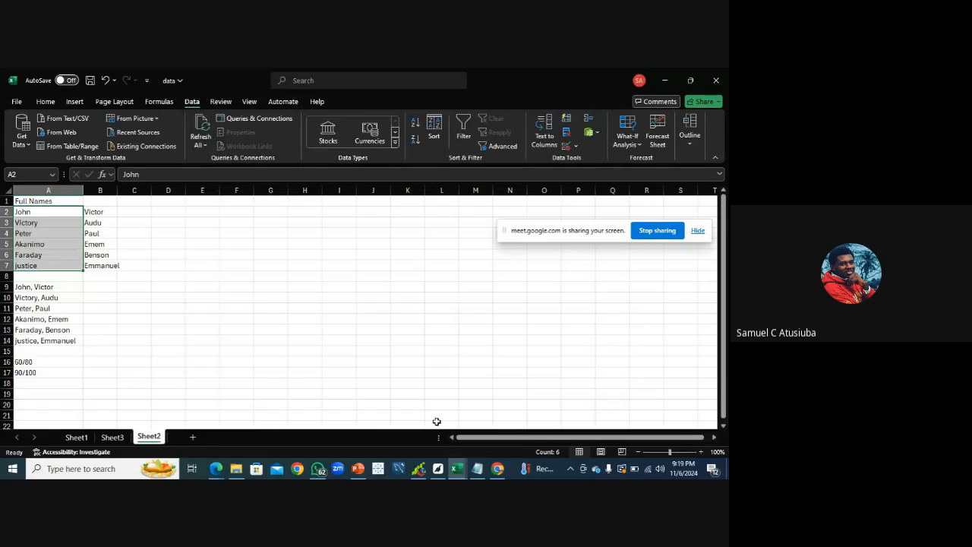
# Inspect the split first names in column A and last names in column B
pyautogui.click(169, 256)
pyautogui.click(99, 213)
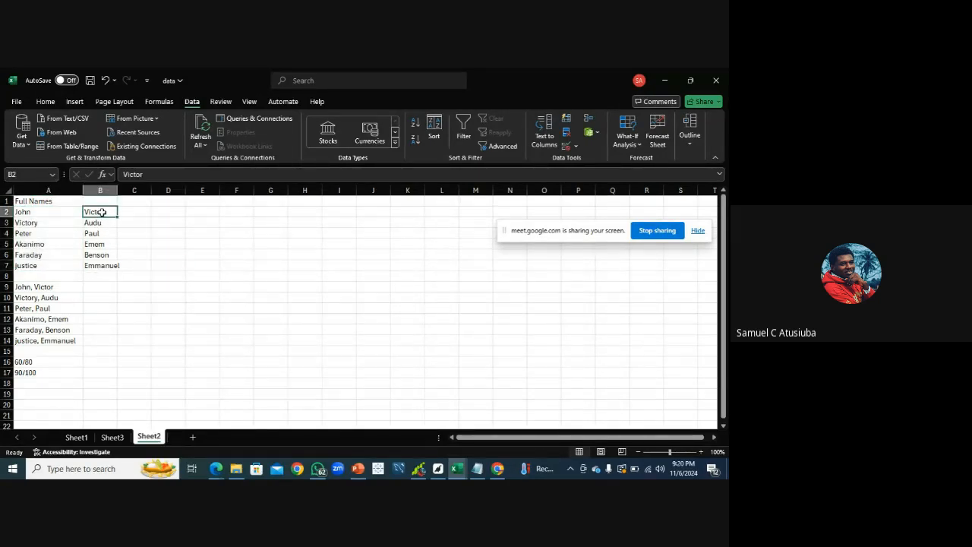
pyautogui.click(51, 214)
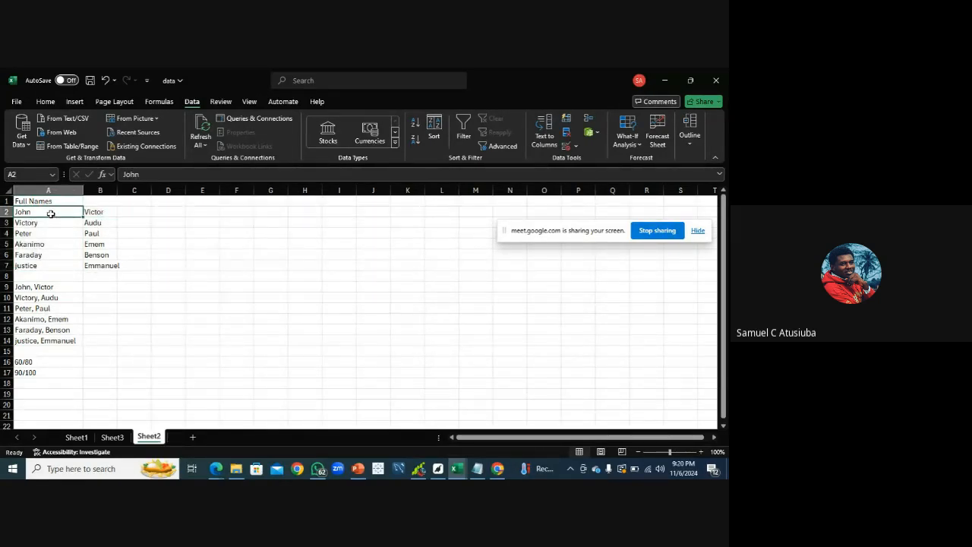
pyautogui.click(92, 215)
pyautogui.click(44, 214)
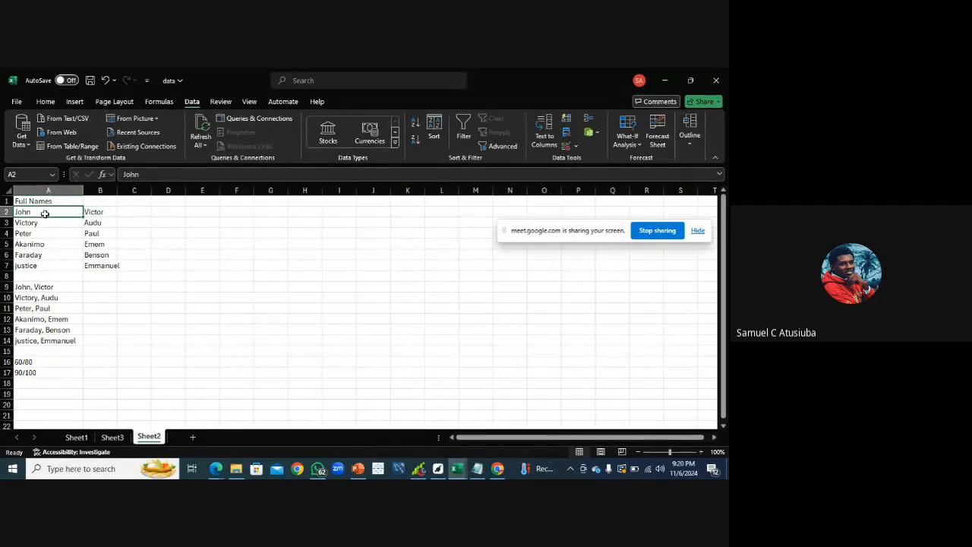
pyautogui.click(92, 214)
pyautogui.click(47, 214)
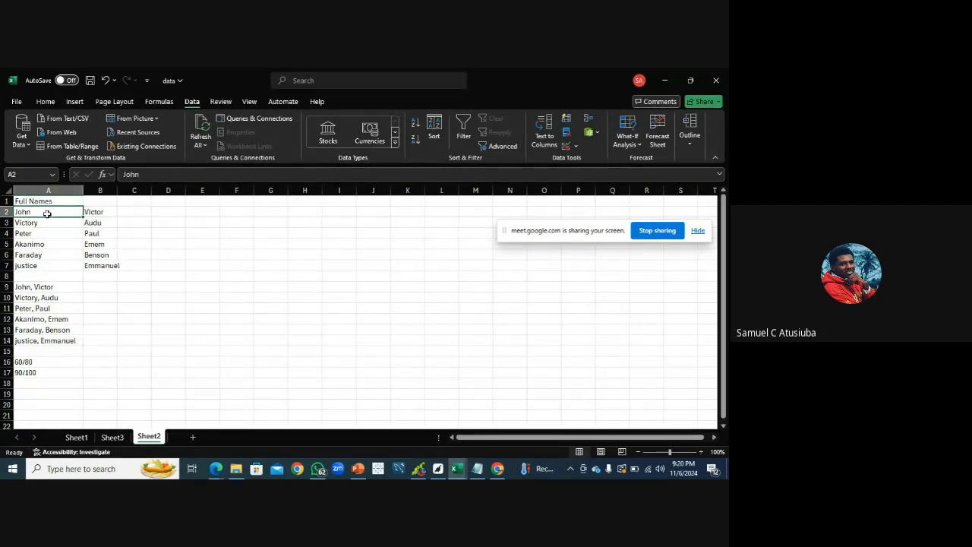
pyautogui.click(95, 215)
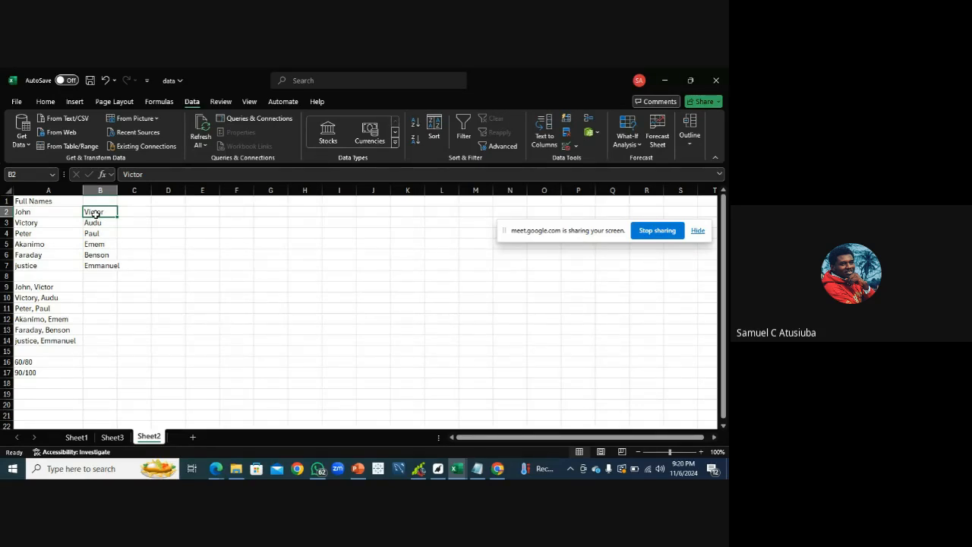
# Switch to the meeting window
pyautogui.click(216, 468)
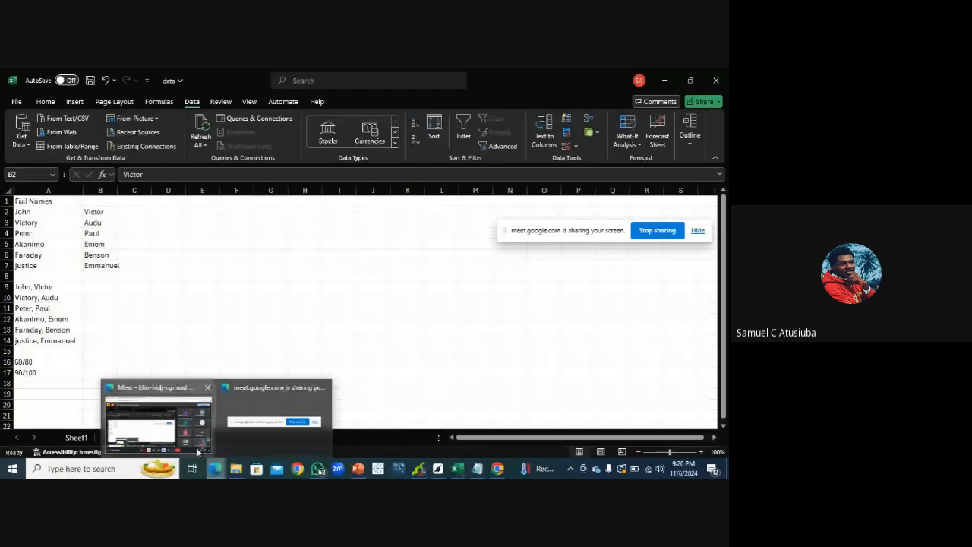
pyautogui.click(191, 448)
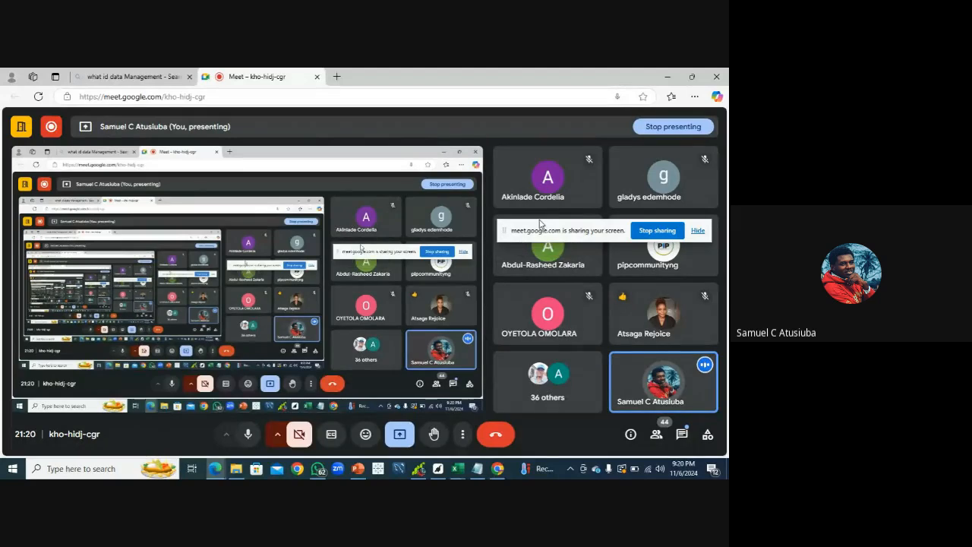
pyautogui.moveTo(540, 222); pyautogui.dragTo(320, 390)
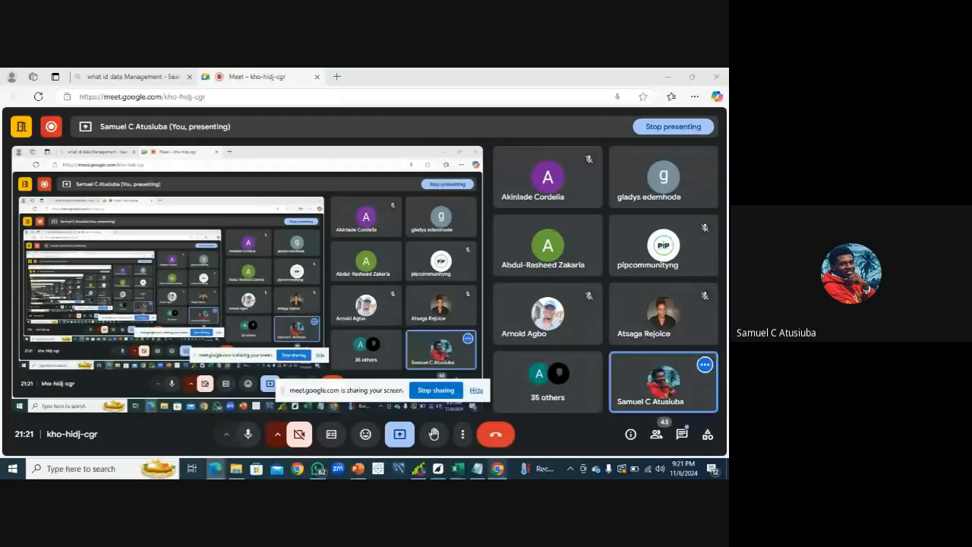
# Return to the spreadsheet, select the comma-separated names in A9:A14 and open Text to Columns as delimited data
pyautogui.click(474, 436)
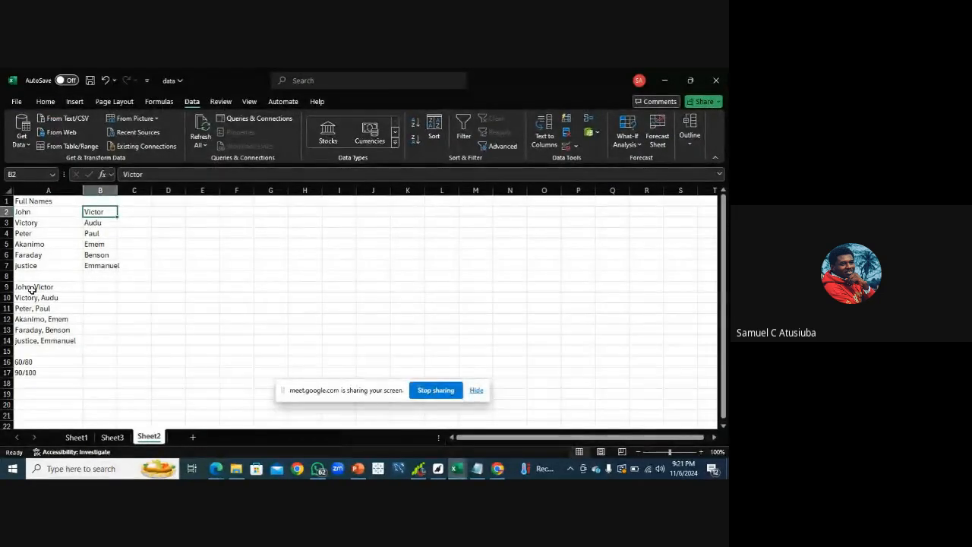
pyautogui.moveTo(29, 286); pyautogui.dragTo(55, 347)
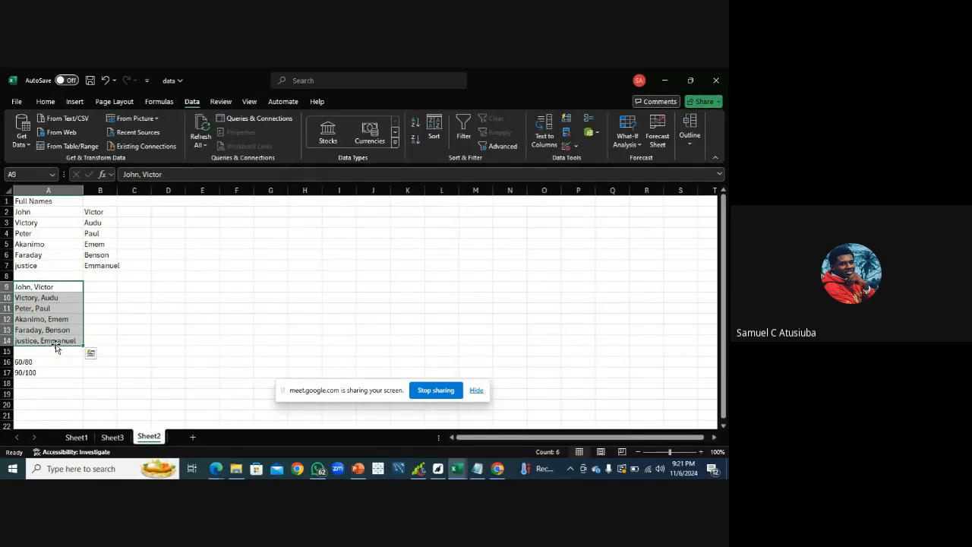
pyautogui.click(44, 105)
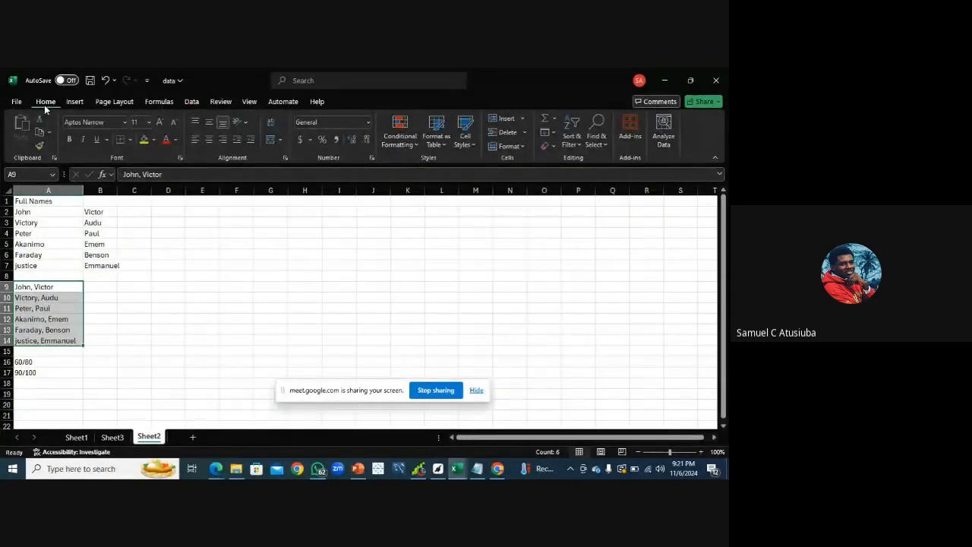
pyautogui.click(195, 103)
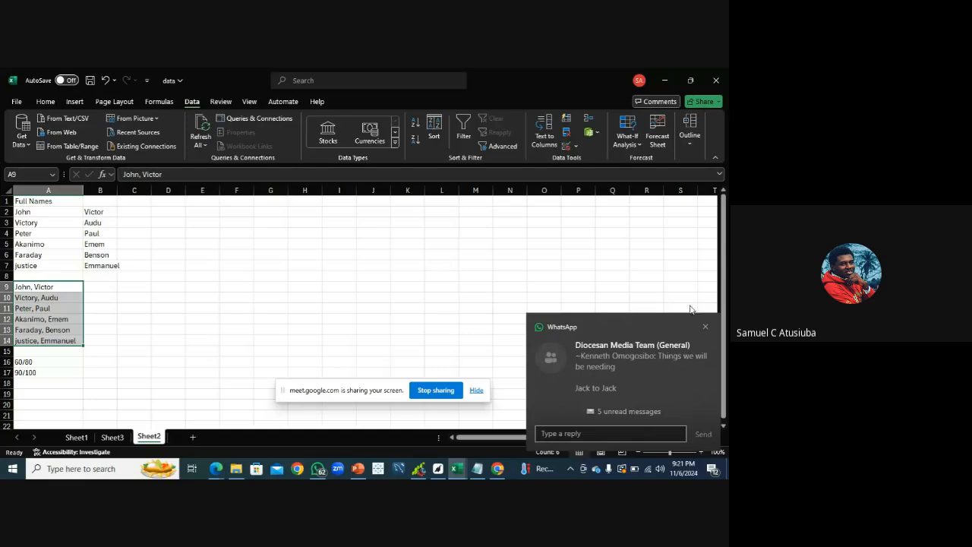
pyautogui.click(705, 326)
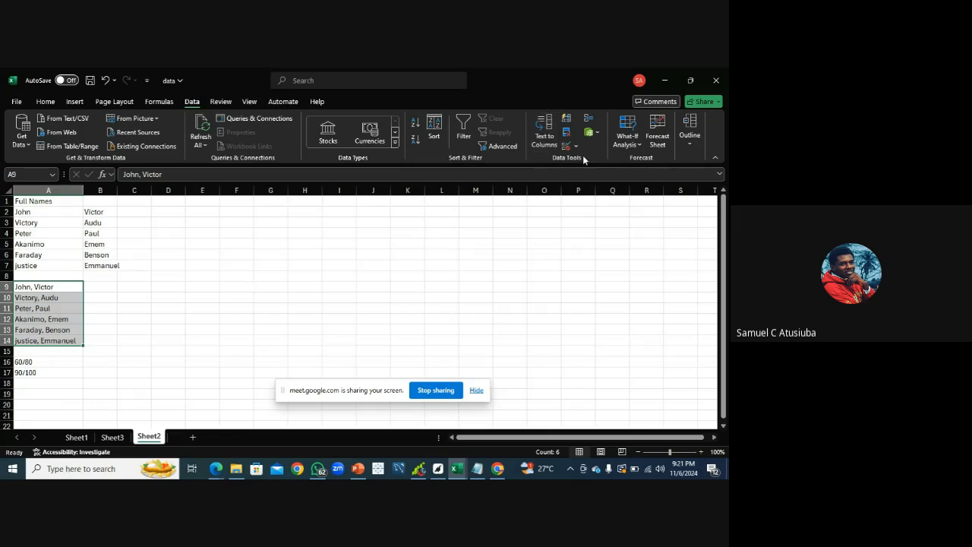
pyautogui.click(546, 131)
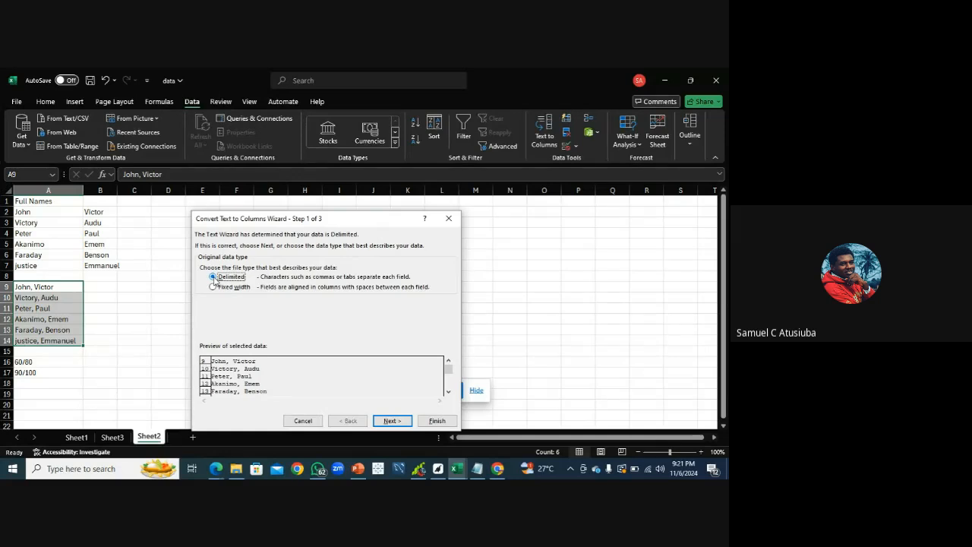
pyautogui.click(391, 420)
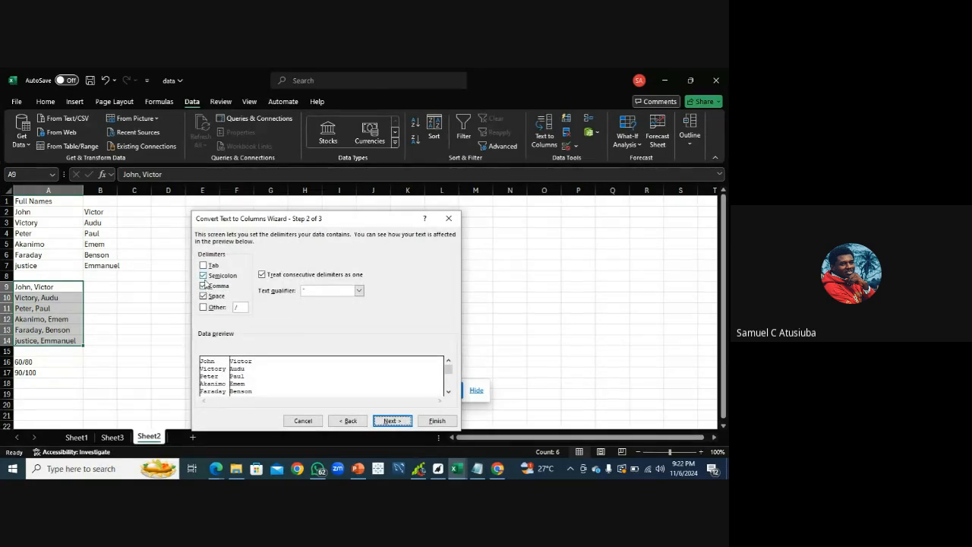
# Set Comma as the only delimiter, finish splitting the names into two columns, and autofit column B
pyautogui.click(203, 275)
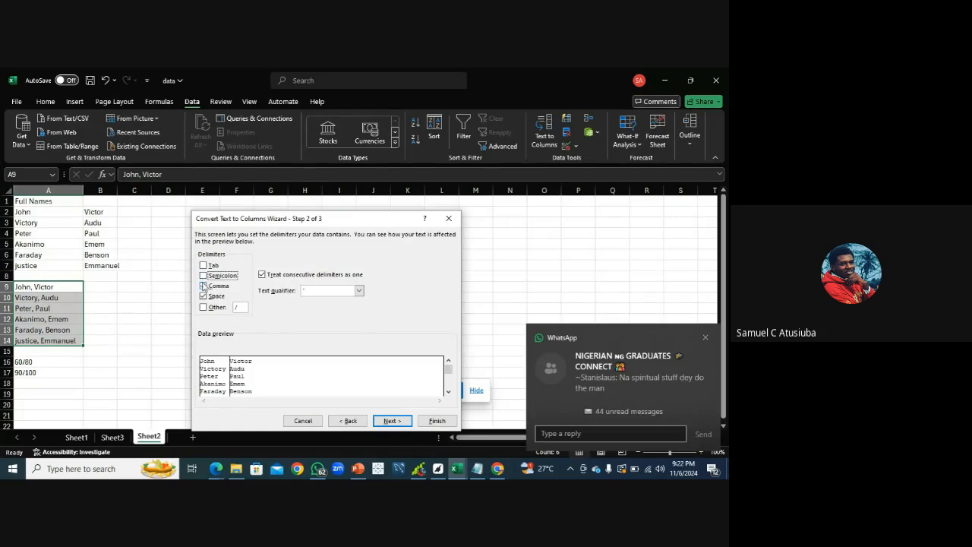
pyautogui.click(203, 285)
pyautogui.click(203, 295)
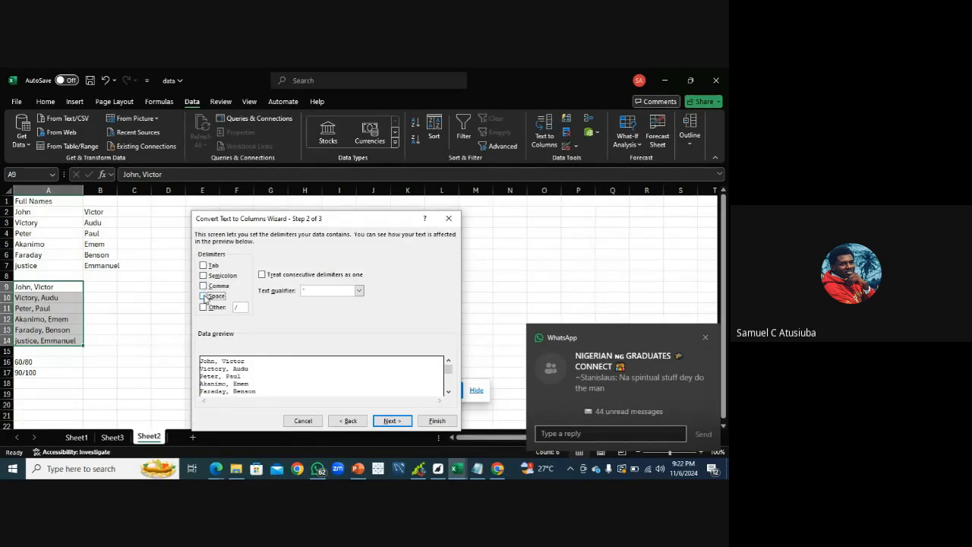
pyautogui.click(706, 337)
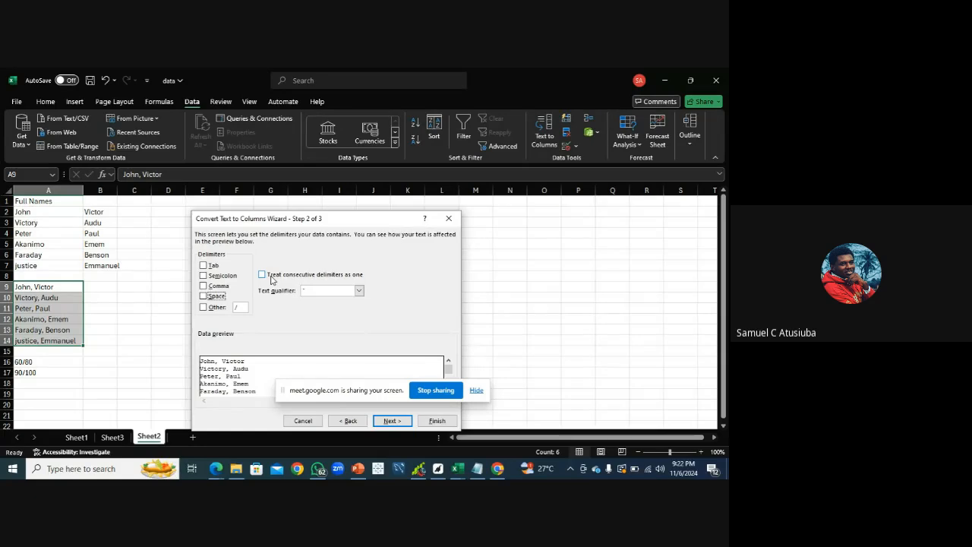
pyautogui.click(203, 296)
pyautogui.click(203, 286)
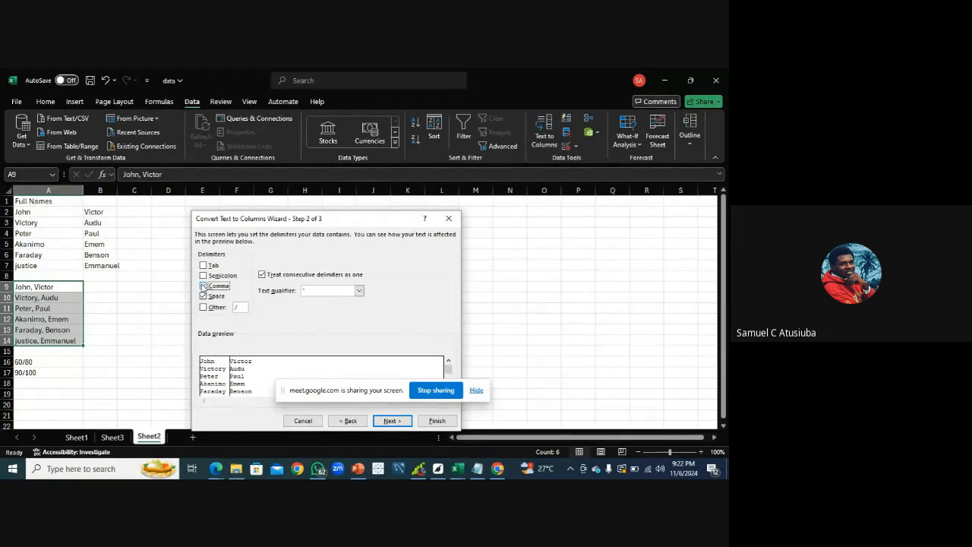
pyautogui.click(203, 296)
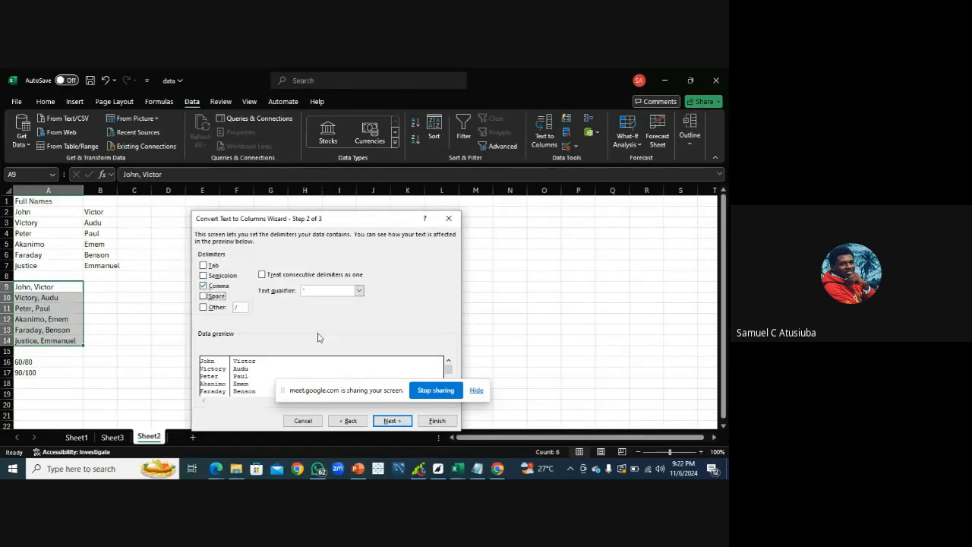
pyautogui.click(396, 422)
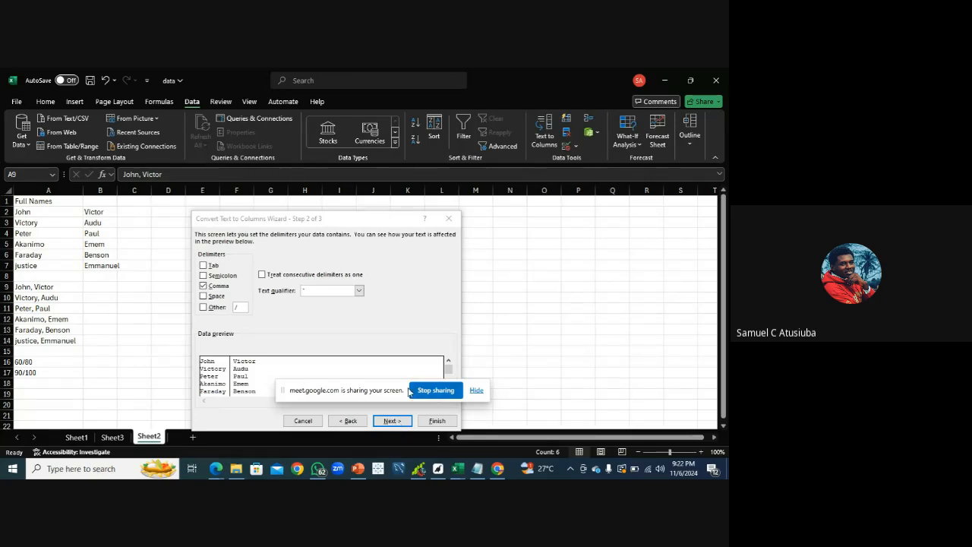
pyautogui.moveTo(407, 392); pyautogui.dragTo(502, 345)
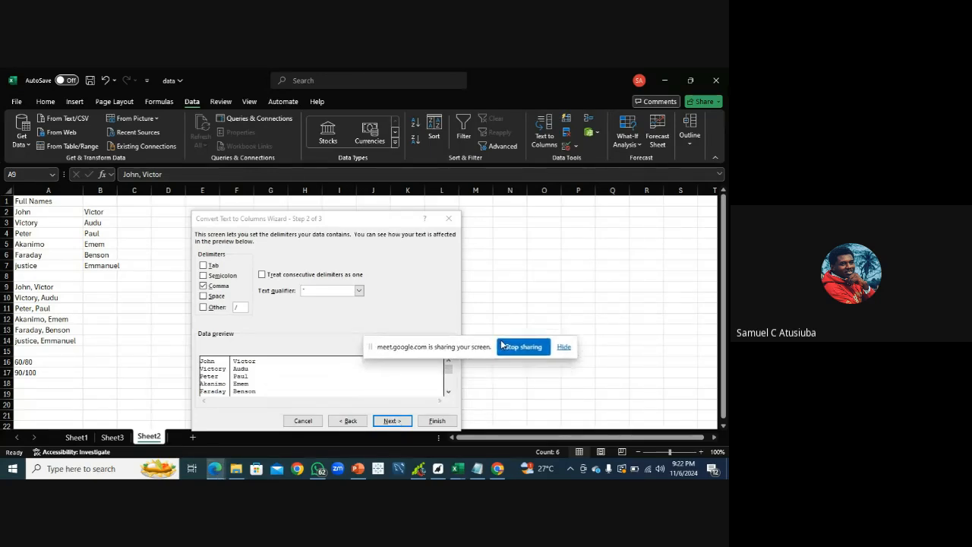
pyautogui.click(403, 423)
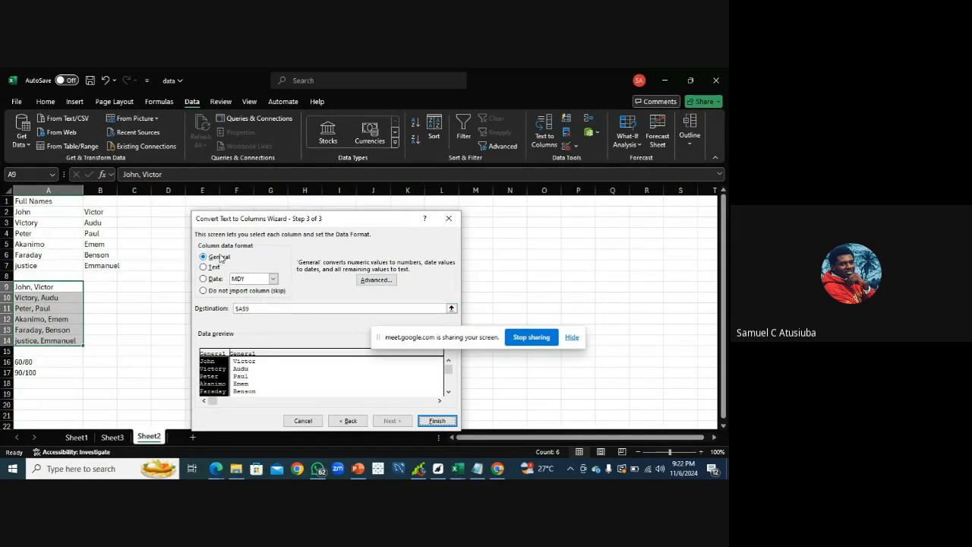
pyautogui.click(436, 421)
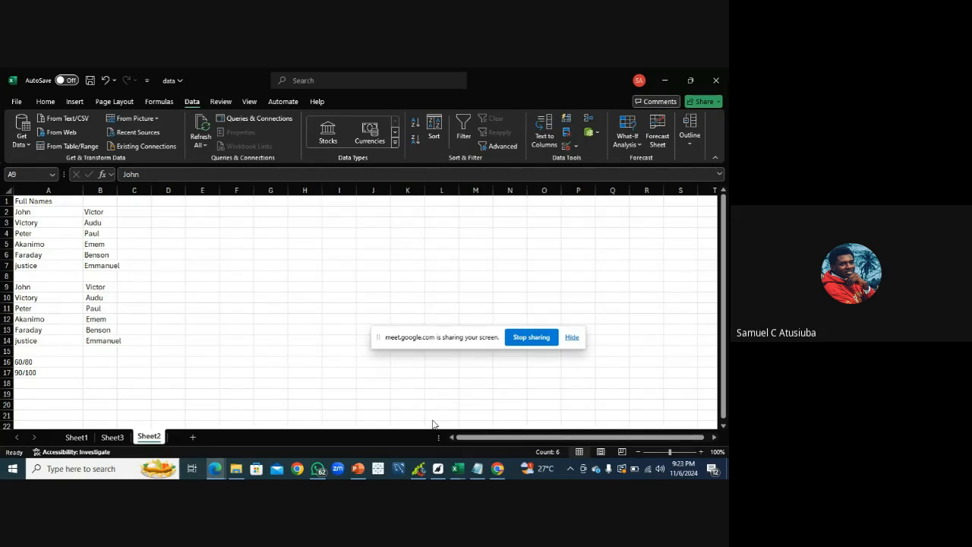
pyautogui.doubleClick(118, 190)
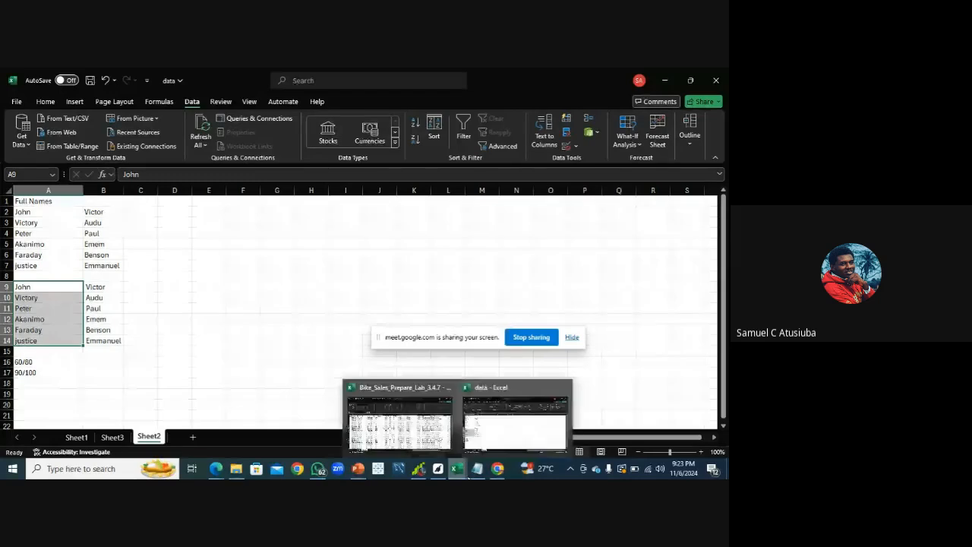
# Review the class guideline notes in Notepad down to the Combine cell section, then return to the spreadsheet
pyautogui.moveTo(476, 477)
pyautogui.click(464, 435)
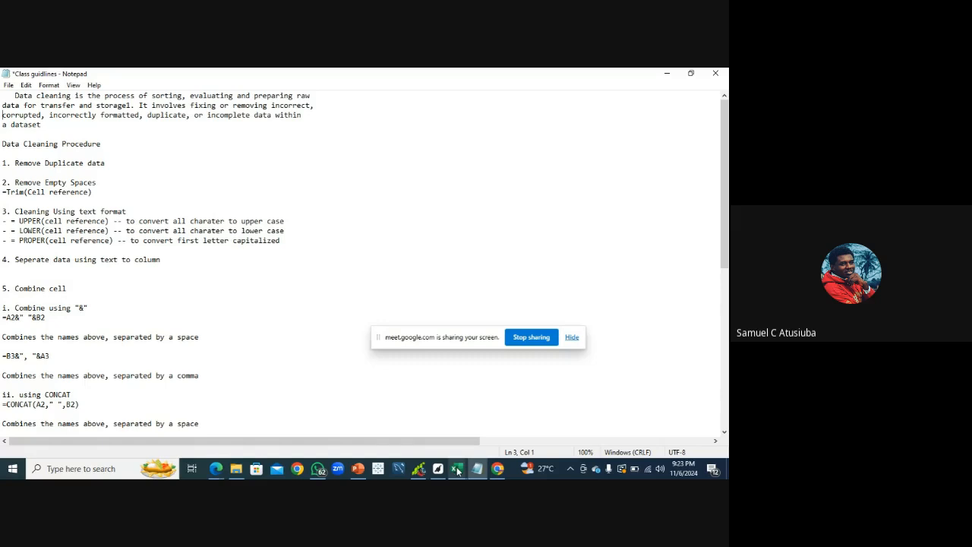
pyautogui.moveTo(458, 472)
pyautogui.click(515, 414)
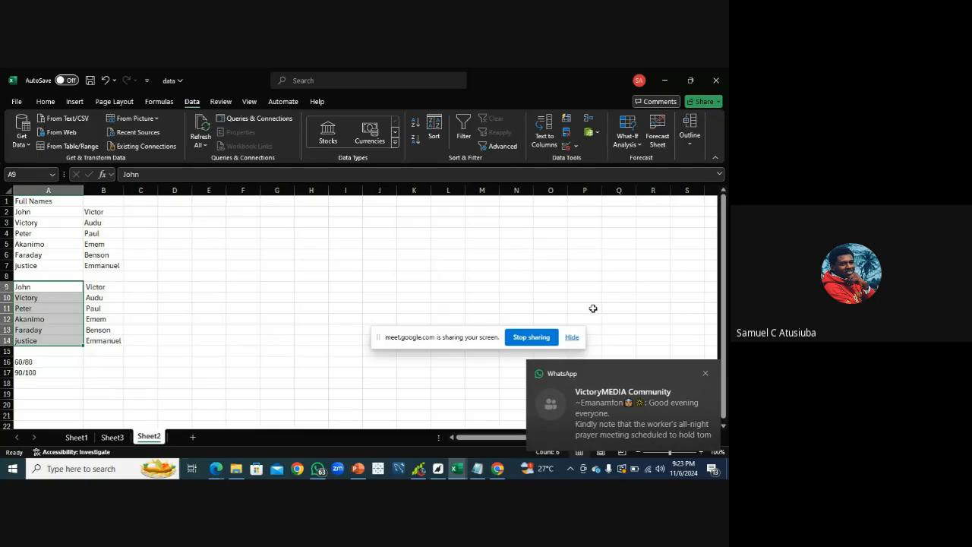
pyautogui.click(706, 374)
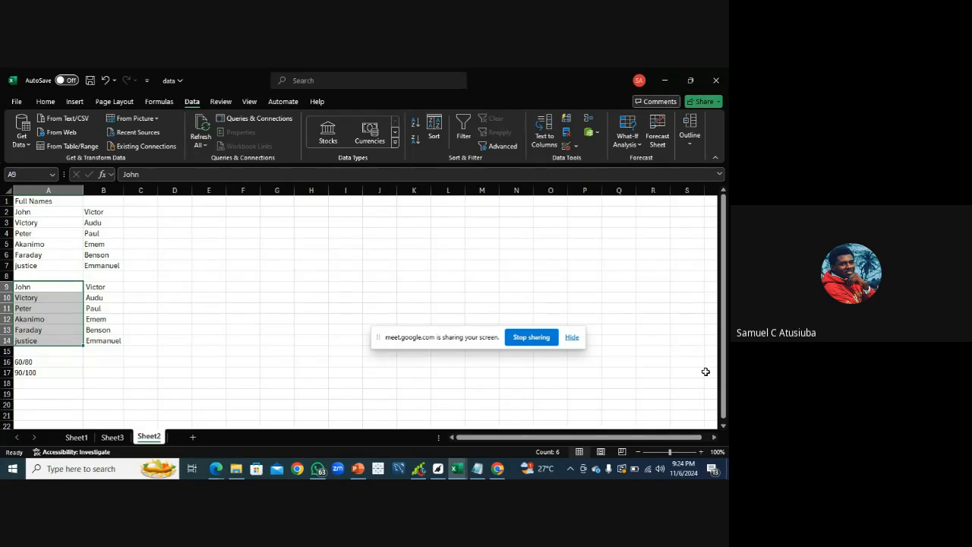
pyautogui.click(476, 469)
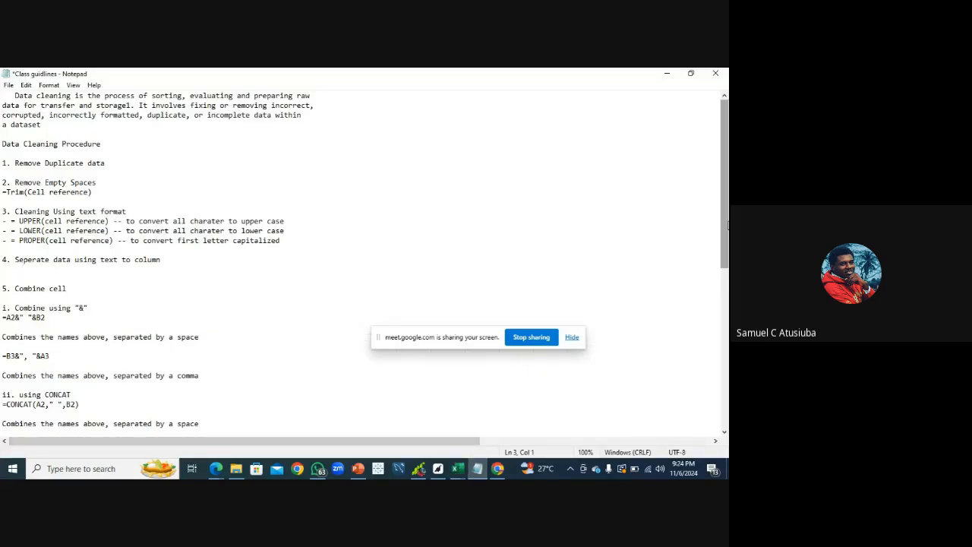
pyautogui.moveTo(728, 224); pyautogui.dragTo(728, 272)
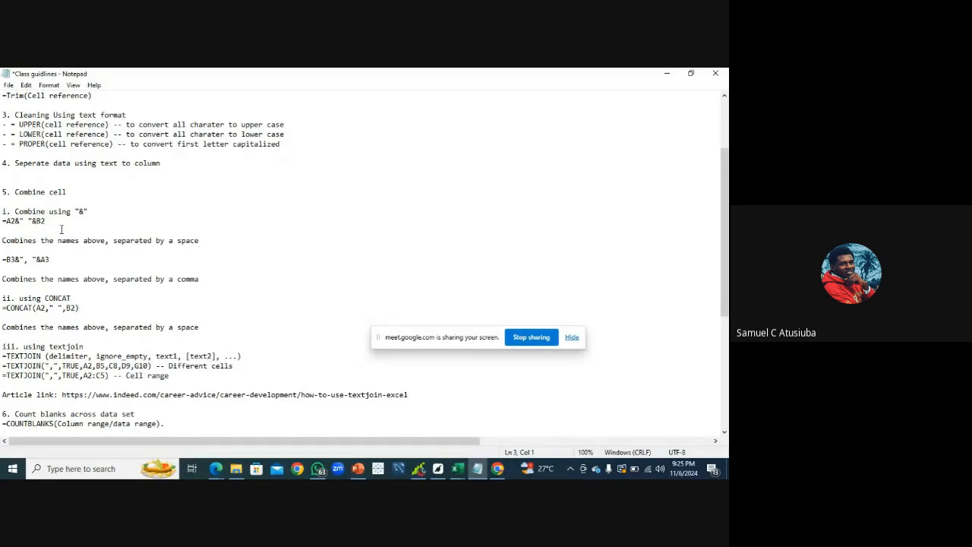
pyautogui.click(460, 469)
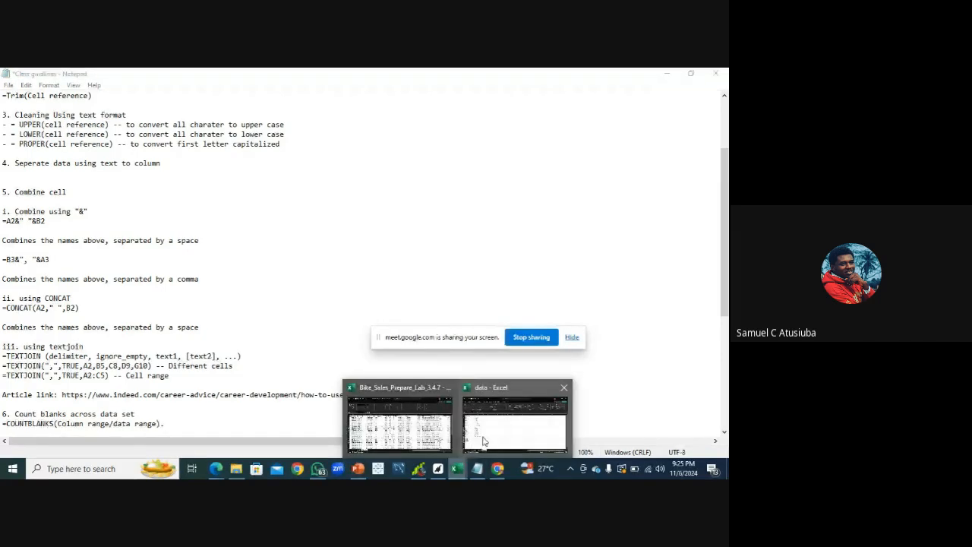
pyautogui.click(483, 441)
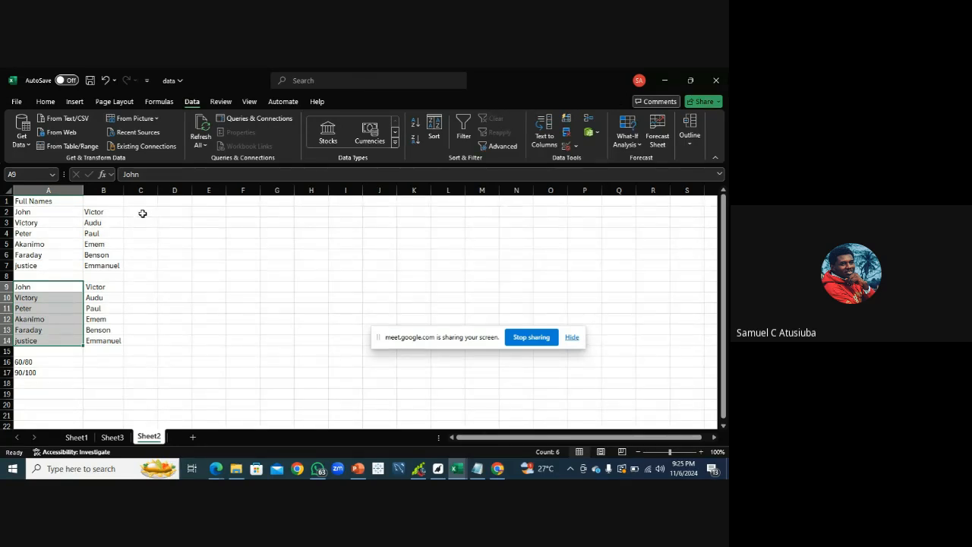
# In C2, enter the formula =A2&" "&B2 to combine the first and last name with a space
pyautogui.click(143, 214)
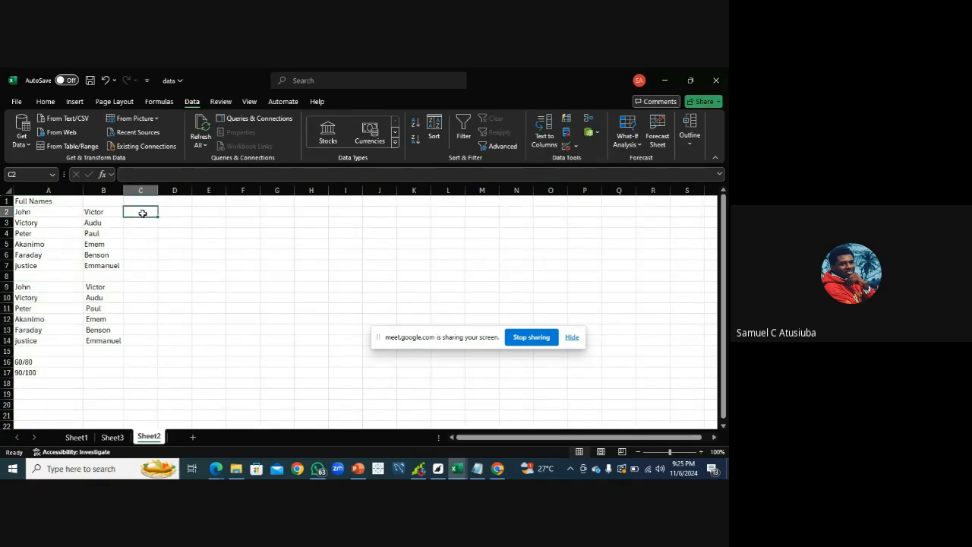
pyautogui.write('=')
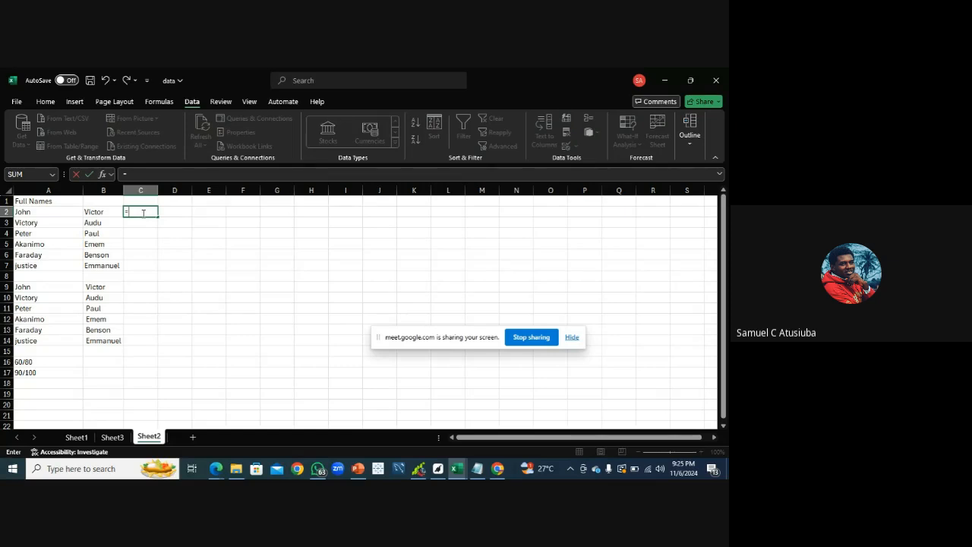
pyautogui.click(68, 215)
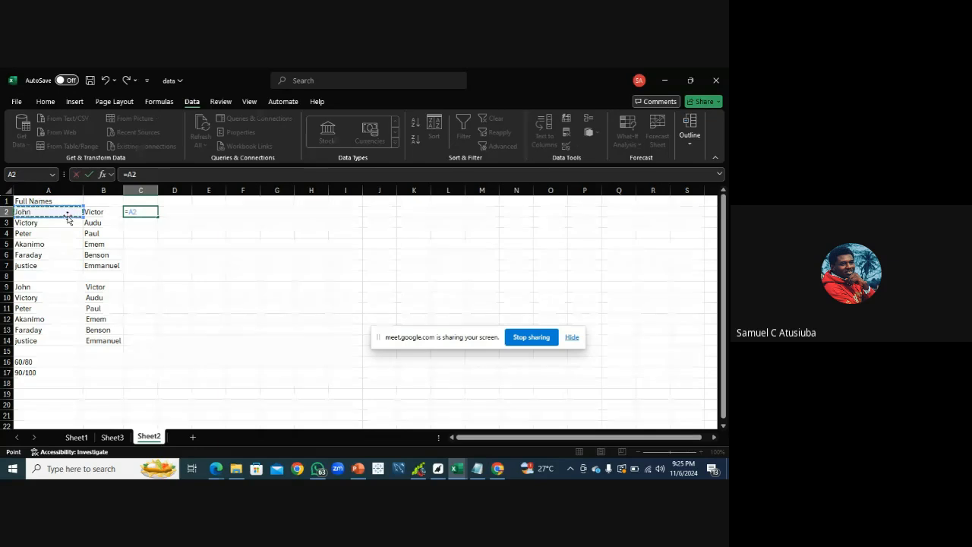
pyautogui.write('&')
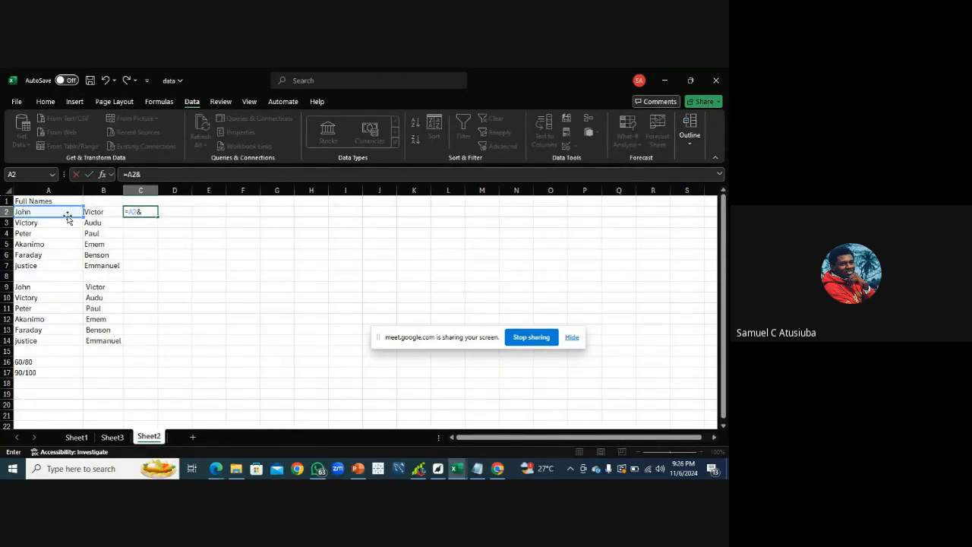
pyautogui.write('"')
pyautogui.write('"&')
pyautogui.click(93, 212)
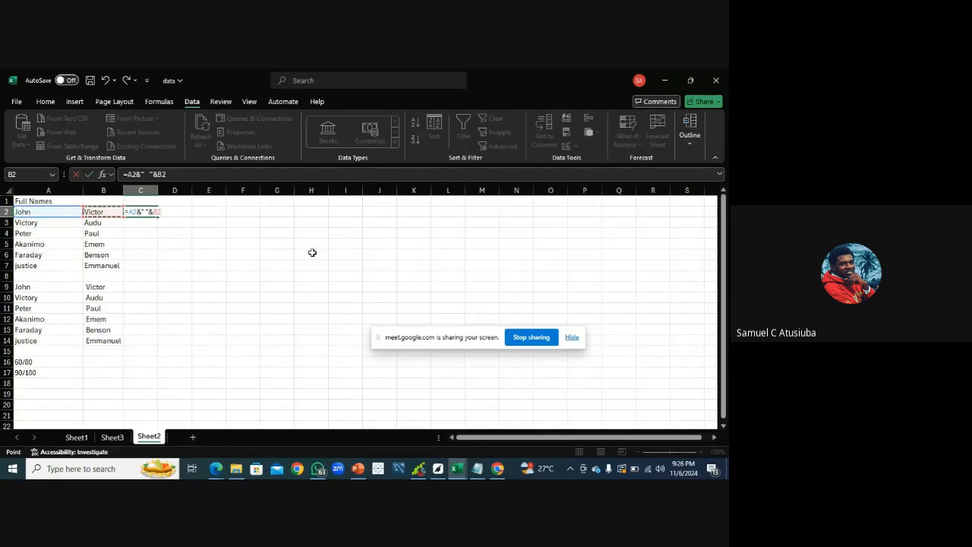
pyautogui.press('Return')
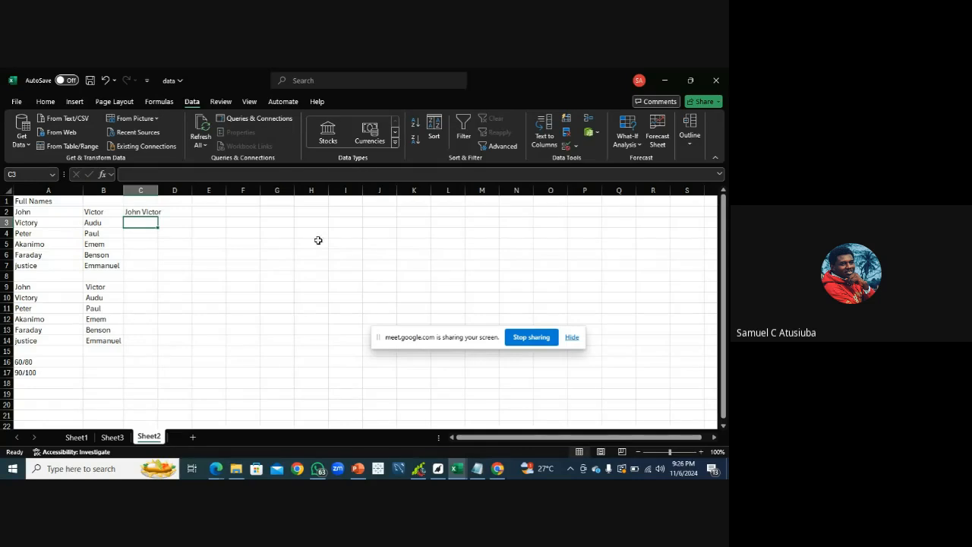
# Widen column C slightly and add the header Full Name in C1
pyautogui.moveTo(158, 192); pyautogui.dragTo(163, 192)
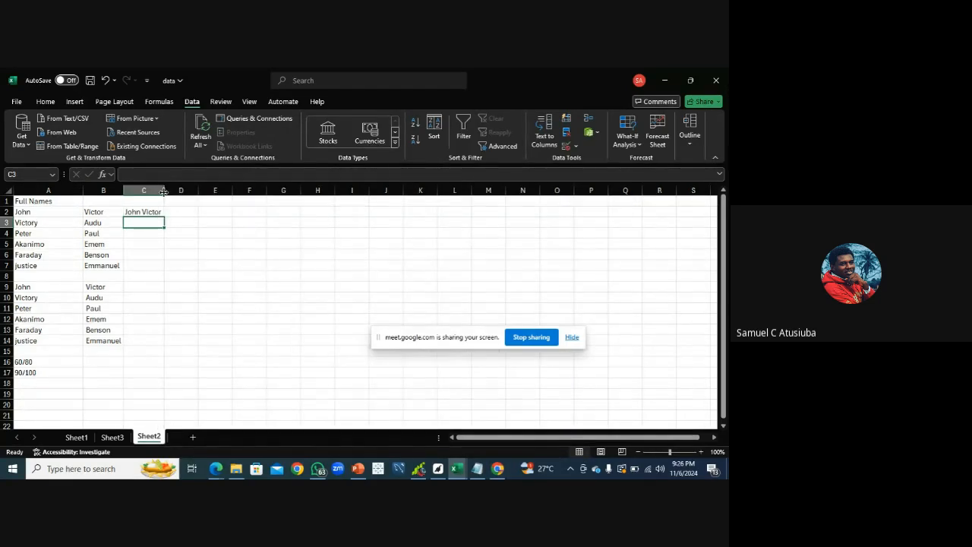
pyautogui.click(142, 201)
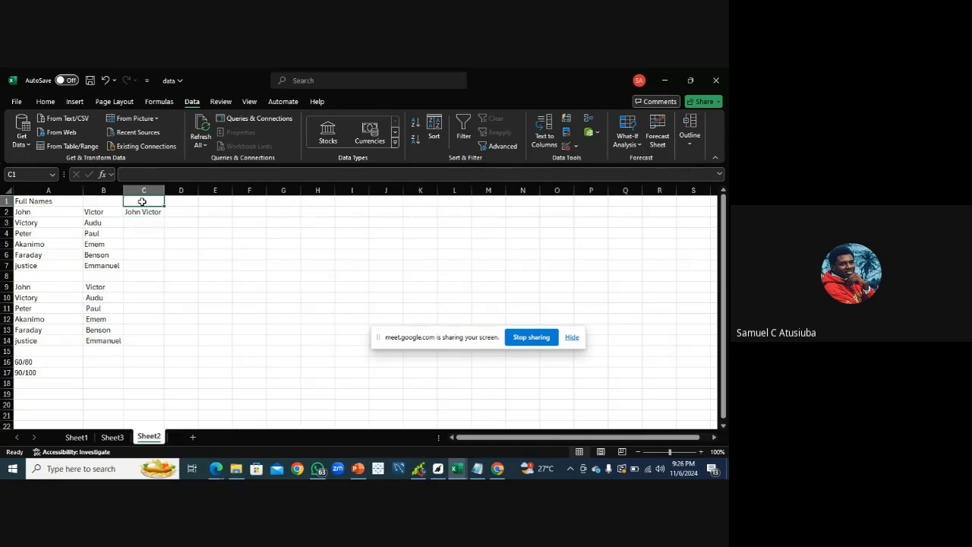
pyautogui.write('Ful')
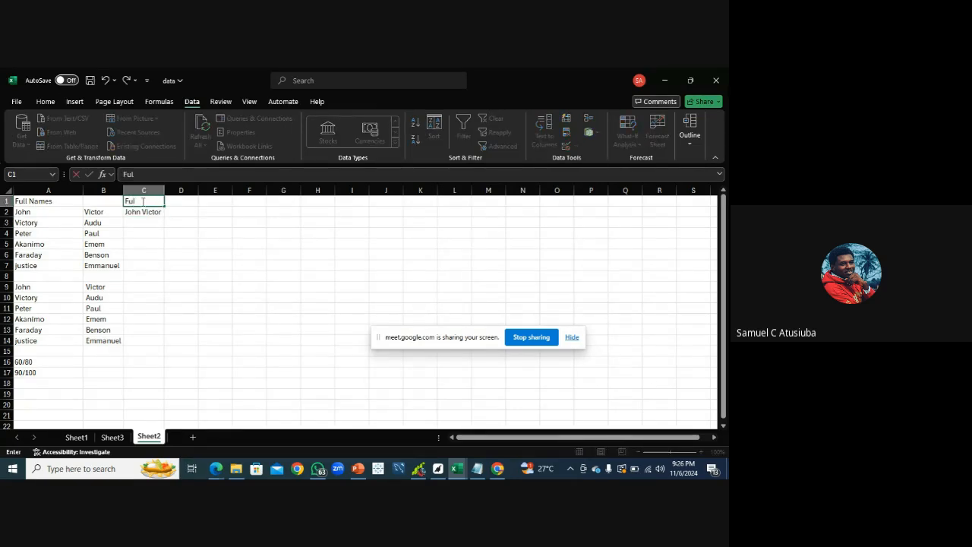
pyautogui.write('l')
pyautogui.write(' Name')
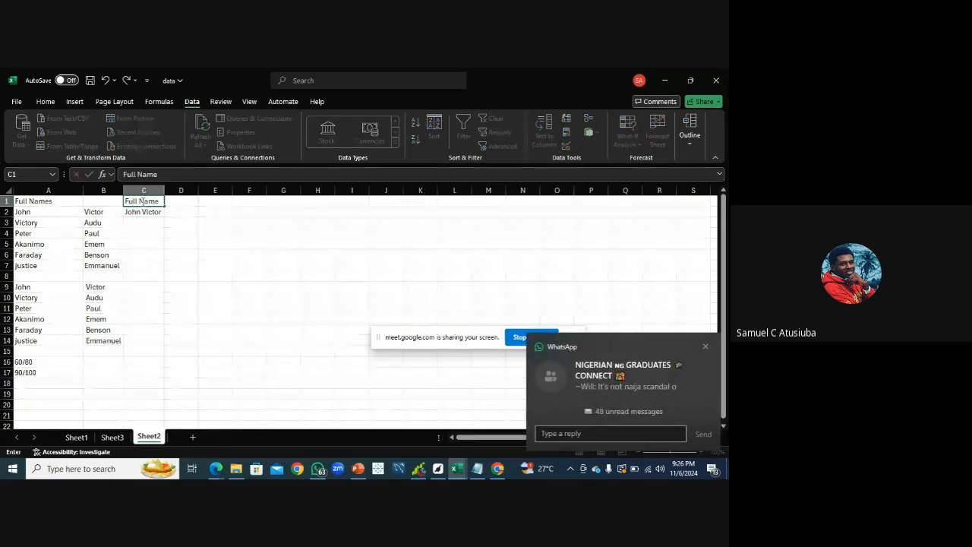
pyautogui.click(32, 202)
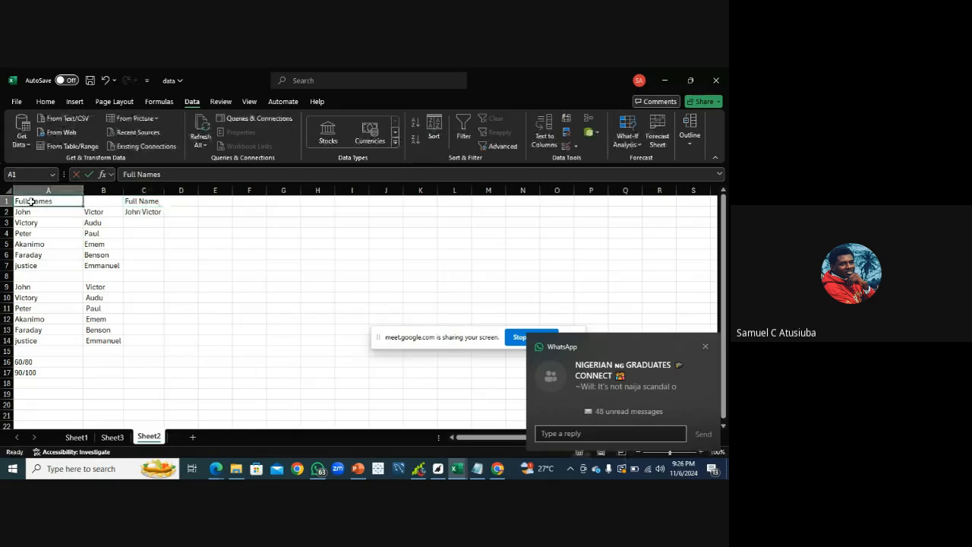
# Fill the combine formula from C2 down to C7 and widen column C
pyautogui.click(705, 346)
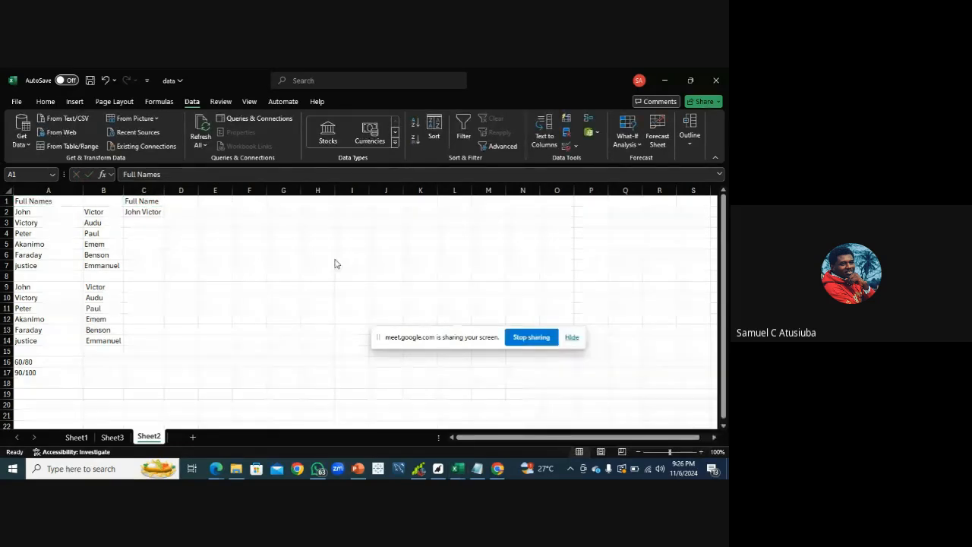
pyautogui.click(34, 202)
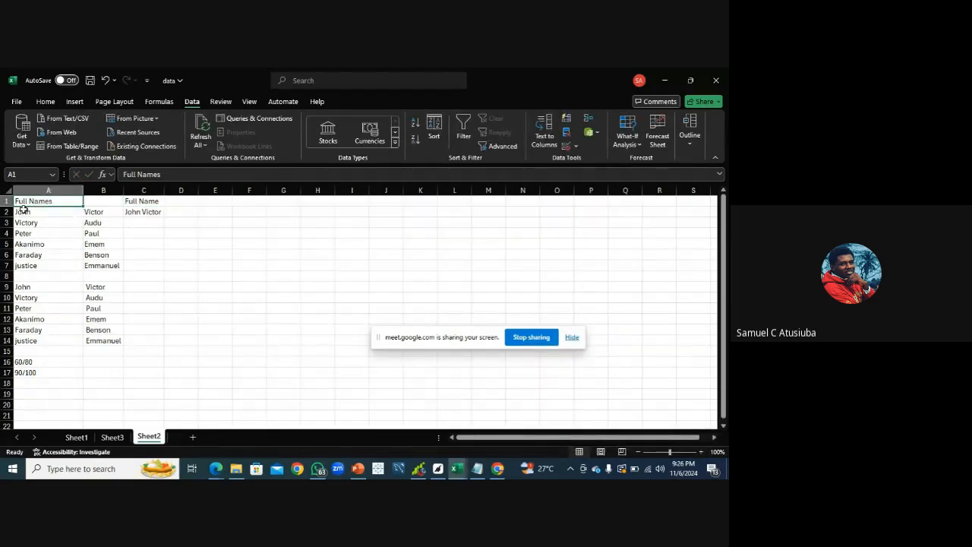
pyautogui.click(156, 211)
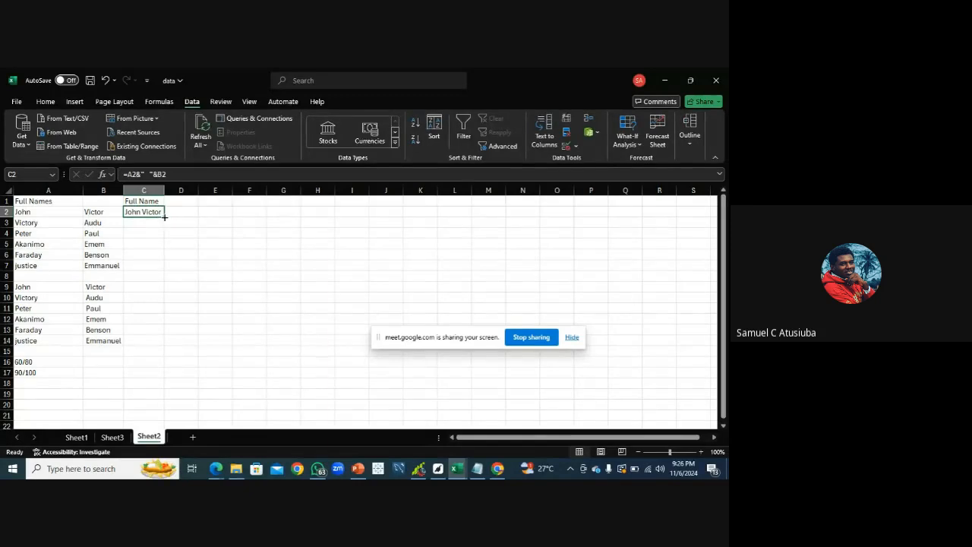
pyautogui.moveTo(164, 222); pyautogui.dragTo(165, 270)
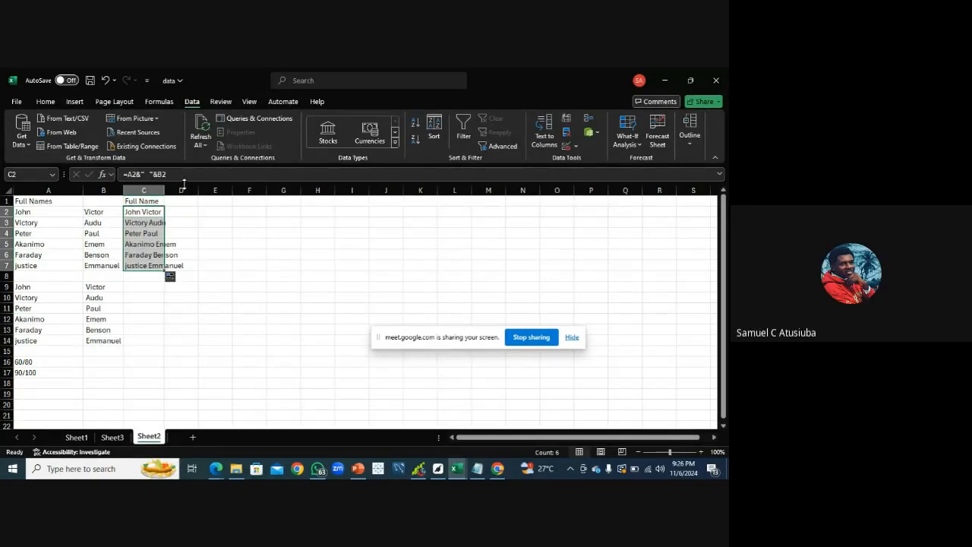
pyautogui.moveTo(161, 189); pyautogui.dragTo(195, 188)
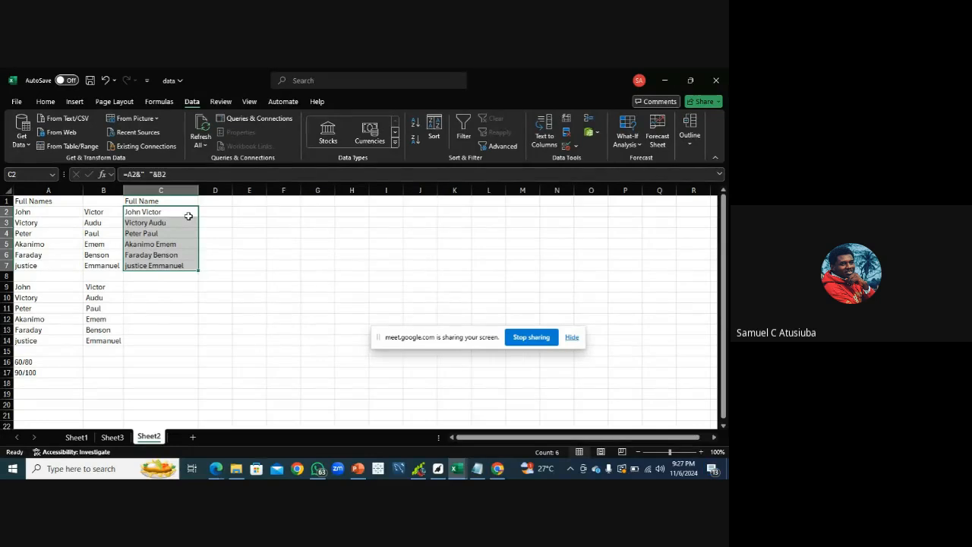
# Undo the last five changes, removing the fill, column widening, Full Name header and C2 formula
pyautogui.hotkey('ctrl', 'z')
pyautogui.hotkey('ctrl', 'z')
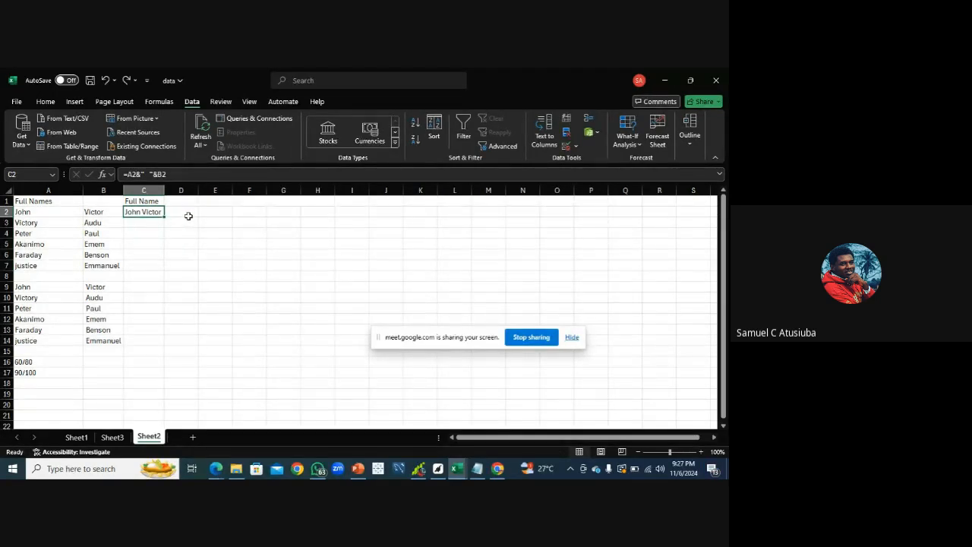
pyautogui.hotkey('ctrl', 'z')
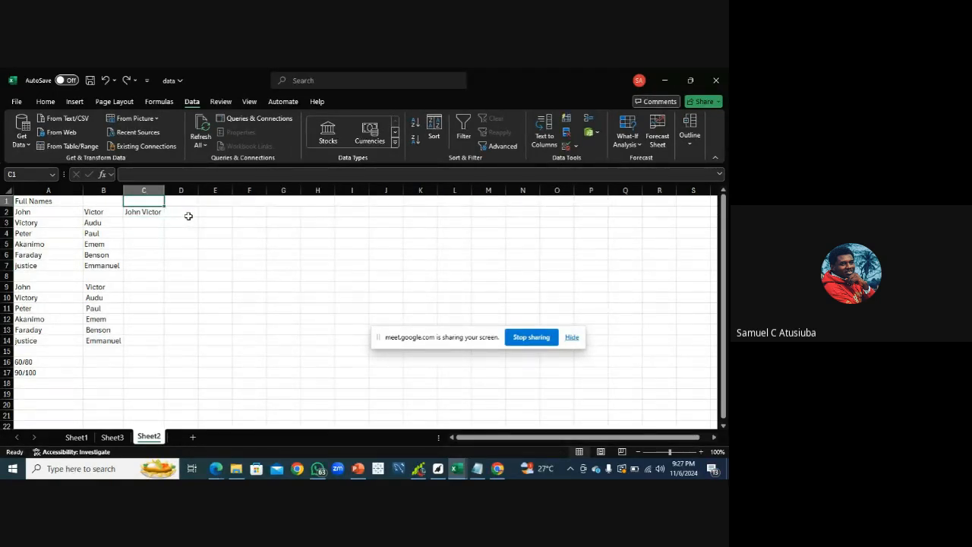
pyautogui.hotkey('ctrl', 'z')
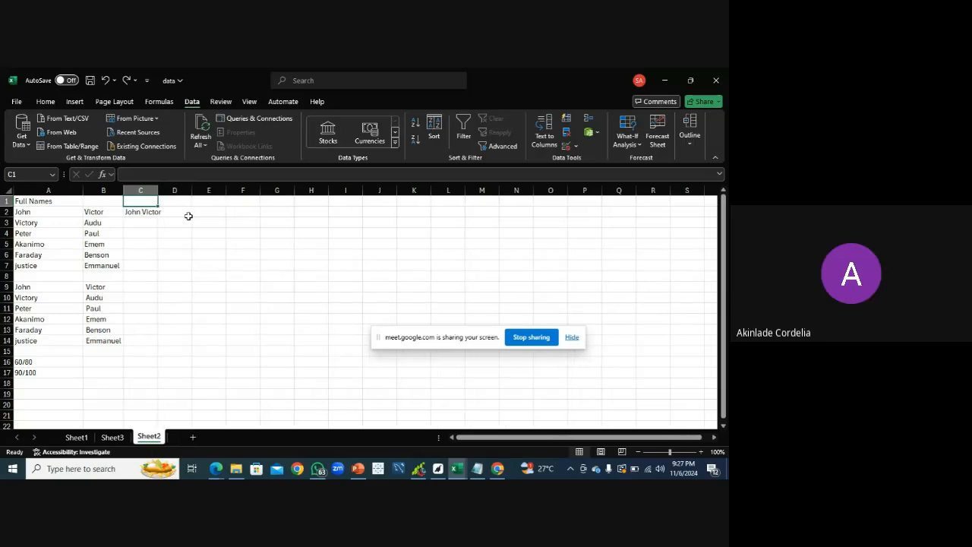
pyautogui.hotkey('ctrl', 'z')
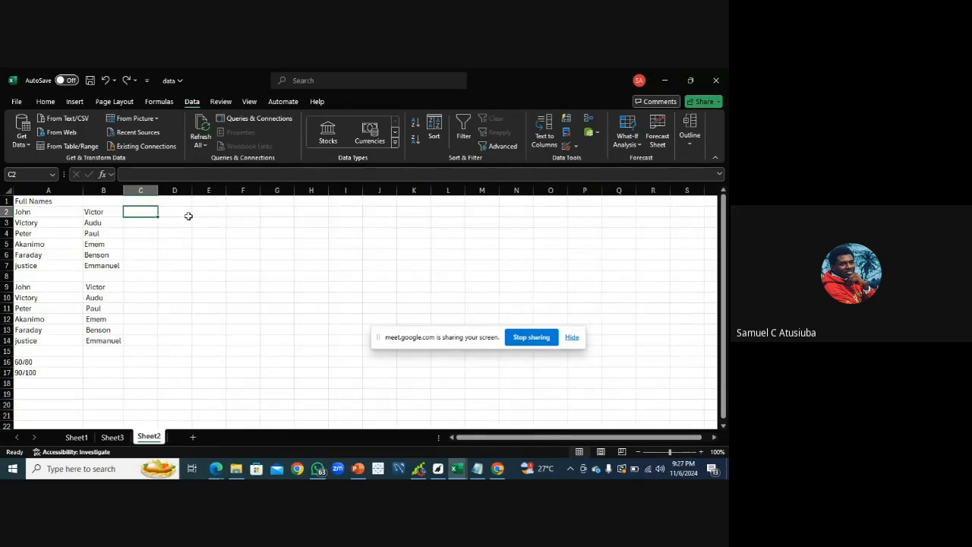
# Rename the A1 header to First Names
pyautogui.doubleClick(27, 201)
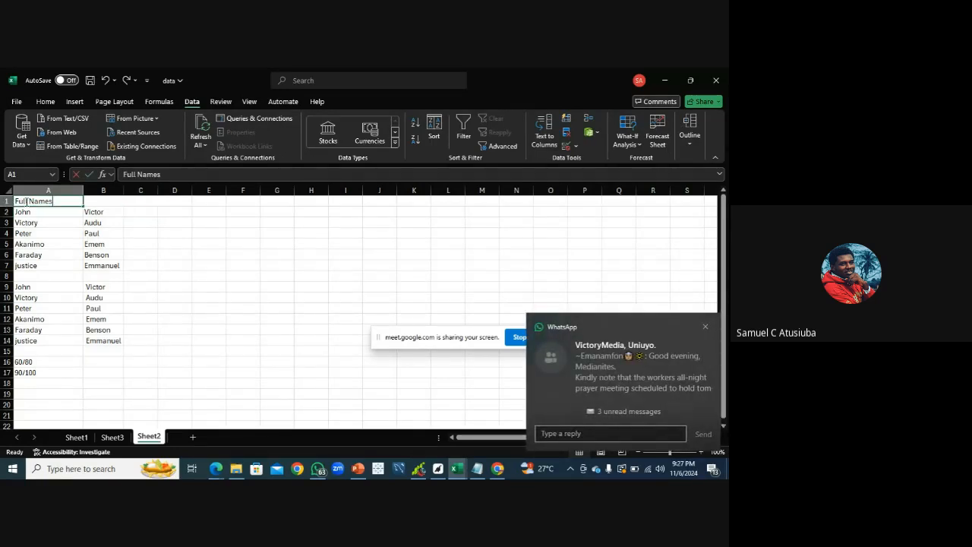
pyautogui.press('BackSpace')
pyautogui.press('BackSpace')
pyautogui.press('BackSpace')
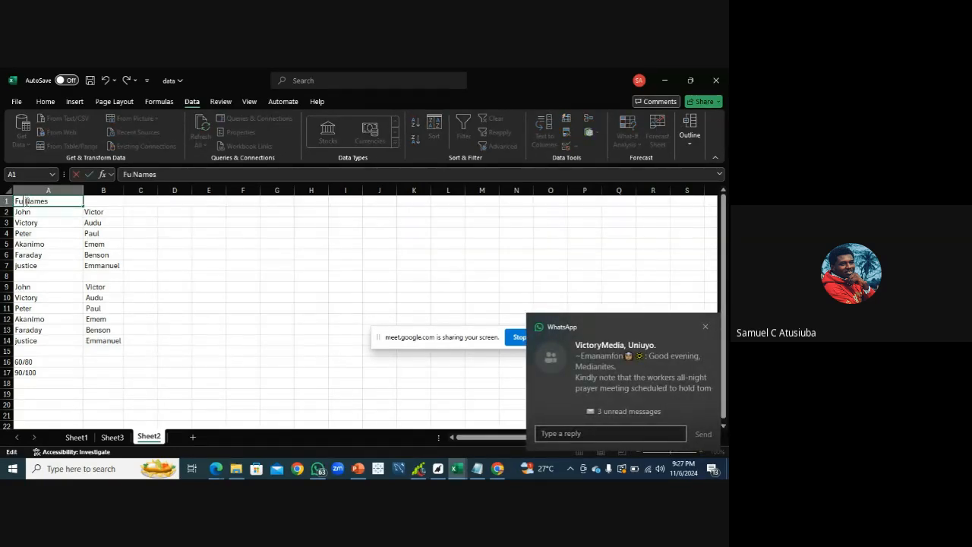
pyautogui.write('ir')
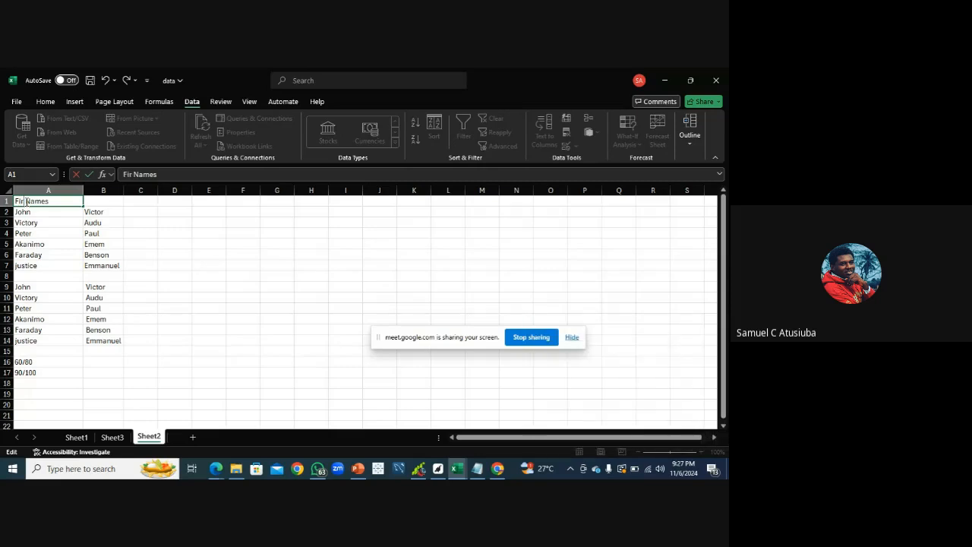
pyautogui.write('st')
# Enter the header Last Names in B1 and widen column B slightly
pyautogui.click(94, 202)
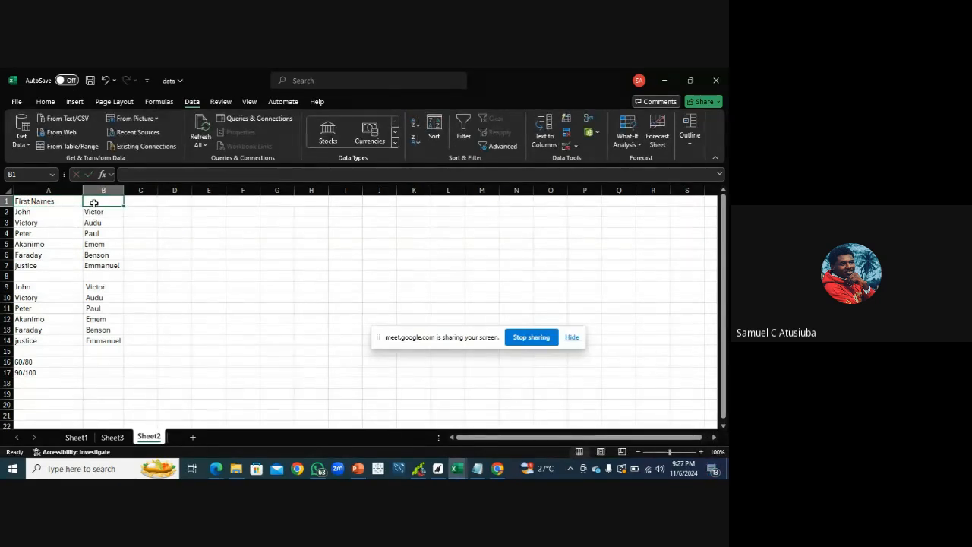
pyautogui.write('Last')
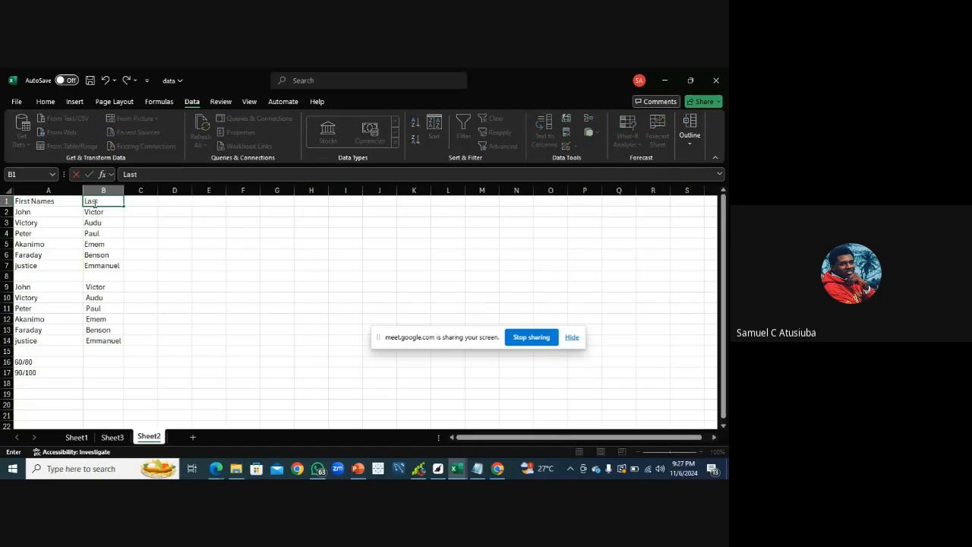
pyautogui.write(' Names')
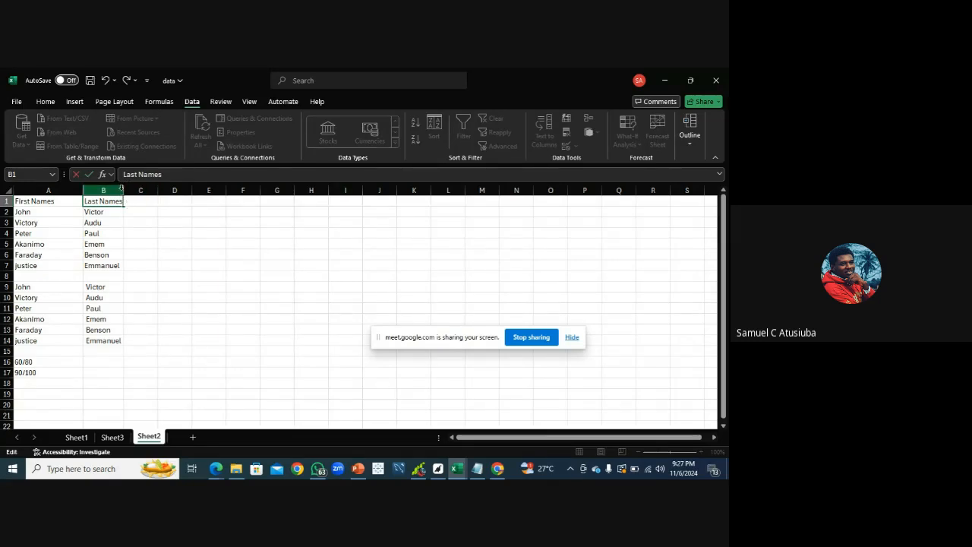
pyautogui.click(118, 221)
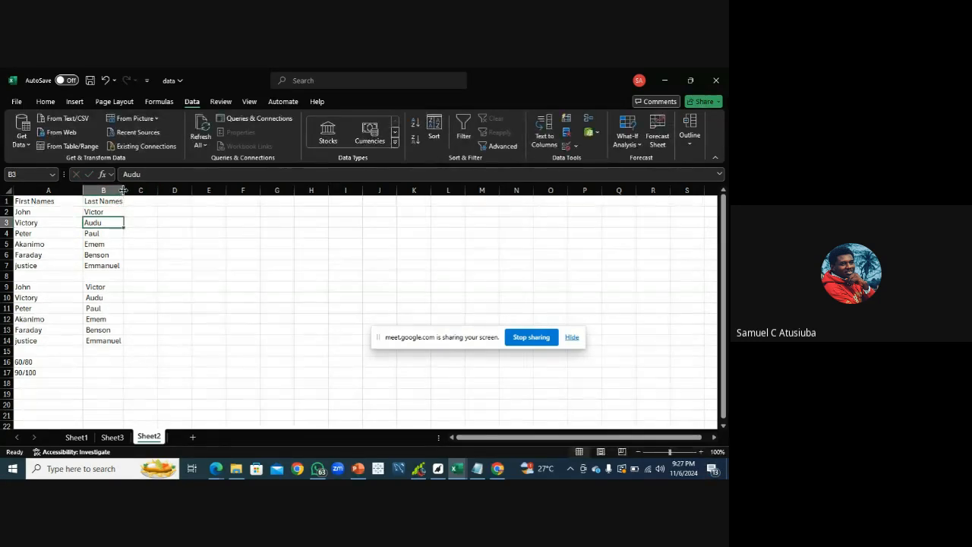
pyautogui.moveTo(124, 190); pyautogui.dragTo(130, 189)
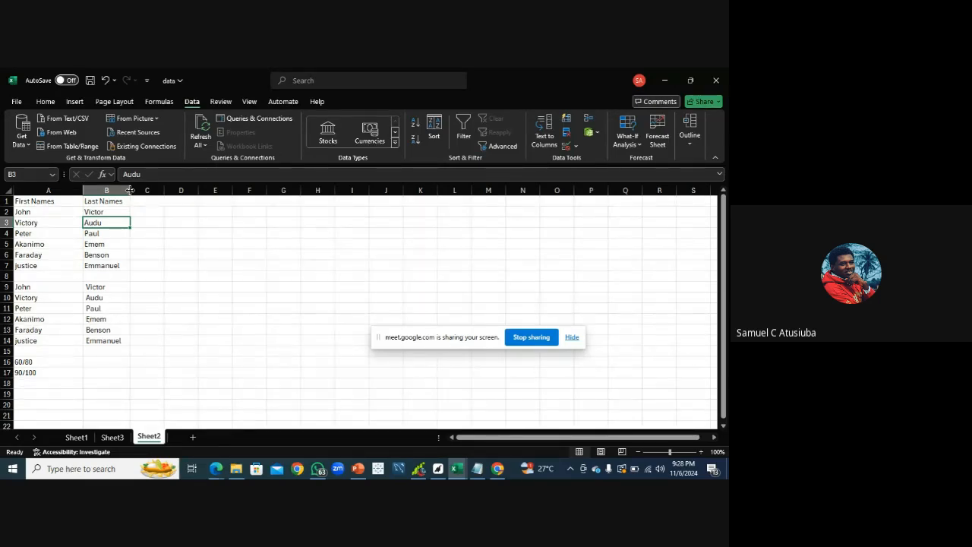
pyautogui.click(217, 469)
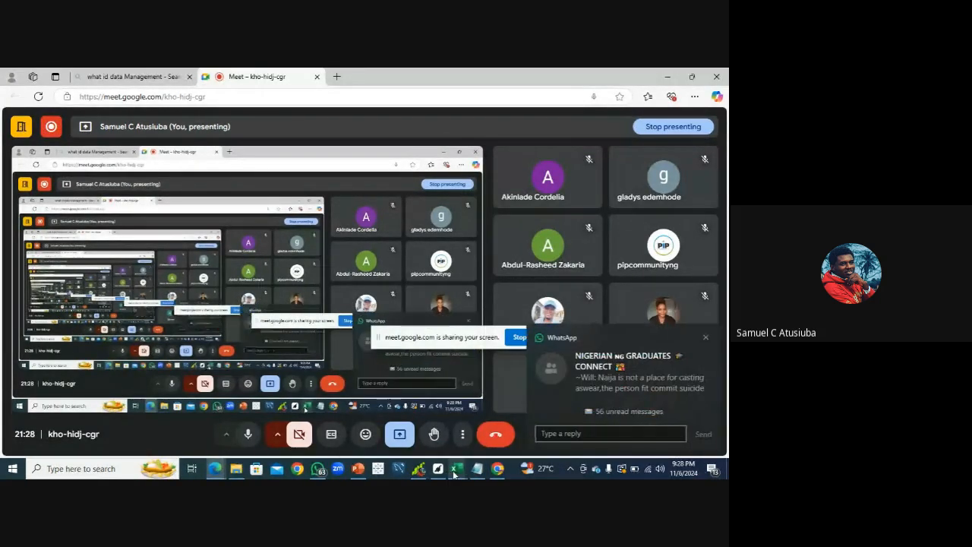
pyautogui.moveTo(454, 470)
pyautogui.click(471, 435)
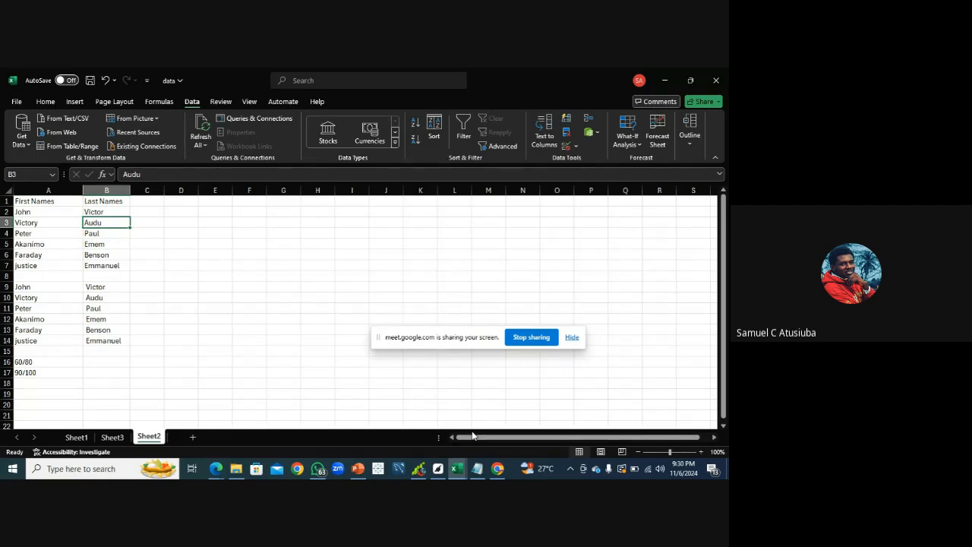
# Enter the header Full Name in C1
pyautogui.click(154, 205)
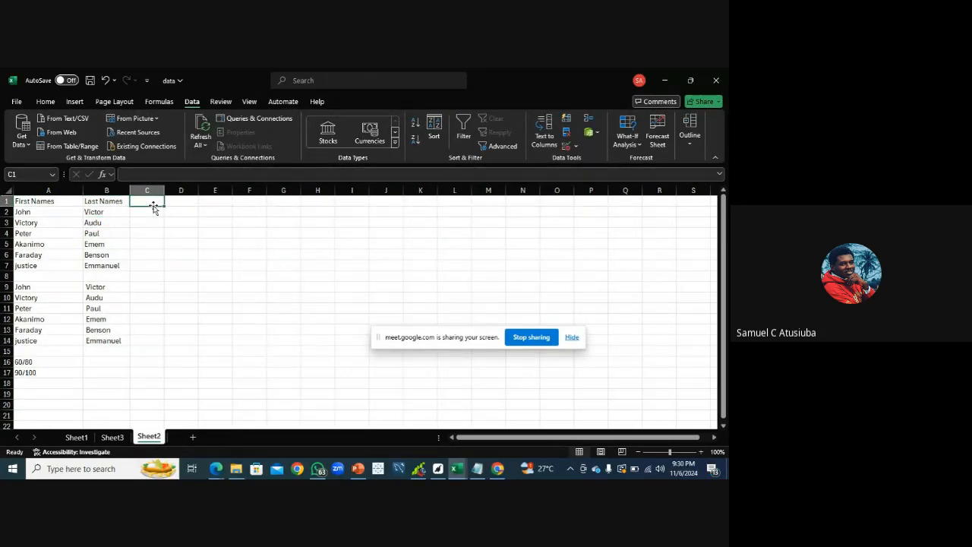
pyautogui.write('Full')
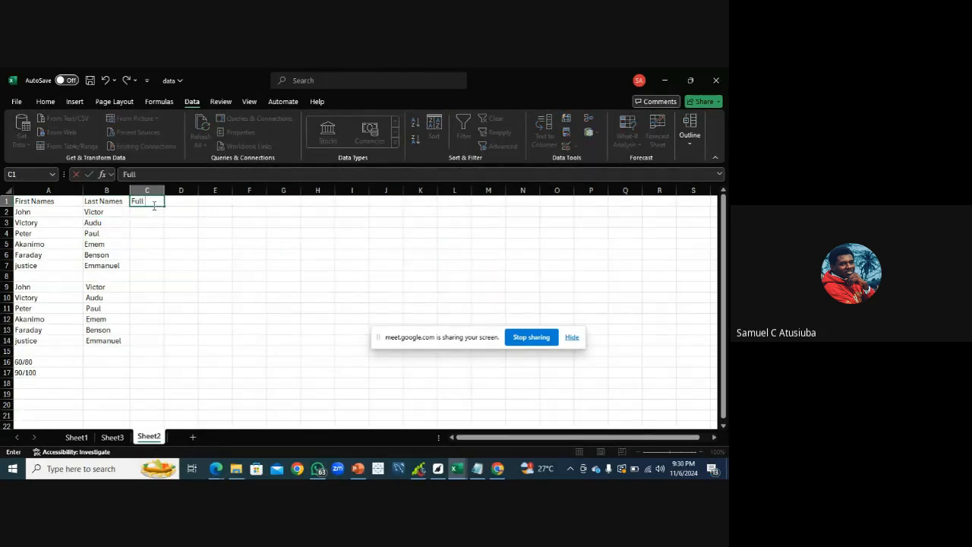
pyautogui.write(' Name')
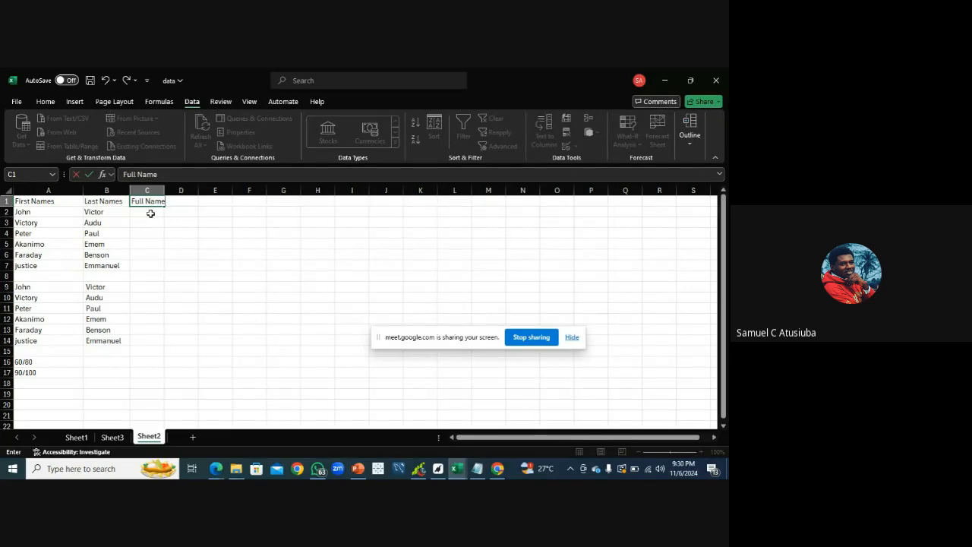
pyautogui.click(150, 214)
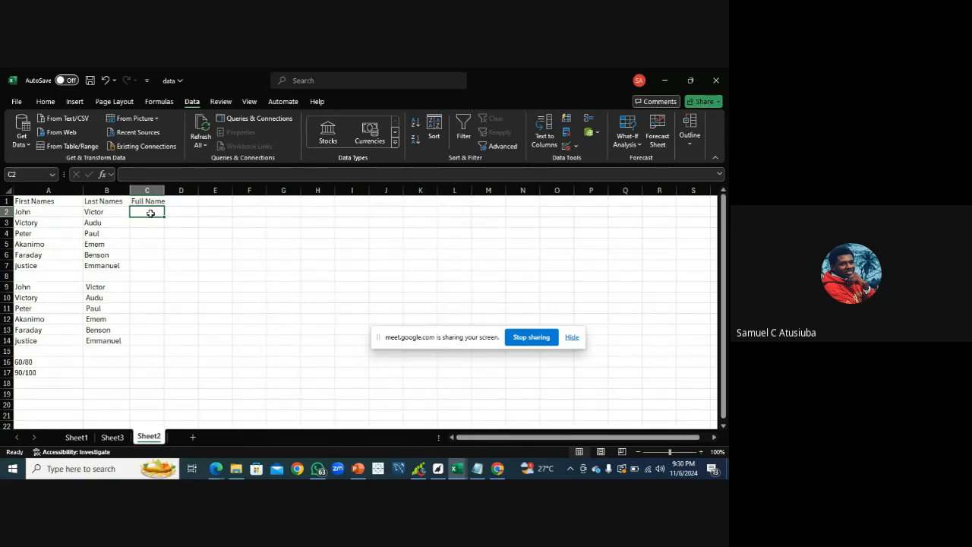
# In C2, begin the formula =A2&" "& joining the first name with a space
pyautogui.write('=')
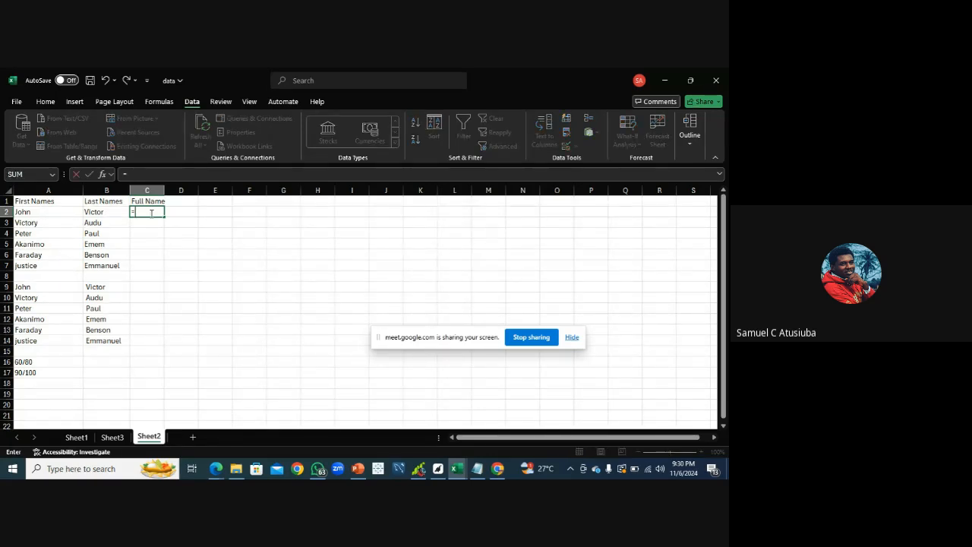
pyautogui.click(40, 213)
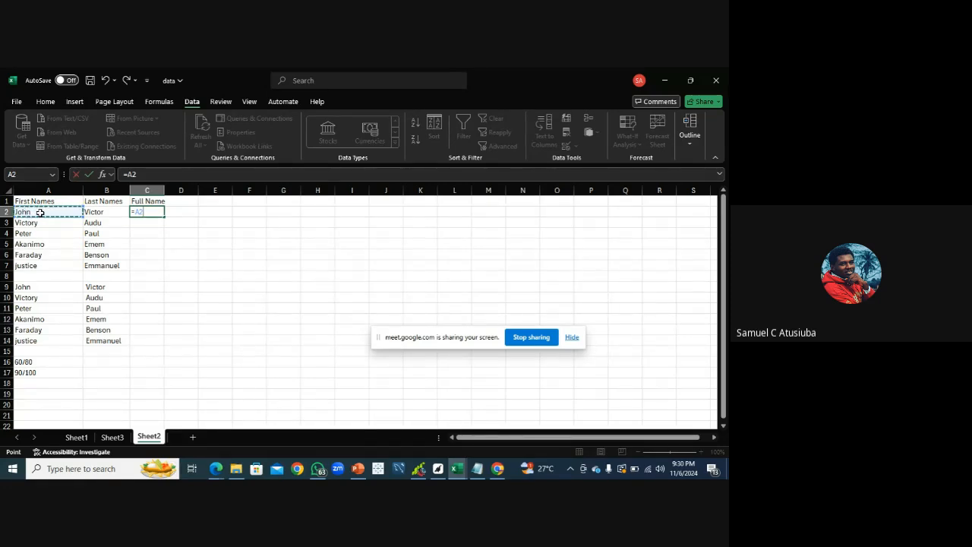
pyautogui.write('&"')
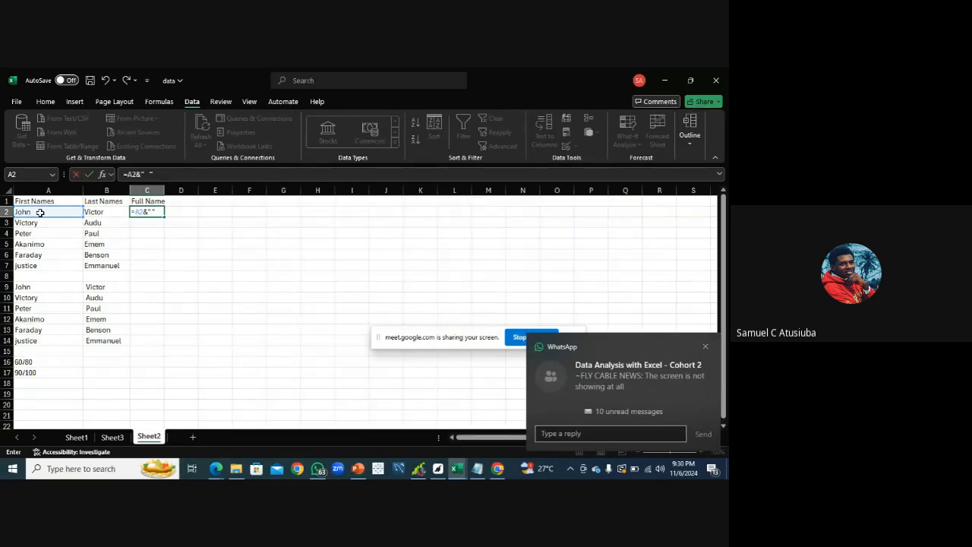
pyautogui.write('&')
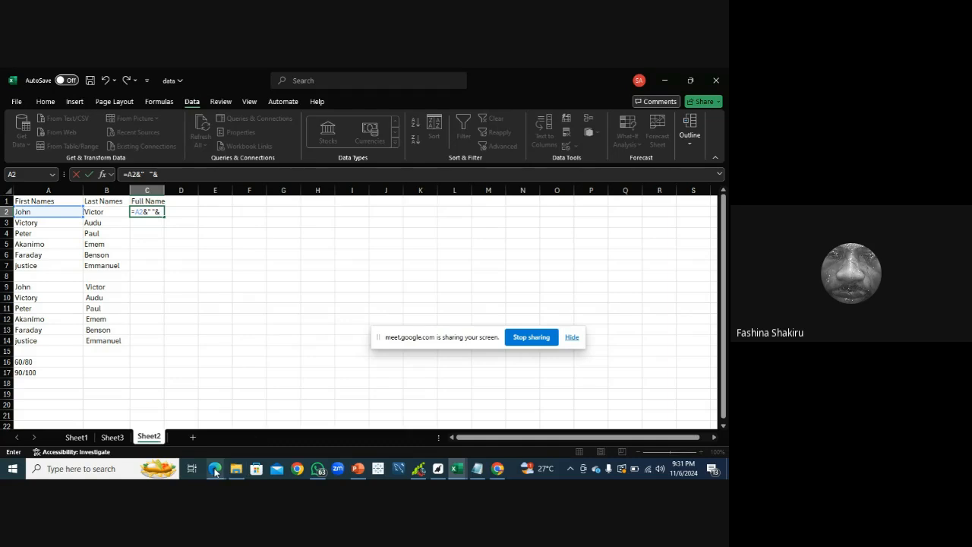
pyautogui.click(215, 471)
pyautogui.click(179, 436)
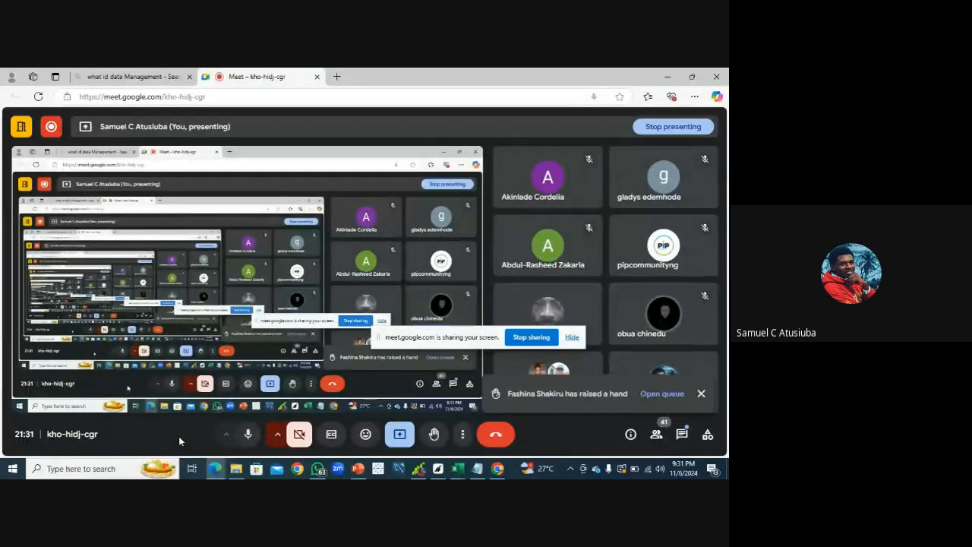
pyautogui.click(488, 339)
pyautogui.moveTo(488, 338); pyautogui.dragTo(329, 389)
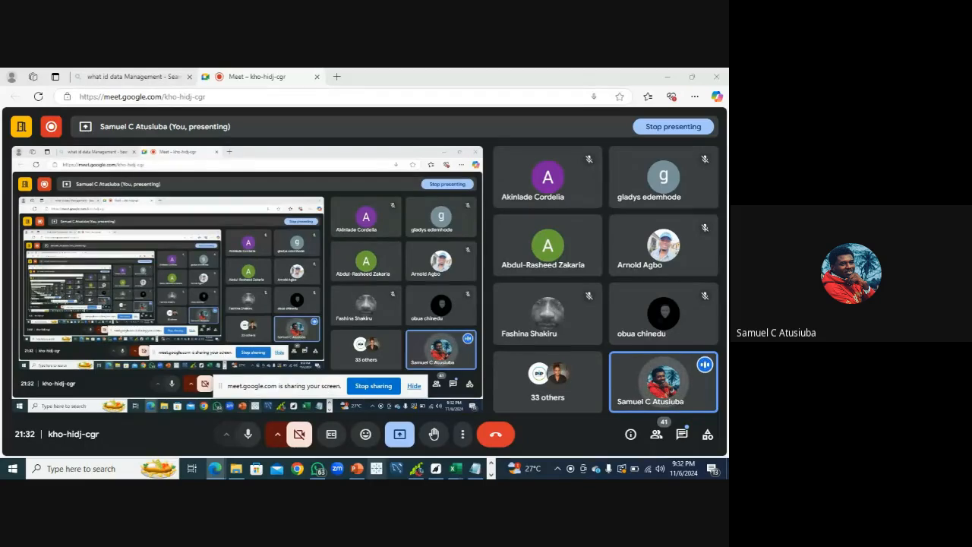
pyautogui.moveTo(454, 471)
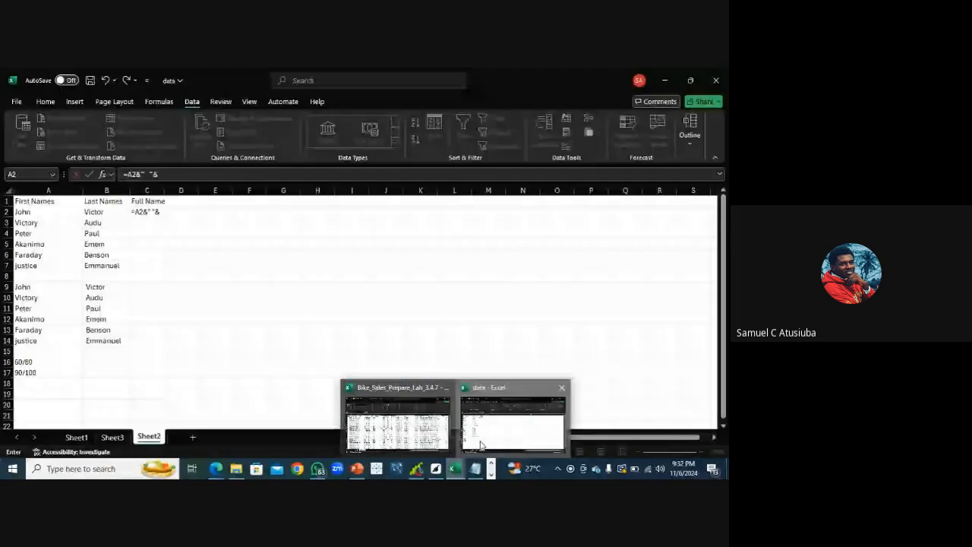
pyautogui.click(481, 444)
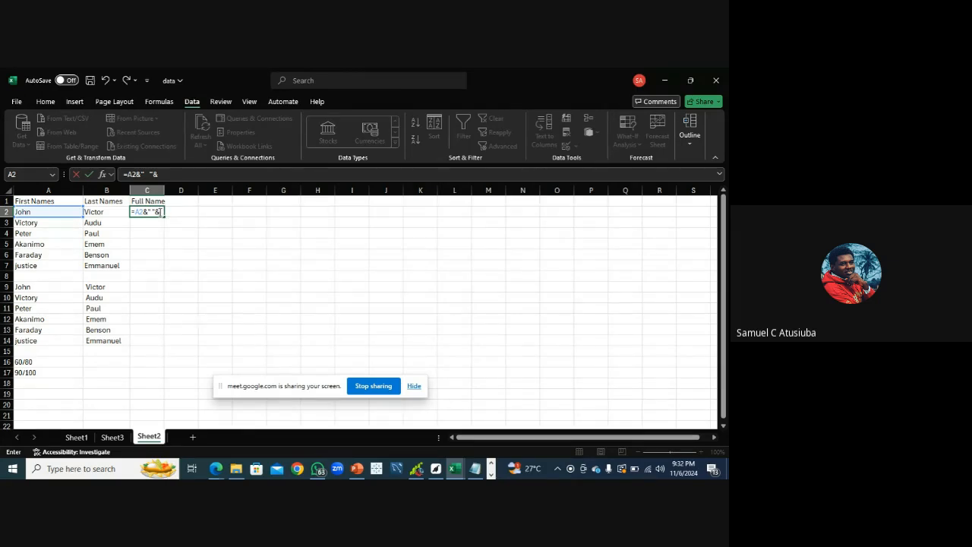
# Complete the C2 formula as =A2&" "&B2 by adding the last name B2, and enter it
pyautogui.click(104, 212)
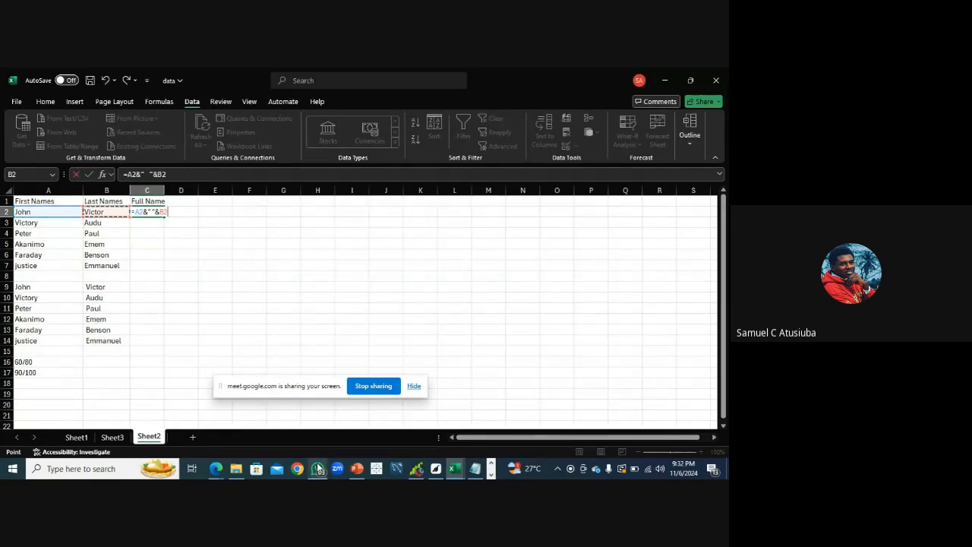
pyautogui.moveTo(216, 468)
pyautogui.click(169, 435)
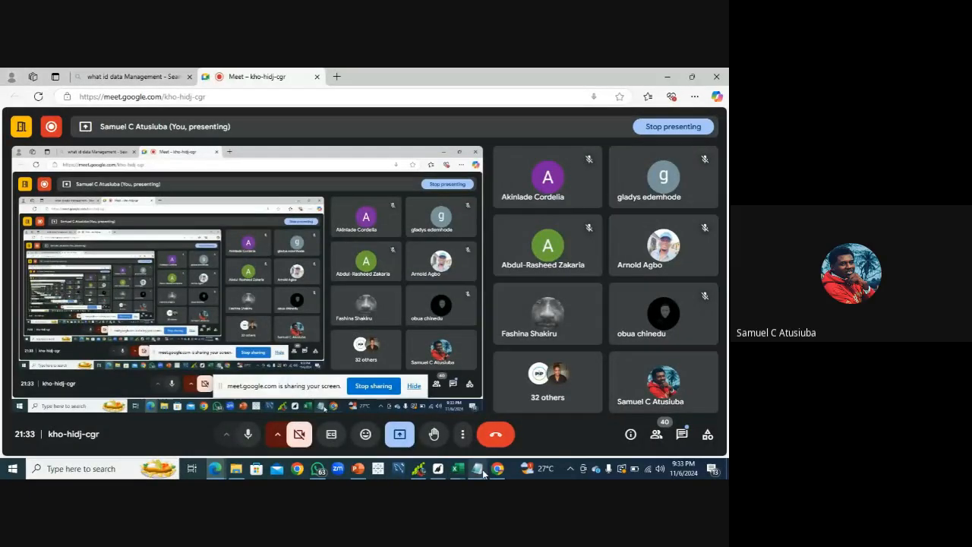
pyautogui.moveTo(462, 477)
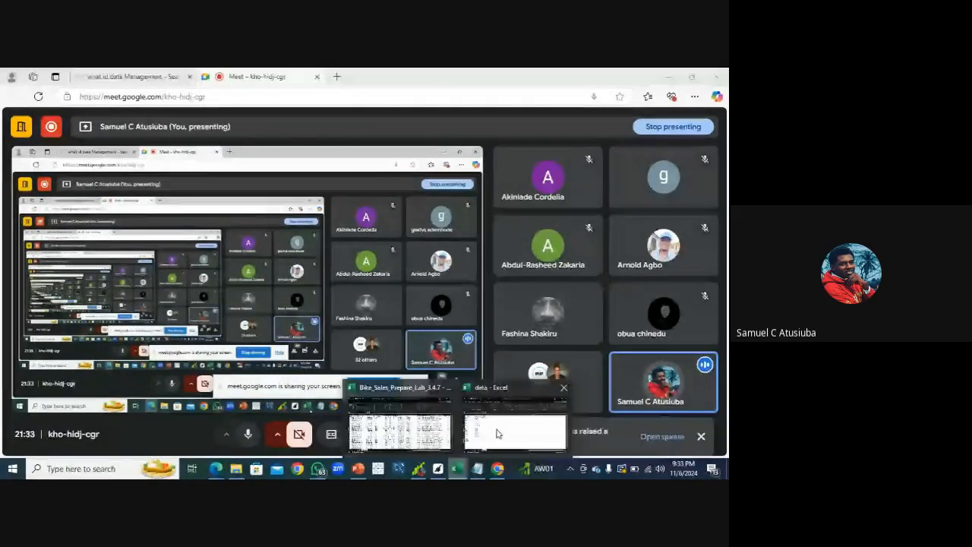
pyautogui.click(497, 434)
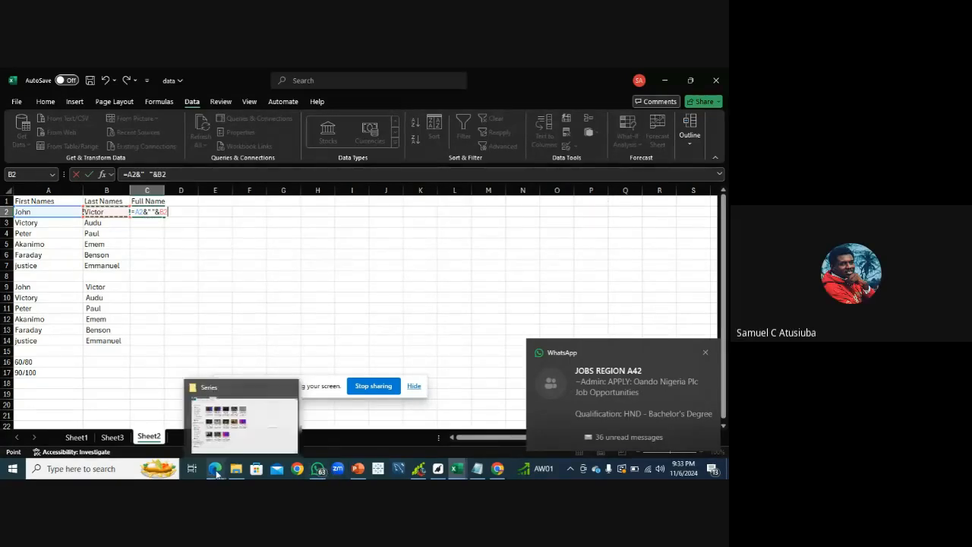
pyautogui.moveTo(297, 469)
pyautogui.click(183, 439)
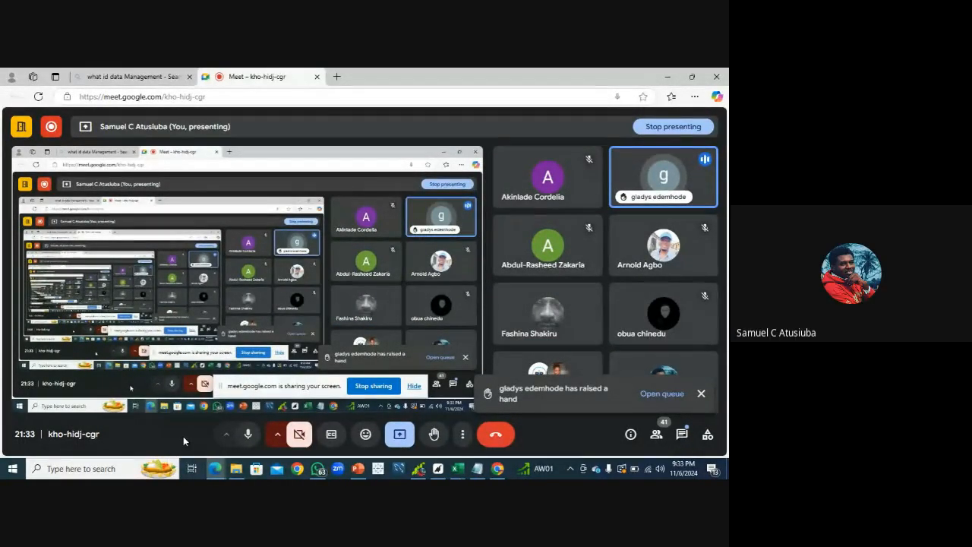
pyautogui.click(458, 468)
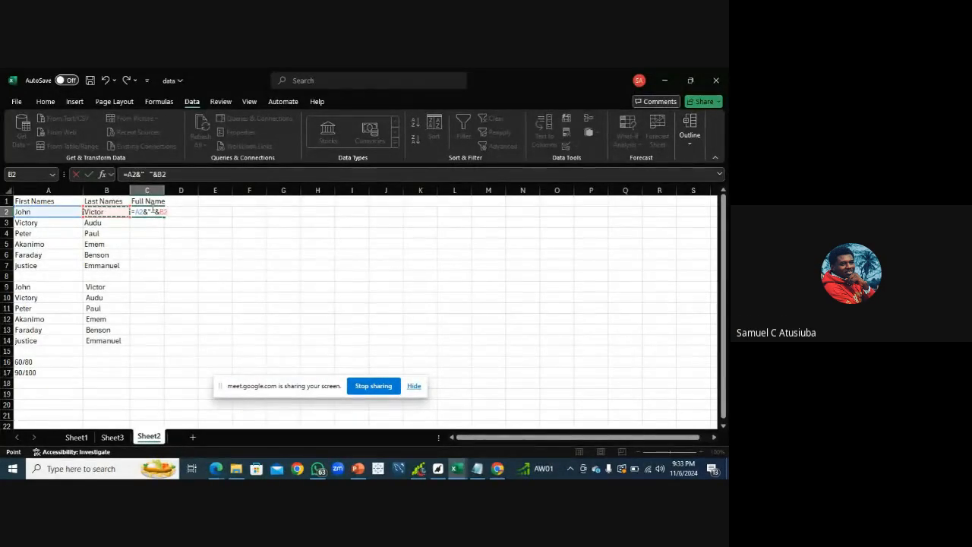
pyautogui.click(152, 207)
pyautogui.hotkey('ctrl', 'Return')
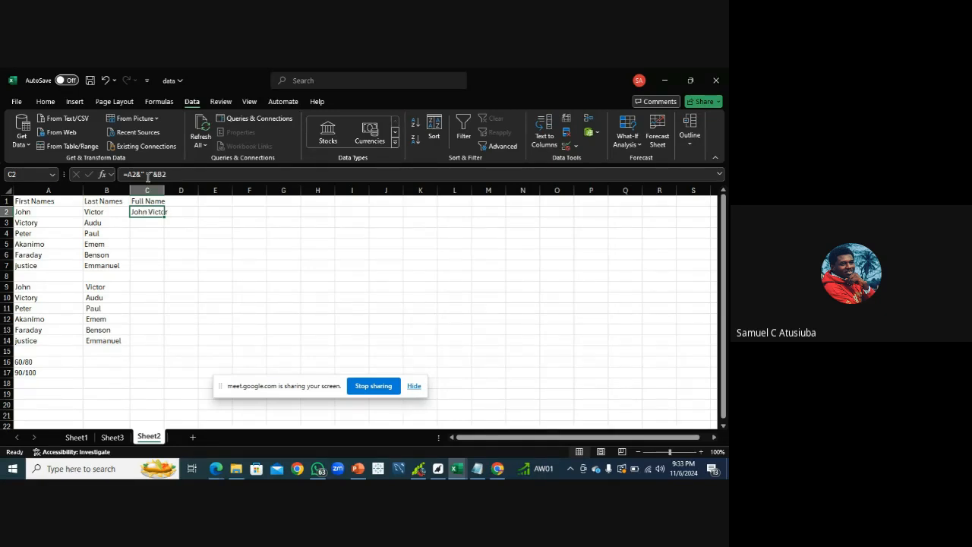
# Remove the space between the quotes in the C2 formula, then put it back
pyautogui.click(148, 174)
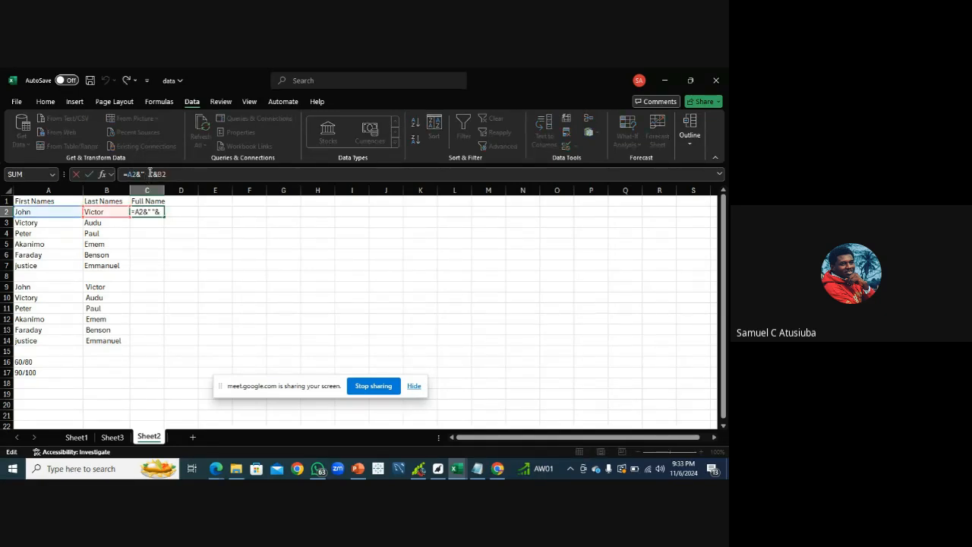
pyautogui.press('BackSpace')
pyautogui.press('Return')
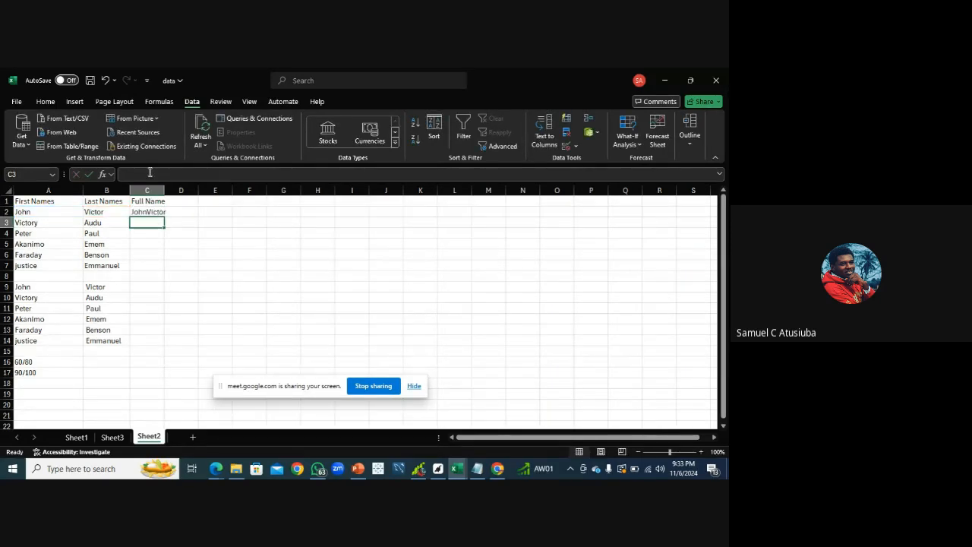
pyautogui.click(144, 212)
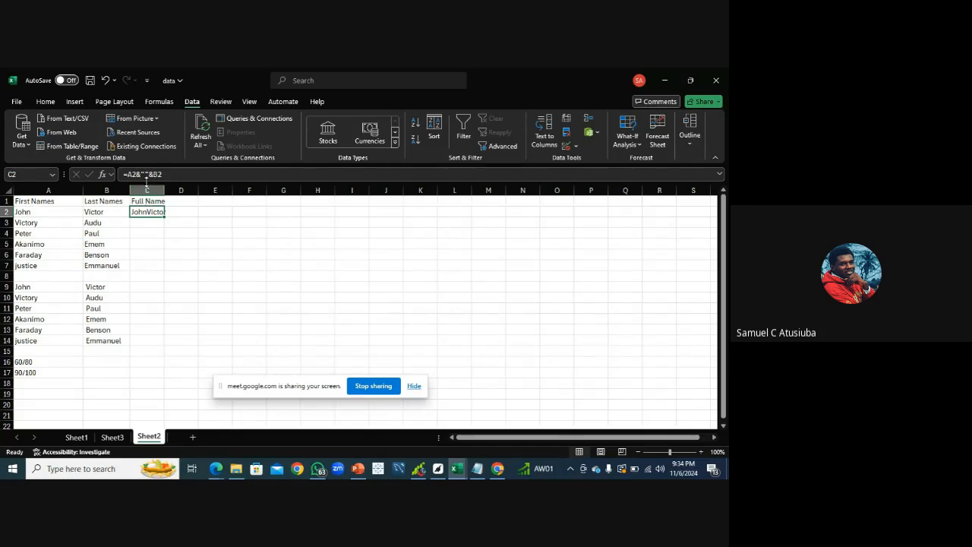
pyautogui.click(146, 175)
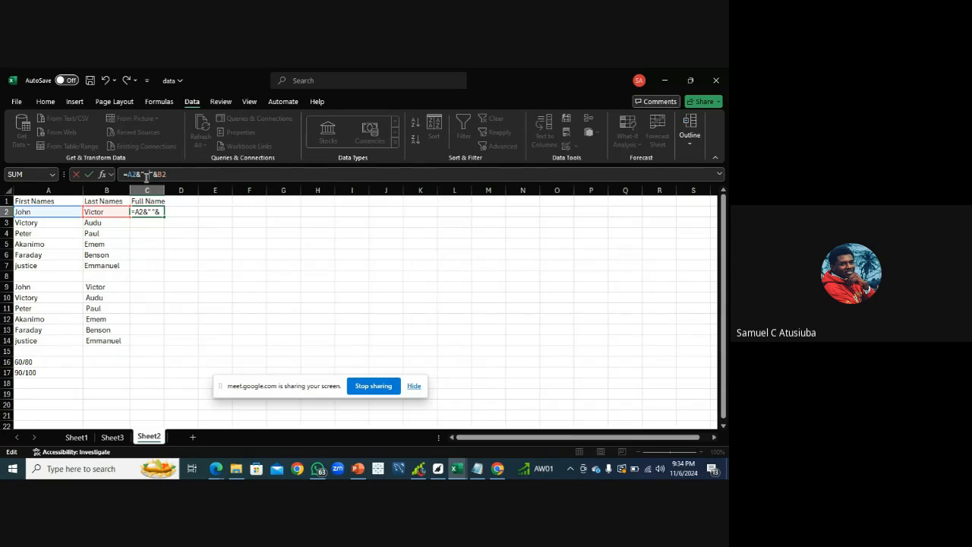
pyautogui.press('Return')
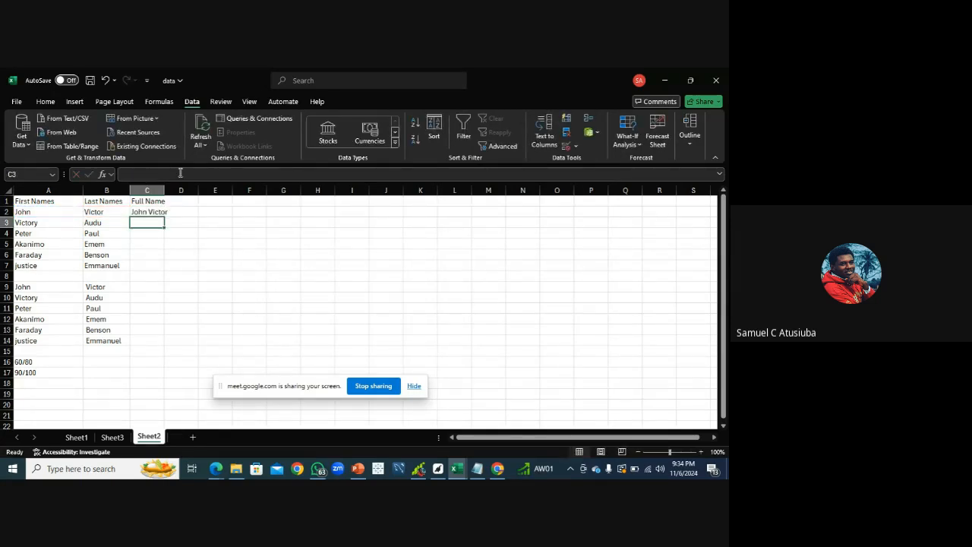
# Fill the C2 full-name formula down to C7 and widen column C to fit
pyautogui.click(154, 212)
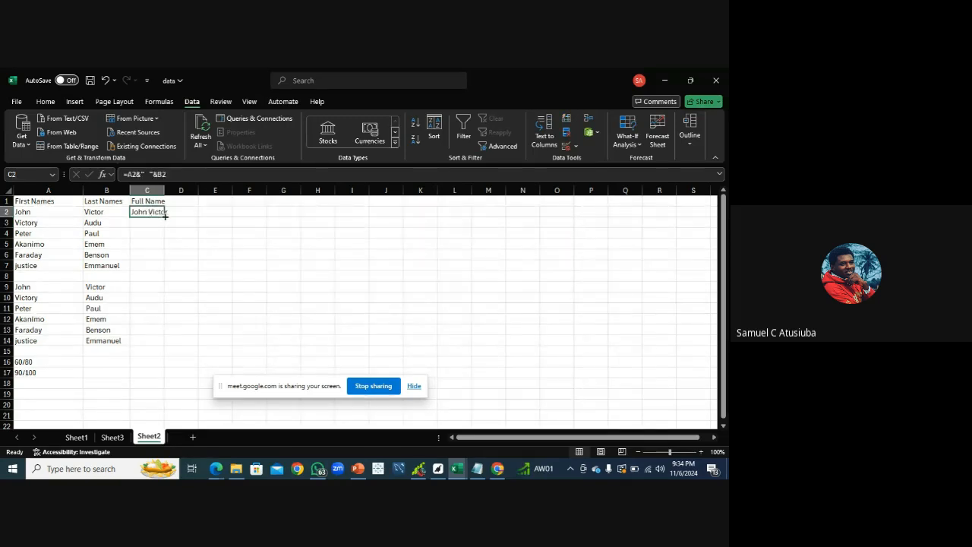
pyautogui.doubleClick(164, 218)
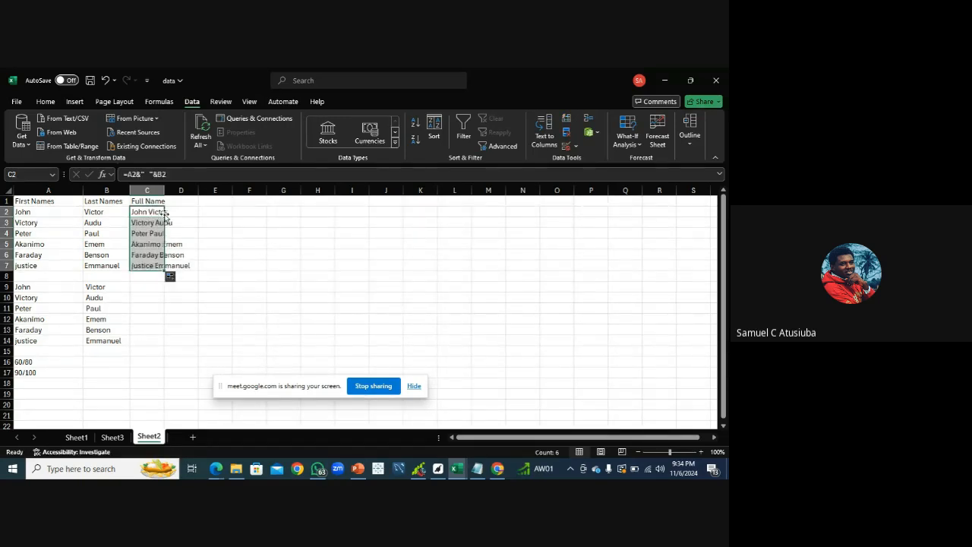
pyautogui.moveTo(164, 189); pyautogui.dragTo(190, 189)
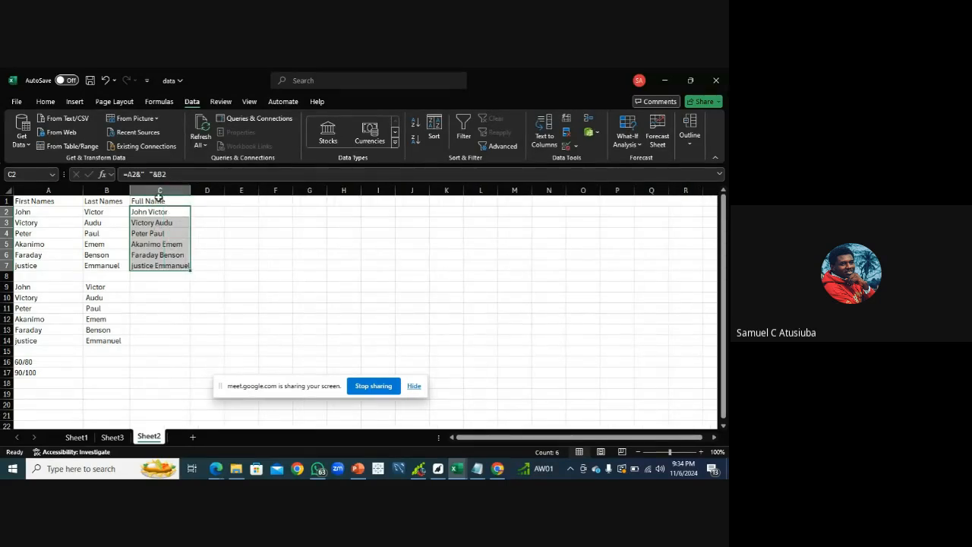
# Try to copy the C2 formula text into C9
pyautogui.moveTo(169, 175); pyautogui.dragTo(119, 175)
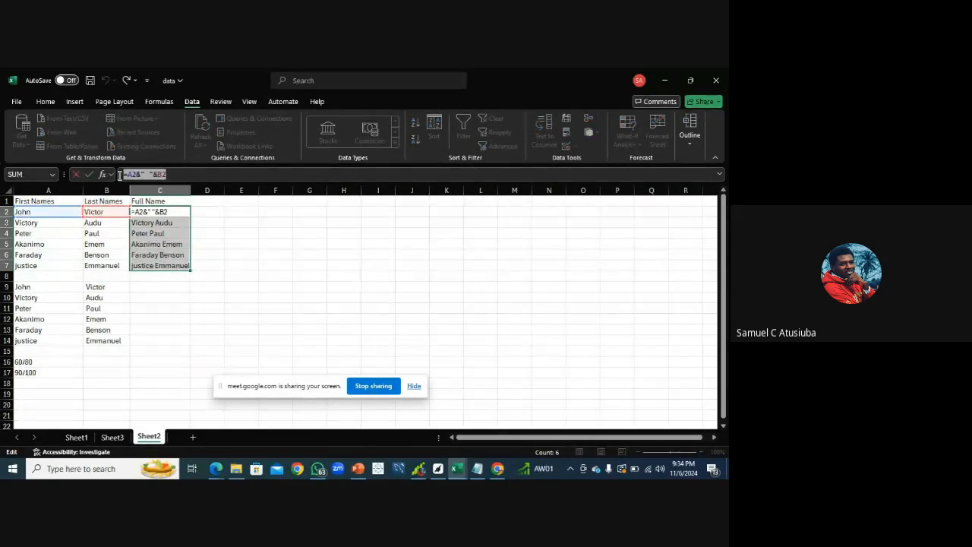
pyautogui.write('=')
pyautogui.click(166, 289)
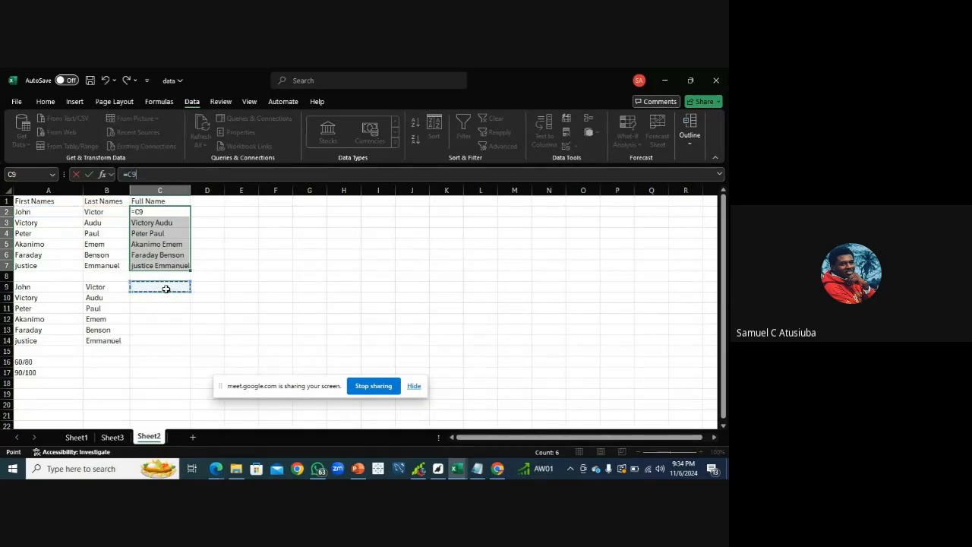
pyautogui.hotkey('ctrl', 'v')
pyautogui.press('BackSpace')
pyautogui.press('BackSpace')
pyautogui.press('BackSpace')
pyautogui.press('BackSpace')
pyautogui.press('BackSpace')
pyautogui.press('BackSpace')
pyautogui.press('BackSpace')
pyautogui.press('BackSpace')
pyautogui.press('BackSpace')
pyautogui.press('BackSpace')
pyautogui.press('BackSpace')
pyautogui.press('BackSpace')
pyautogui.press('BackSpace')
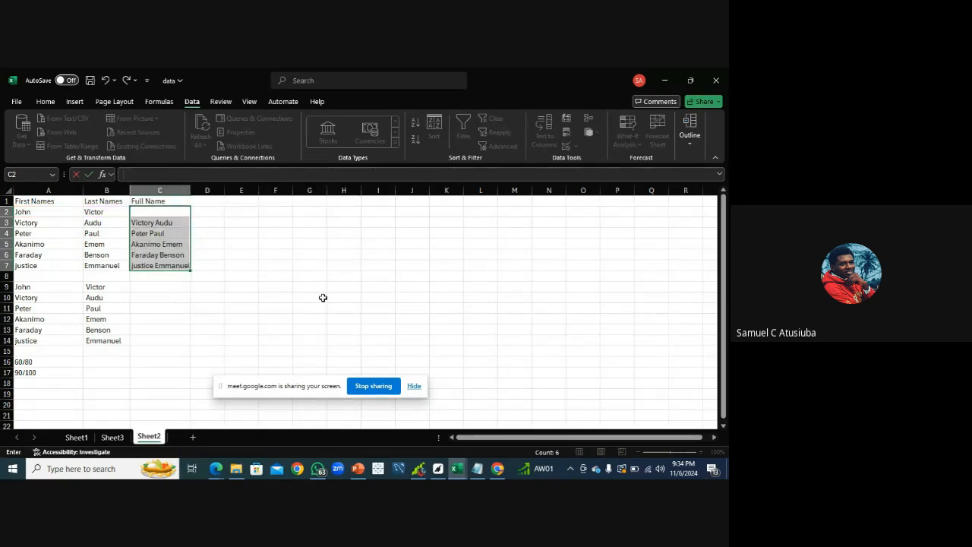
# In C9, enter =A9&", "&B9 to join first and last names with a comma and space
pyautogui.click(159, 287)
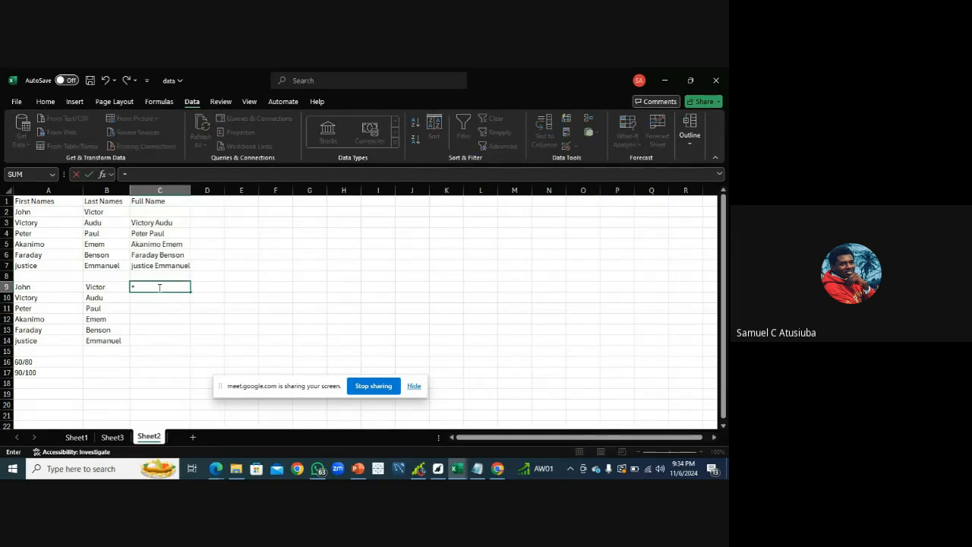
pyautogui.write('=')
pyautogui.click(43, 289)
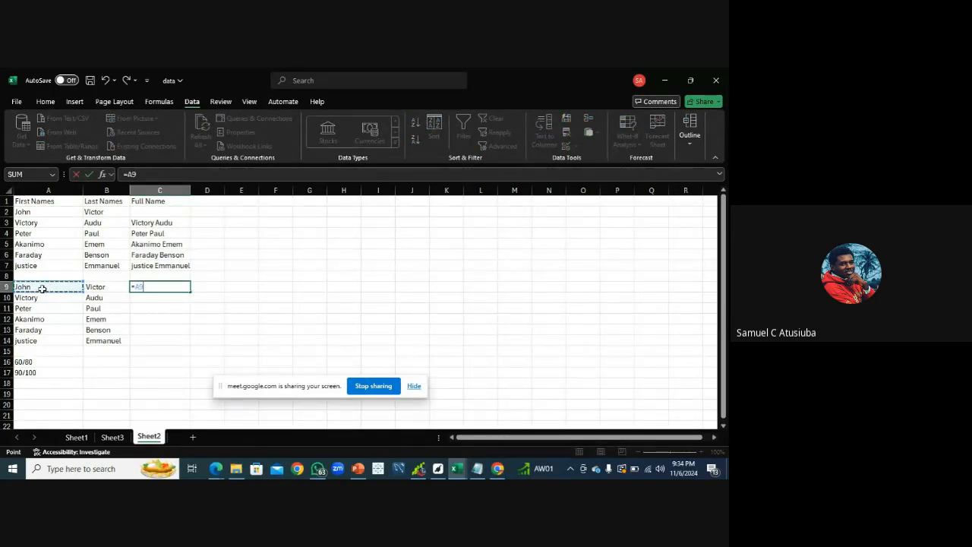
pyautogui.write('(')
pyautogui.press('BackSpace')
pyautogui.write('&" "&')
pyautogui.click(102, 287)
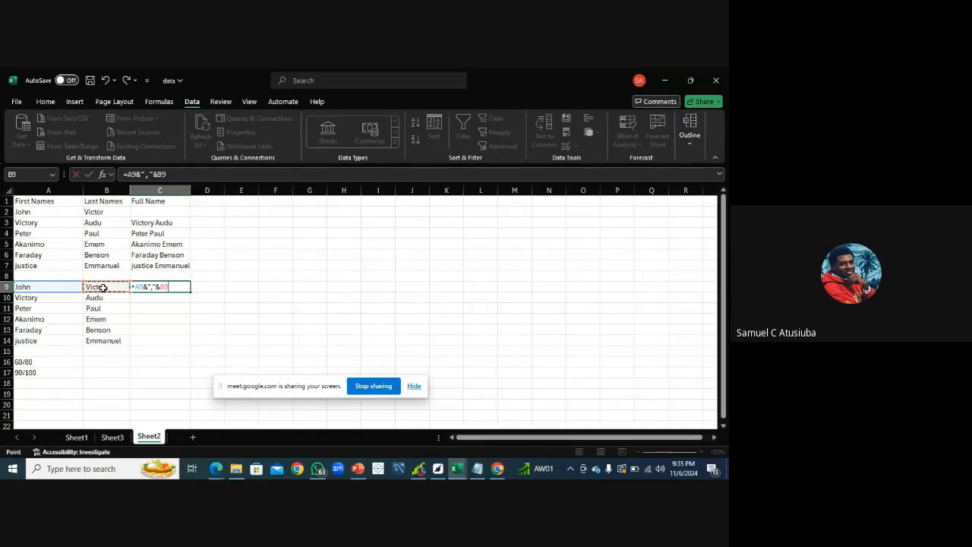
pyautogui.press('Return')
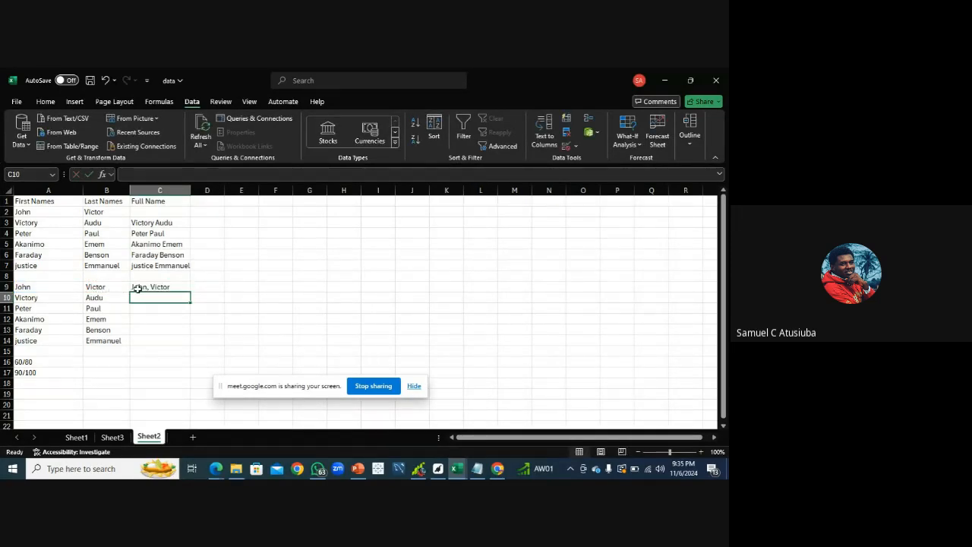
# Fill the C9 comma-separated formula down to C14
pyautogui.click(139, 289)
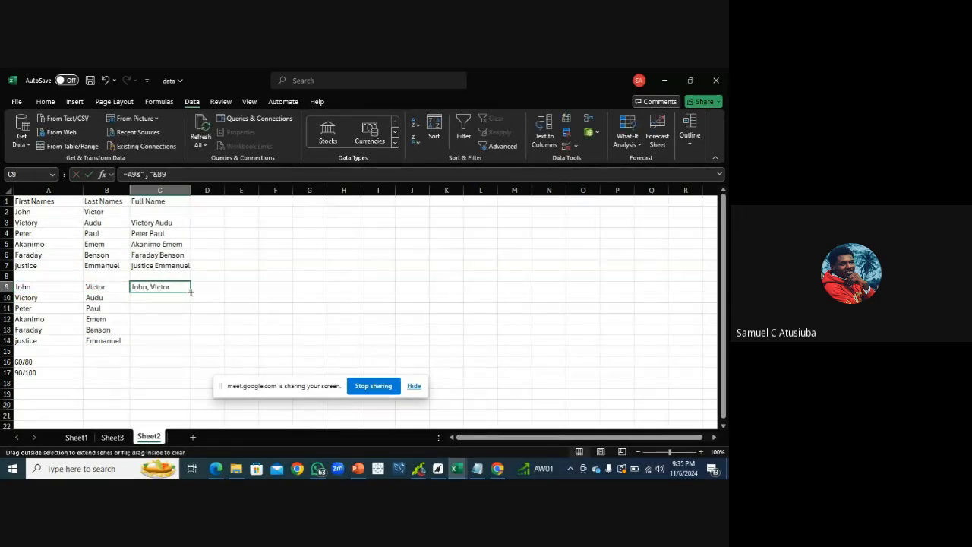
pyautogui.doubleClick(189, 291)
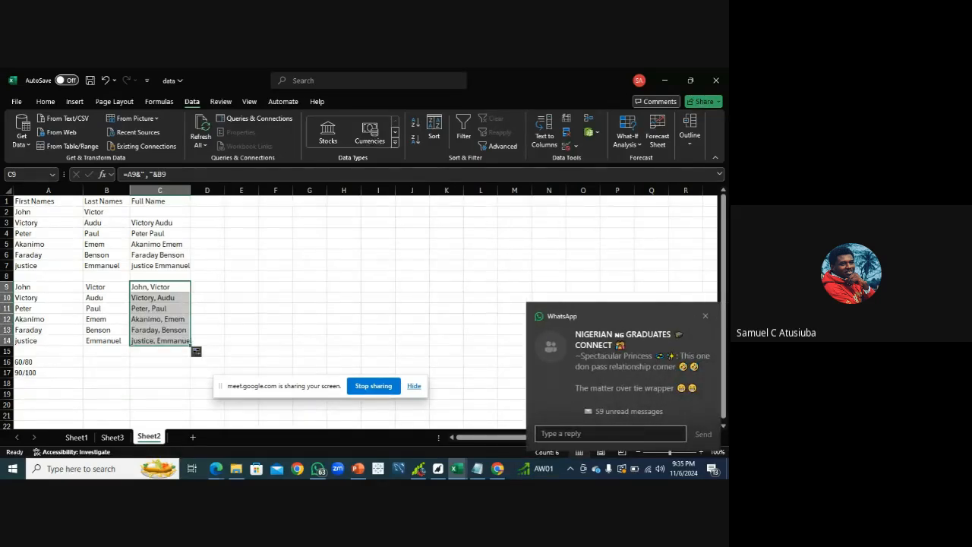
pyautogui.click(706, 316)
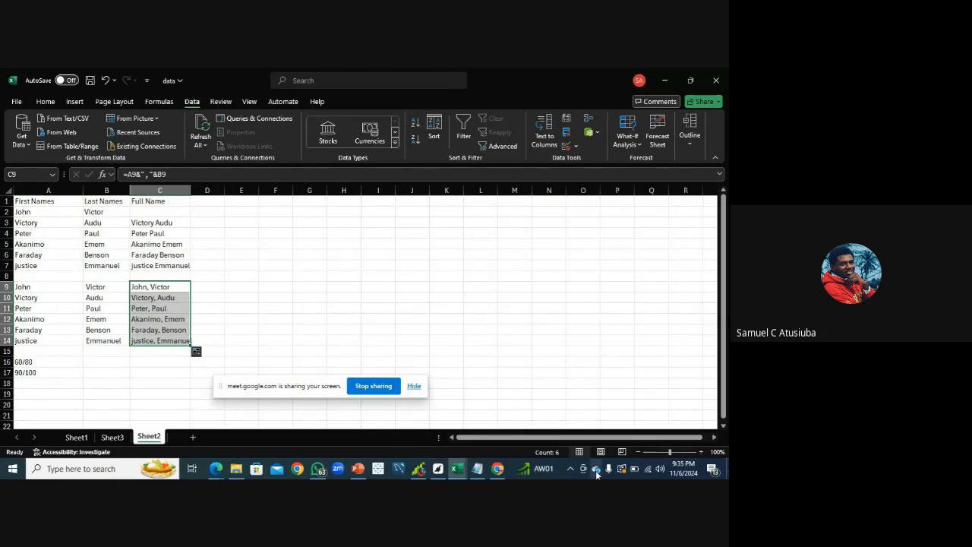
# Review the CONCAT example =CONCAT(A2," ",B2) in the Notepad class notes, then return to the spreadsheet
pyautogui.moveTo(497, 469)
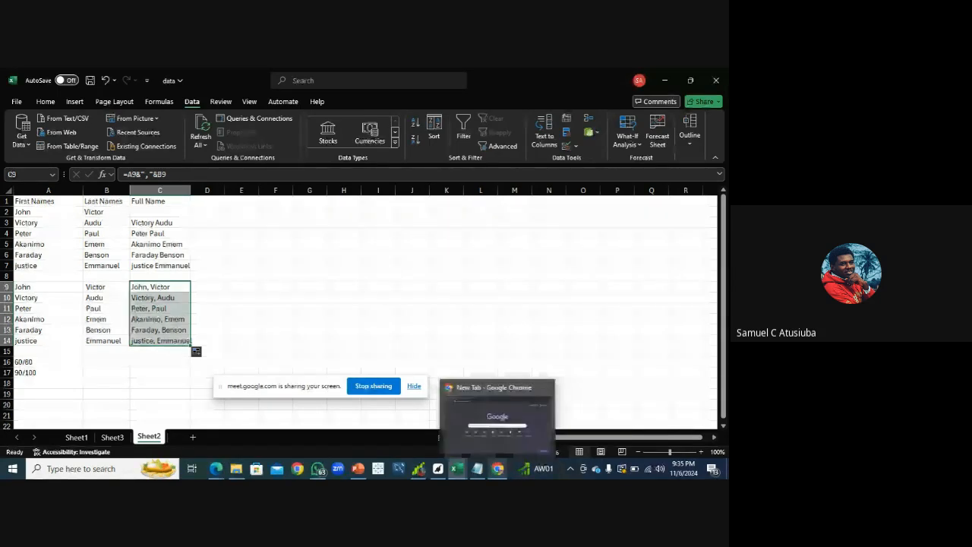
pyautogui.click(474, 469)
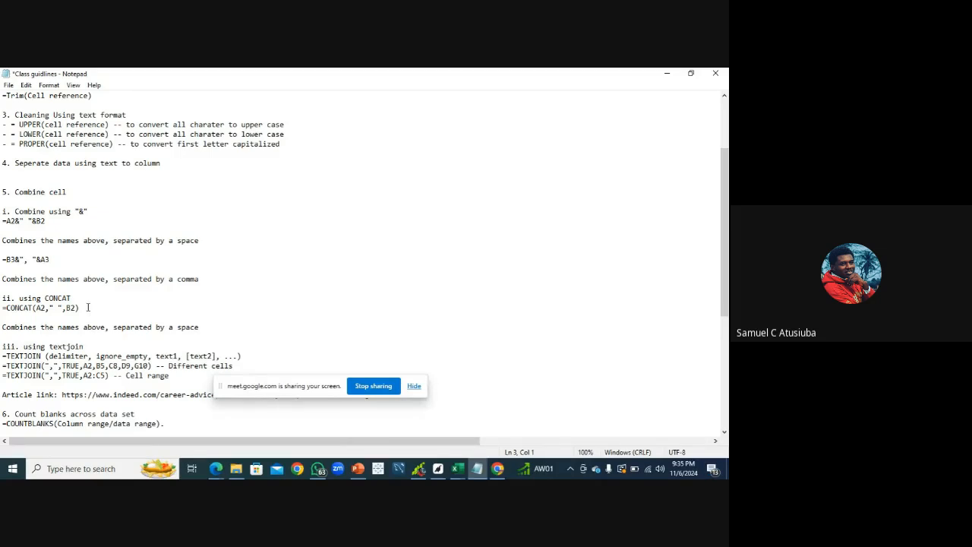
pyautogui.moveTo(87, 307); pyautogui.dragTo(2, 310)
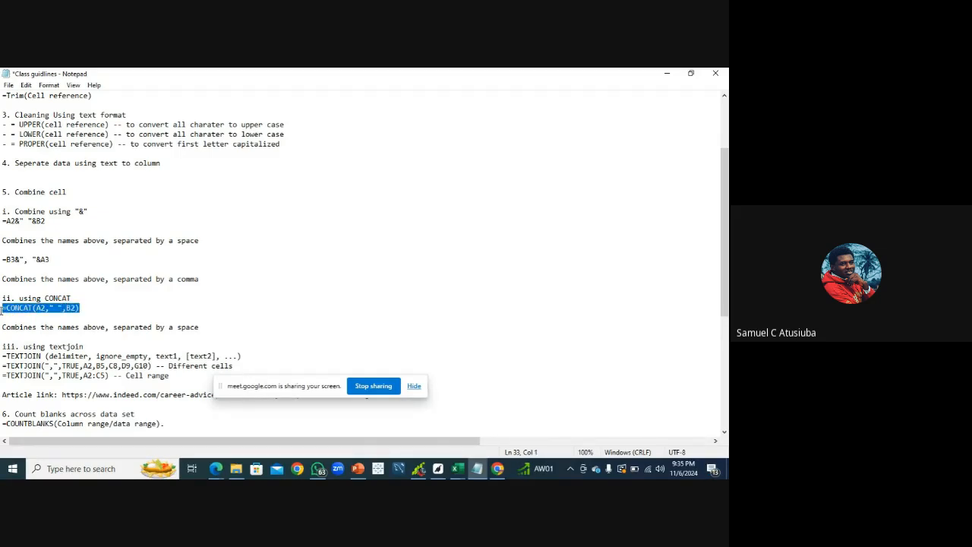
pyautogui.click(158, 315)
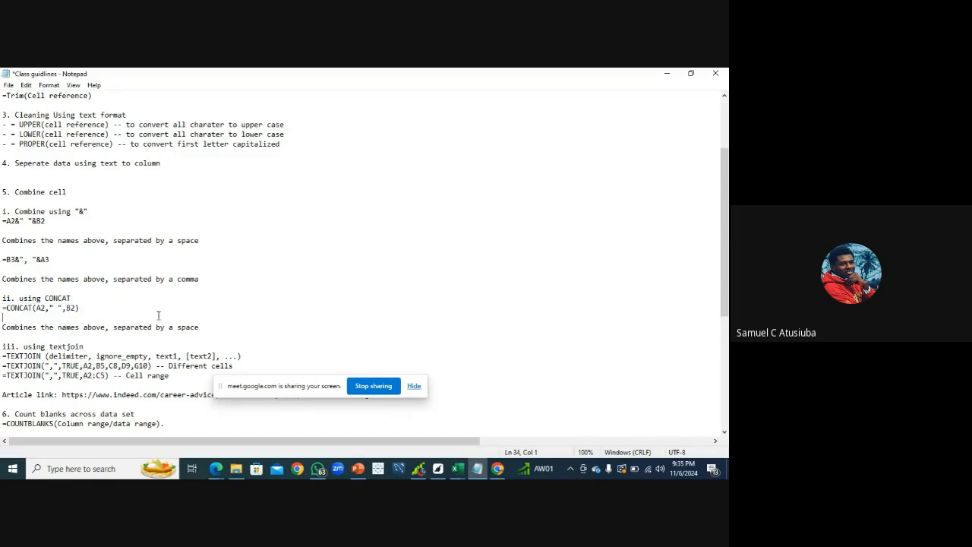
pyautogui.click(460, 472)
pyautogui.click(514, 426)
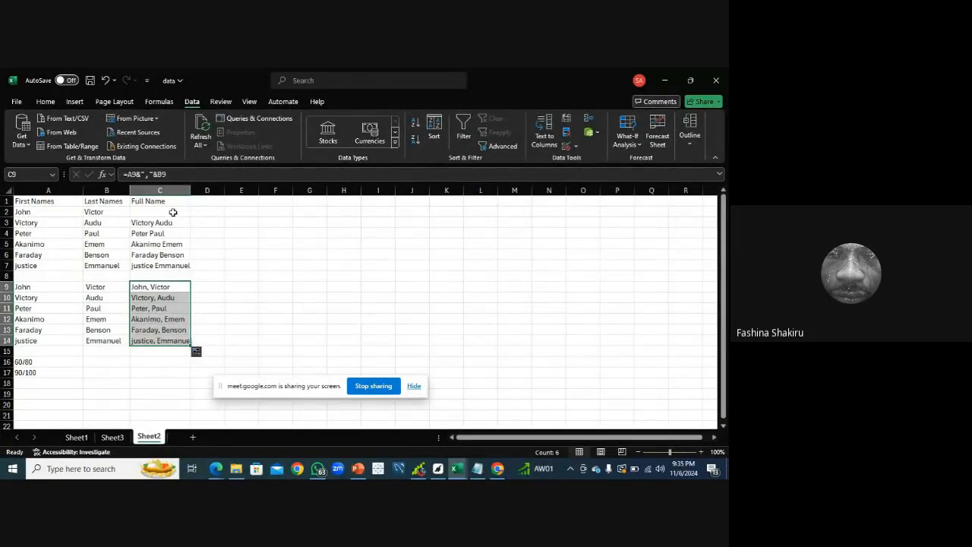
# Restore the full-name formula in C2 by filling it up from C3
pyautogui.click(173, 212)
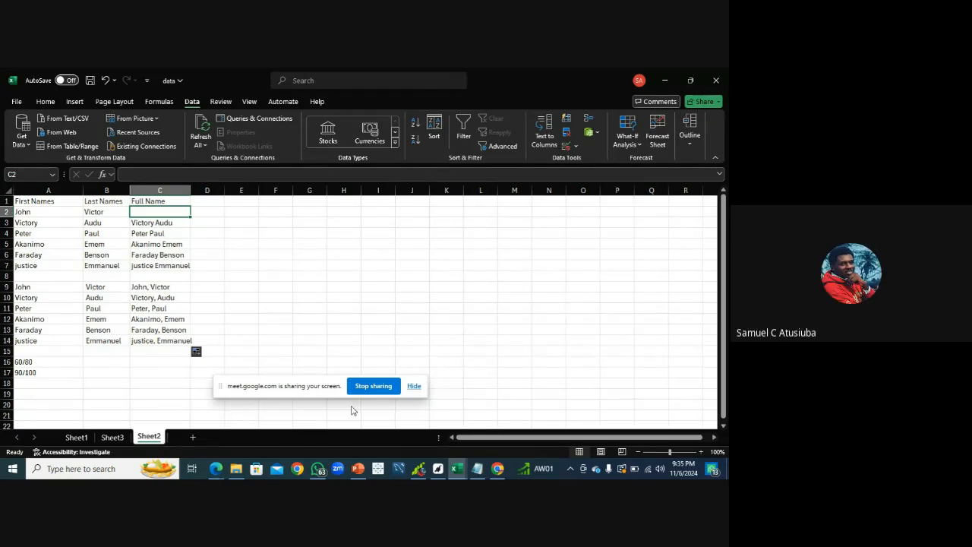
pyautogui.moveTo(357, 469)
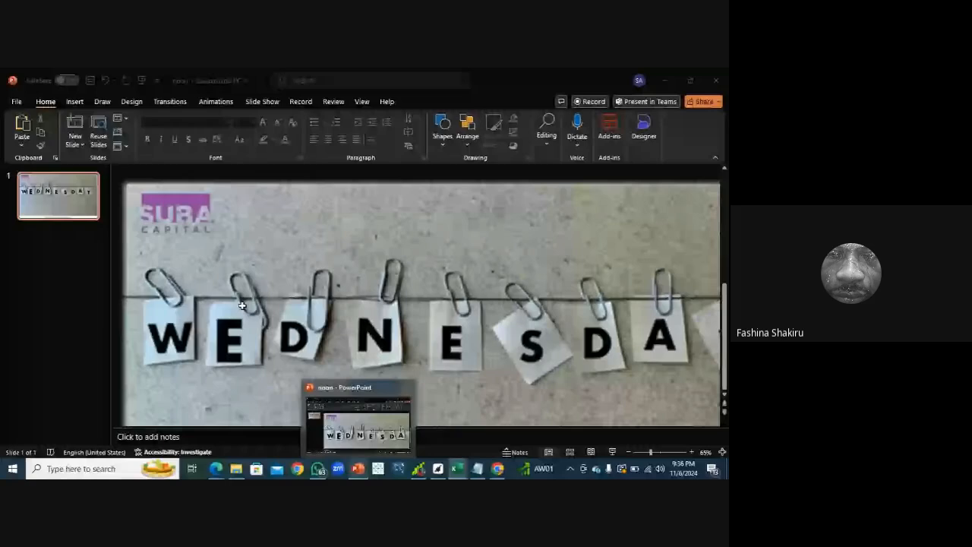
pyautogui.click(198, 213)
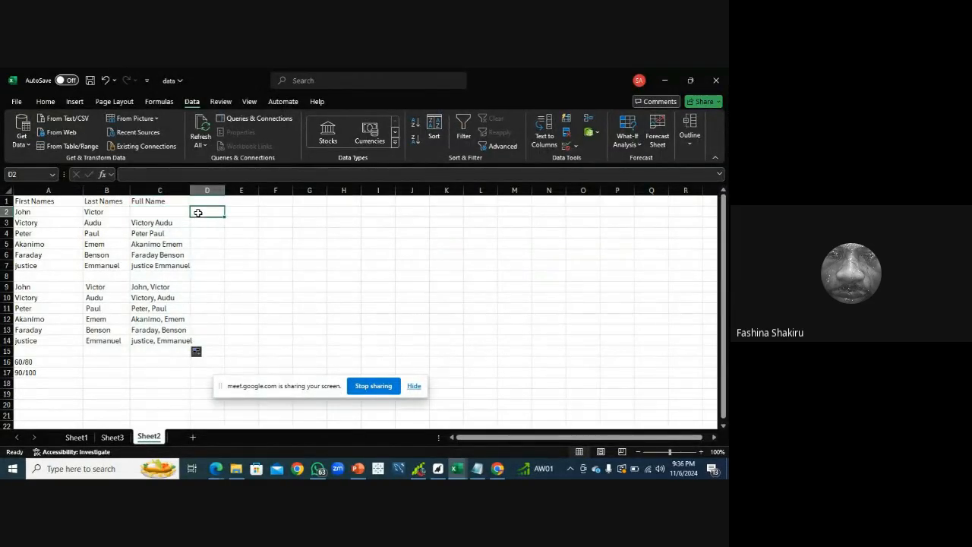
pyautogui.click(169, 213)
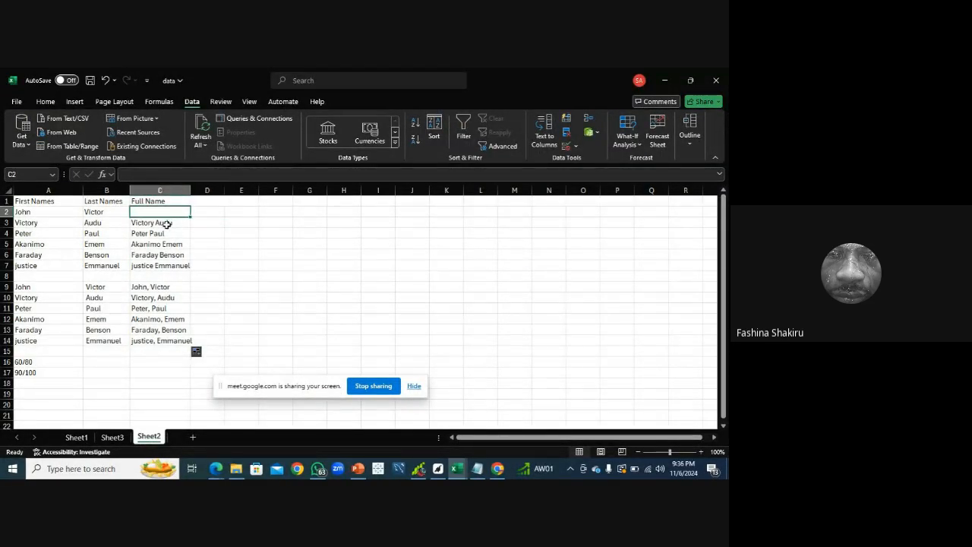
pyautogui.click(166, 222)
pyautogui.moveTo(191, 221); pyautogui.dragTo(186, 209)
pyautogui.click(202, 213)
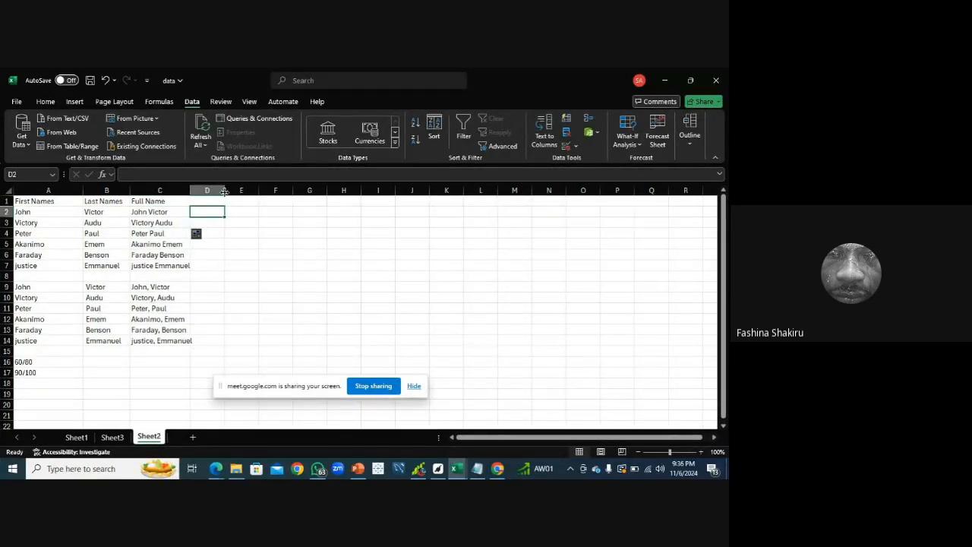
# Widen column D and start a CONCAT formula in D2 referencing A2 and B2
pyautogui.moveTo(225, 189); pyautogui.dragTo(265, 193)
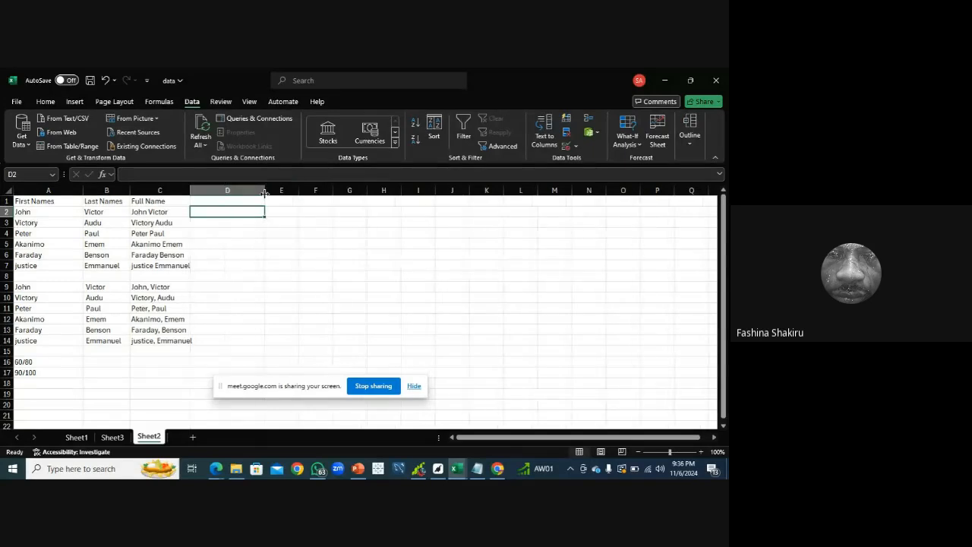
pyautogui.write('=')
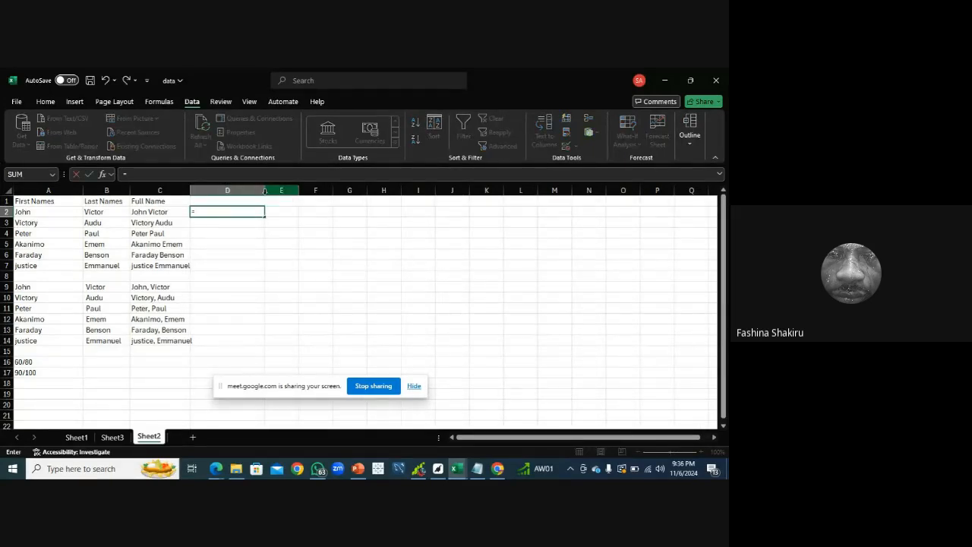
pyautogui.write('con')
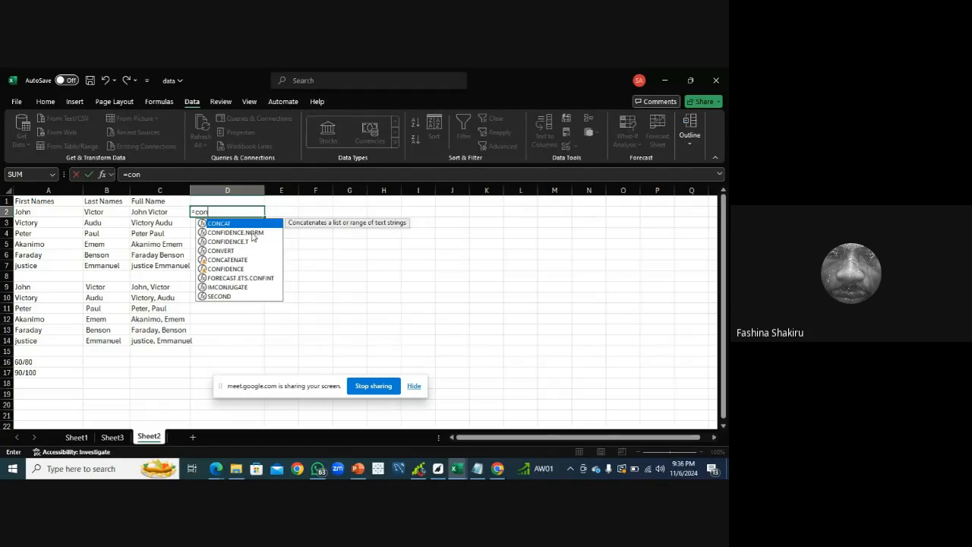
pyautogui.doubleClick(246, 224)
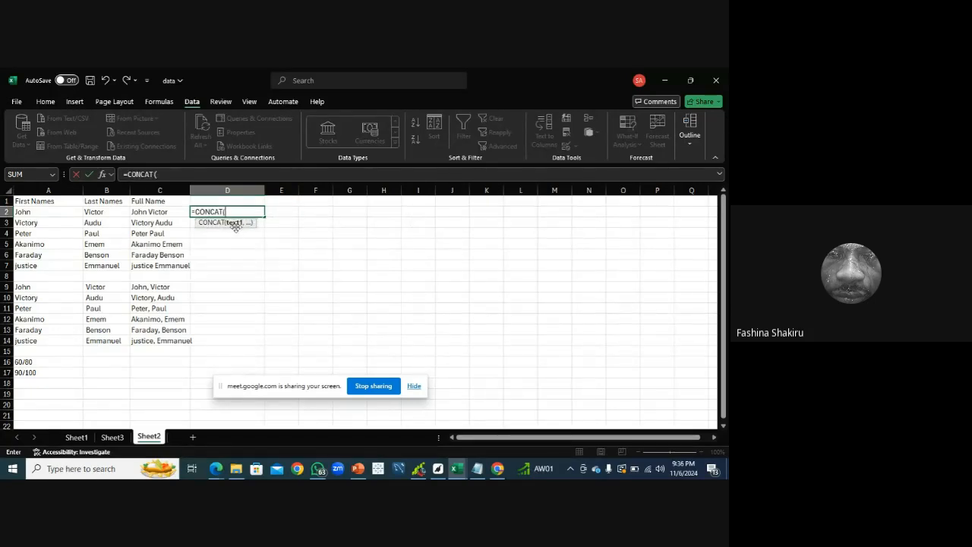
pyautogui.click(26, 214)
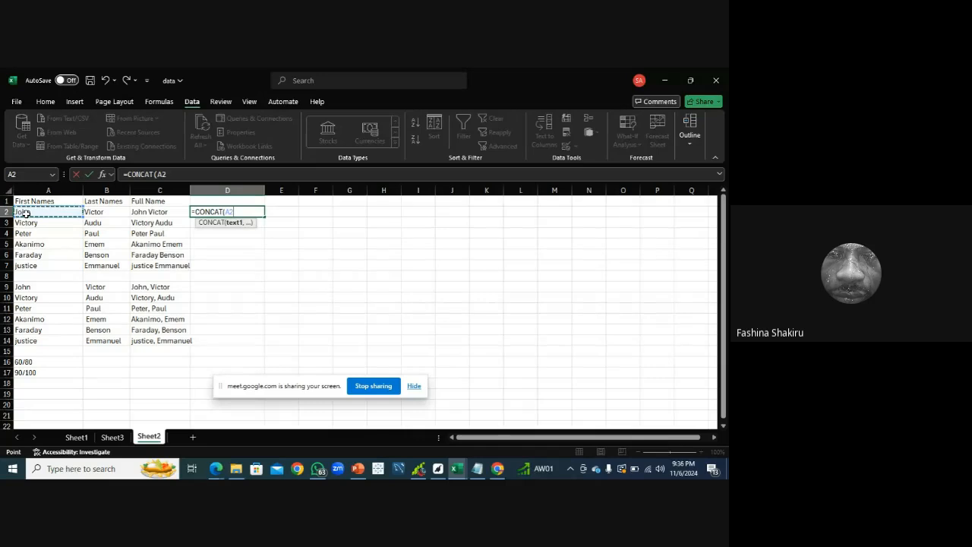
pyautogui.write(',')
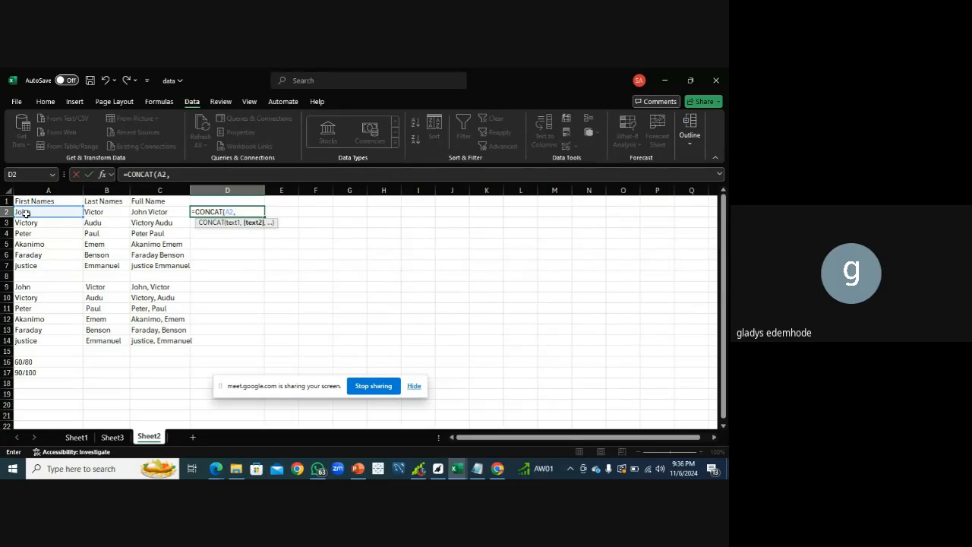
pyautogui.click(93, 212)
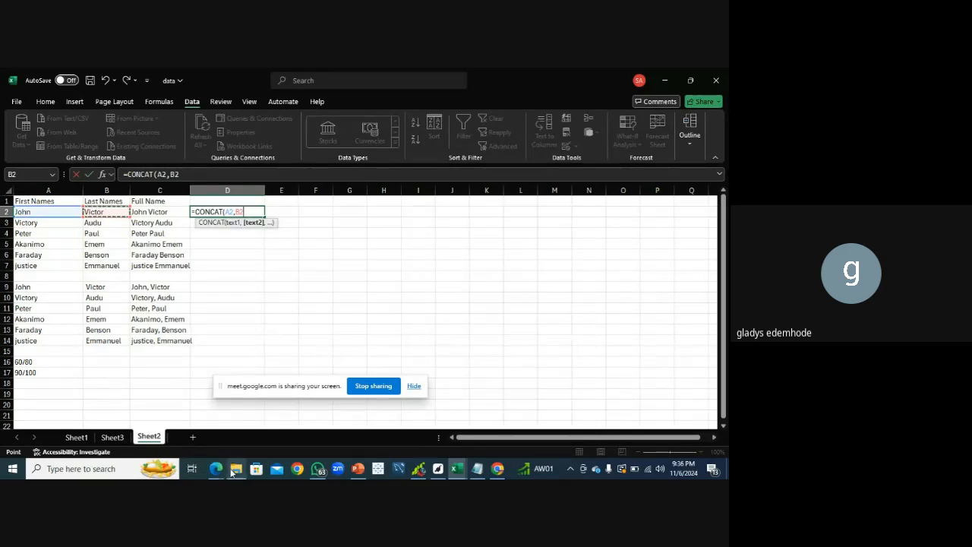
pyautogui.click(217, 469)
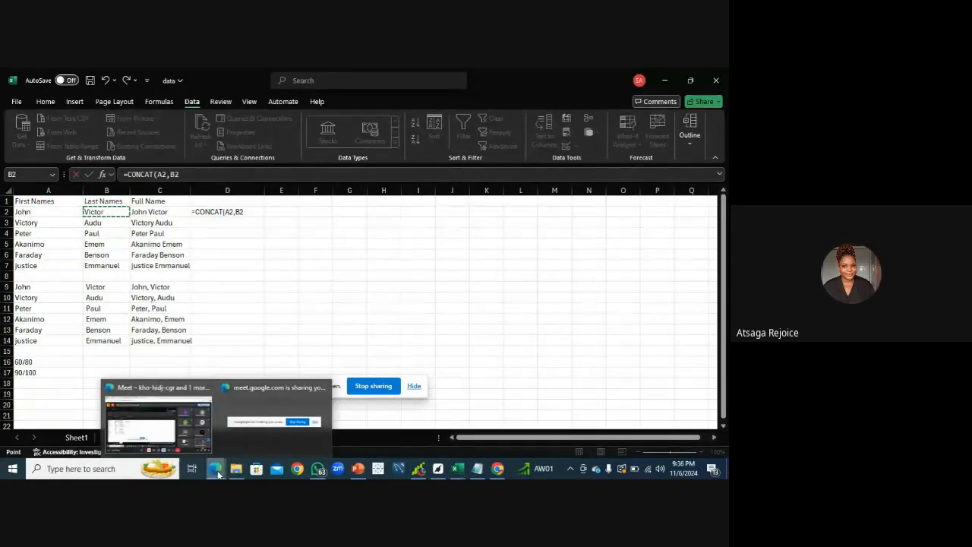
pyautogui.click(159, 417)
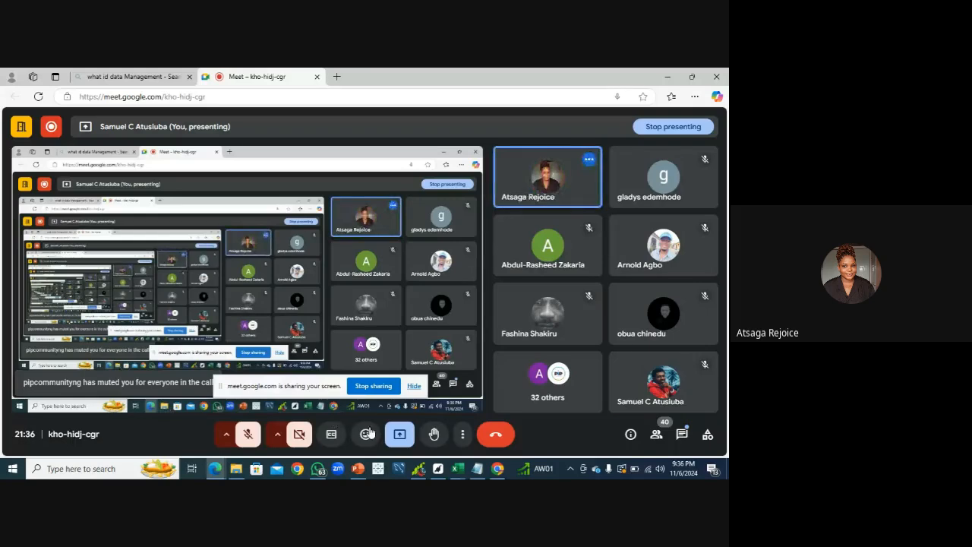
pyautogui.click(251, 439)
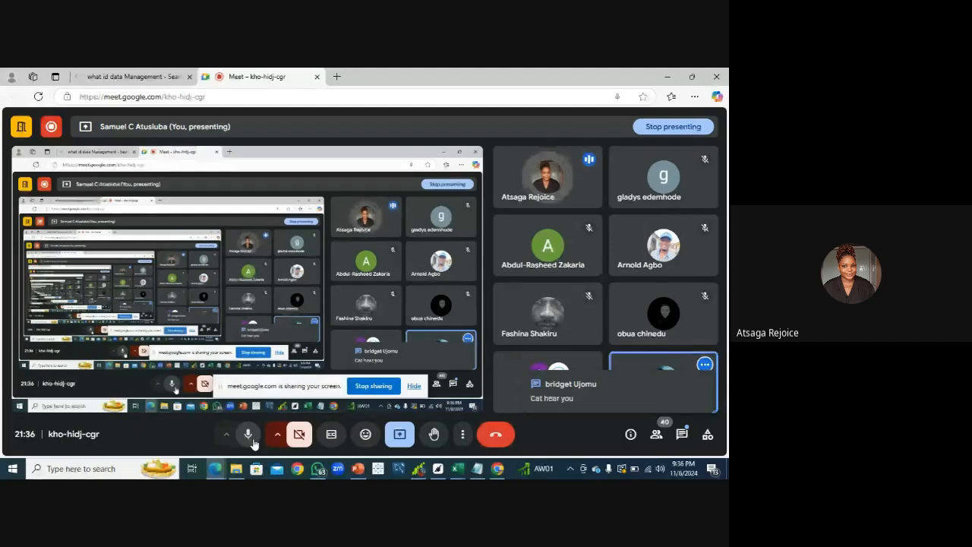
pyautogui.click(460, 469)
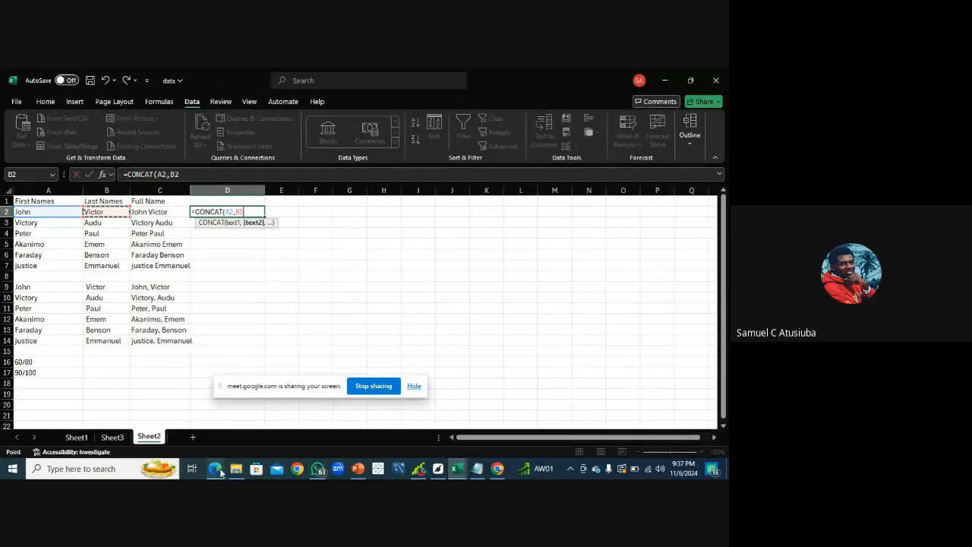
pyautogui.moveTo(216, 469)
pyautogui.click(197, 445)
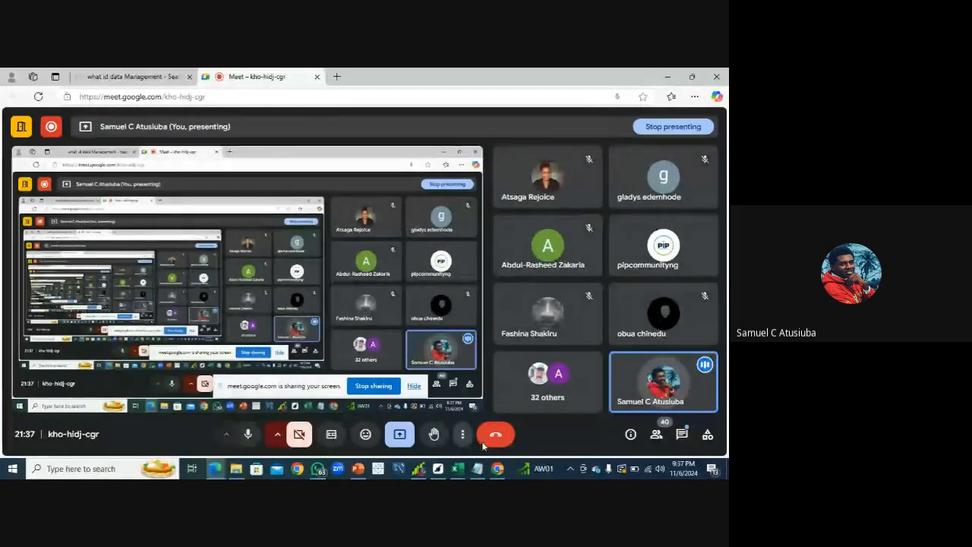
pyautogui.click(461, 472)
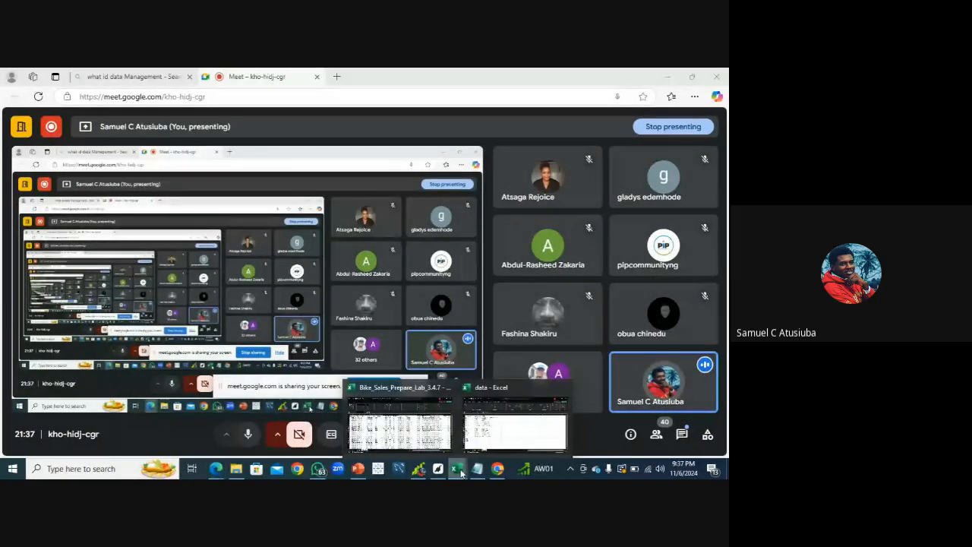
pyautogui.click(515, 427)
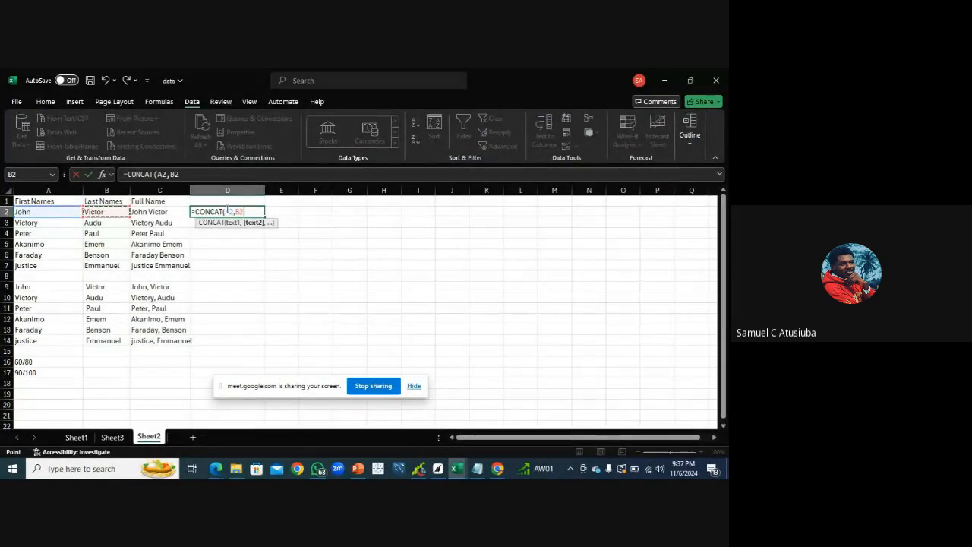
# In D2, clear the partial formula and enter =CONCAT(A2," ",B2) to join first and last names with a space
pyautogui.press('BackSpace')
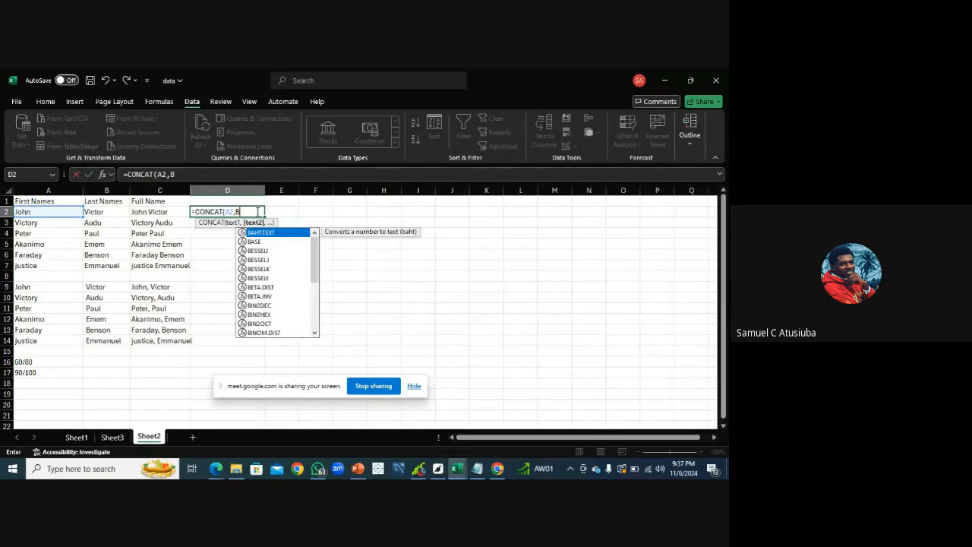
pyautogui.press('BackSpace')
pyautogui.press('BackSpace')
pyautogui.press('BackSpace')
pyautogui.press('BackSpace')
pyautogui.press('BackSpace')
pyautogui.press('BackSpace')
pyautogui.press('BackSpace')
pyautogui.press('BackSpace')
pyautogui.press('BackSpace')
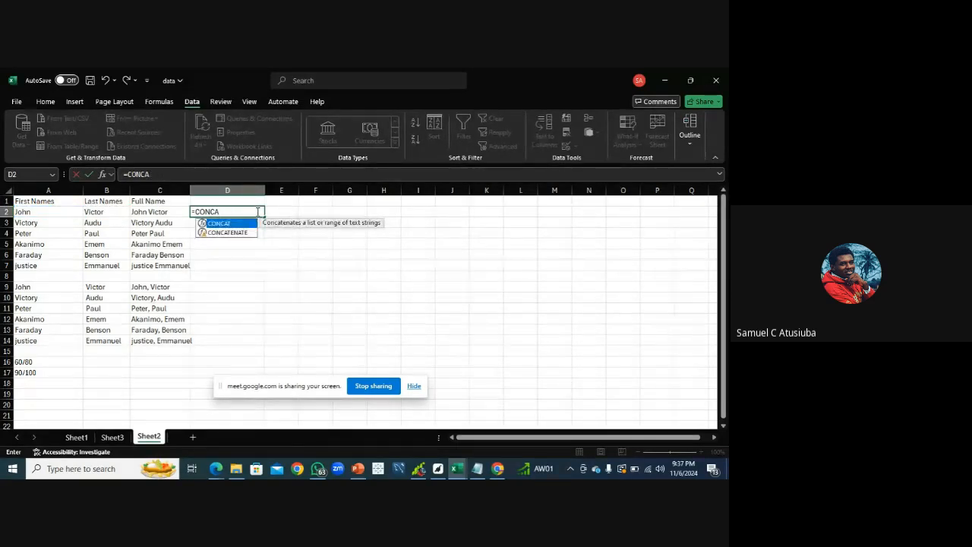
pyautogui.press('BackSpace')
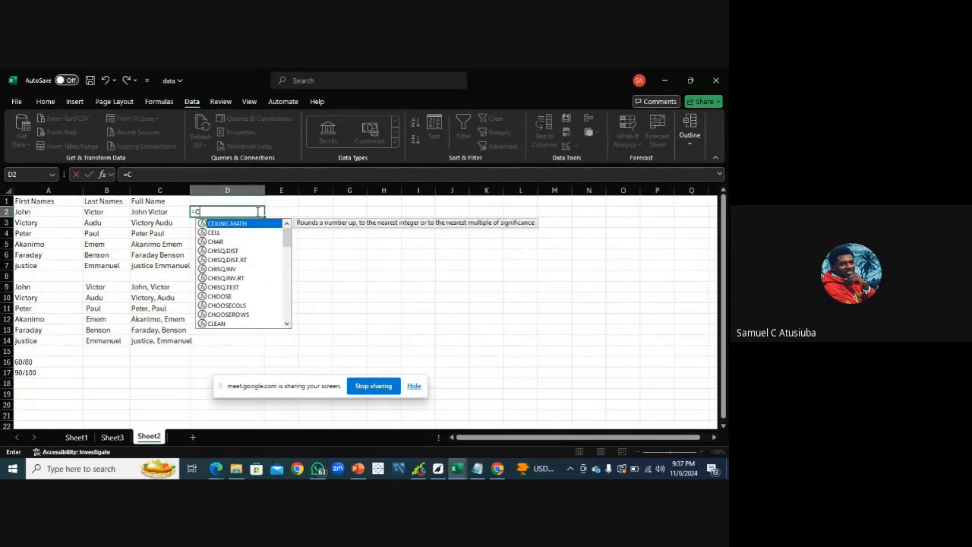
pyautogui.write('on')
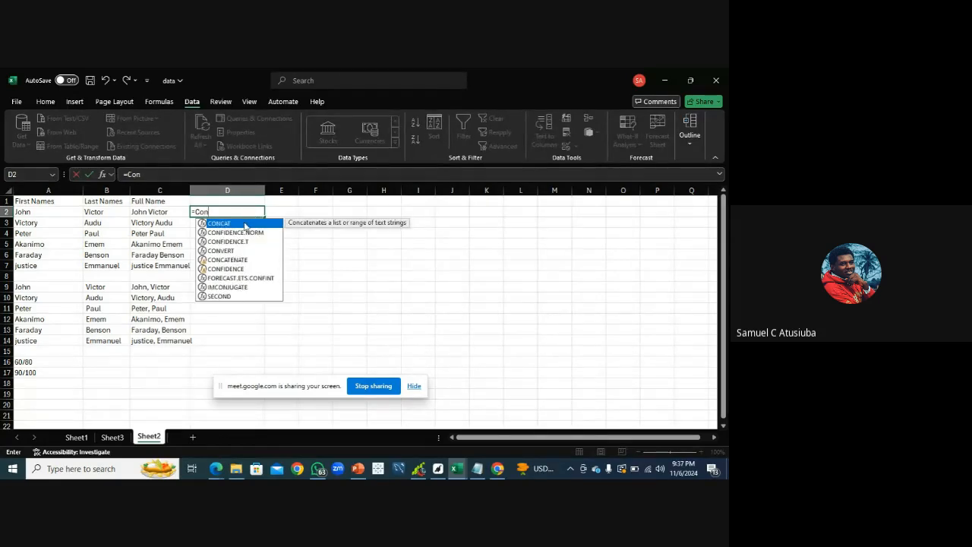
pyautogui.doubleClick(243, 226)
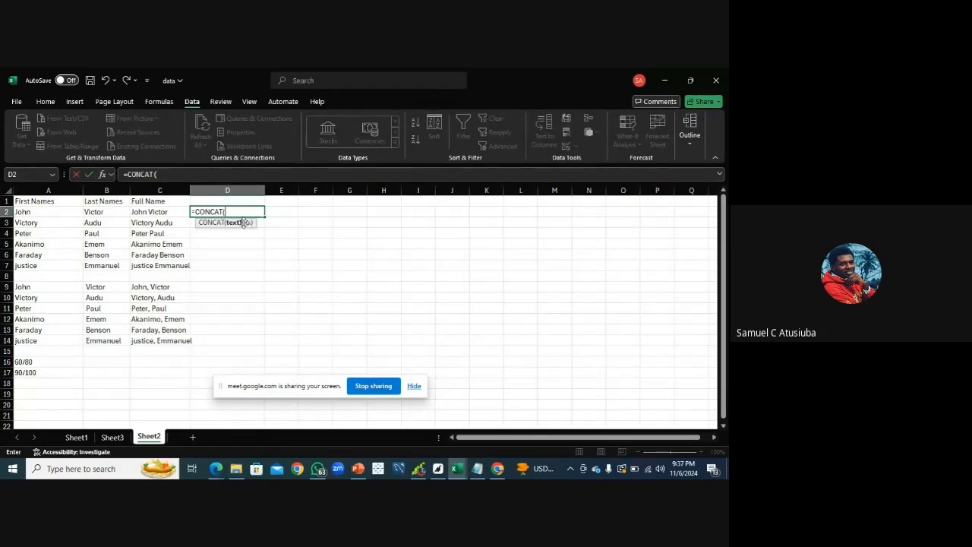
pyautogui.click(40, 215)
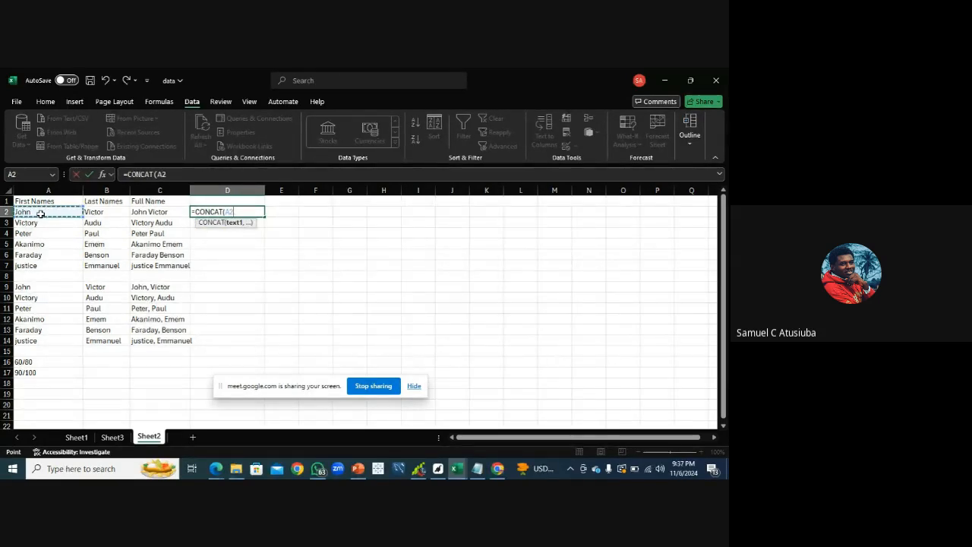
pyautogui.write(',')
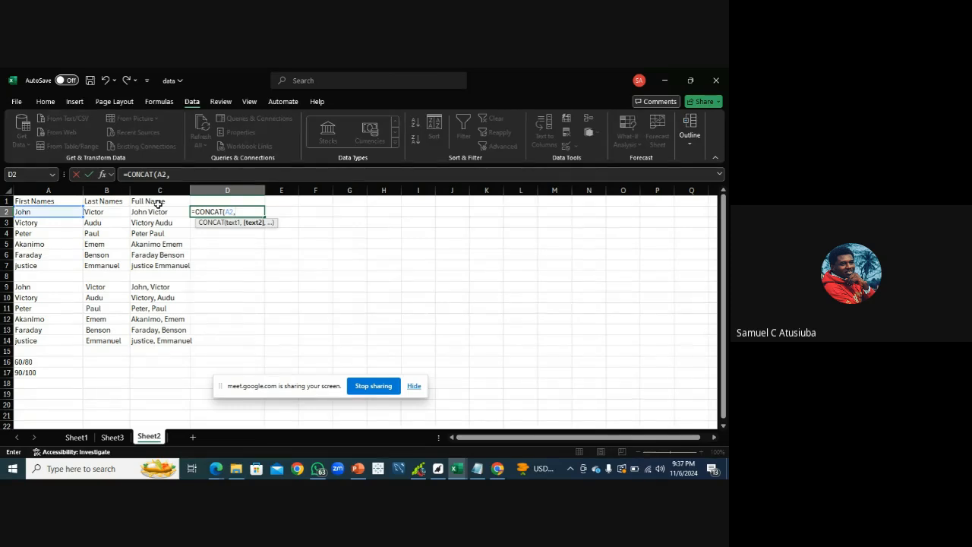
pyautogui.write(':')
pyautogui.write('"')
pyautogui.write('",')
pyautogui.click(112, 213)
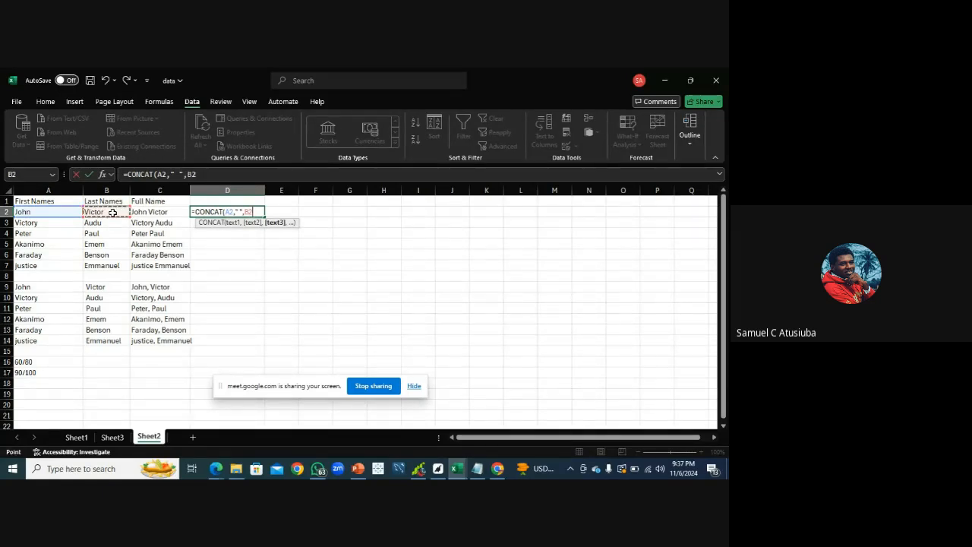
pyautogui.write(')')
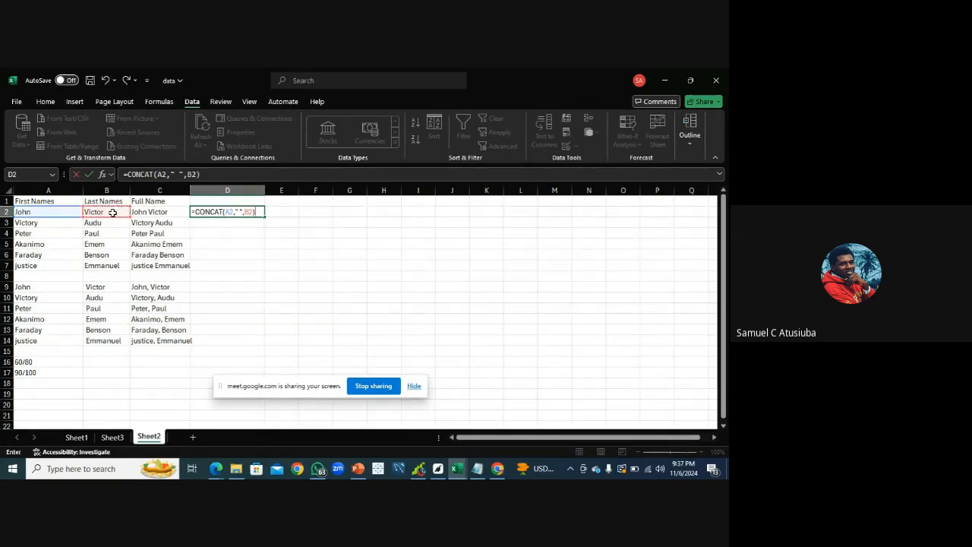
pyautogui.press('Return')
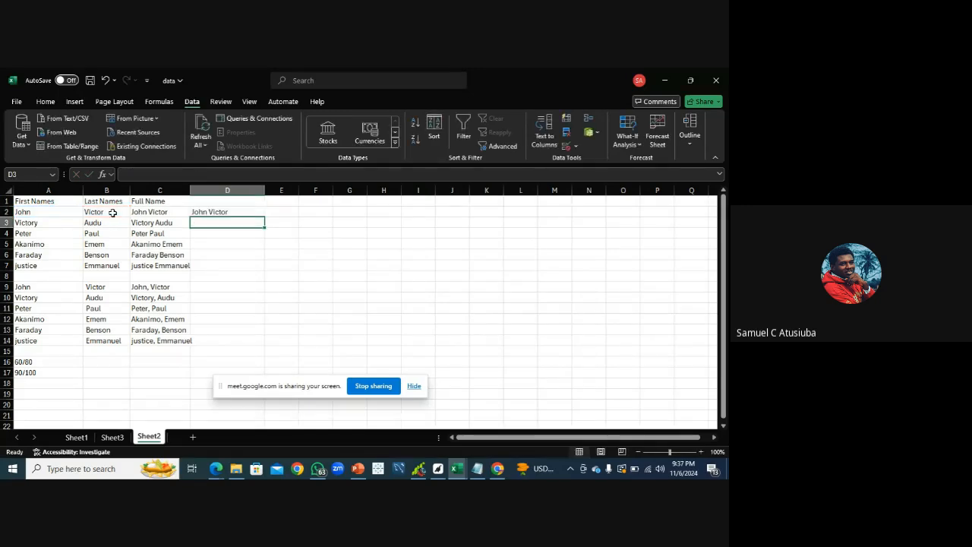
# Fill the D2 CONCAT formula down to D7
pyautogui.click(205, 211)
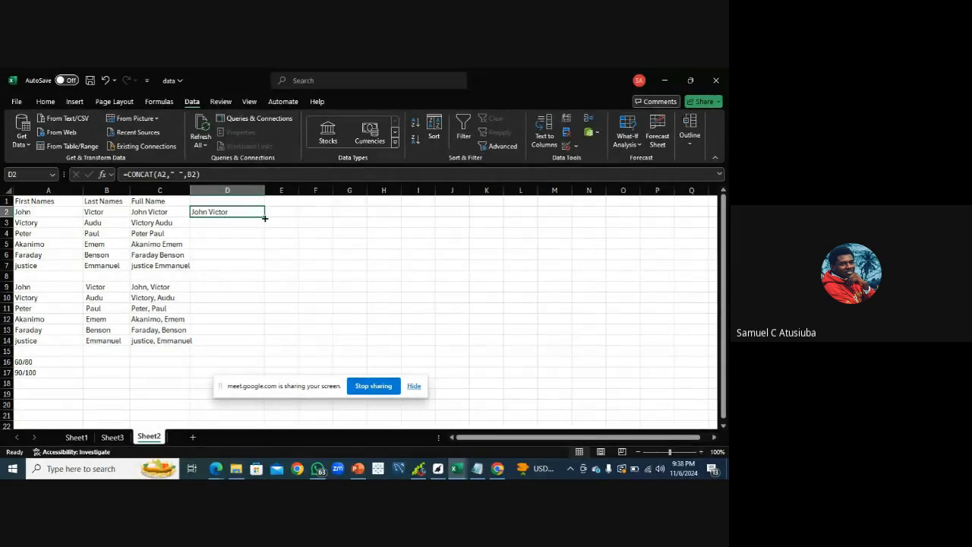
pyautogui.moveTo(265, 218); pyautogui.dragTo(269, 272)
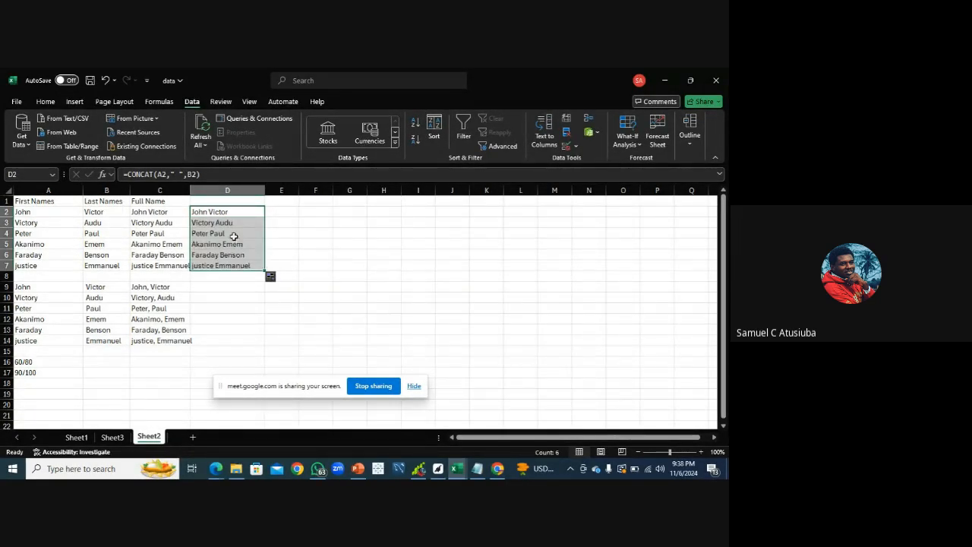
# Edit the D2 formula to use a comma separator: =CONCAT(A2,",",B2)
pyautogui.click(181, 174)
pyautogui.press('BackSpace')
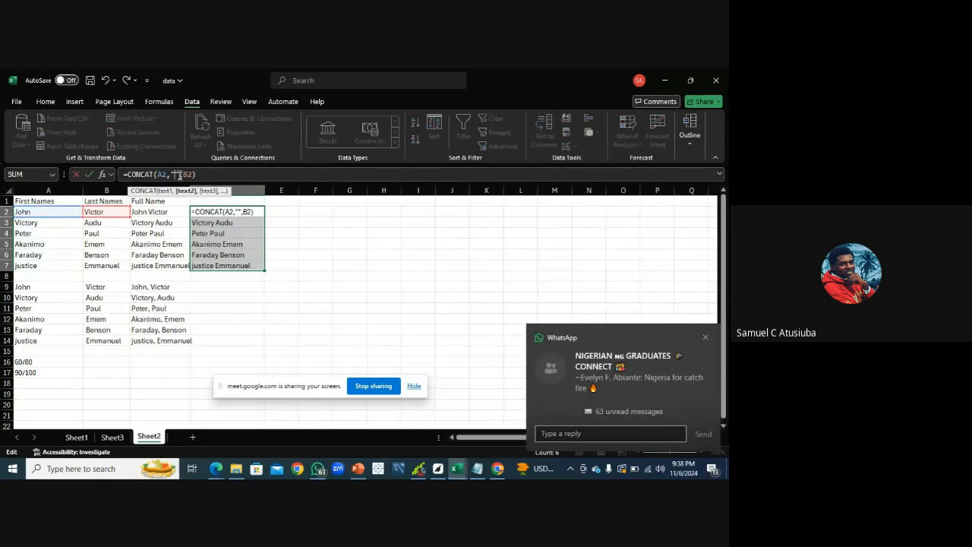
pyautogui.write(',')
pyautogui.press('Return')
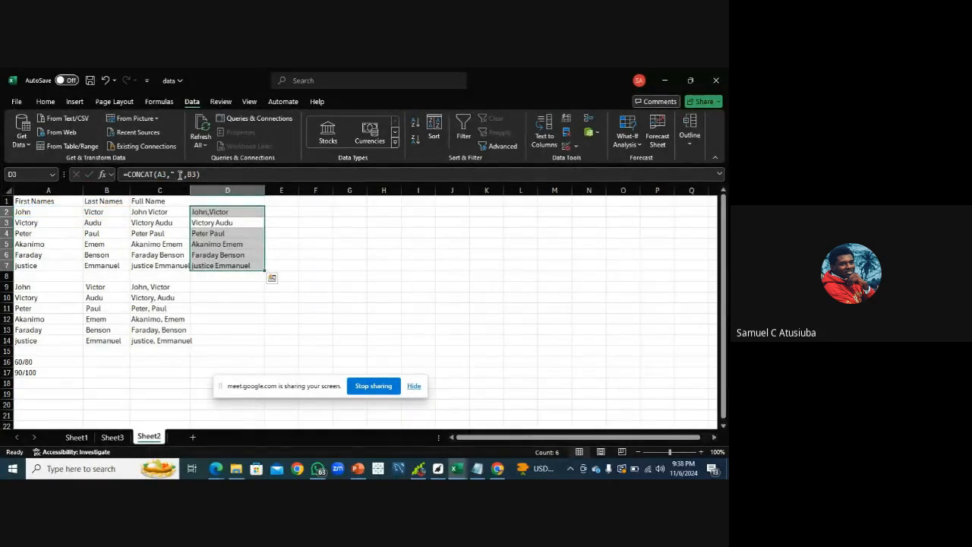
# Fill the comma-separated CONCAT formula from D2 down to D7
pyautogui.click(211, 212)
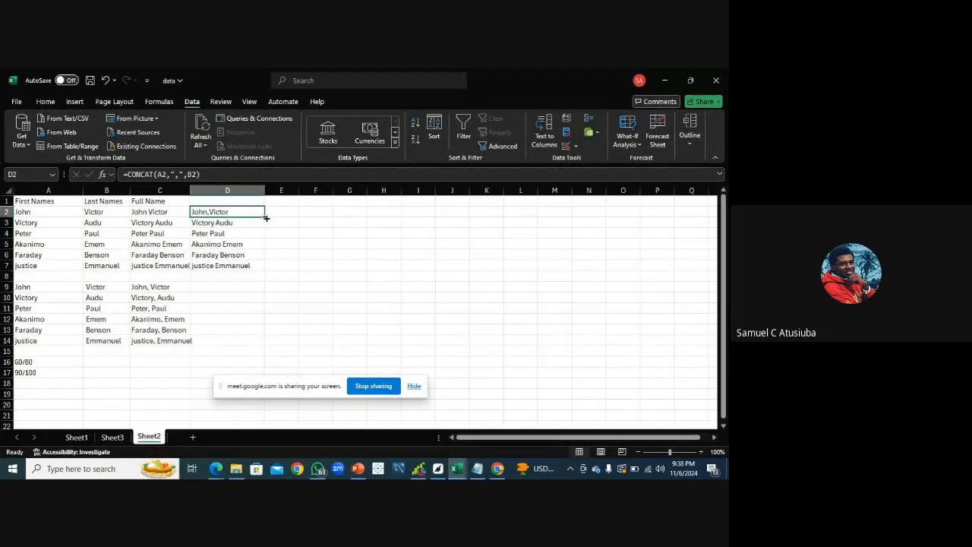
pyautogui.doubleClick(266, 218)
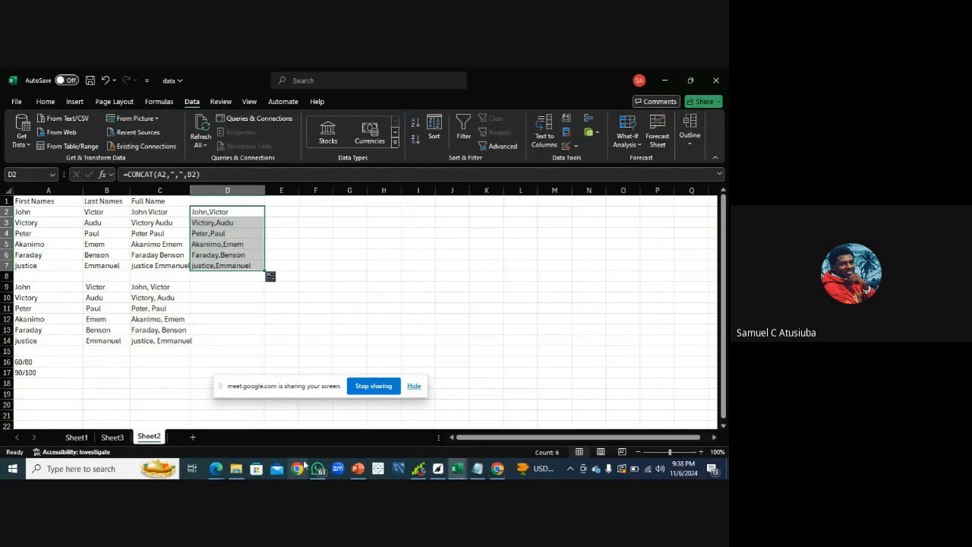
# Review the CONCAT and TEXTJOIN notes in the Notepad class guidelines, then return to the spreadsheet
pyautogui.moveTo(216, 472)
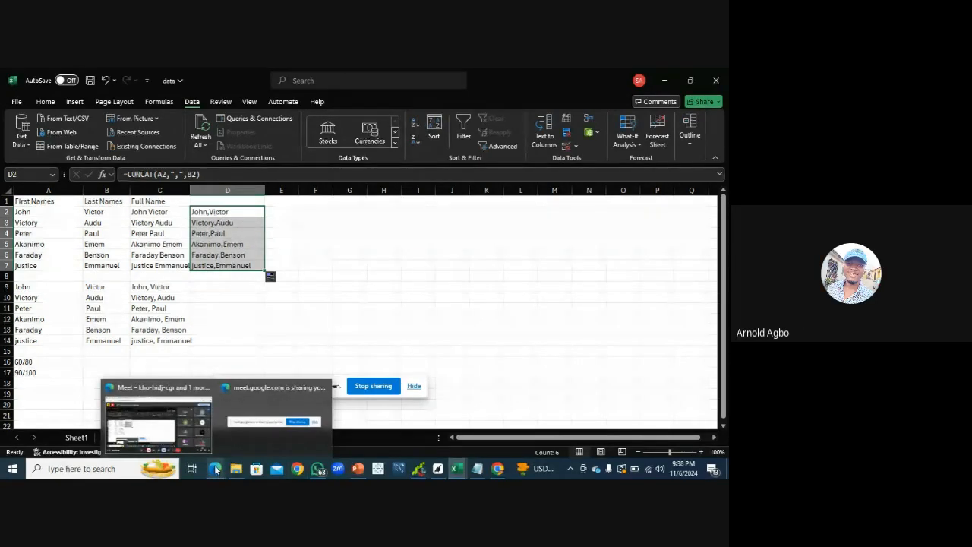
pyautogui.click(477, 469)
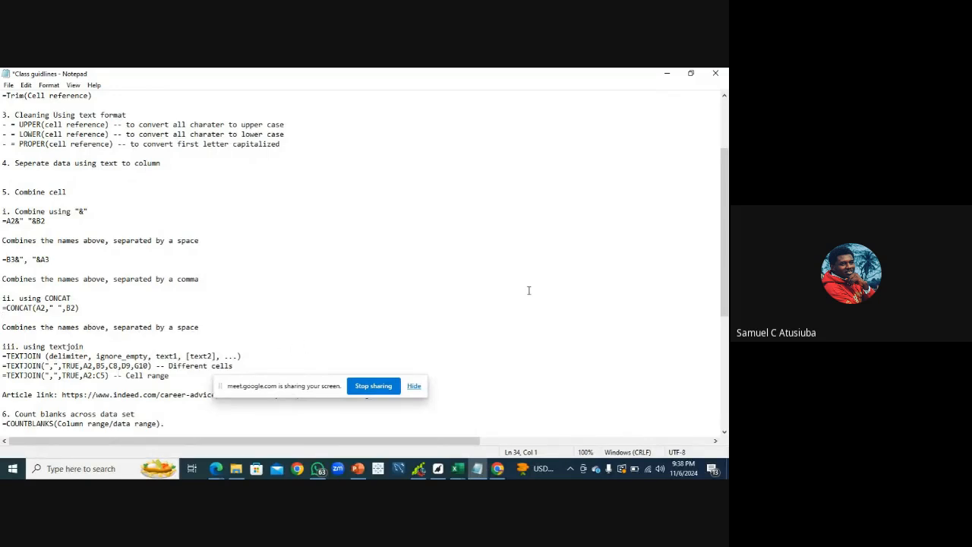
pyautogui.moveTo(727, 205); pyautogui.dragTo(728, 243)
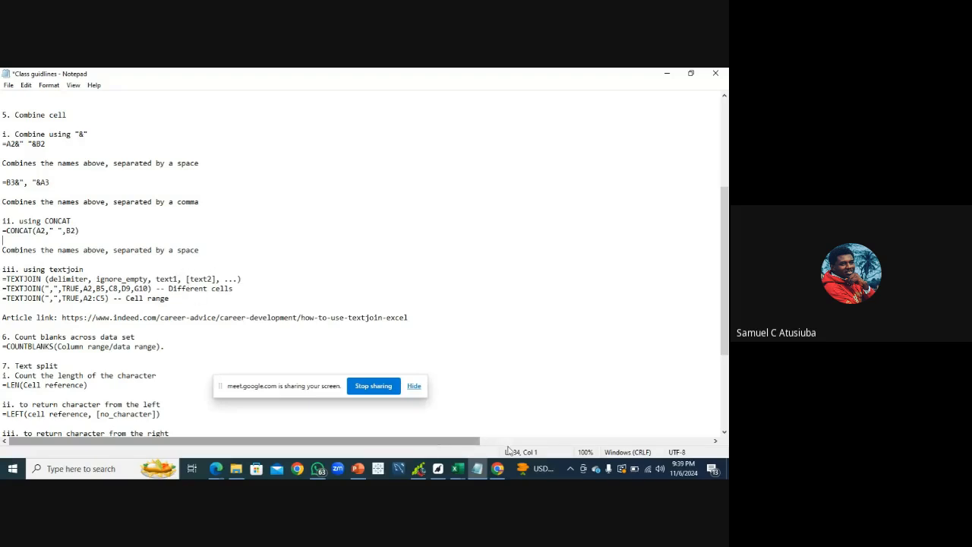
pyautogui.click(457, 470)
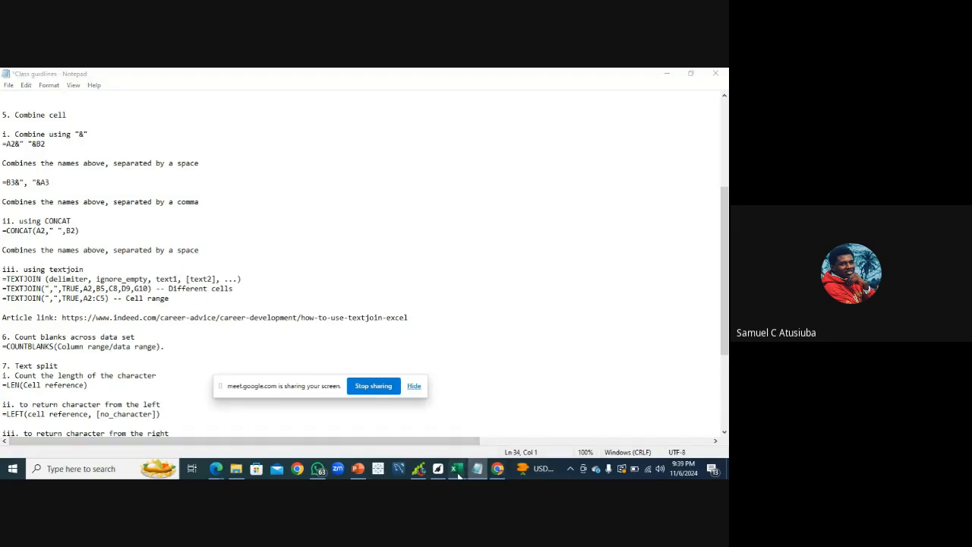
pyautogui.click(516, 418)
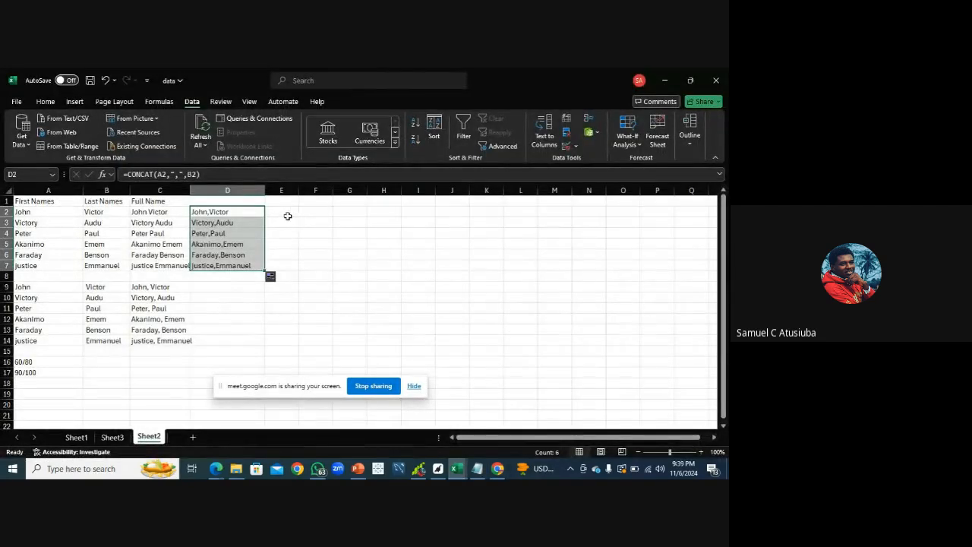
# Enter =TEXTJOIN(" ",TRUE,A2,B2) in E2 to join first and last names with a space
pyautogui.click(288, 215)
pyautogui.write('=')
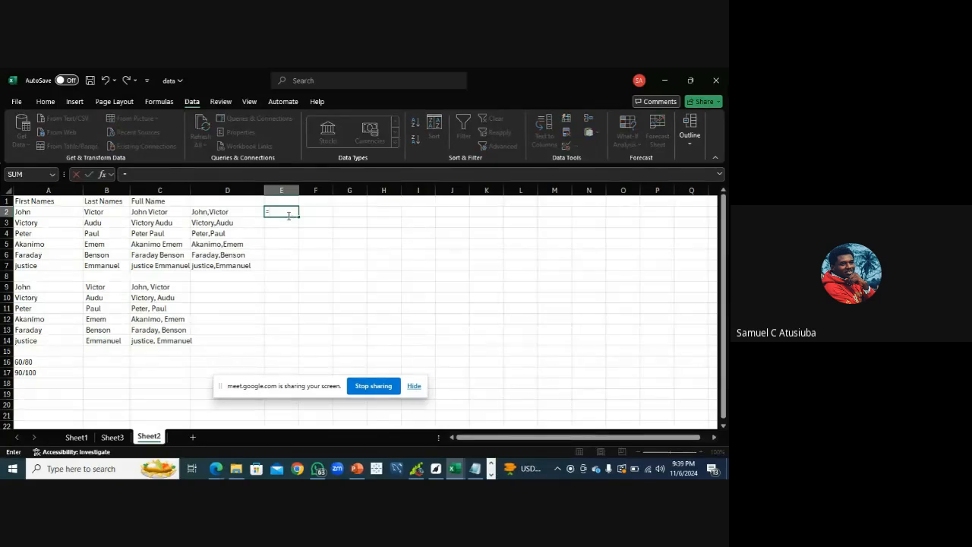
pyautogui.write('tex')
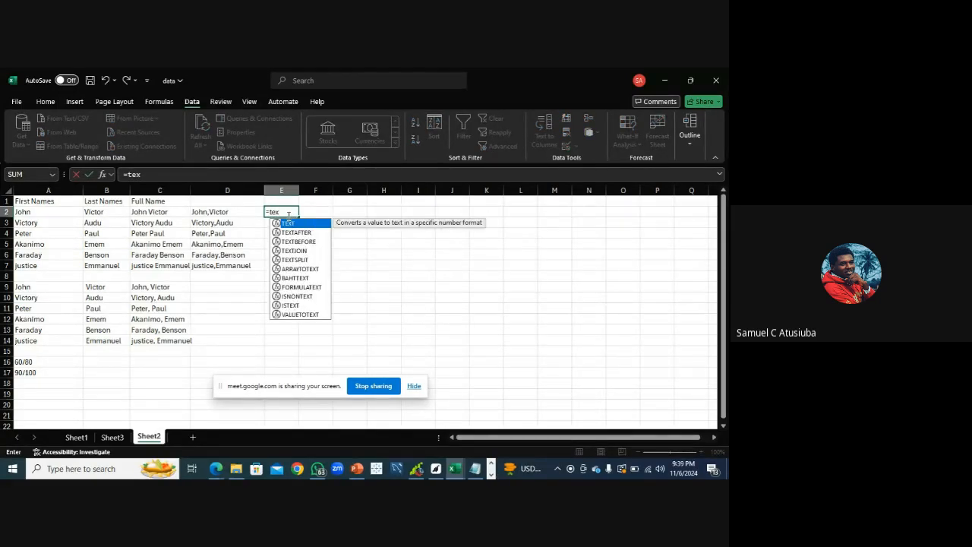
pyautogui.write('tjo')
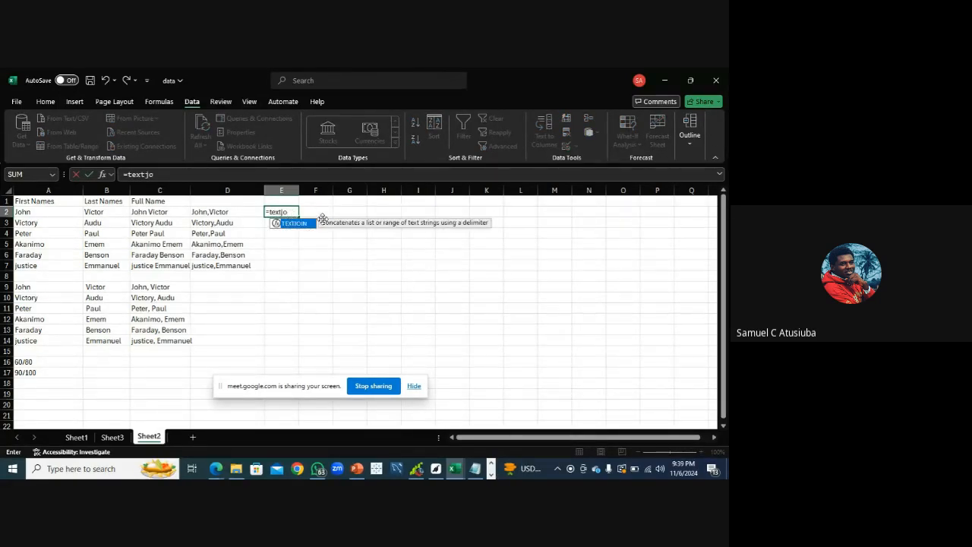
pyautogui.press('Tab')
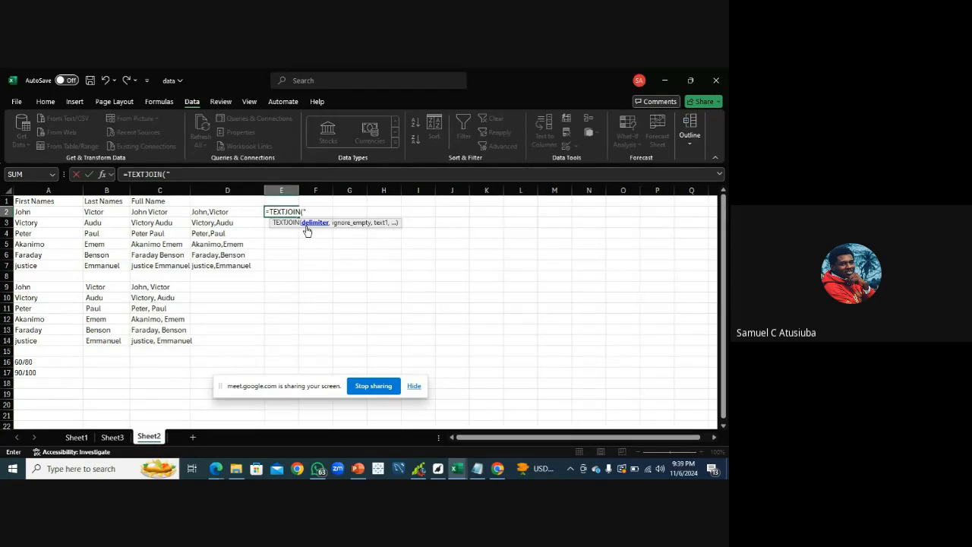
pyautogui.write('" ",')
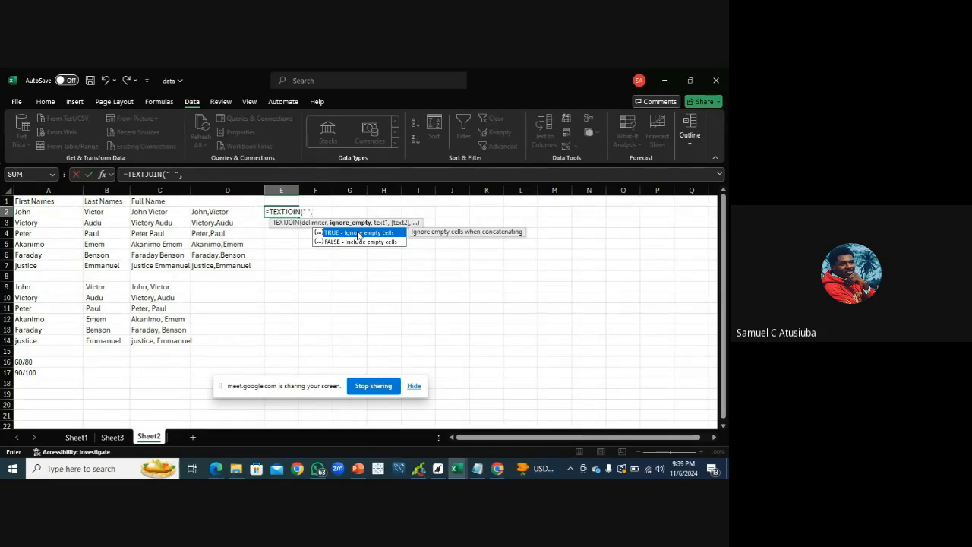
pyautogui.doubleClick(358, 233)
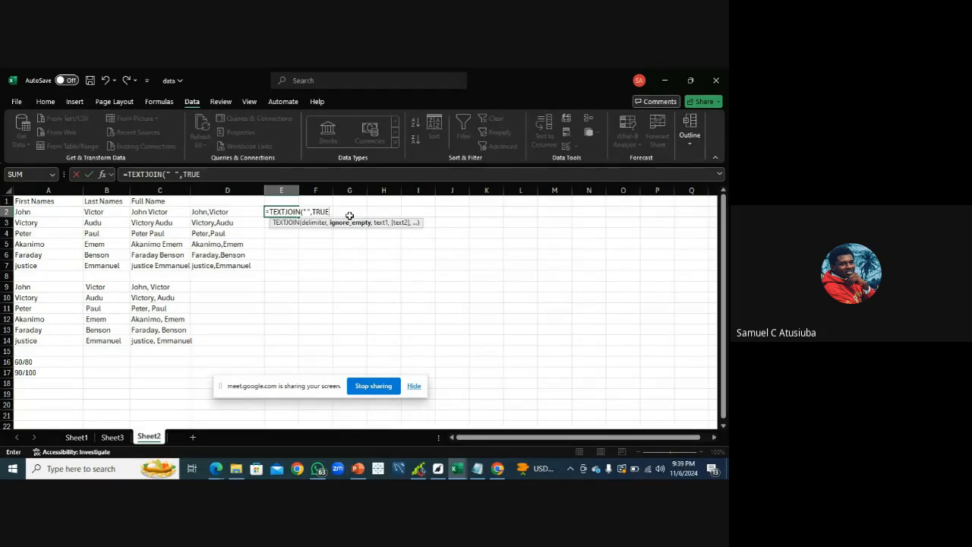
pyautogui.write(',')
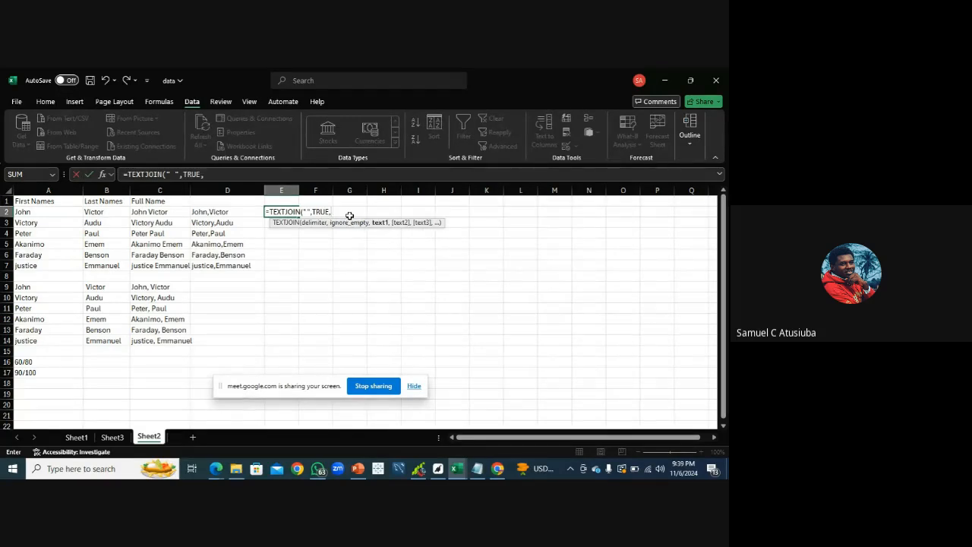
pyautogui.click(35, 211)
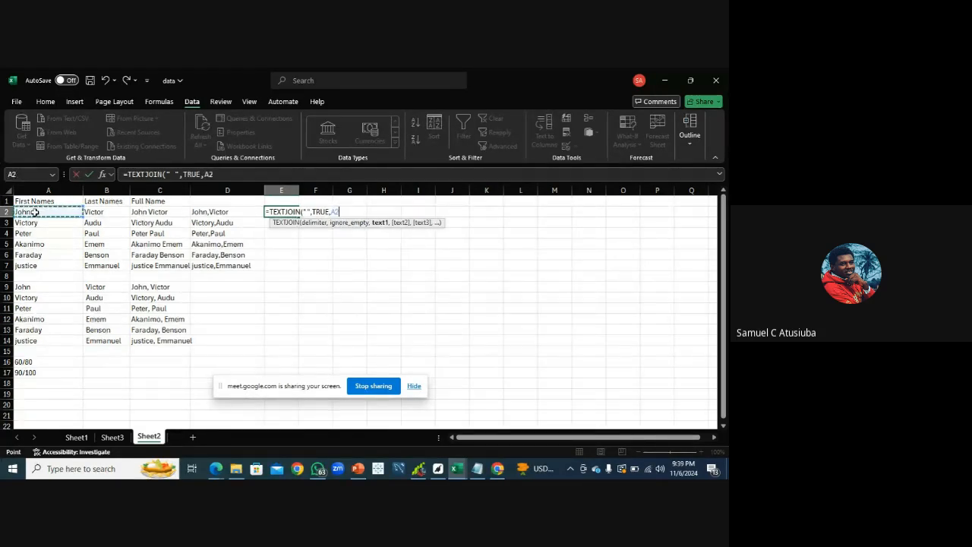
pyautogui.write('.')
pyautogui.write(',')
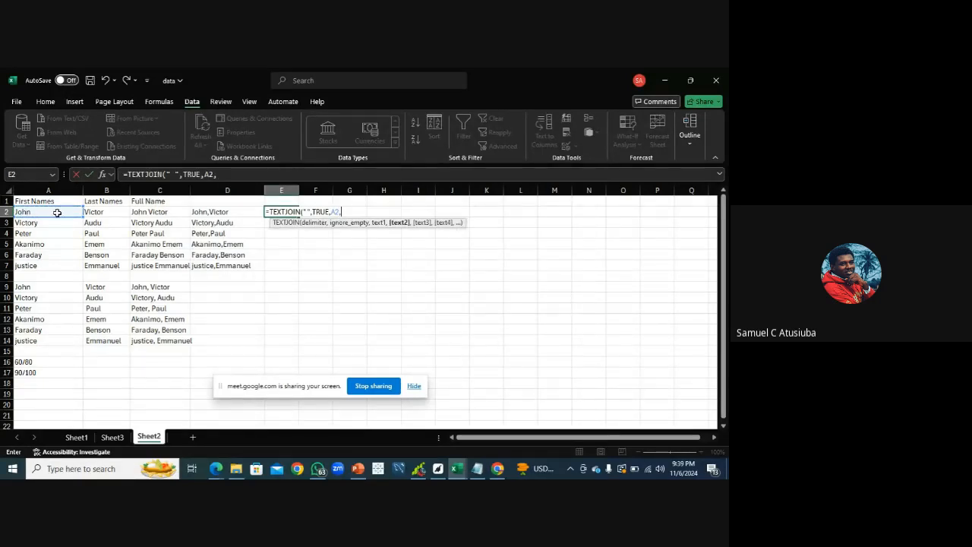
pyautogui.click(91, 211)
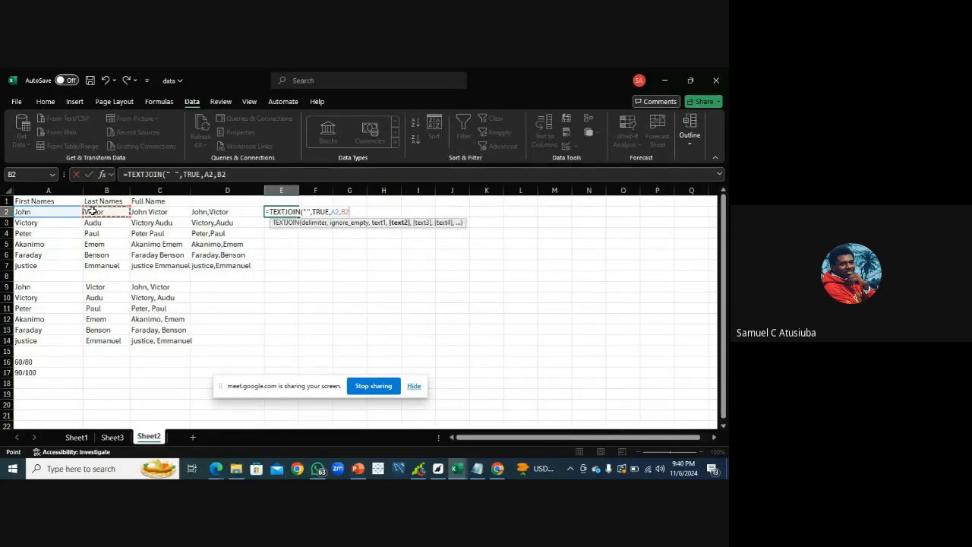
pyautogui.write(')')
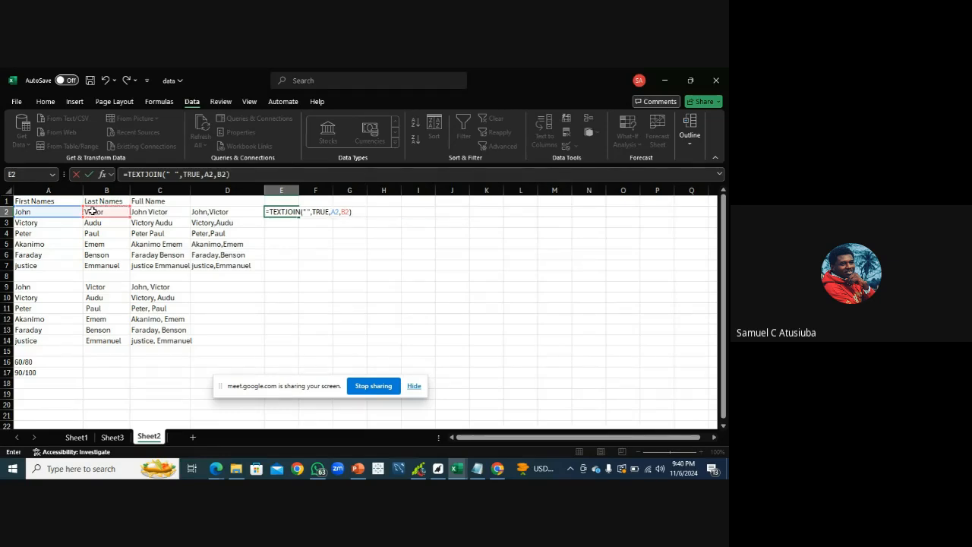
pyautogui.press('Return')
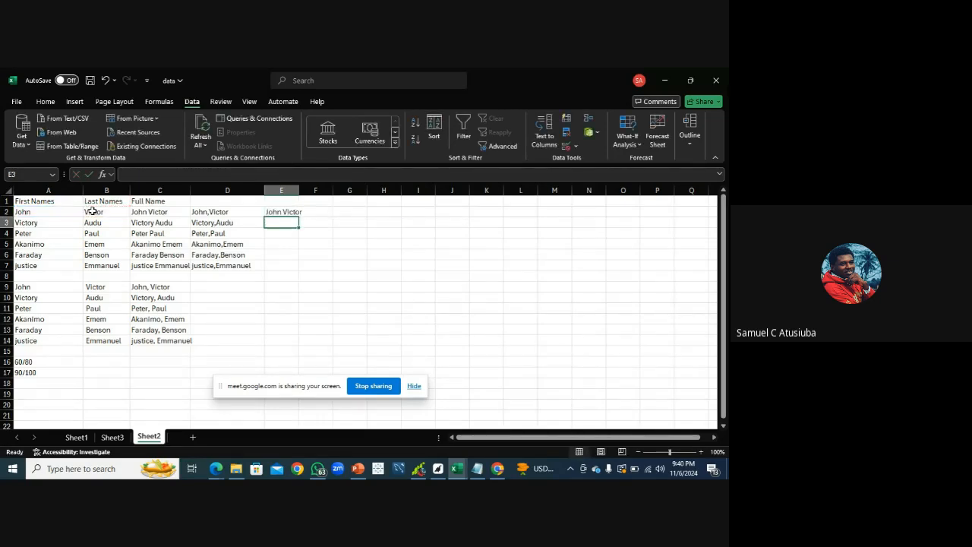
pyautogui.click(278, 213)
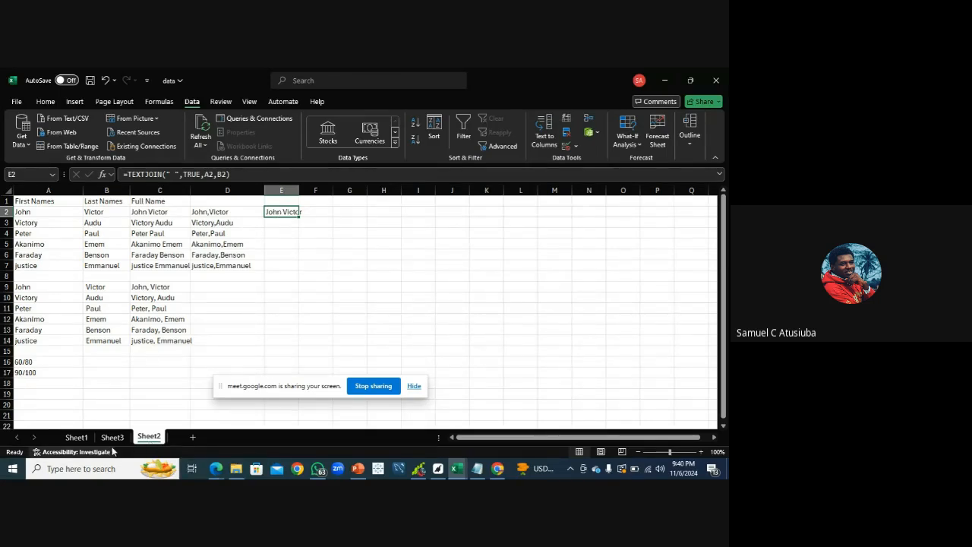
pyautogui.click(216, 469)
pyautogui.click(172, 437)
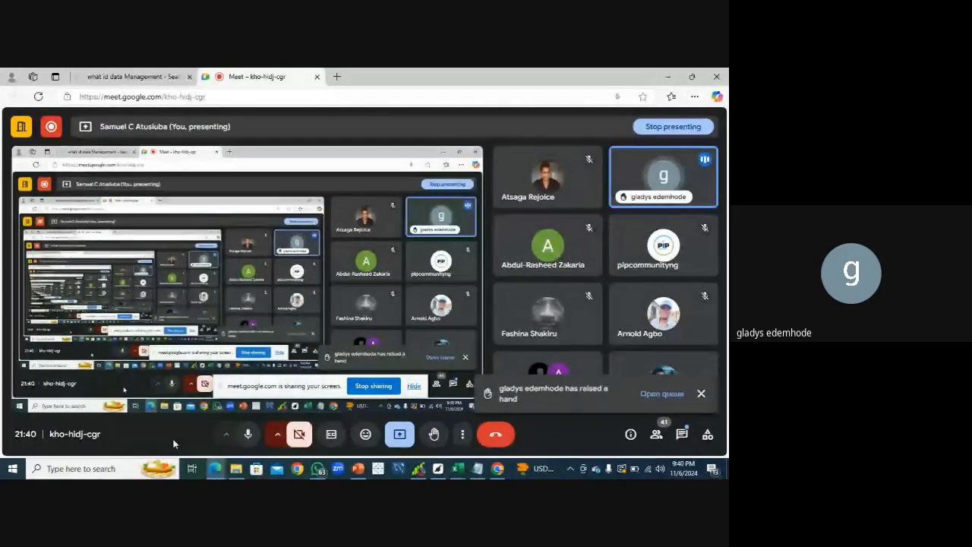
pyautogui.click(457, 469)
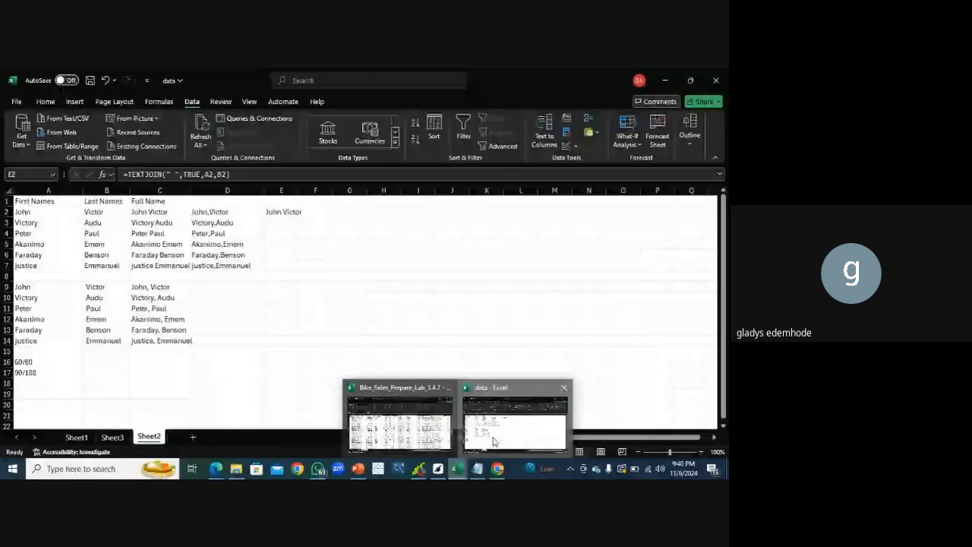
pyautogui.click(514, 413)
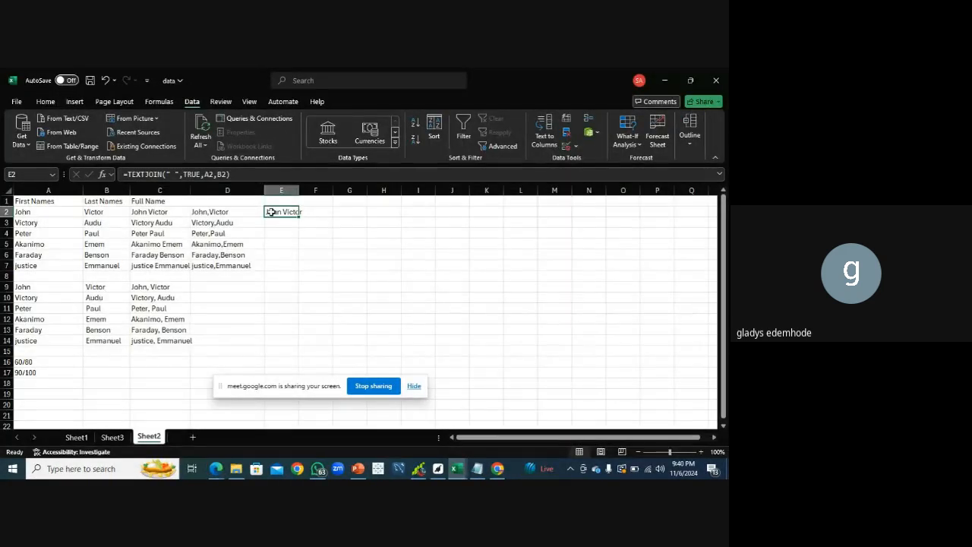
# Begin a TEXTJOIN formula in E9 with a comma delimiter, dismissing a notification popup
pyautogui.click(277, 287)
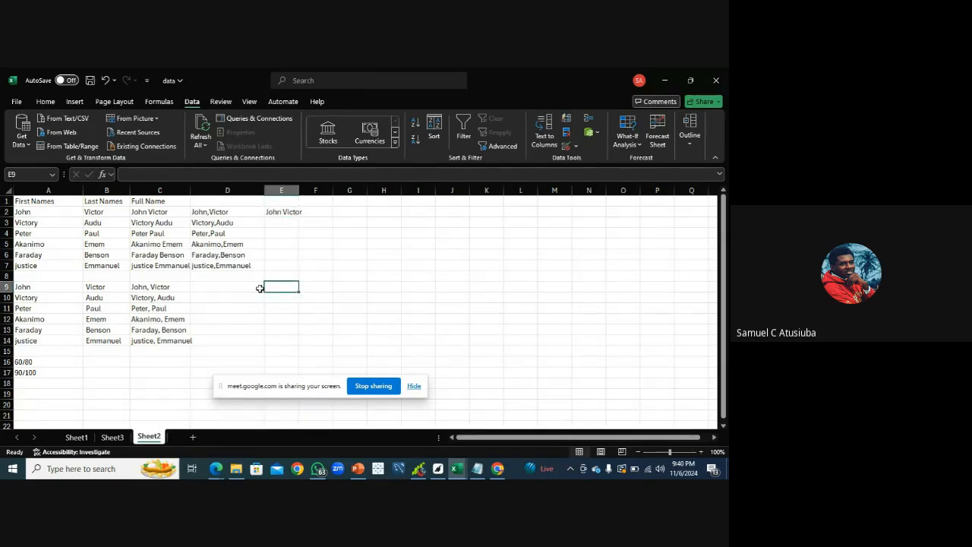
pyautogui.write('=')
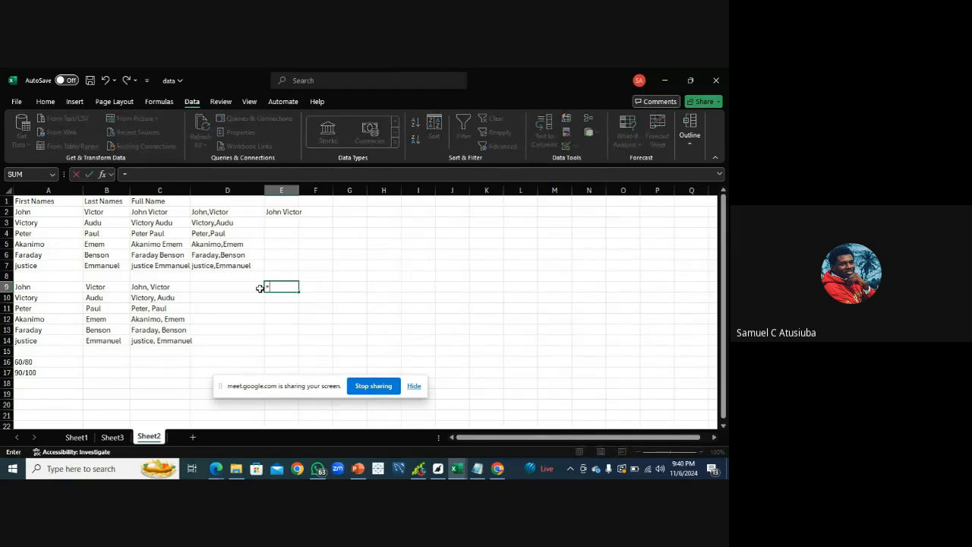
pyautogui.write('te')
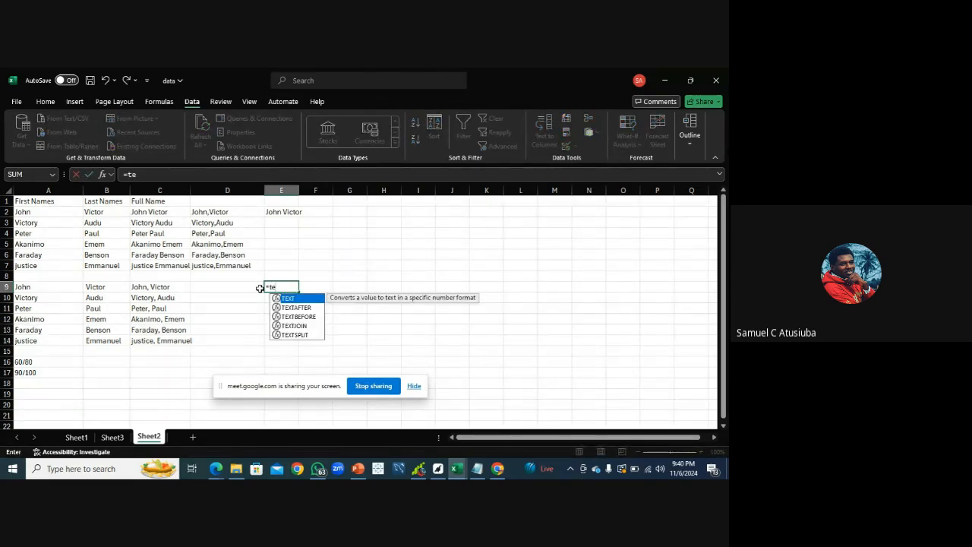
pyautogui.write('x')
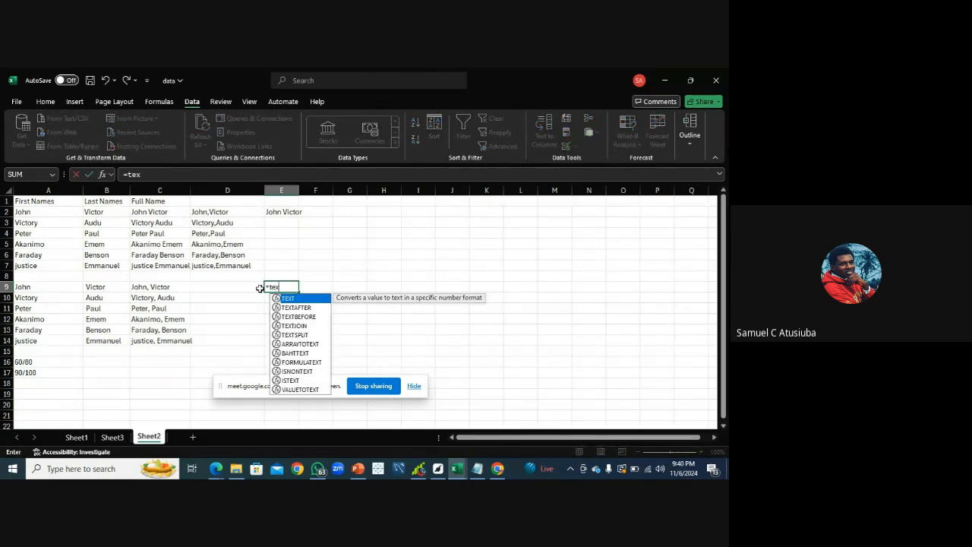
pyautogui.doubleClick(304, 326)
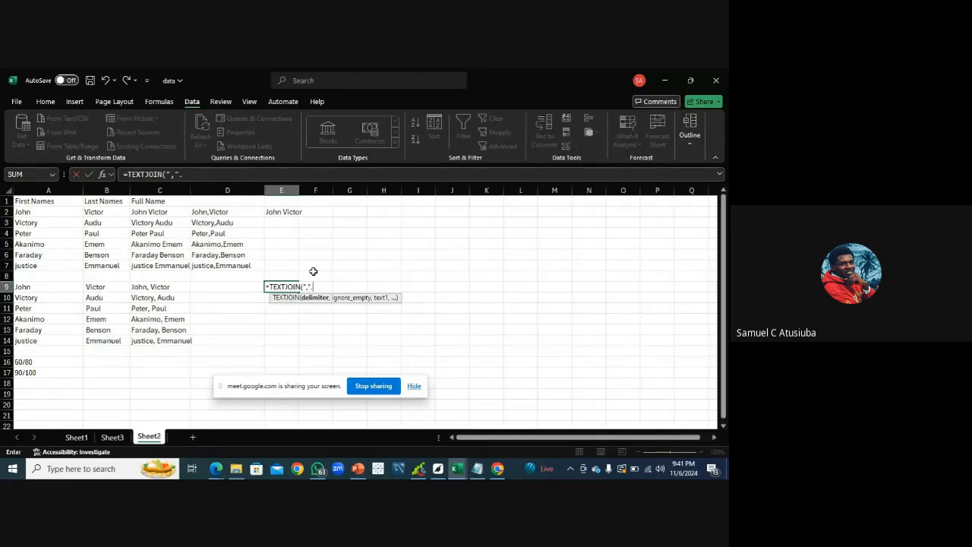
pyautogui.write(',')
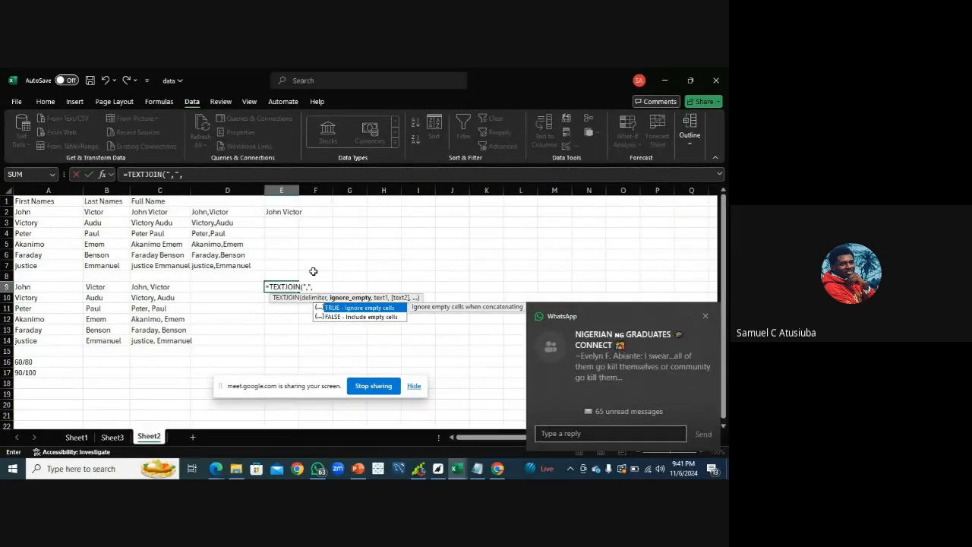
pyautogui.click(706, 316)
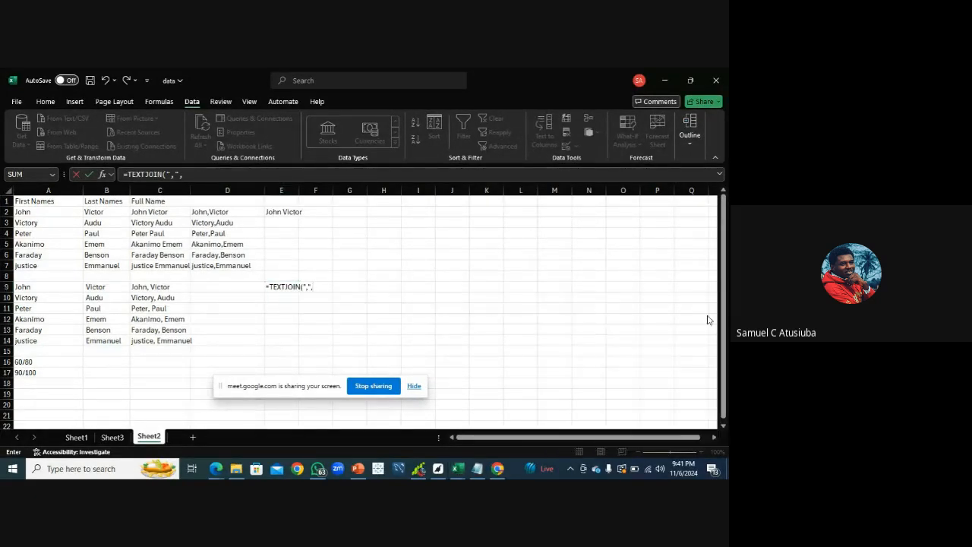
pyautogui.click(707, 317)
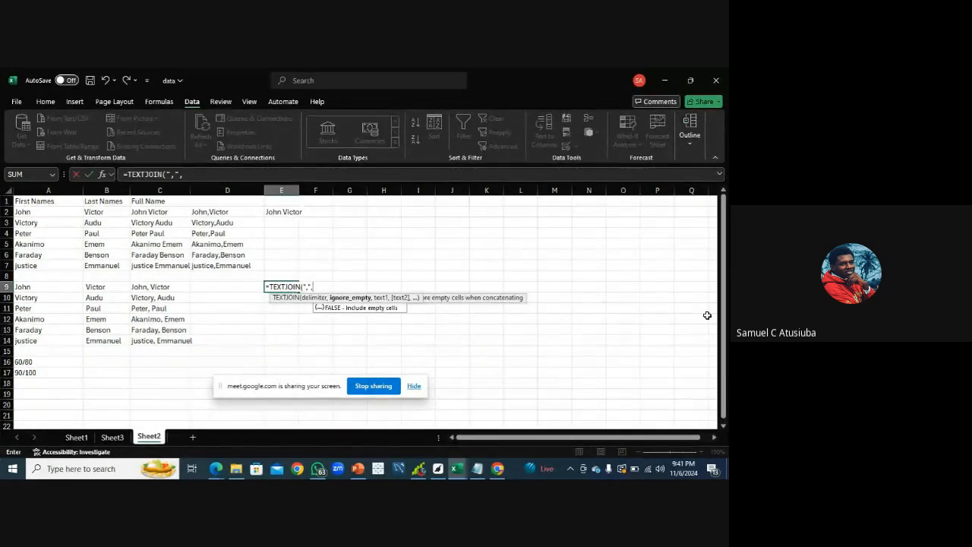
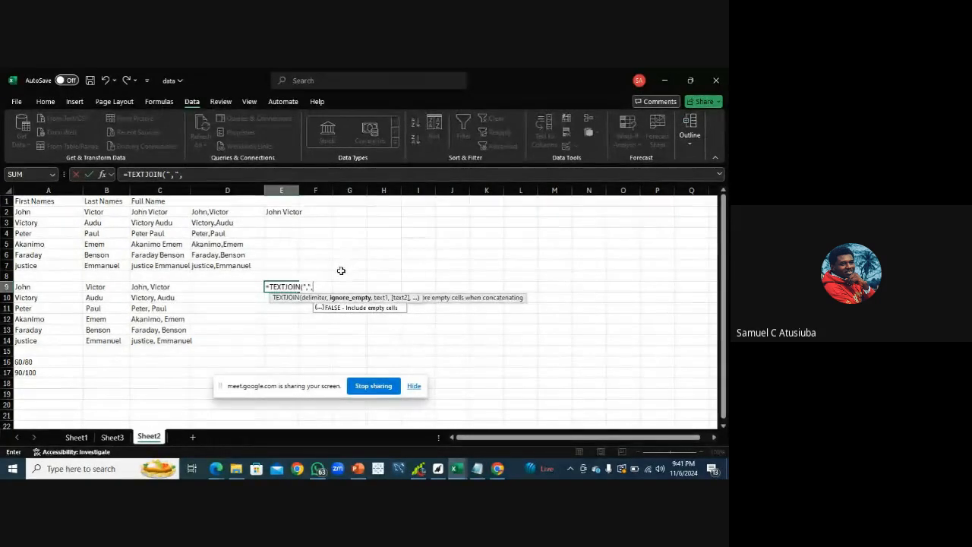
# Complete =TEXTJOIN(",",TRUE,A9,B9) in E9 and fill it down to E14
pyautogui.click(327, 283)
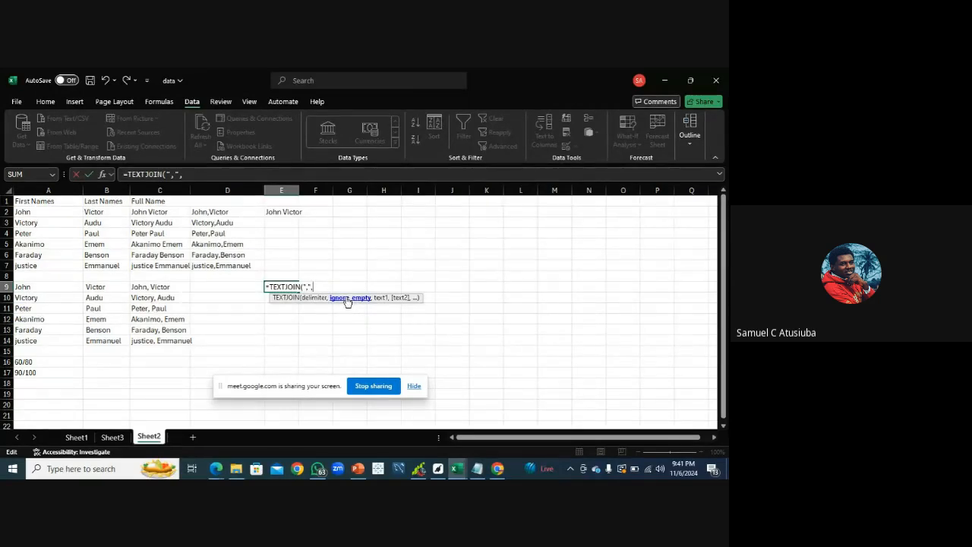
pyautogui.click(310, 320)
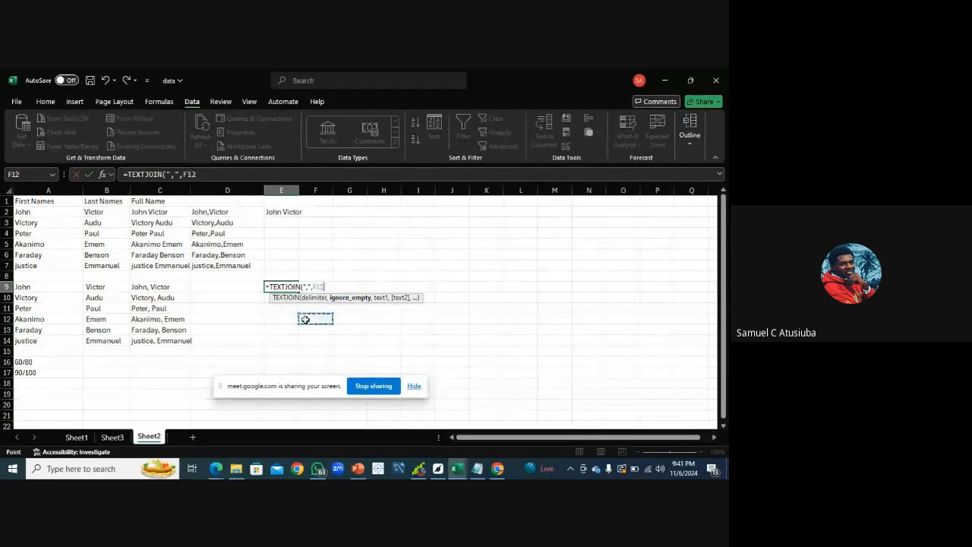
pyautogui.press('BackSpace')
pyautogui.press('BackSpace')
pyautogui.press('BackSpace')
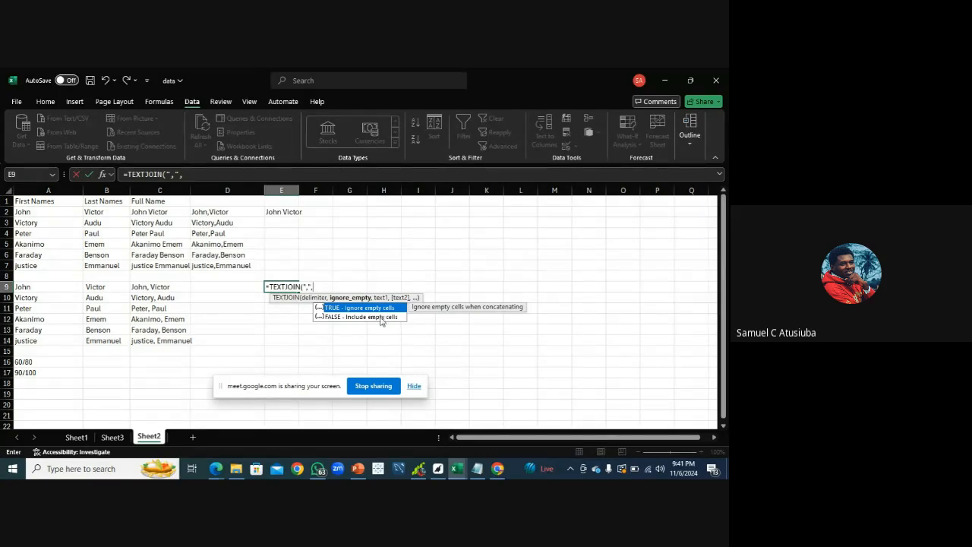
pyautogui.doubleClick(361, 309)
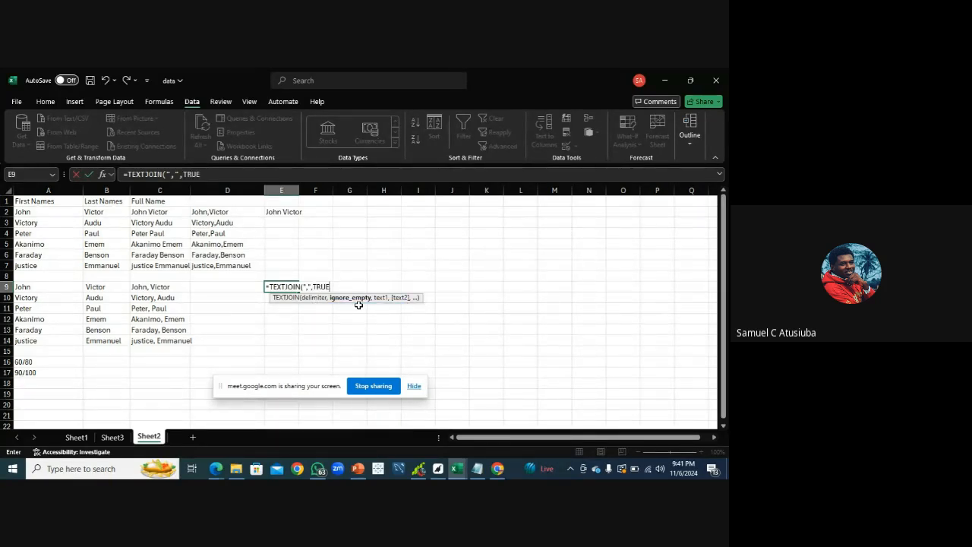
pyautogui.write(',')
pyautogui.click(44, 291)
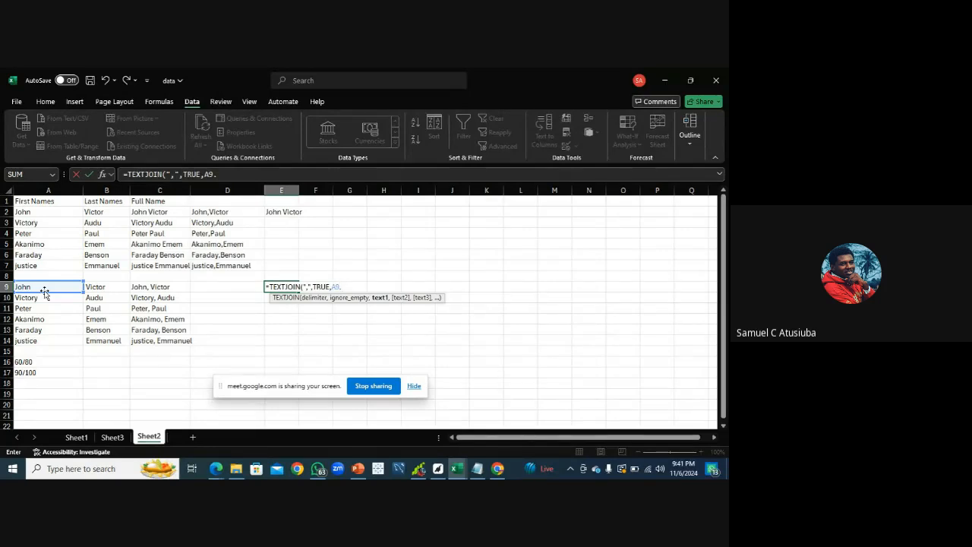
pyautogui.write(',')
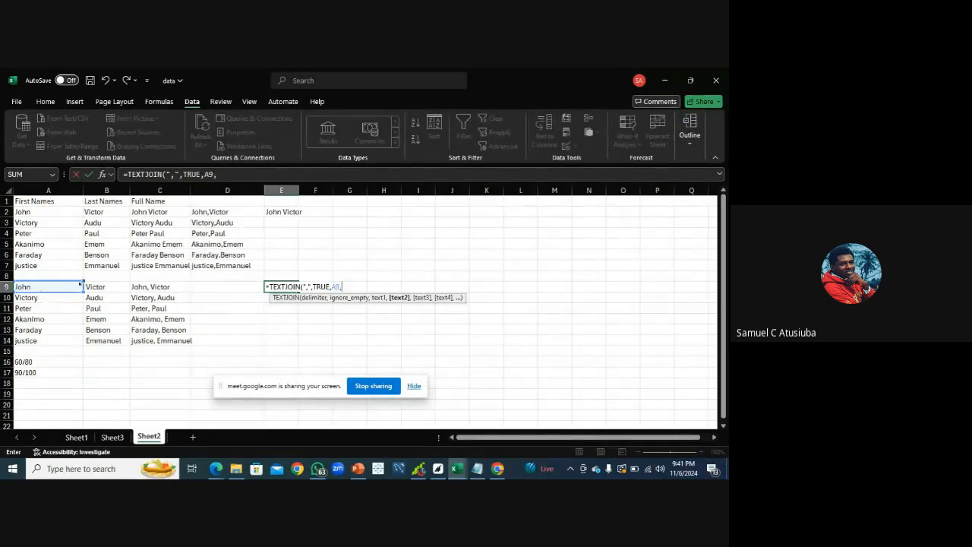
pyautogui.click(100, 288)
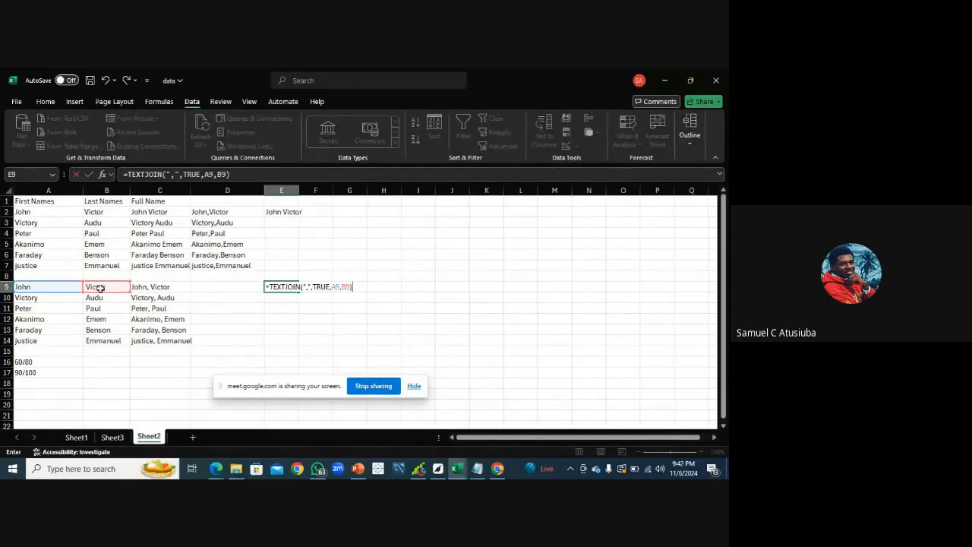
pyautogui.press('Return')
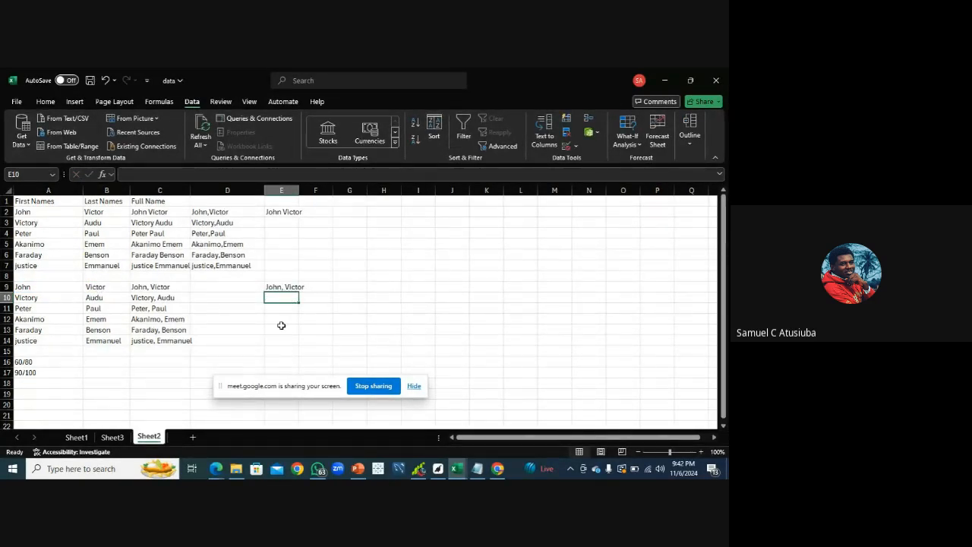
pyautogui.click(289, 286)
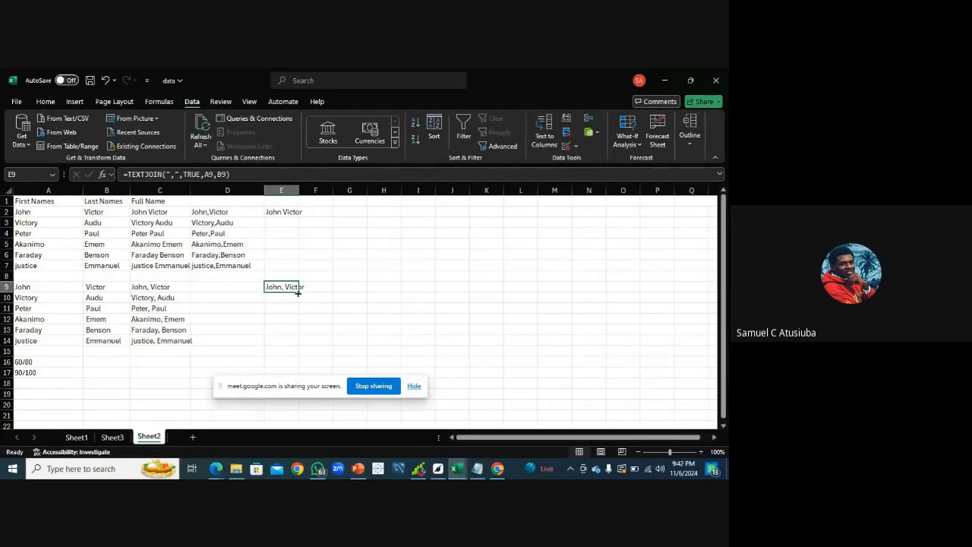
pyautogui.moveTo(298, 292); pyautogui.dragTo(295, 342)
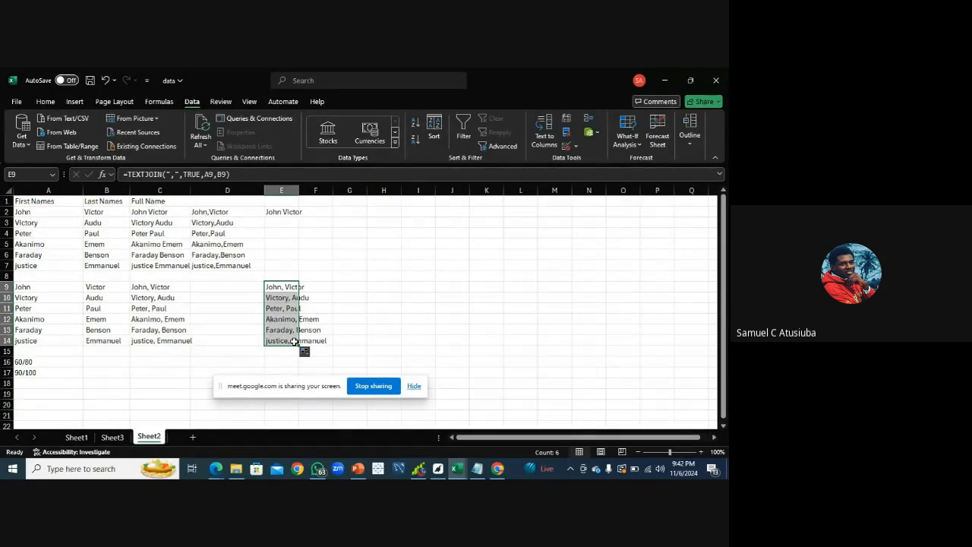
# Review the TEXTJOIN, COUNTBLANK and text split notes in the Notepad class guidelines, then return to the spreadsheet
pyautogui.click(477, 469)
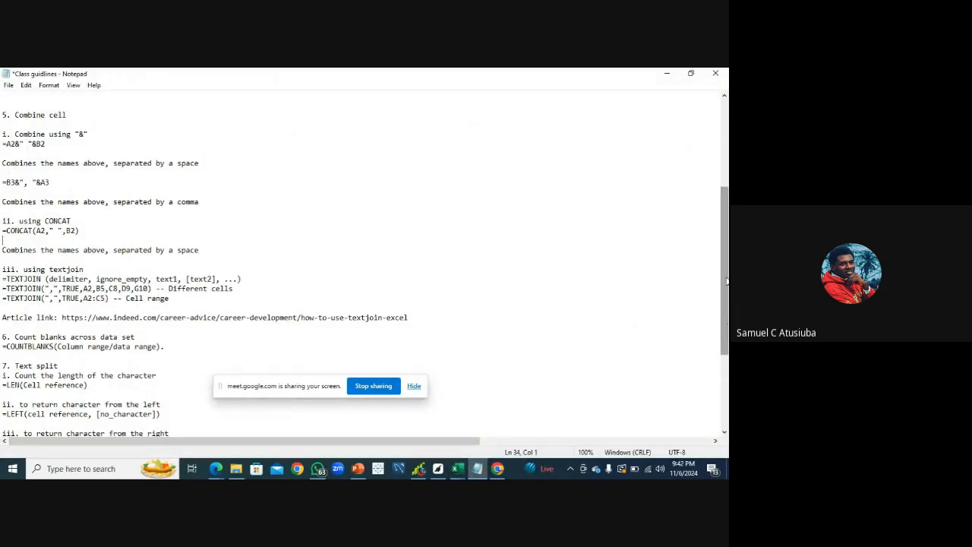
pyautogui.scroll(-2, 726, 280)
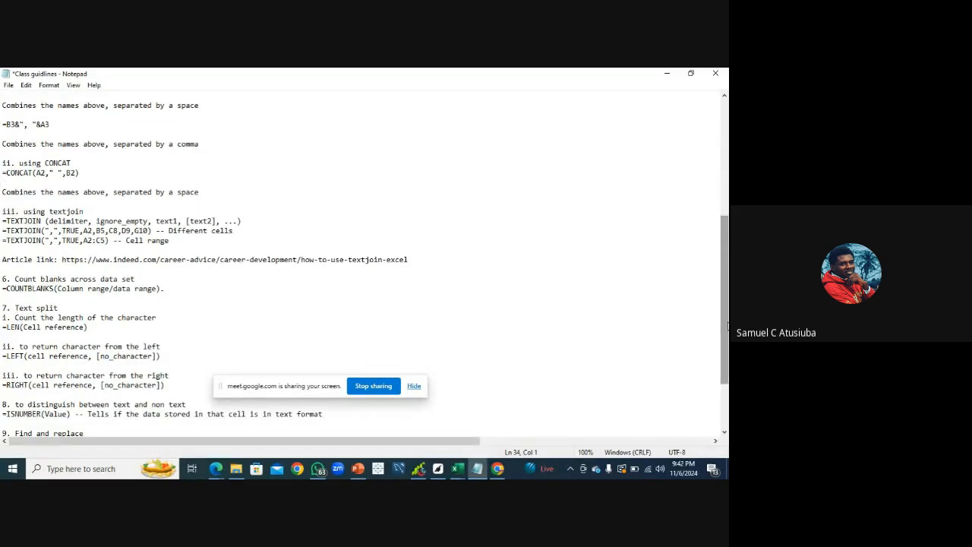
pyautogui.scroll(-3, 727, 326)
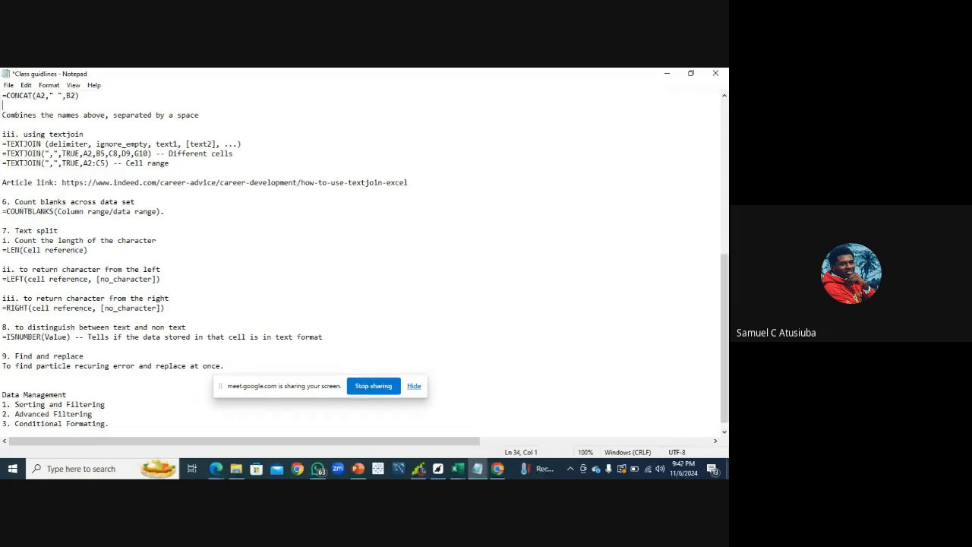
pyautogui.moveTo(457, 468)
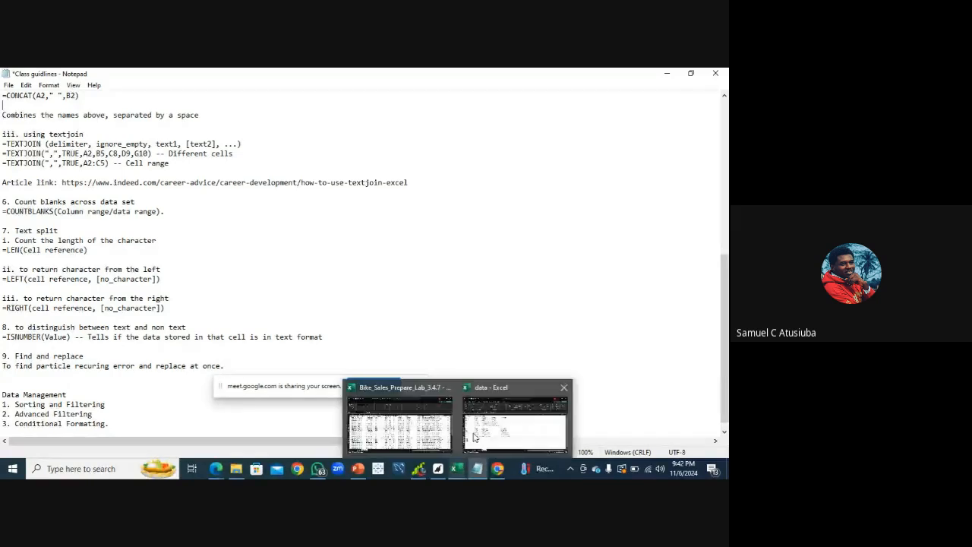
pyautogui.click(483, 427)
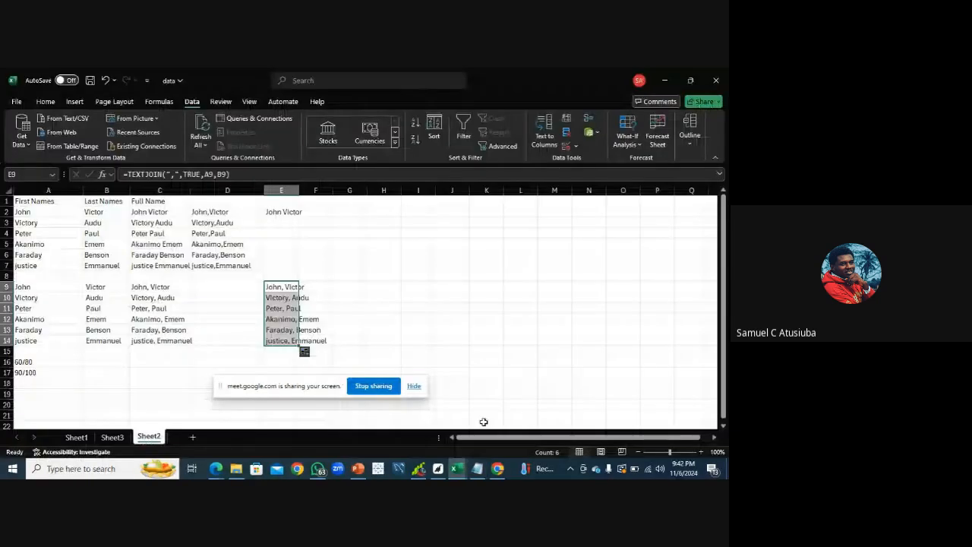
# Open Sheet1, pick cell J5 and glance at the class guidelines again before returning to the workbook
pyautogui.click(76, 437)
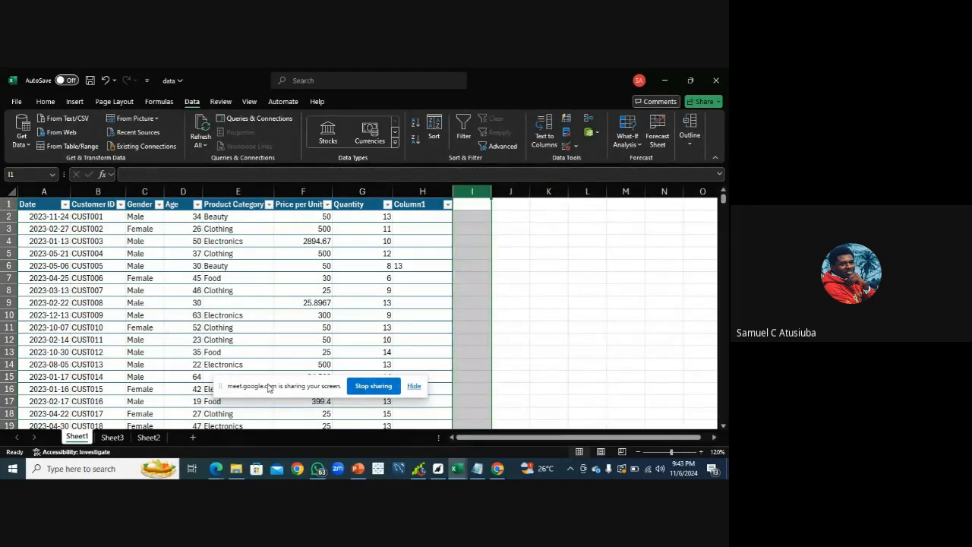
pyautogui.click(509, 256)
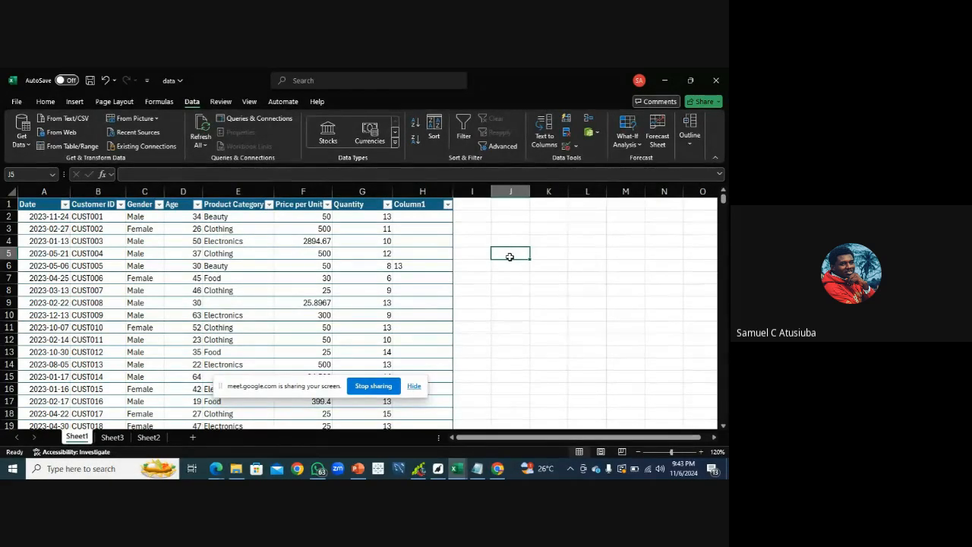
pyautogui.click(476, 470)
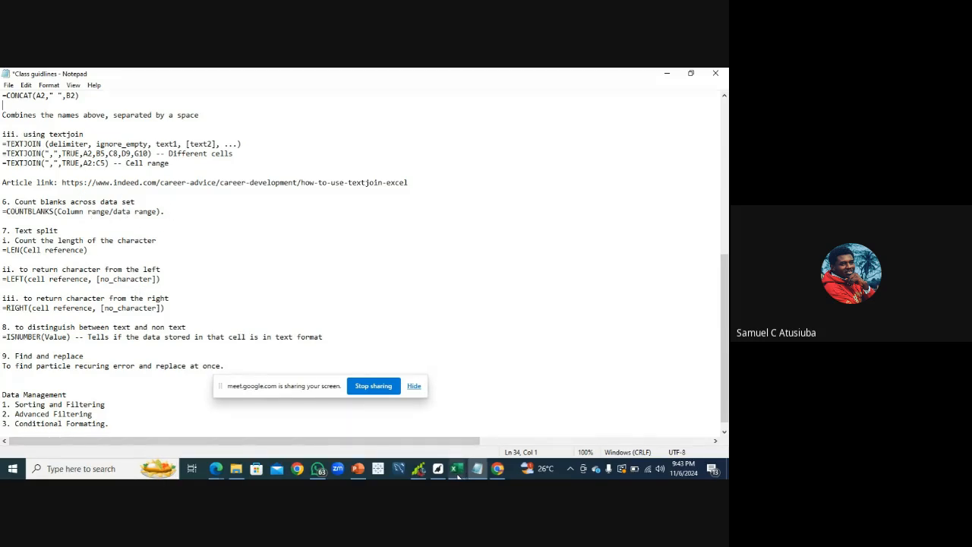
pyautogui.moveTo(458, 475)
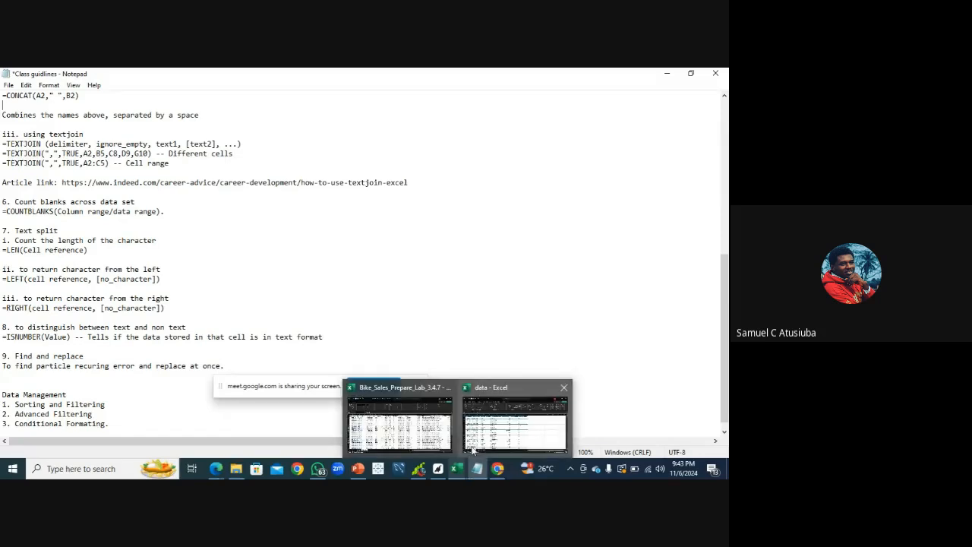
pyautogui.click(472, 450)
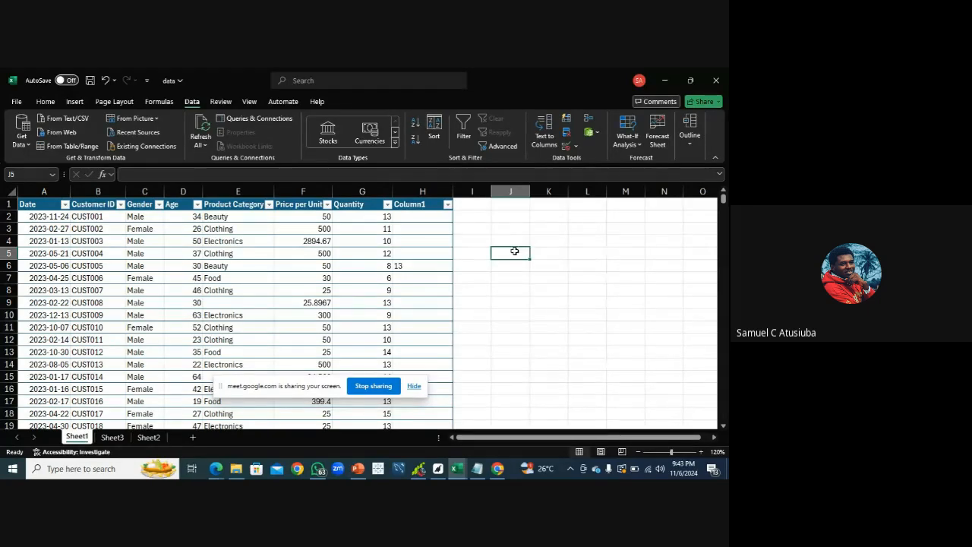
# Enter =COUNTBLANK(E:E) in J5 to count blank cells in the Product Category column
pyautogui.write('=')
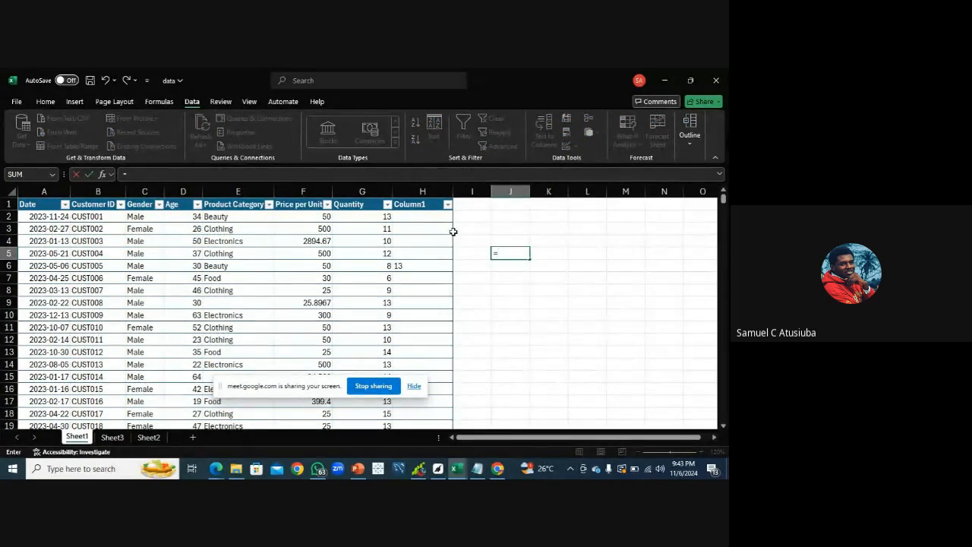
pyautogui.write('count')
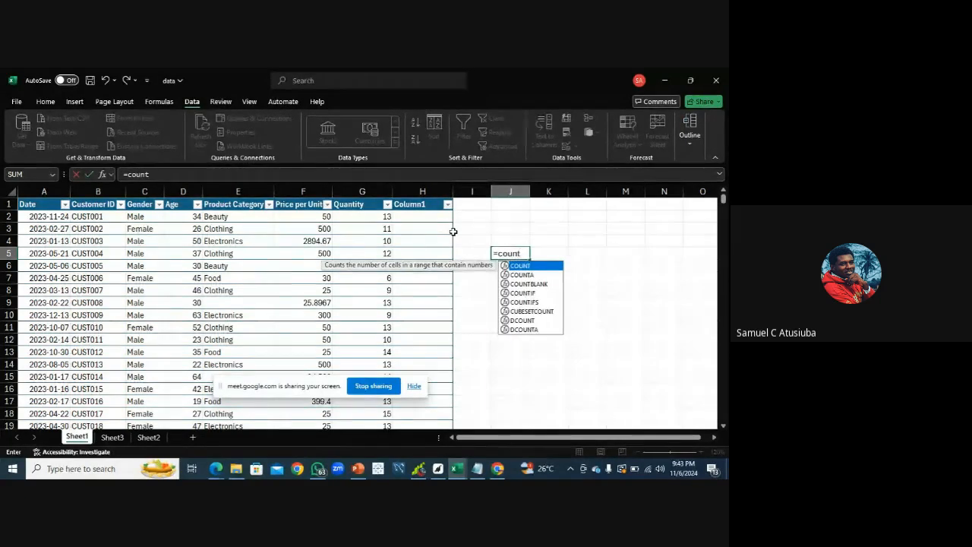
pyautogui.click(524, 285)
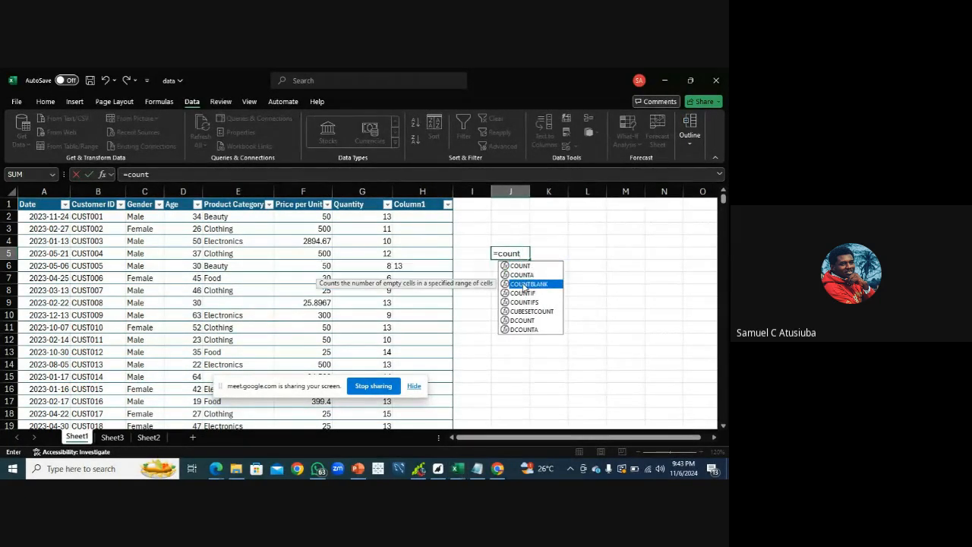
pyautogui.doubleClick(524, 285)
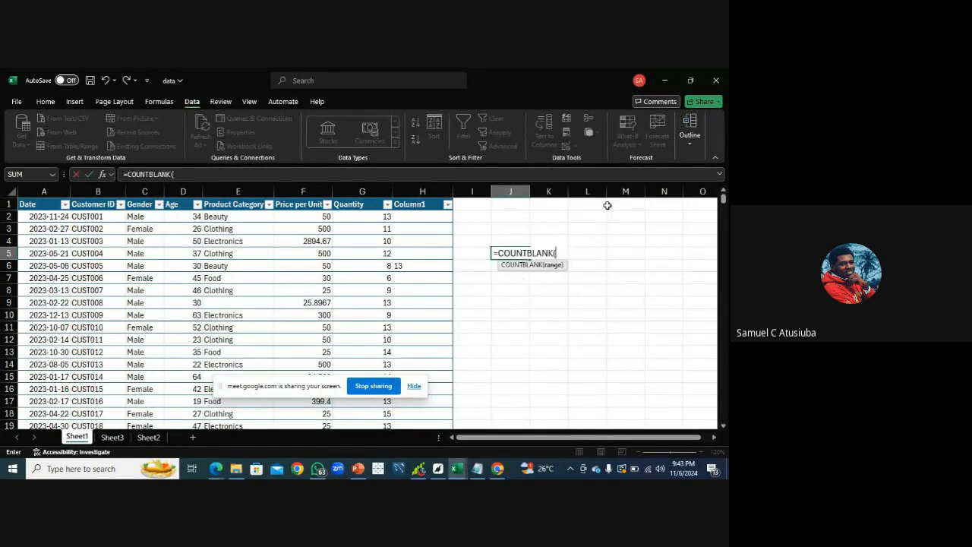
pyautogui.click(235, 192)
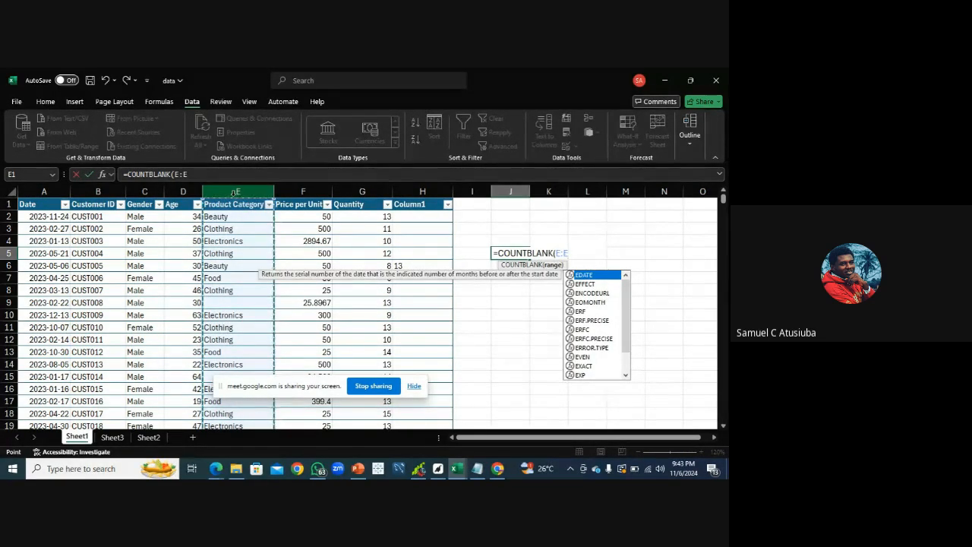
pyautogui.write(')\\')
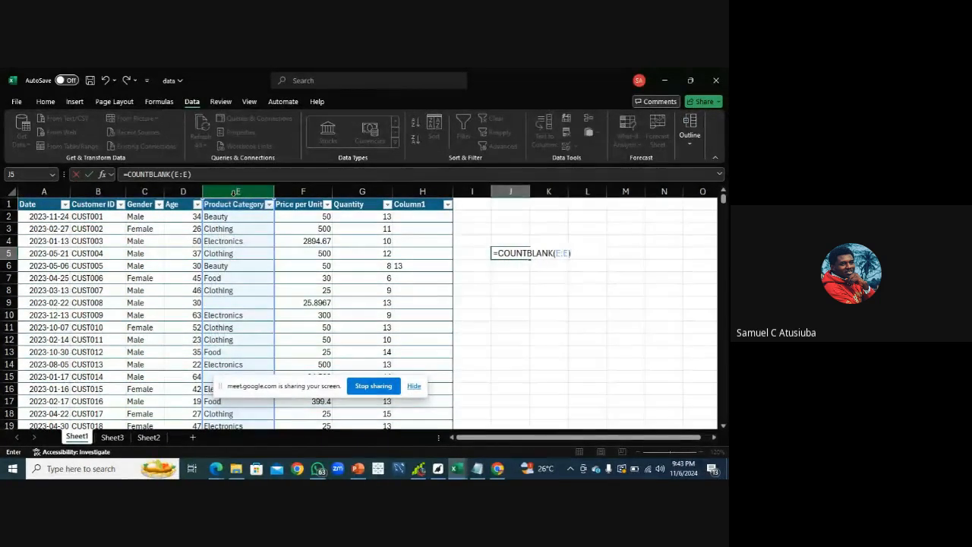
pyautogui.press('BackSpace')
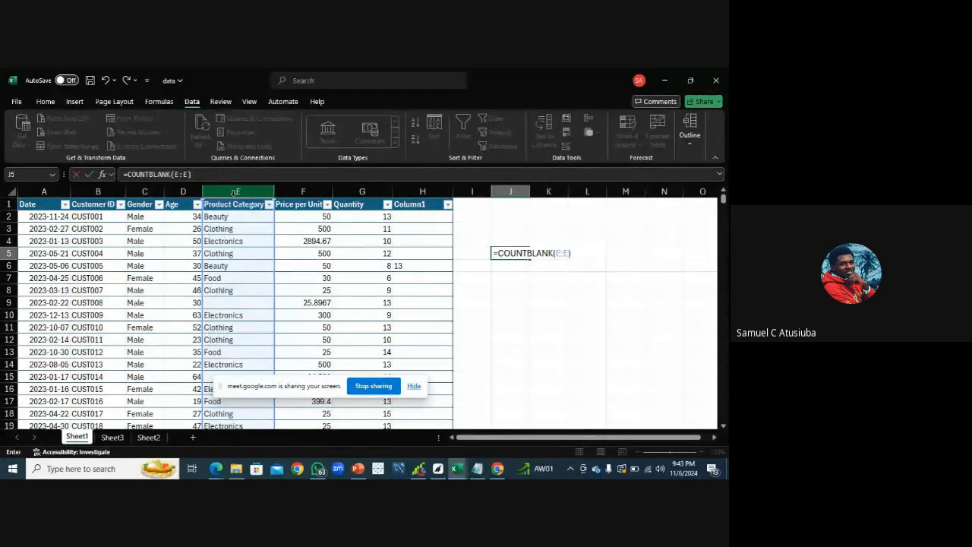
pyautogui.press('Return')
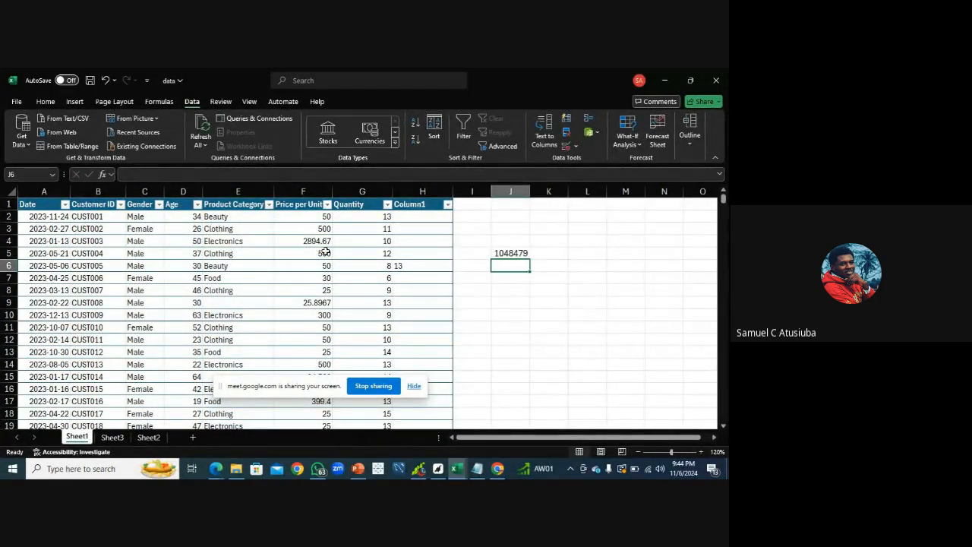
# Edit J5's formula to =COUNTBLANK(Table1[Product Category]) so it counts blanks only within the table's Product Category data
pyautogui.click(508, 254)
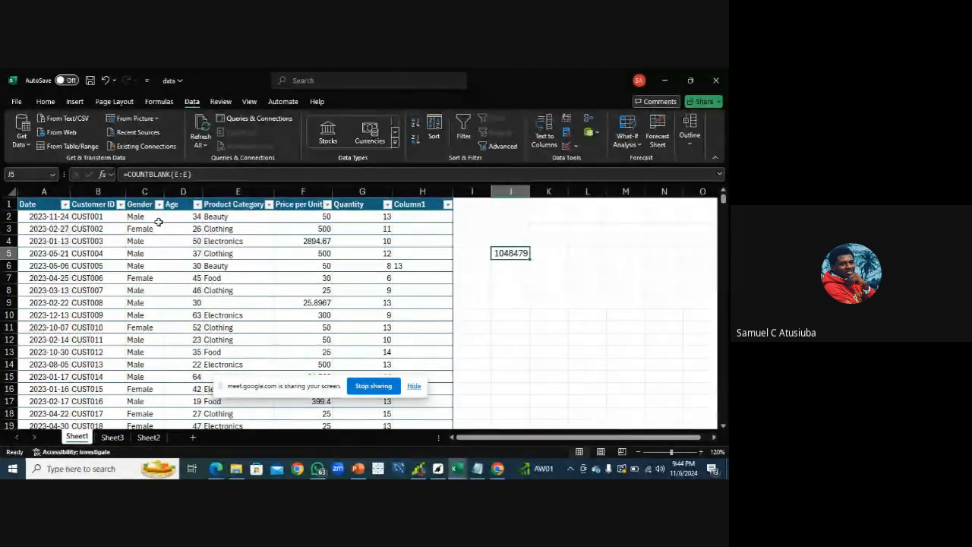
pyautogui.click(187, 174)
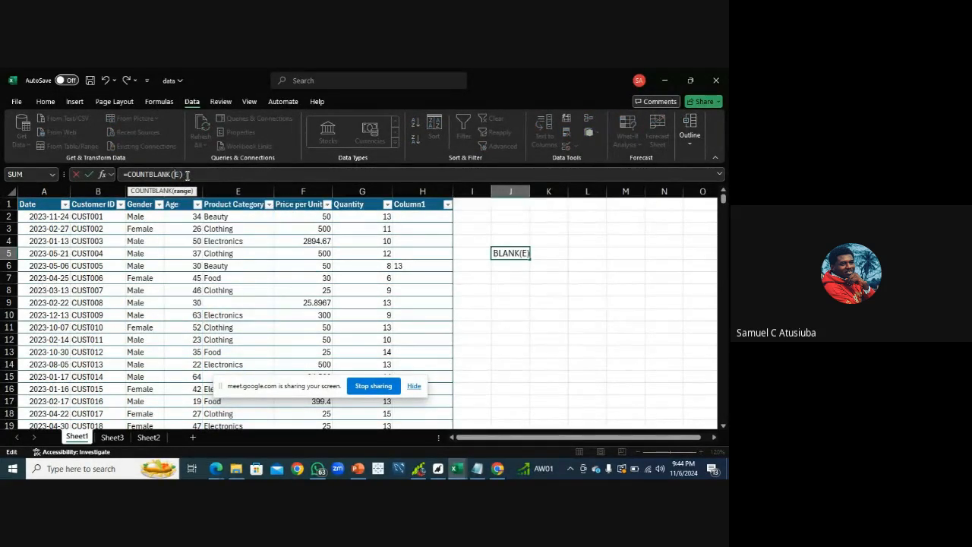
pyautogui.press('BackSpace')
pyautogui.press('BackSpace')
pyautogui.click(228, 215)
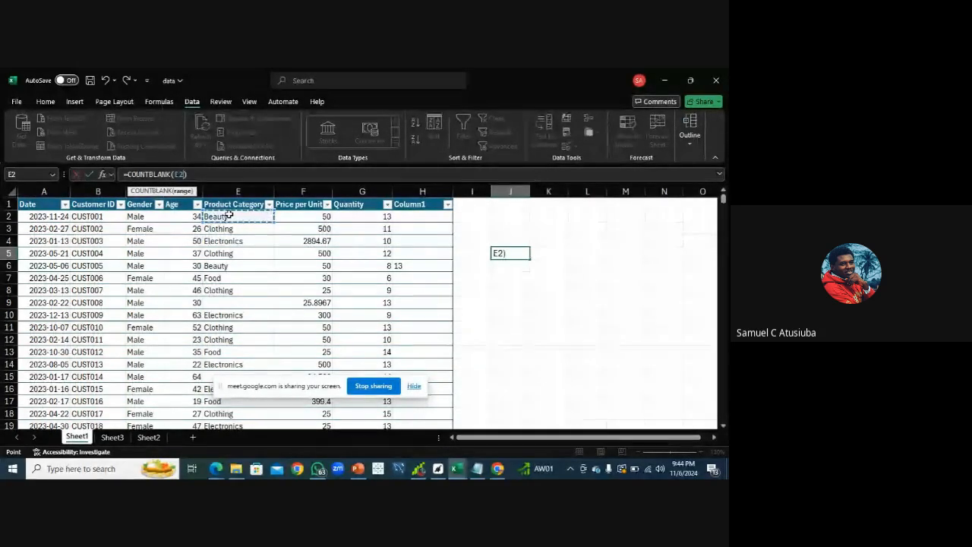
pyautogui.hotkey('ctrl', 'shift', 'Down')
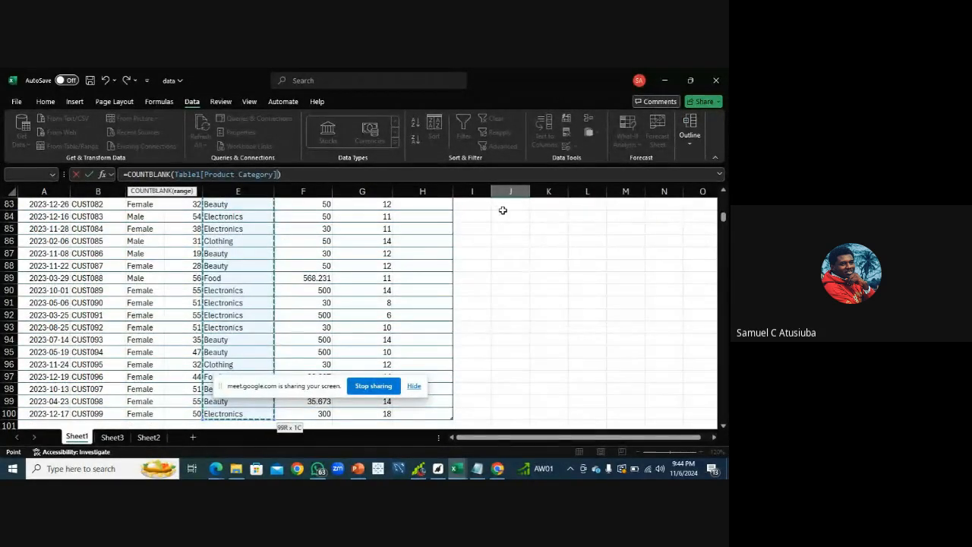
pyautogui.press('Return')
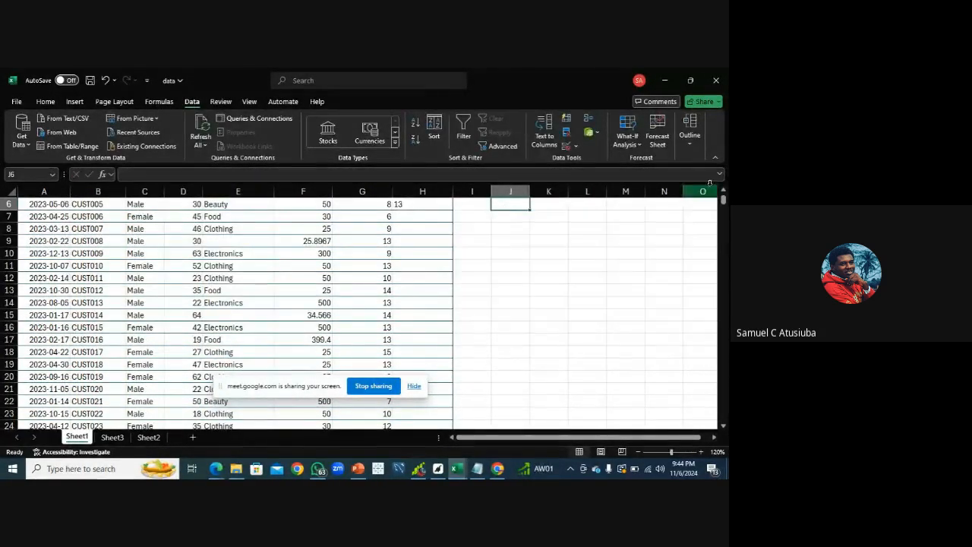
pyautogui.scroll(2, 723, 199)
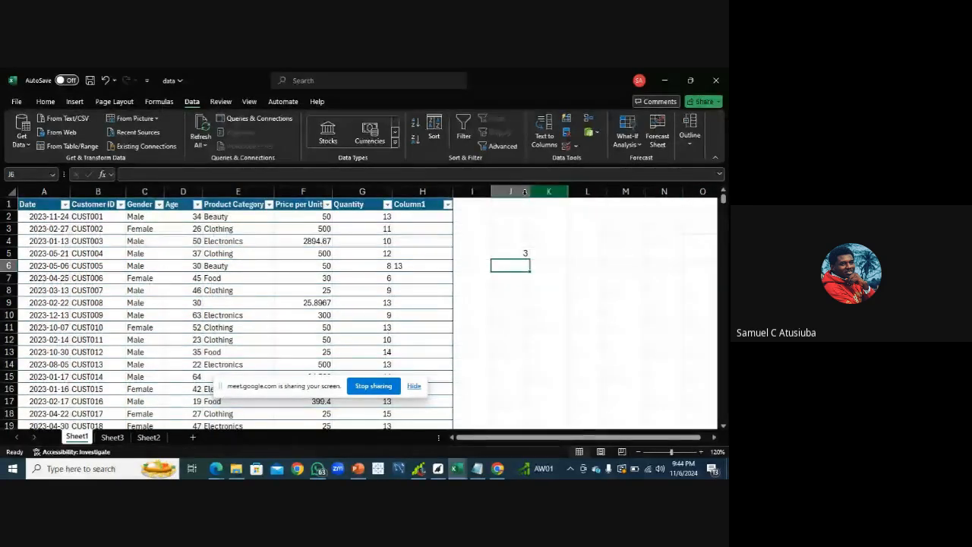
pyautogui.click(509, 253)
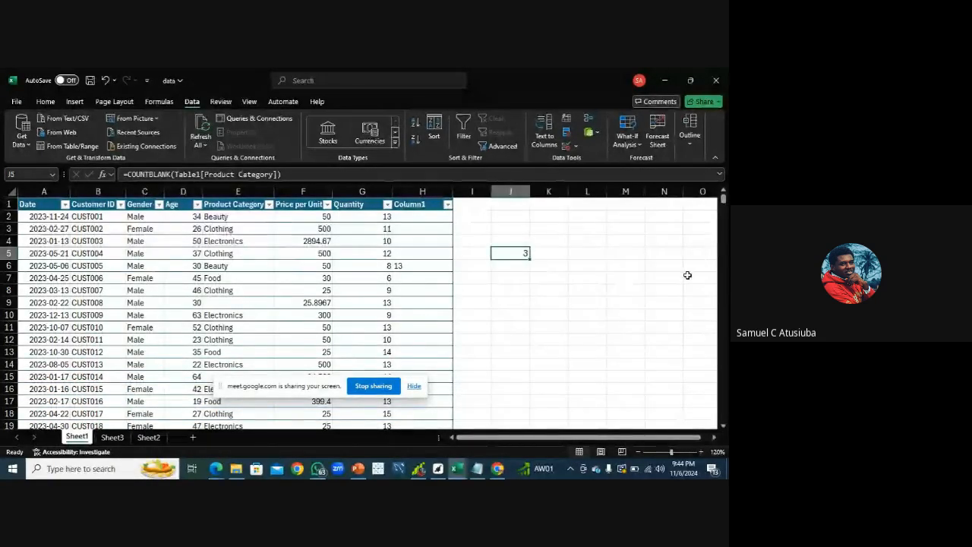
# Scroll down through the table to examine the rows of data down to the last record
pyautogui.click(725, 428)
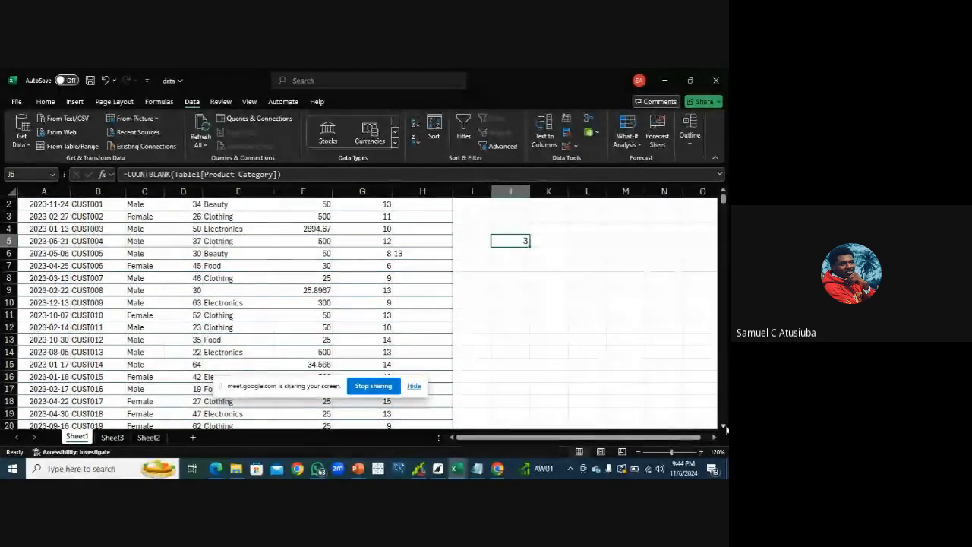
pyautogui.click(725, 428)
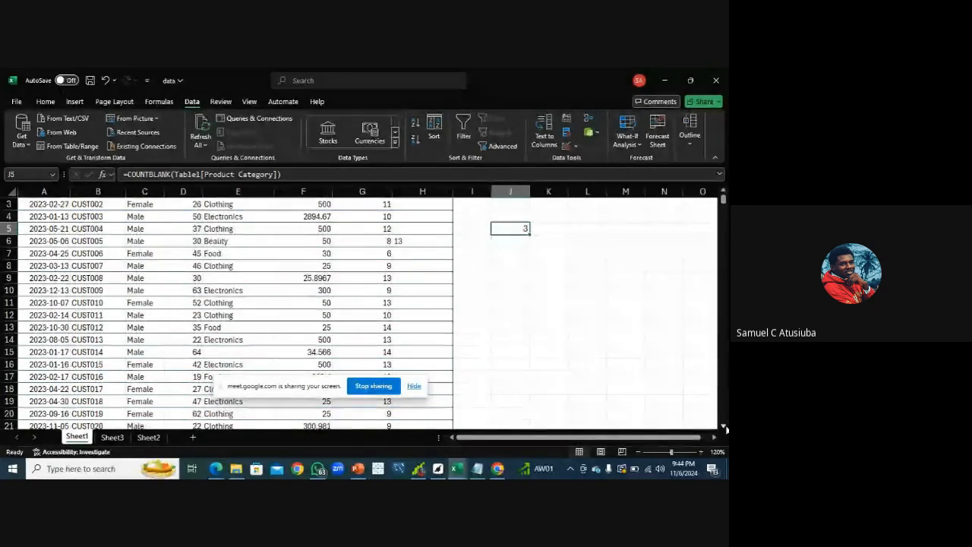
pyautogui.click(725, 428)
pyautogui.click(725, 429)
pyautogui.click(726, 428)
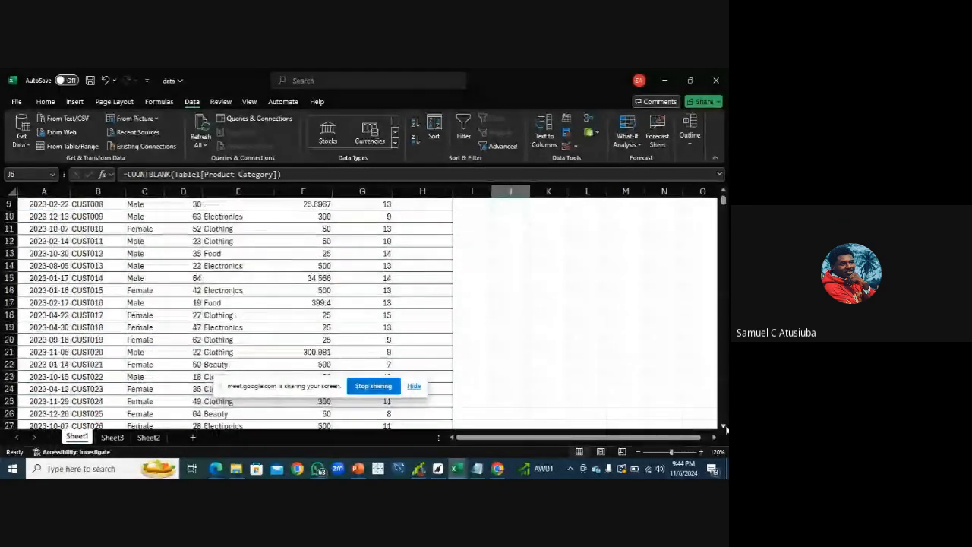
pyautogui.click(725, 428)
pyautogui.click(725, 428)
pyautogui.click(725, 429)
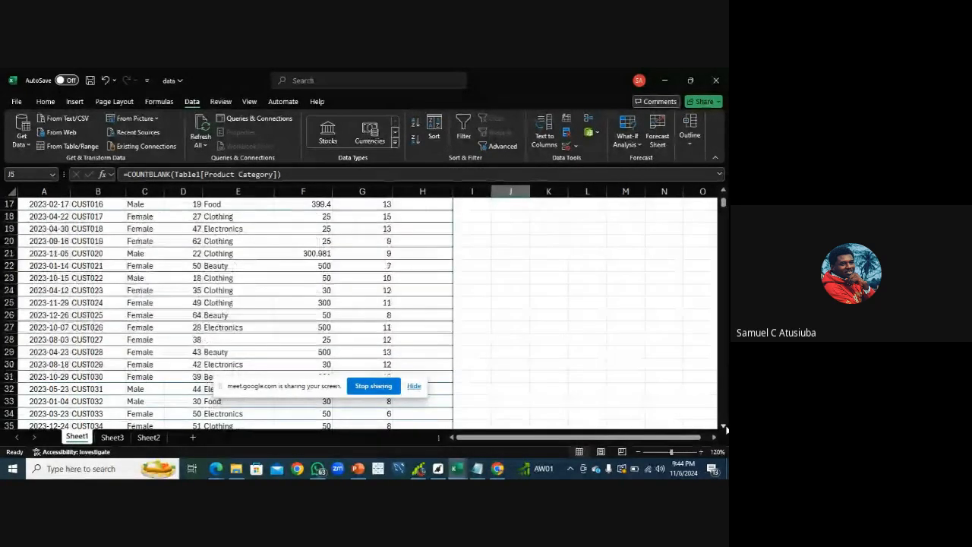
pyautogui.click(725, 429)
pyautogui.click(725, 429)
pyautogui.moveTo(725, 428); pyautogui.dragTo(726, 428)
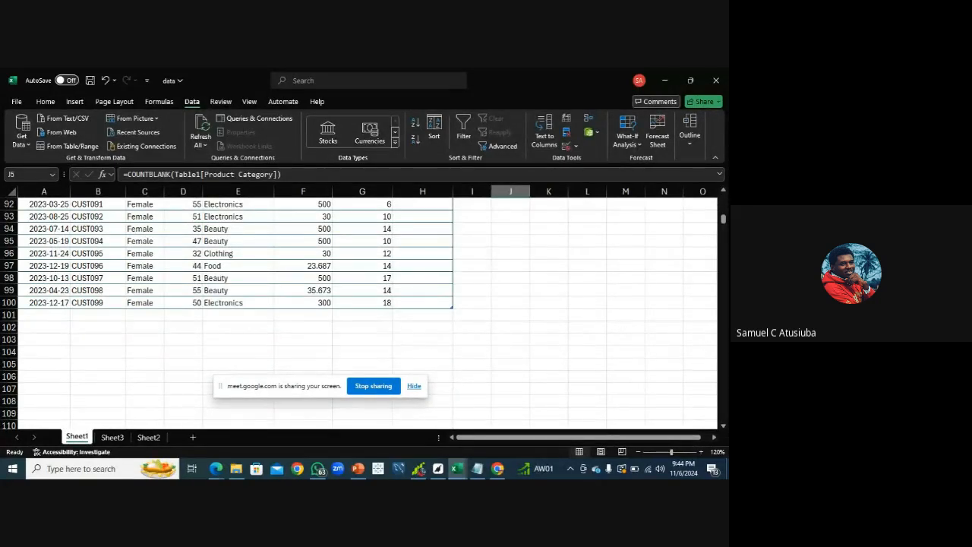
pyautogui.moveTo(724, 219); pyautogui.dragTo(722, 185)
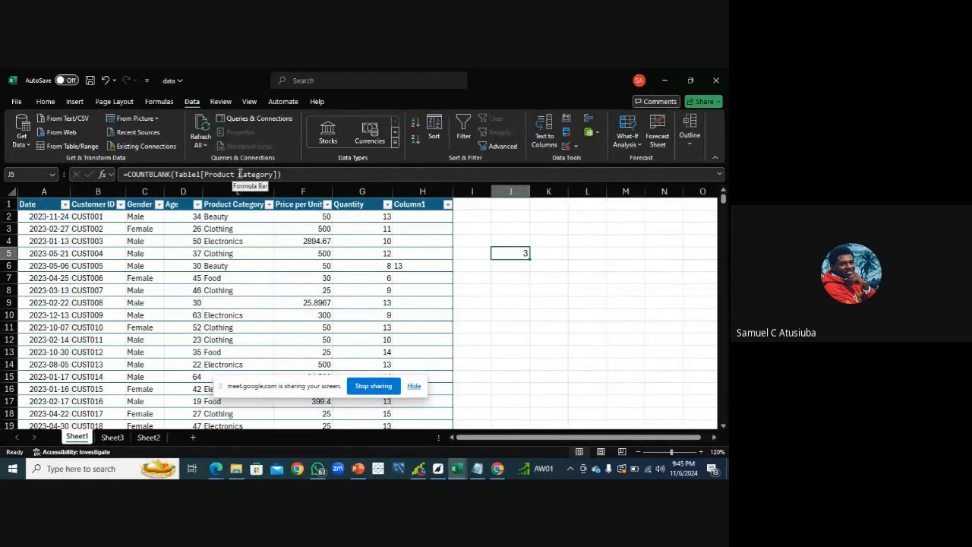
# Select the whole table from the header down to its last row, then return to cell J5
pyautogui.click(278, 175)
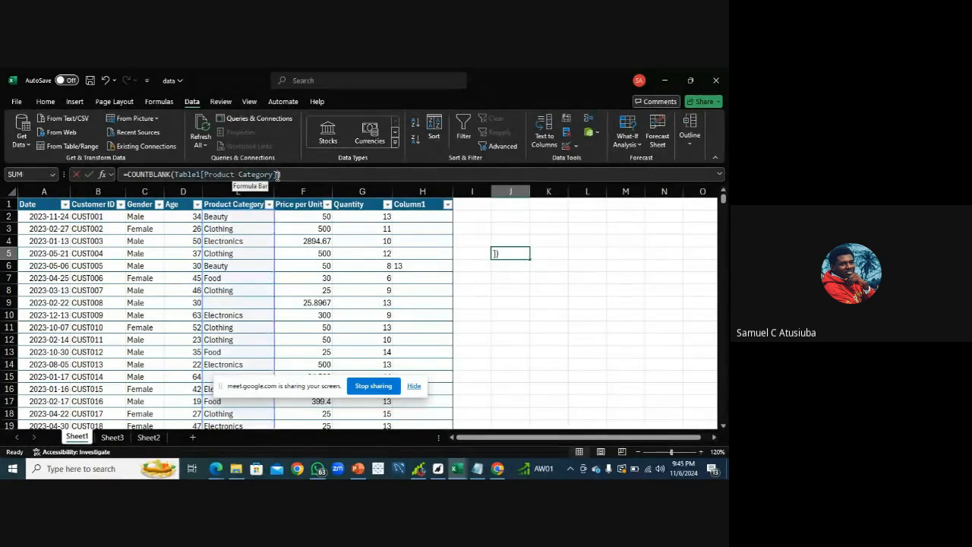
pyautogui.click(27, 205)
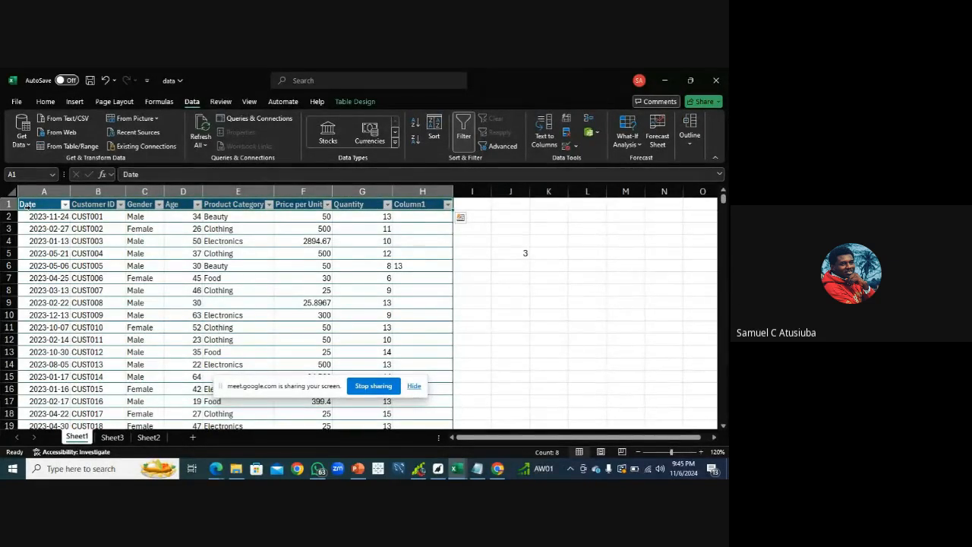
pyautogui.hotkey('ctrl', 'shift', 'Down')
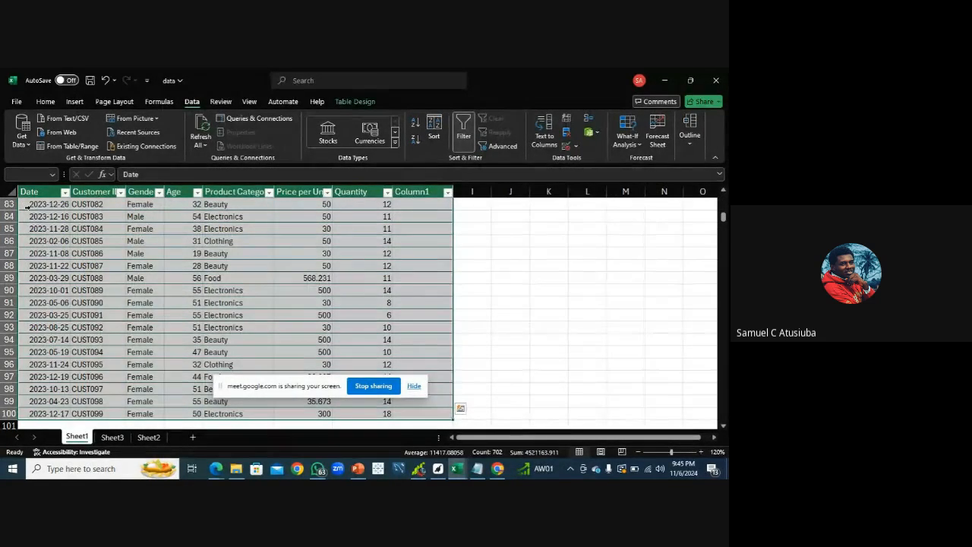
pyautogui.press('Return')
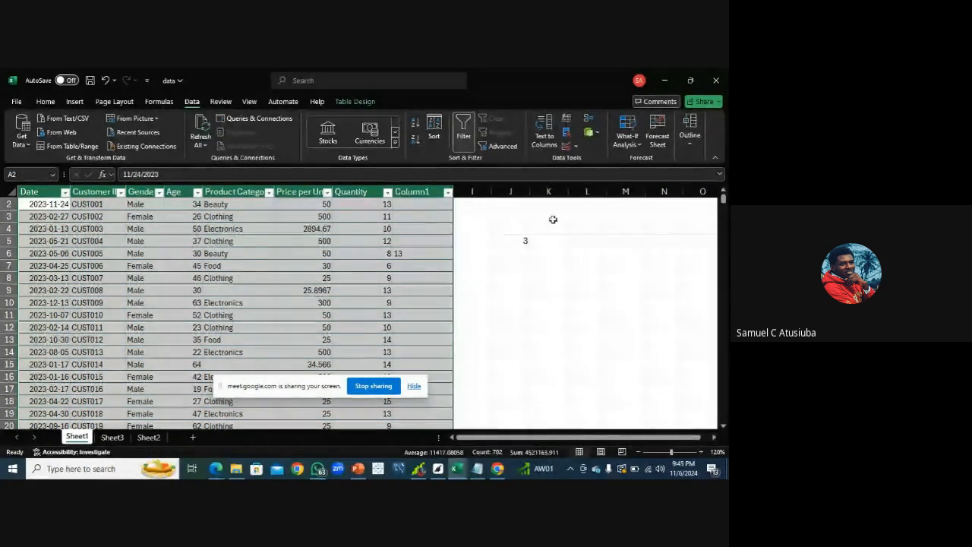
pyautogui.click(520, 239)
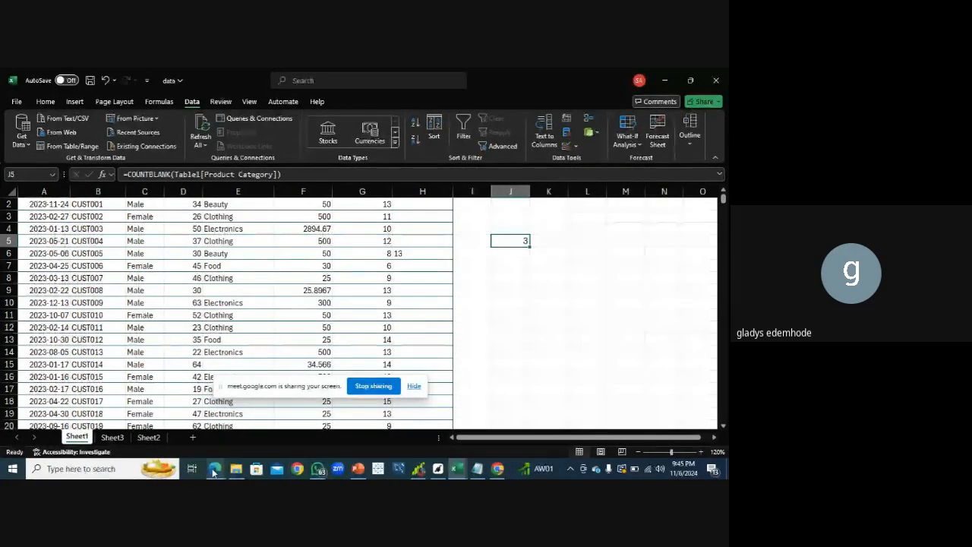
pyautogui.moveTo(218, 475)
pyautogui.click(164, 436)
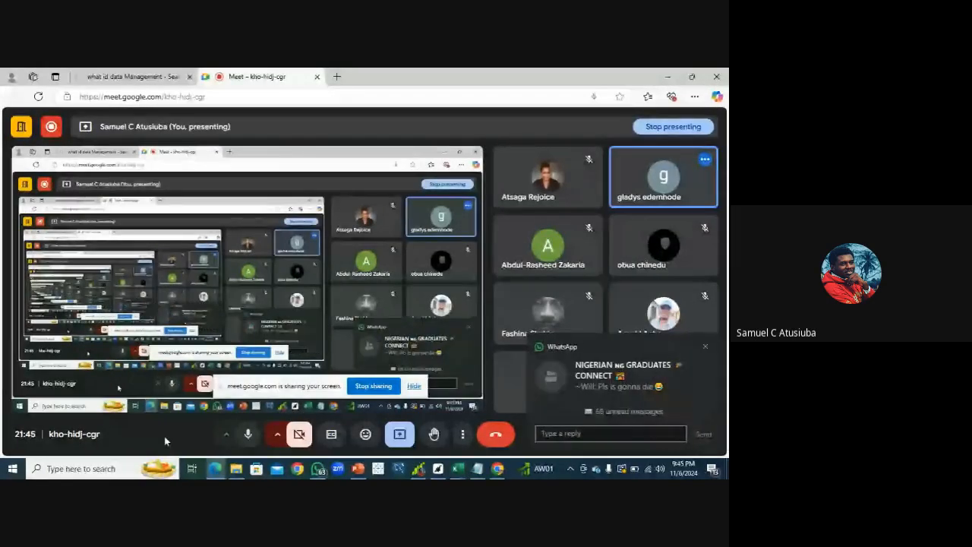
pyautogui.click(706, 347)
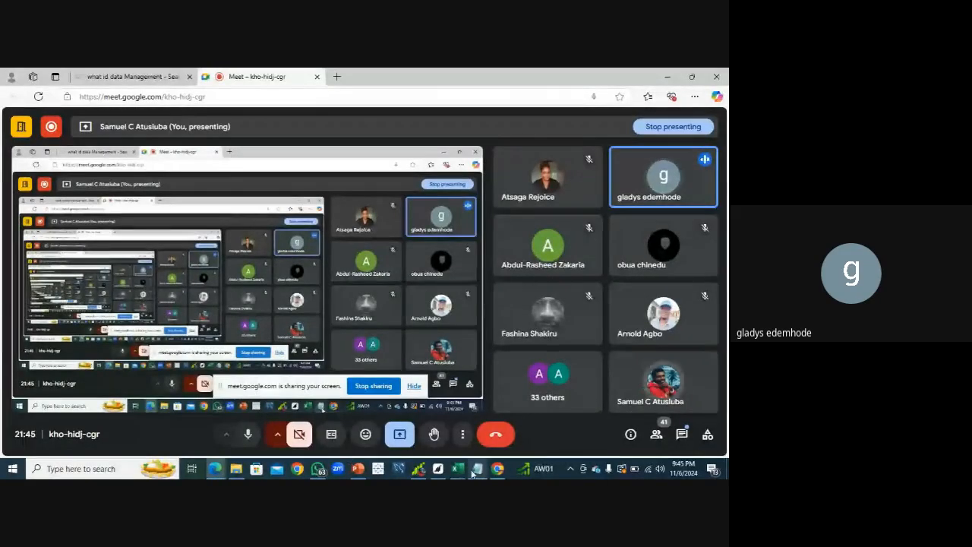
pyautogui.moveTo(458, 469)
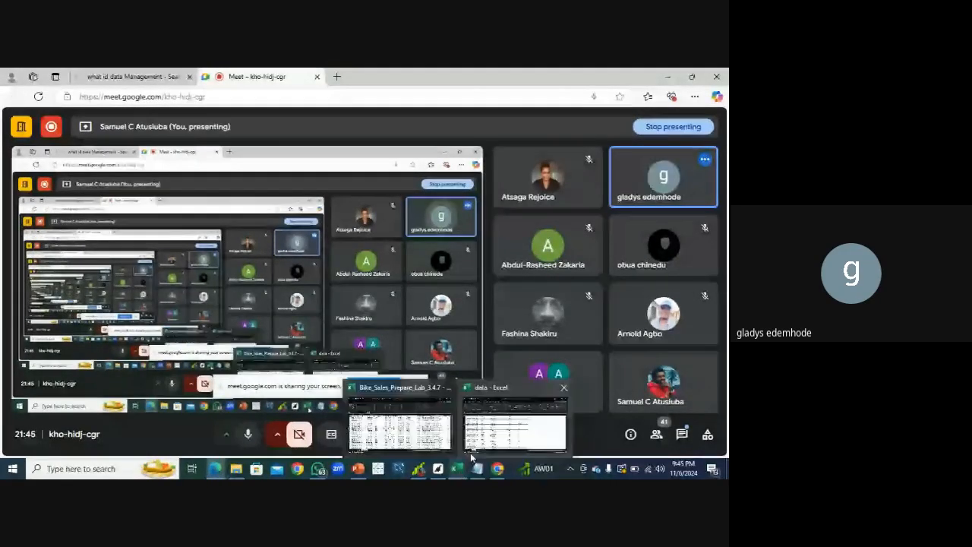
pyautogui.click(475, 439)
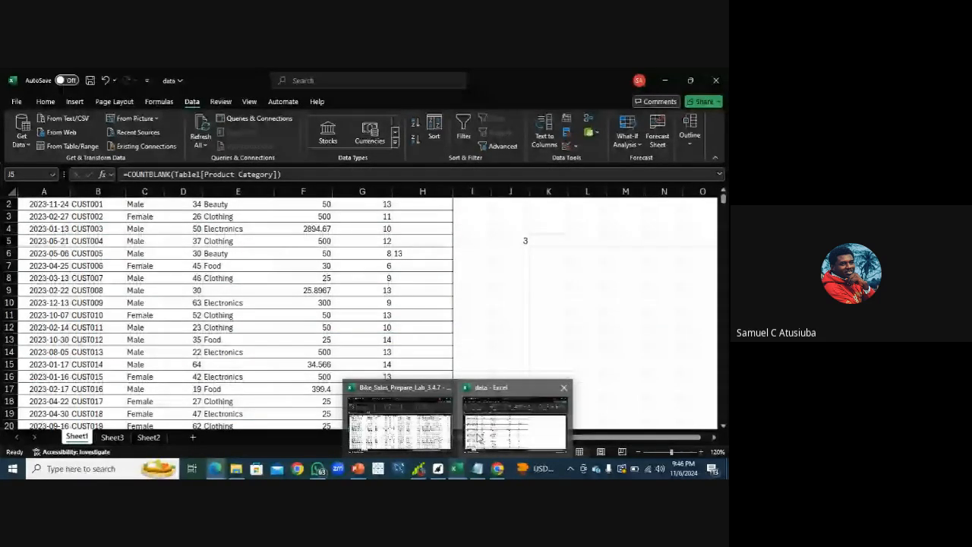
pyautogui.click(477, 438)
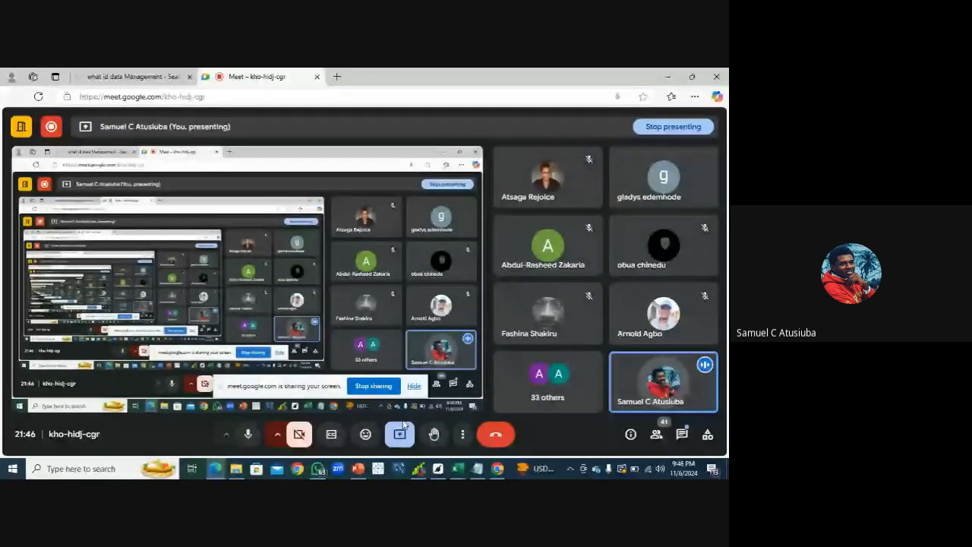
pyautogui.click(456, 470)
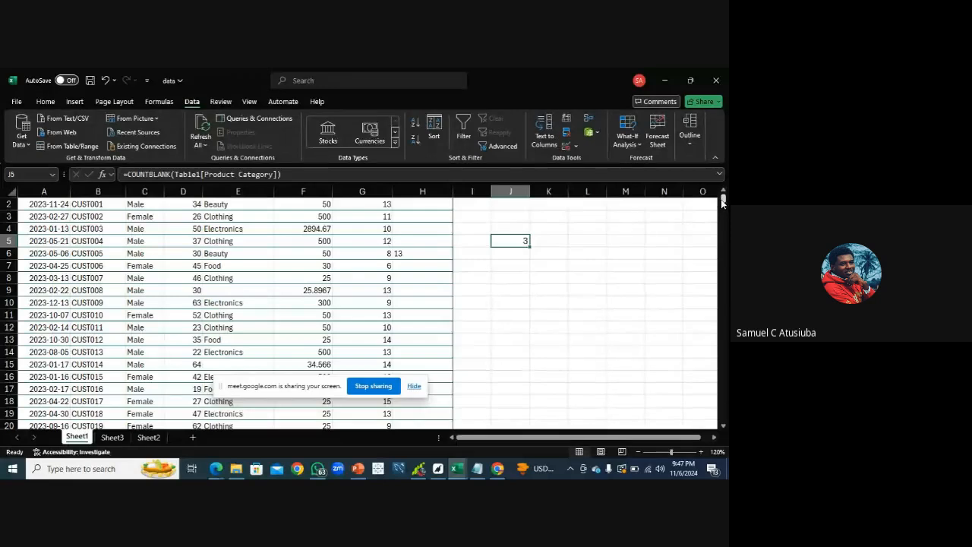
# Rebuild J5's formula as =COUNTBLANK(Table1[Product Category]) by selecting the Product Category column data from E2 down
pyautogui.scroll(1, 374, 246)
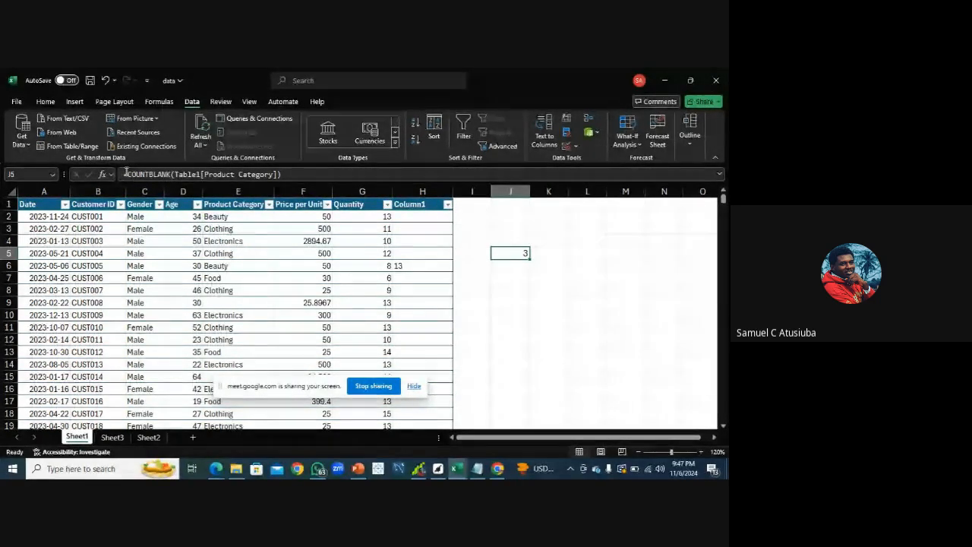
pyautogui.click(294, 175)
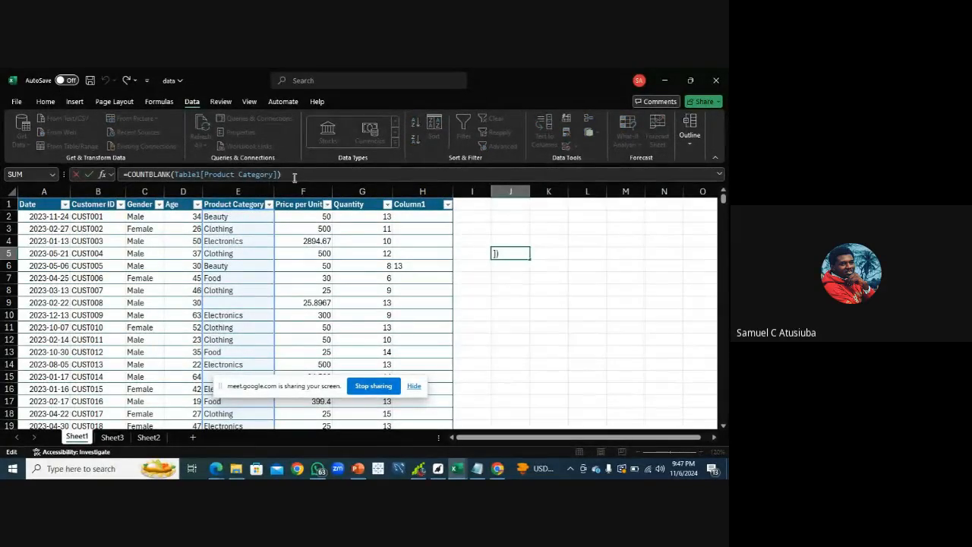
pyautogui.press('BackSpace')
pyautogui.press('BackSpace')
pyautogui.press('BackSpace')
pyautogui.press('BackSpace')
pyautogui.press('BackSpace')
pyautogui.press('BackSpace')
pyautogui.press('BackSpace')
pyautogui.press('BackSpace')
pyautogui.press('BackSpace')
pyautogui.press('BackSpace')
pyautogui.press('BackSpace')
pyautogui.press('BackSpace')
pyautogui.press('BackSpace')
pyautogui.press('BackSpace')
pyautogui.press('BackSpace')
pyautogui.press('BackSpace')
pyautogui.press('BackSpace')
pyautogui.press('BackSpace')
pyautogui.press('BackSpace')
pyautogui.press('BackSpace')
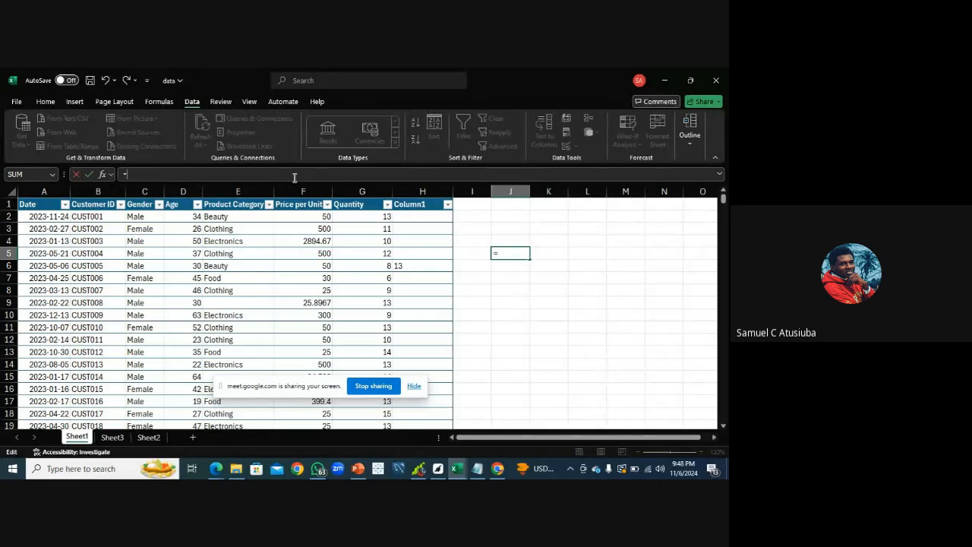
pyautogui.write('=co')
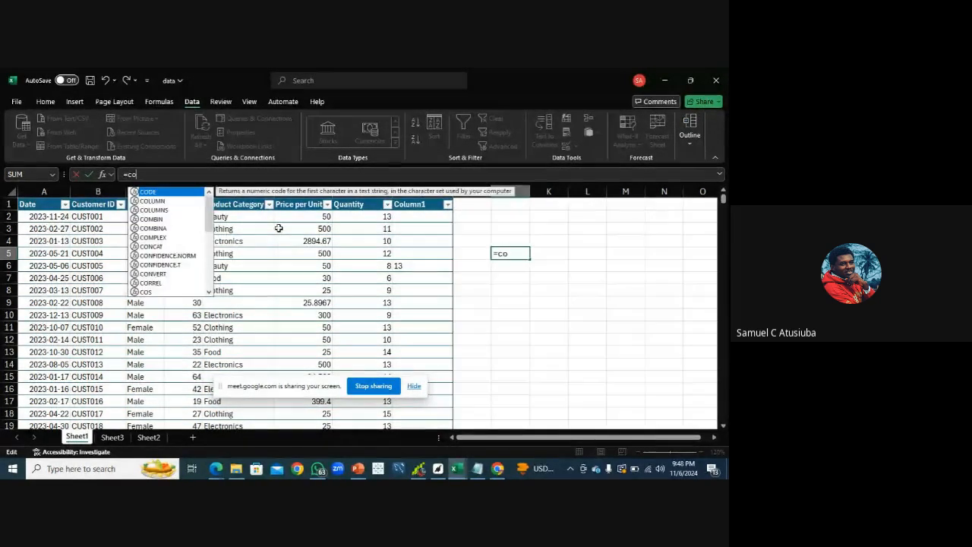
pyautogui.write('un')
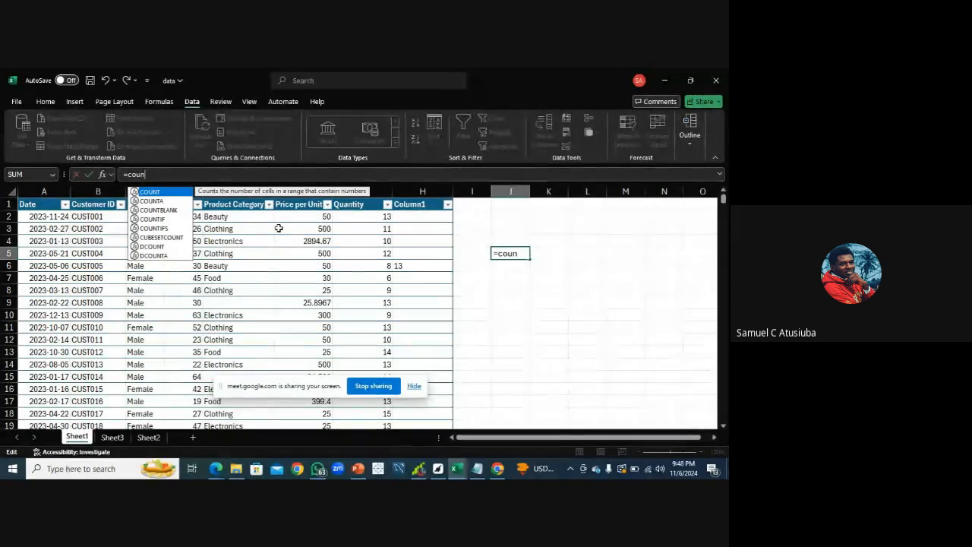
pyautogui.doubleClick(175, 211)
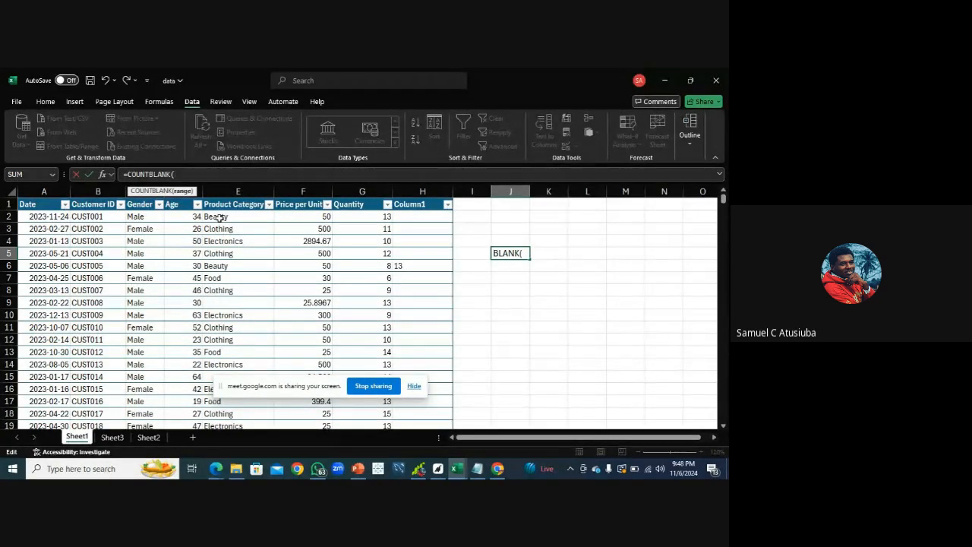
pyautogui.click(218, 217)
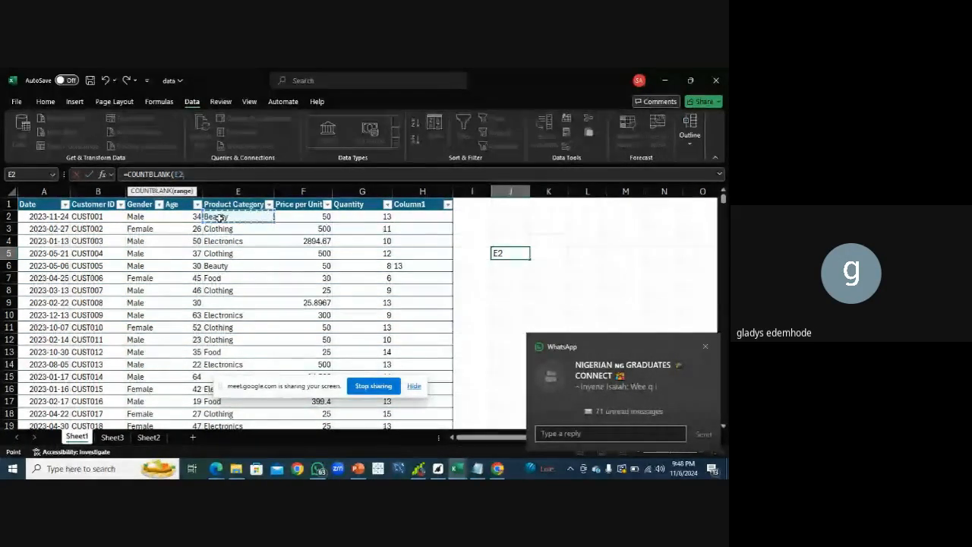
pyautogui.hotkey('ctrl', 'shift', 'Down')
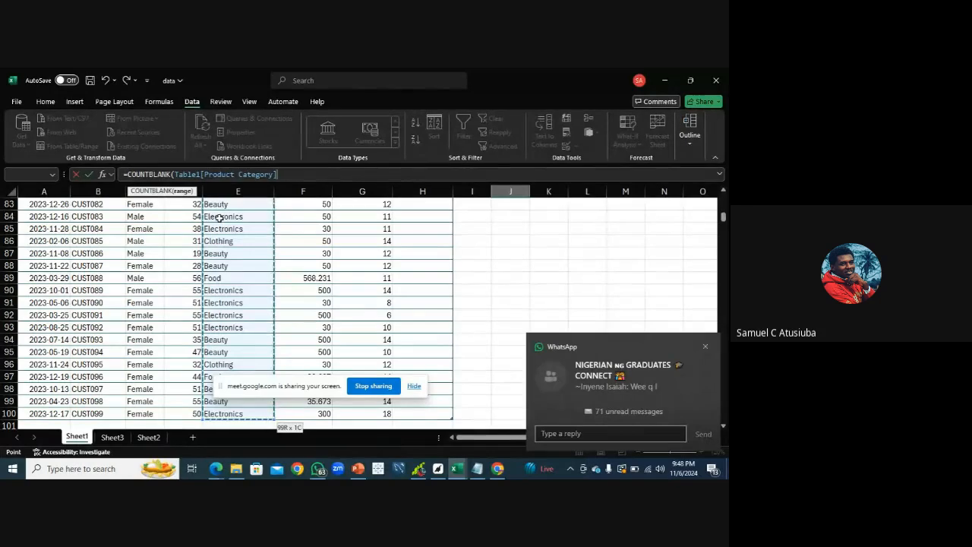
pyautogui.write(')')
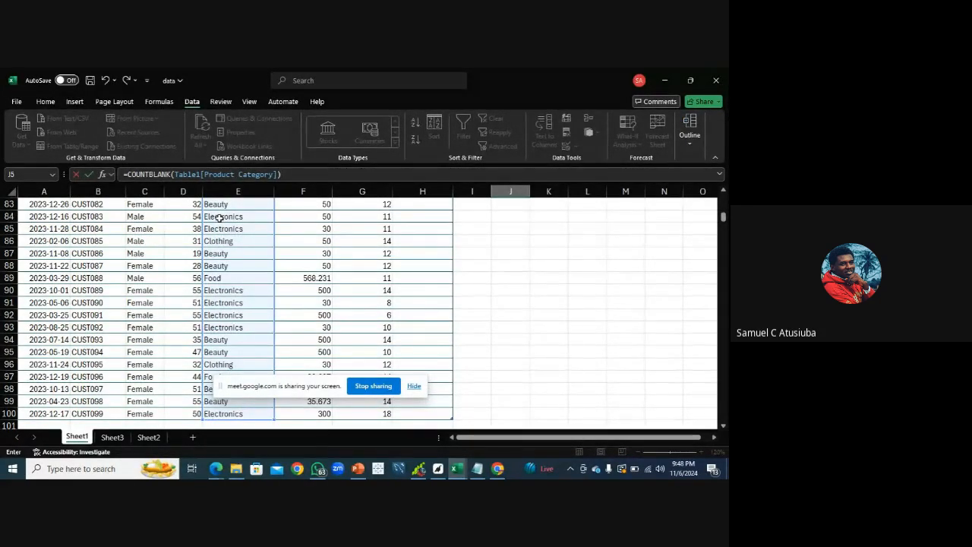
pyautogui.press('Return')
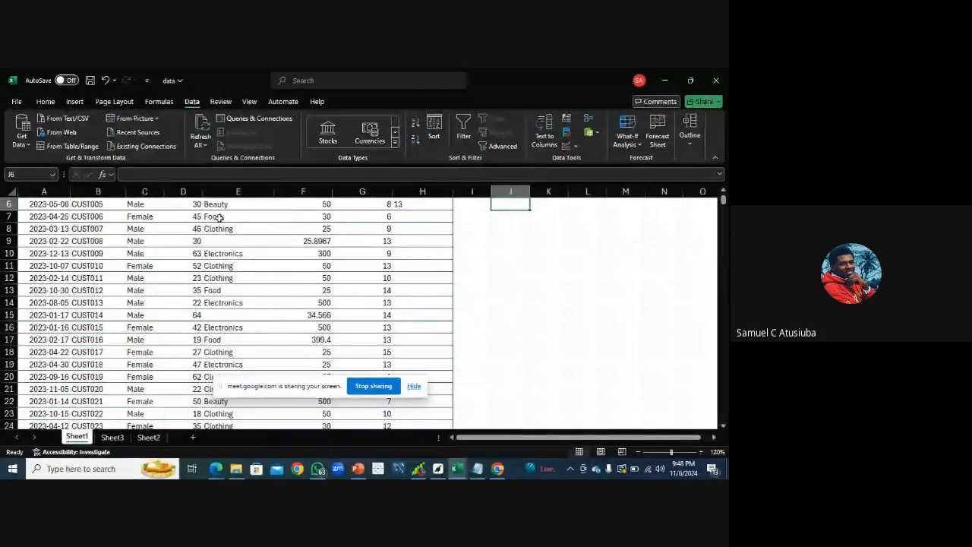
# Clear the Quantity value in cell G6 to create a blank cell
pyautogui.click(723, 191)
pyautogui.scroll(1, 503, 278)
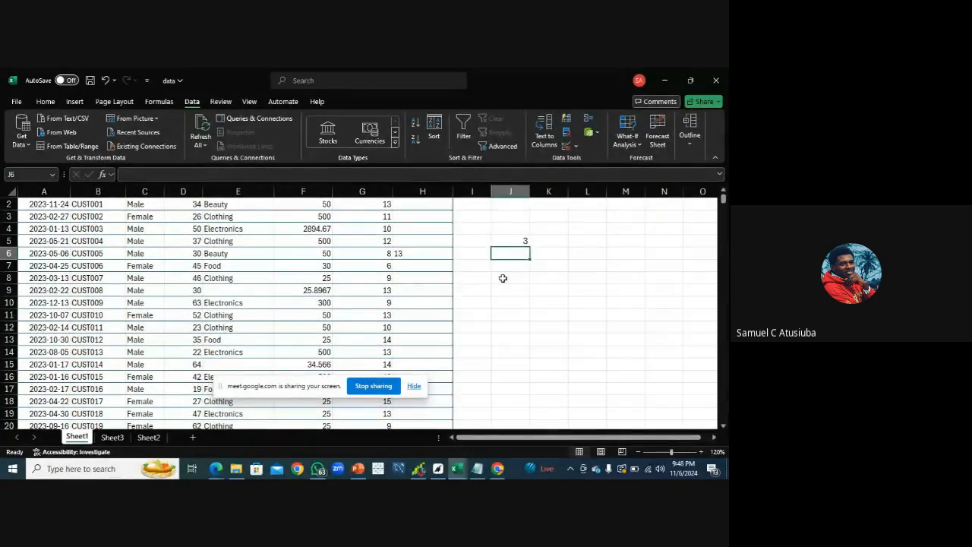
pyautogui.click(516, 240)
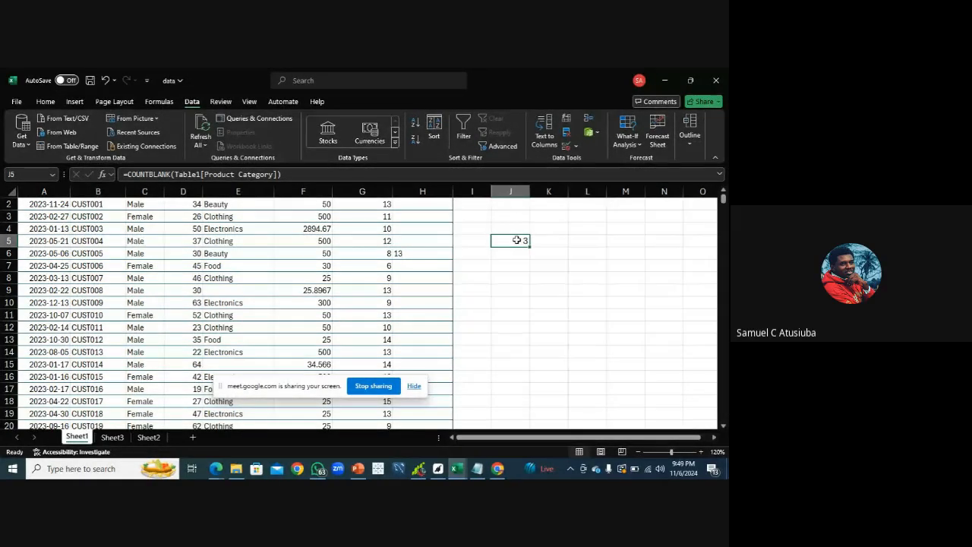
pyautogui.click(384, 255)
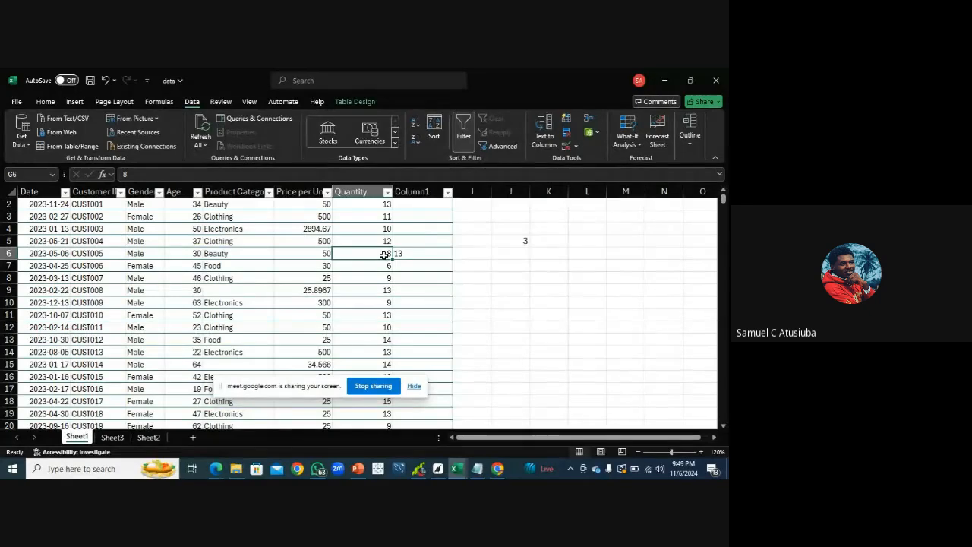
pyautogui.press('BackSpace')
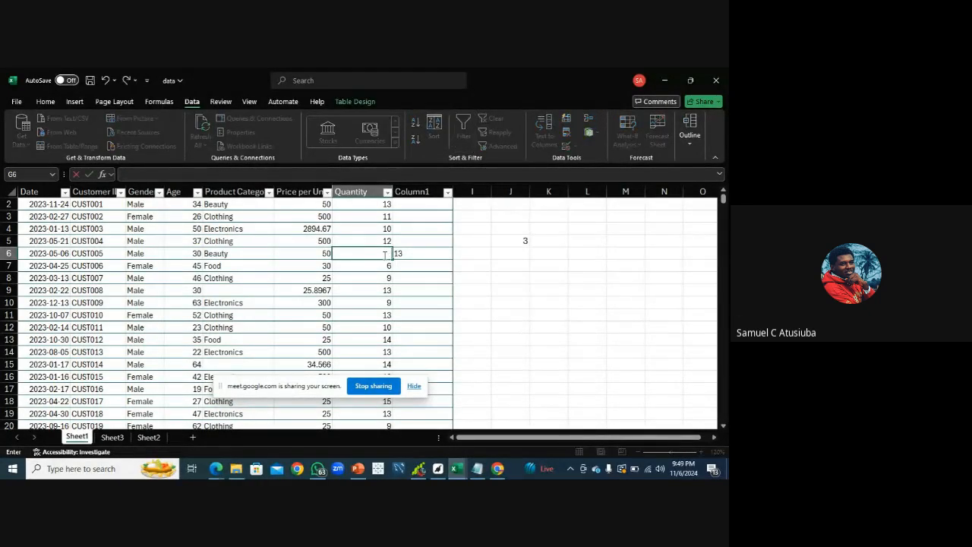
# Clear the Price per Unit value in cell F3 and reselect the COUNTBLANK result in J5
pyautogui.click(326, 218)
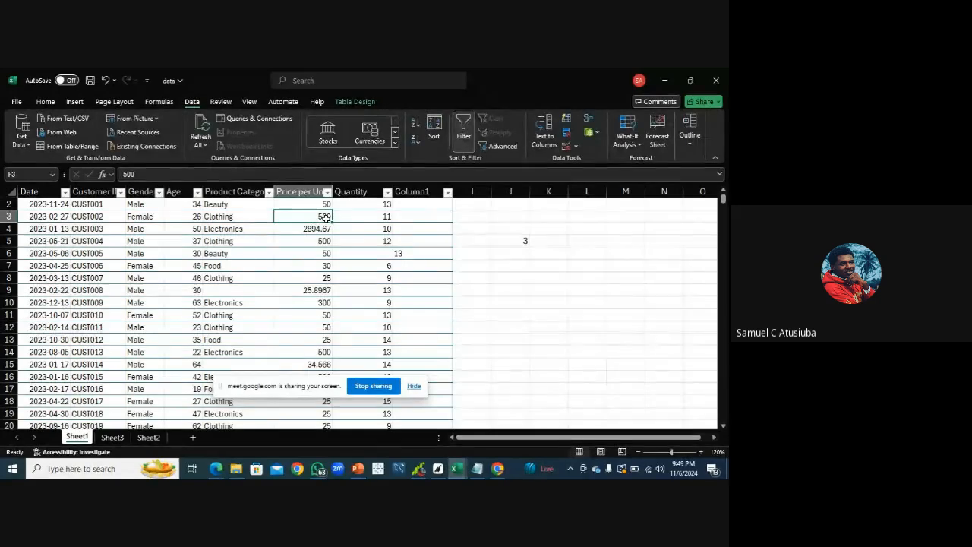
pyautogui.press('BackSpace')
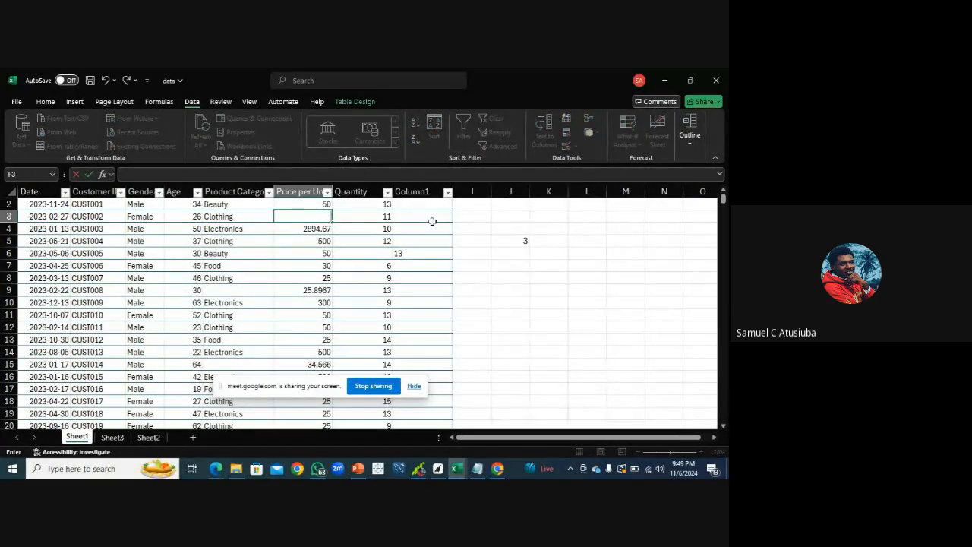
pyautogui.click(488, 266)
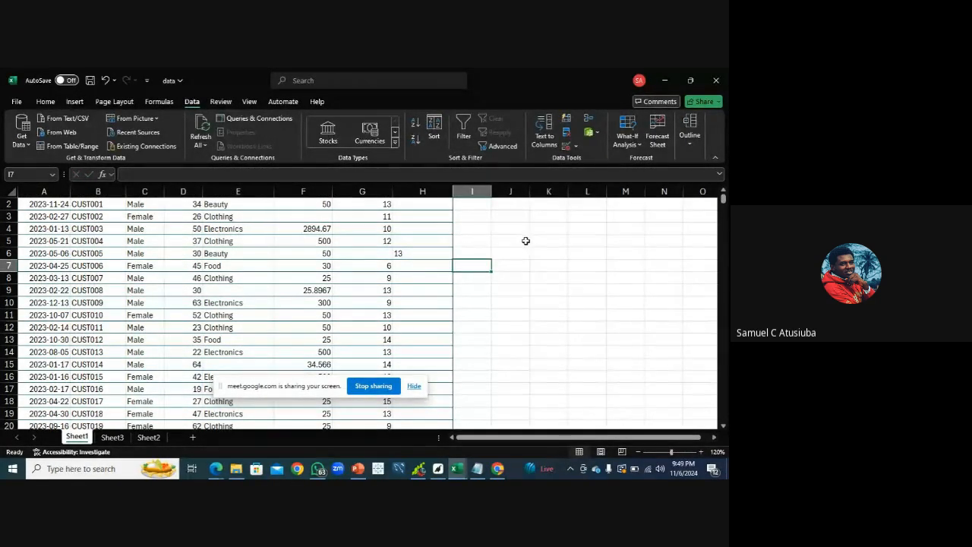
pyautogui.click(525, 241)
pyautogui.click(514, 280)
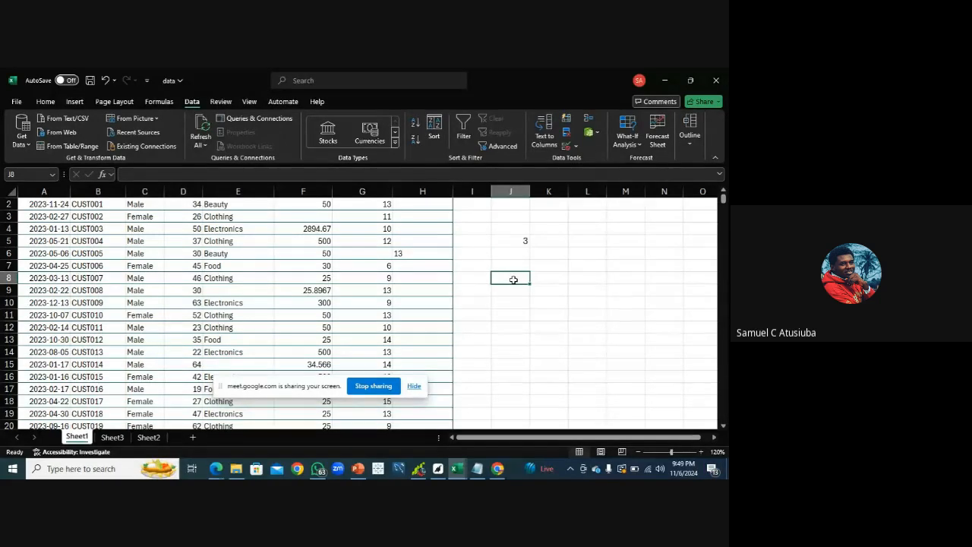
# Enter =COUNTBLANK(Table1[#All]) in cell J8 by selecting the entire table from its header row down
pyautogui.write('=')
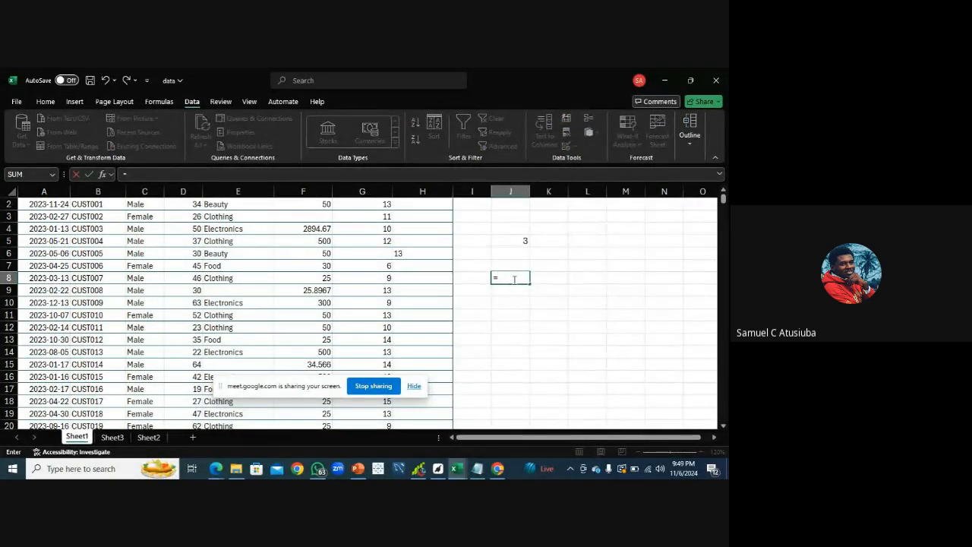
pyautogui.write('cou')
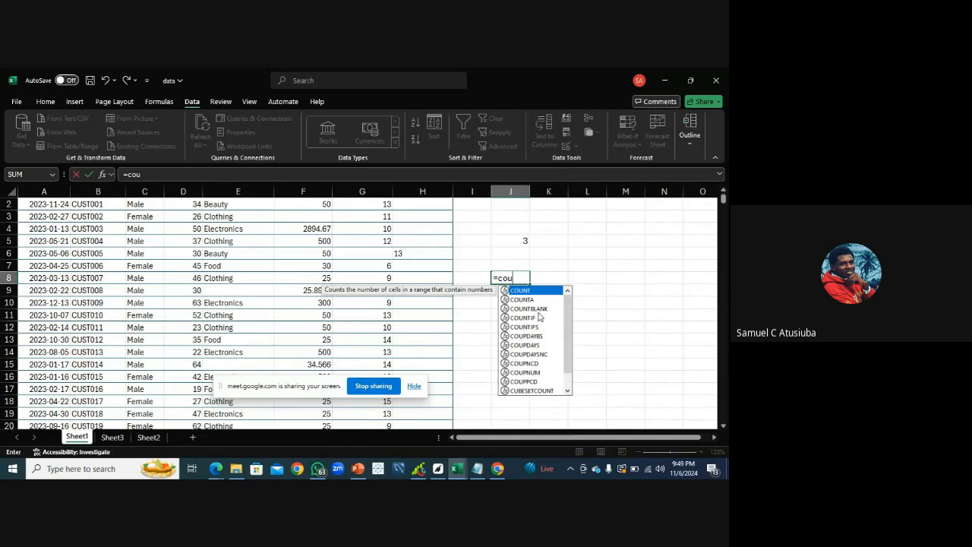
pyautogui.doubleClick(530, 309)
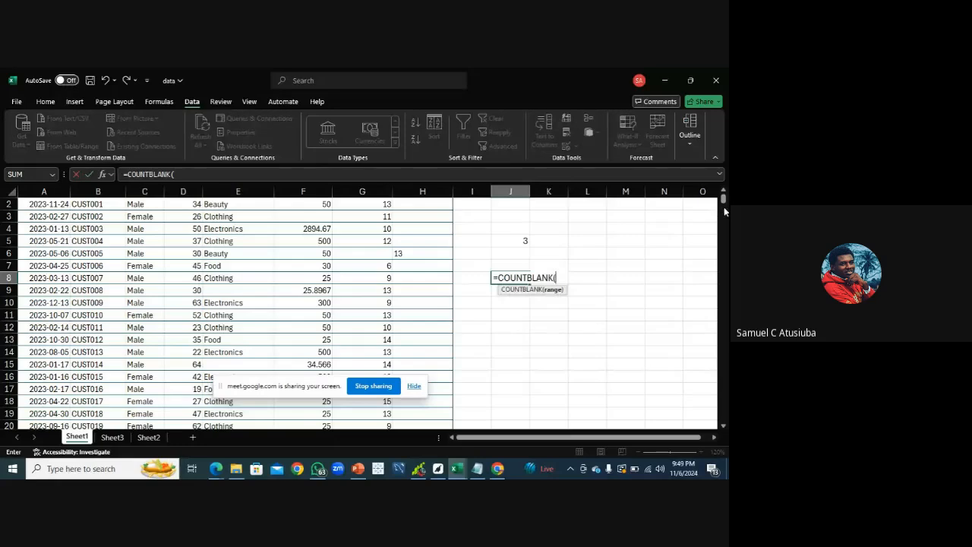
pyautogui.scroll(1, 724, 200)
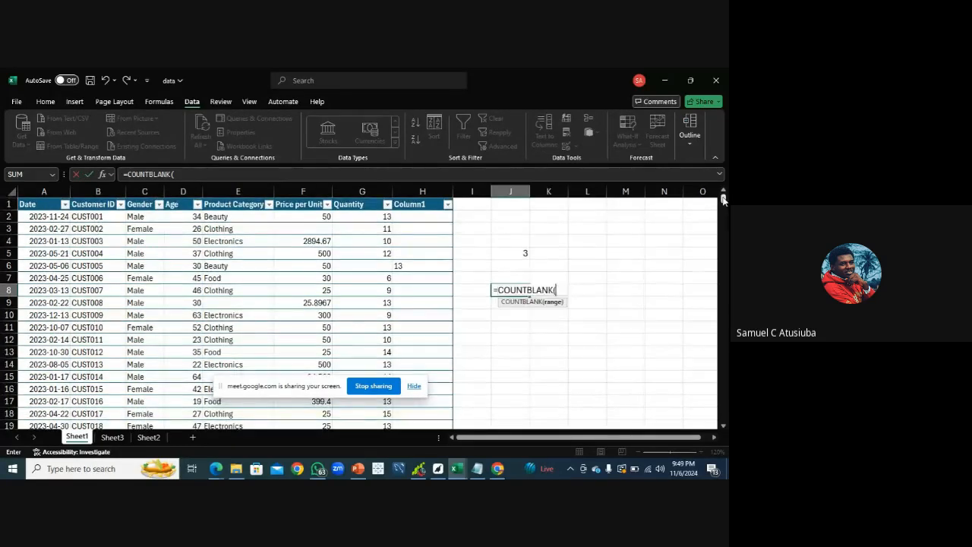
pyautogui.click(34, 207)
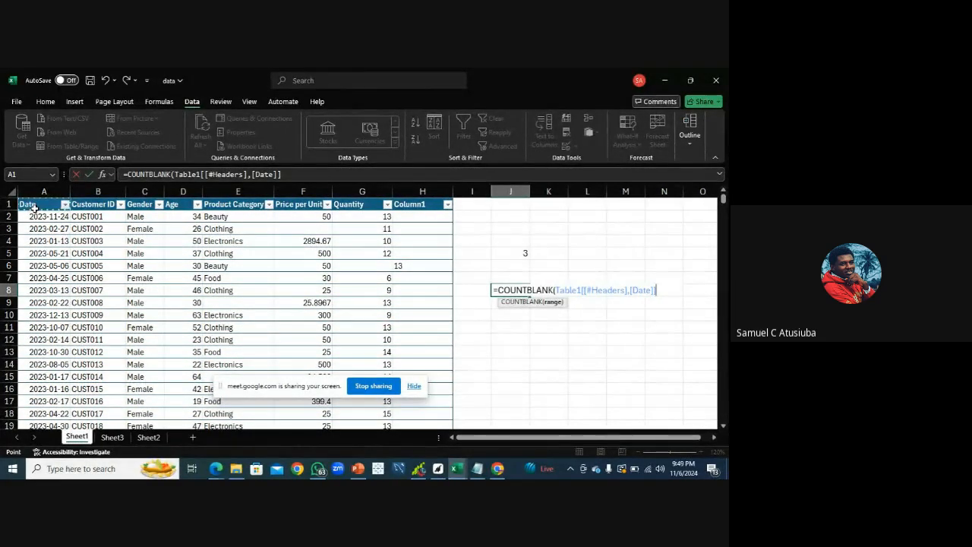
pyautogui.hotkey('ctrl', 'shift', 'Right')
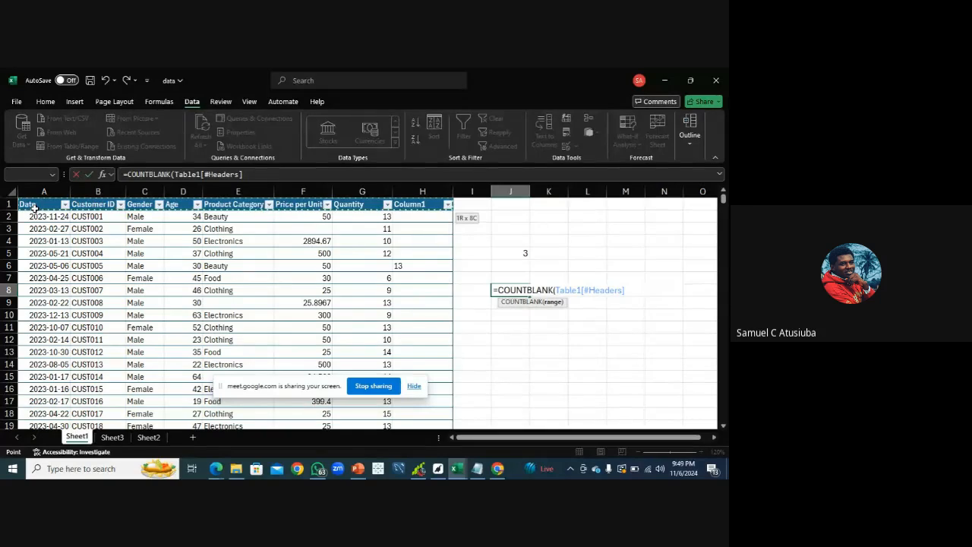
pyautogui.hotkey('ctrl', 'shift', 'Down')
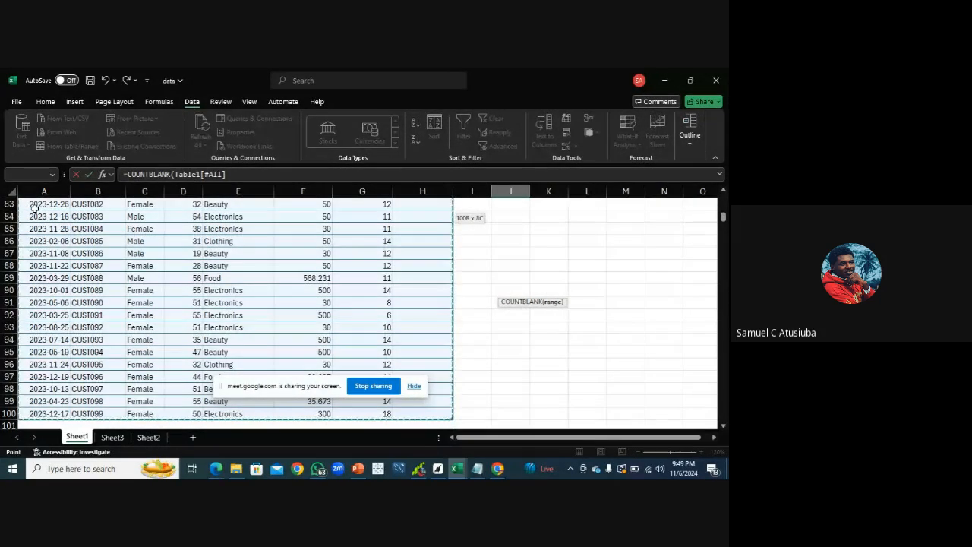
pyautogui.press('Return')
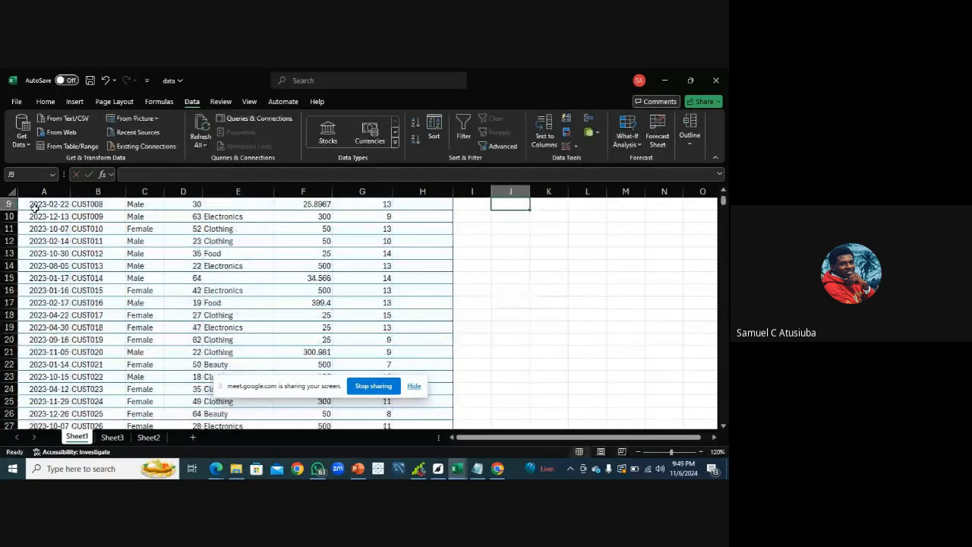
# Scroll back to the top of the sheet and review the COUNTBLANK formula in cell J8
pyautogui.click(723, 193)
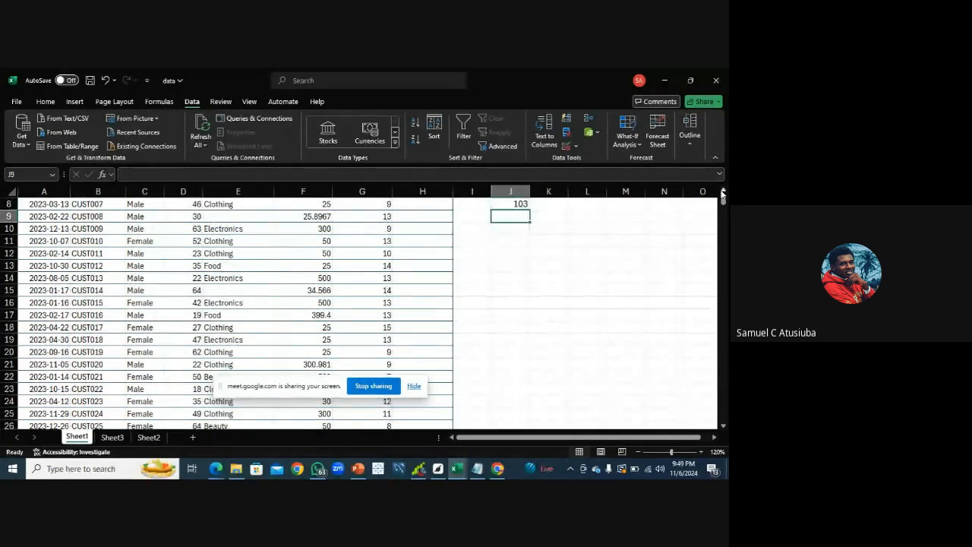
pyautogui.click(723, 192)
pyautogui.click(723, 192)
pyautogui.click(724, 194)
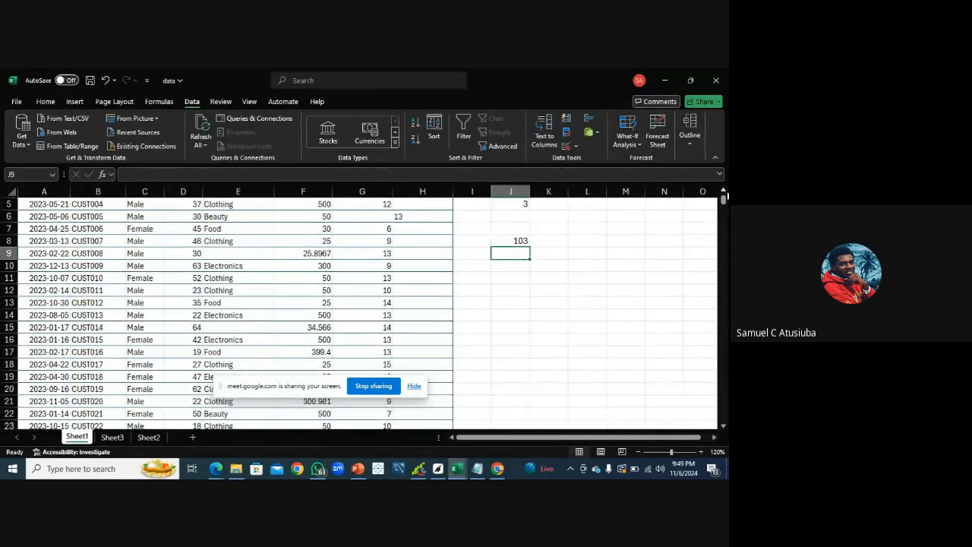
pyautogui.click(724, 194)
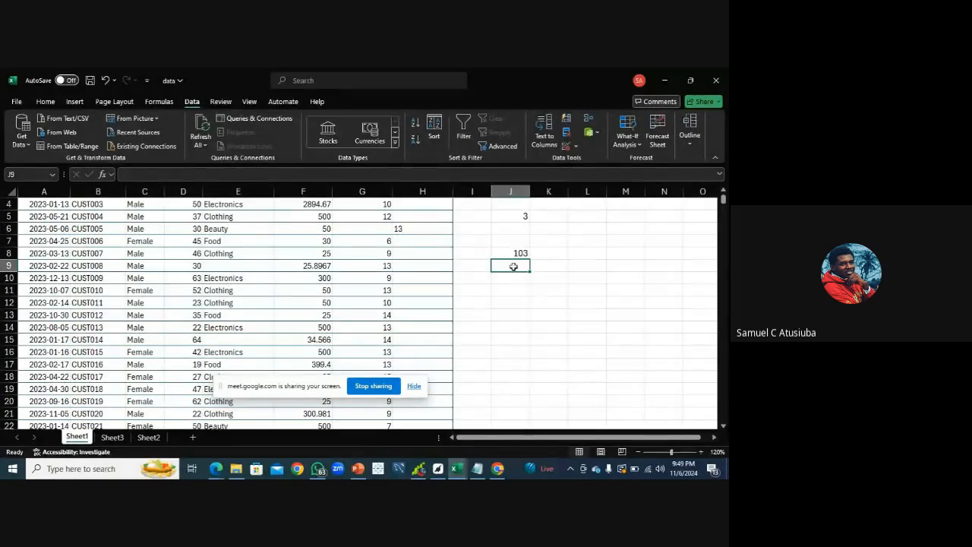
pyautogui.moveTo(723, 204); pyautogui.dragTo(723, 195)
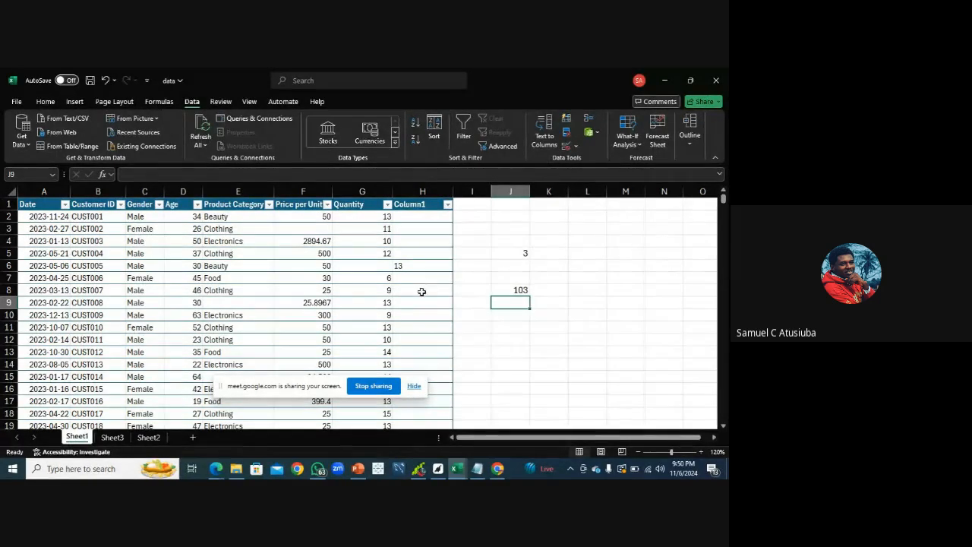
pyautogui.click(518, 292)
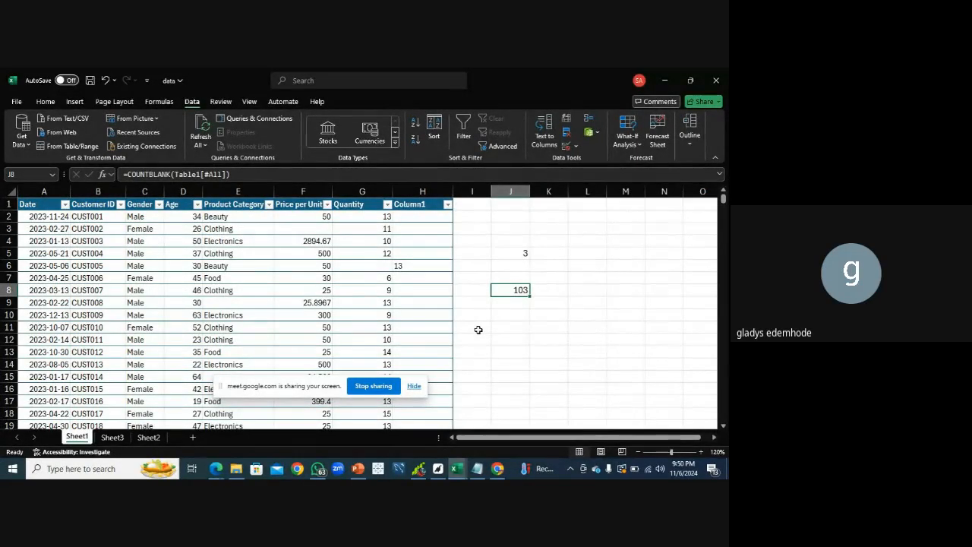
# Inspect the empty cells in the table's Column1 and dismiss the pop-up notification
pyautogui.click(409, 251)
pyautogui.click(408, 241)
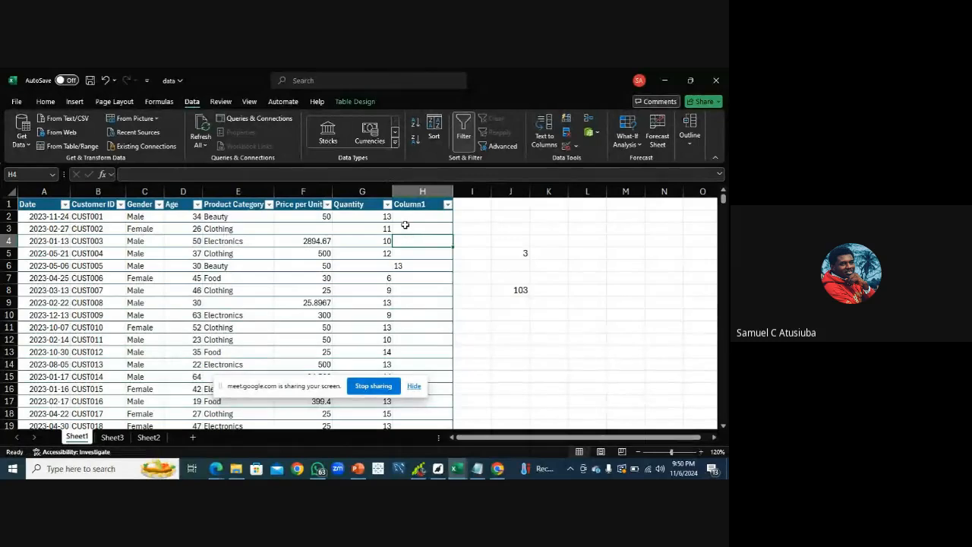
pyautogui.click(404, 226)
pyautogui.click(404, 218)
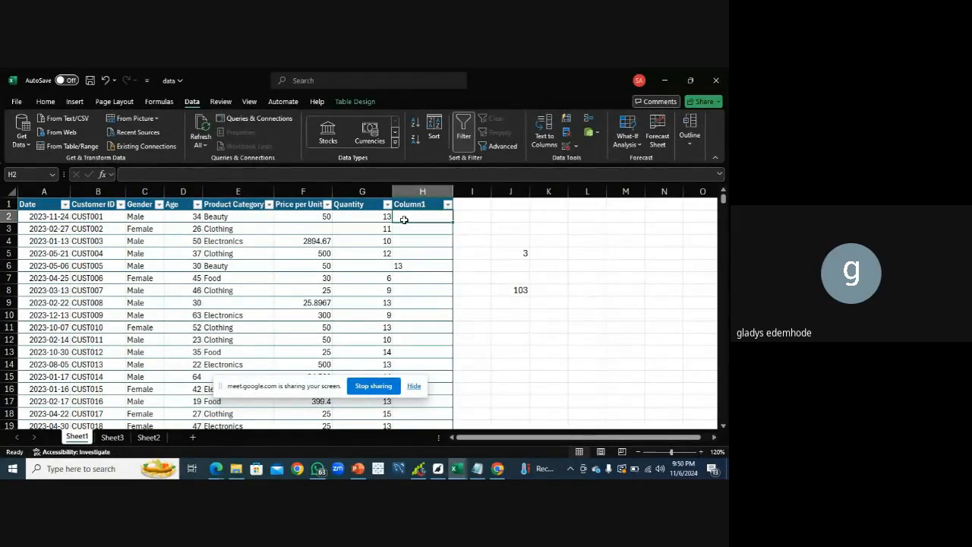
pyautogui.click(409, 291)
pyautogui.click(412, 306)
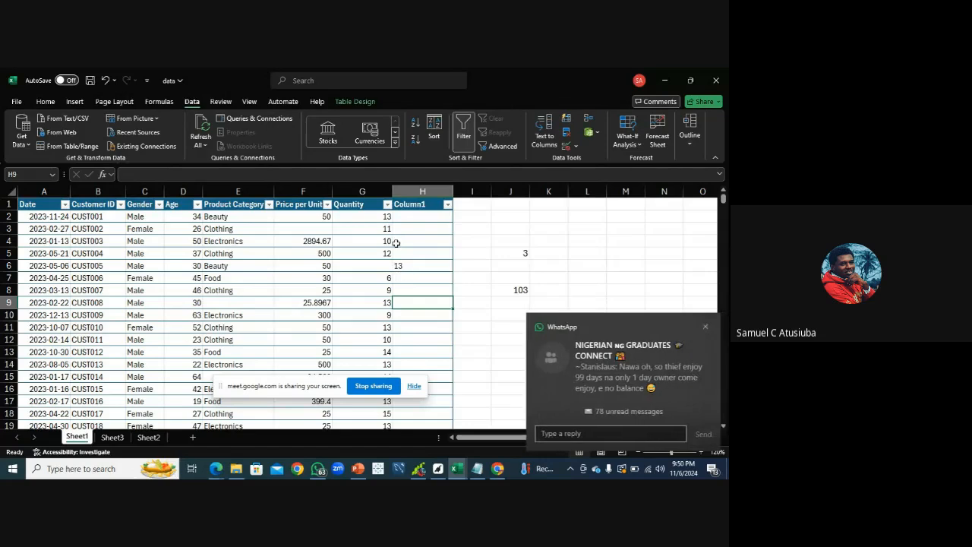
pyautogui.click(704, 328)
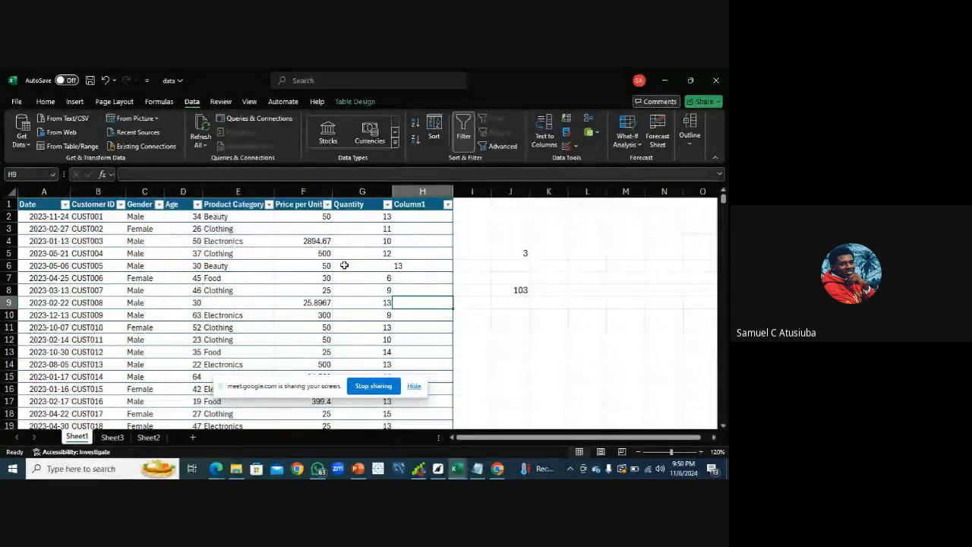
# Enter 500 in Price per Unit cell F3 and 8 in Quantity cell G6
pyautogui.click(315, 229)
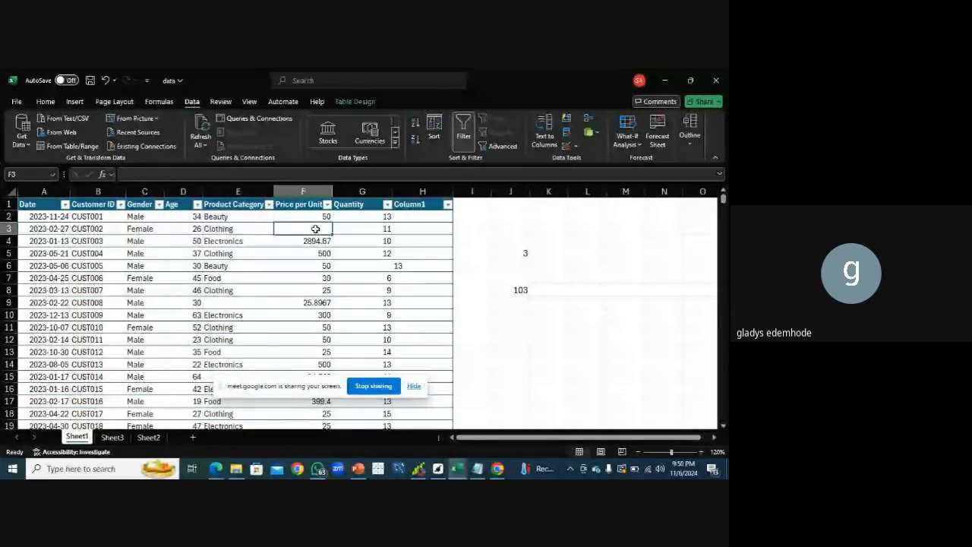
pyautogui.write('500')
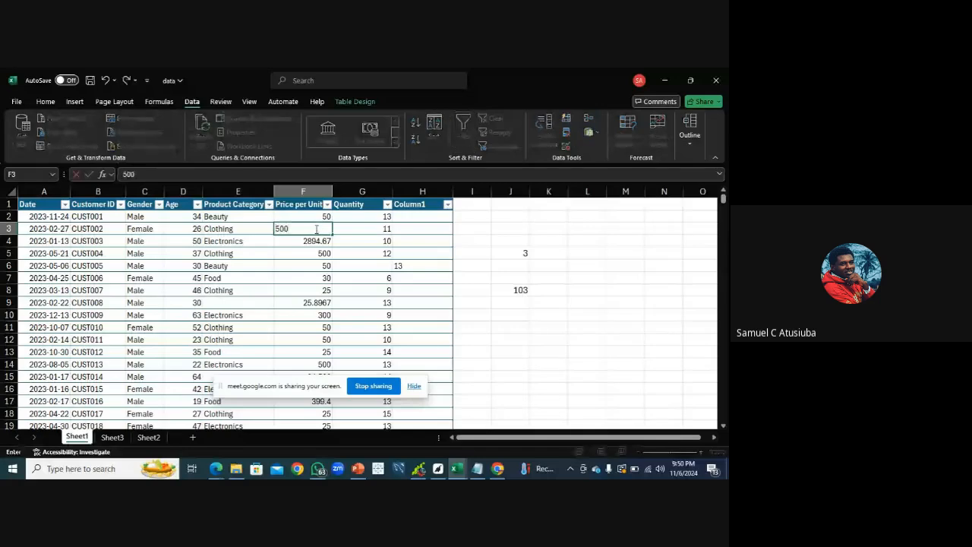
pyautogui.click(387, 265)
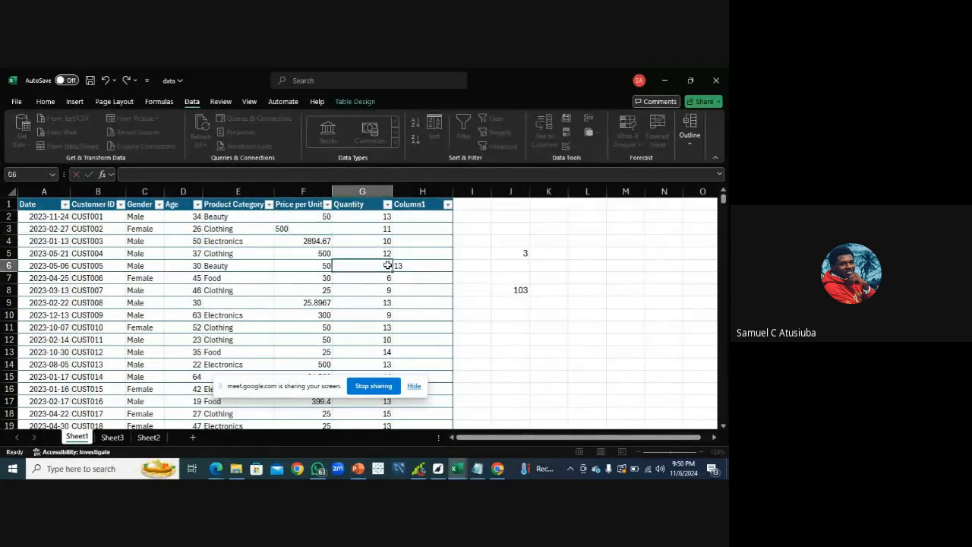
pyautogui.write('8')
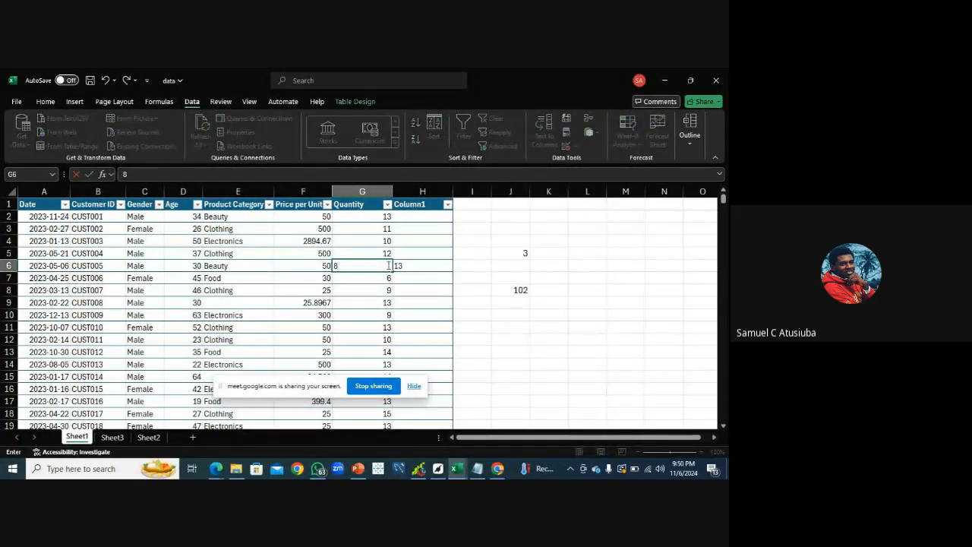
pyautogui.press('Return')
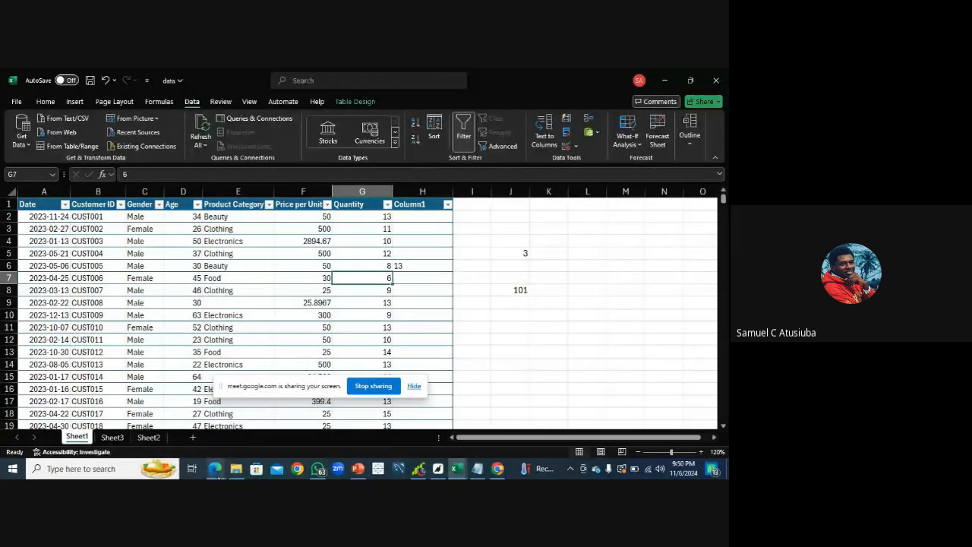
pyautogui.click(215, 468)
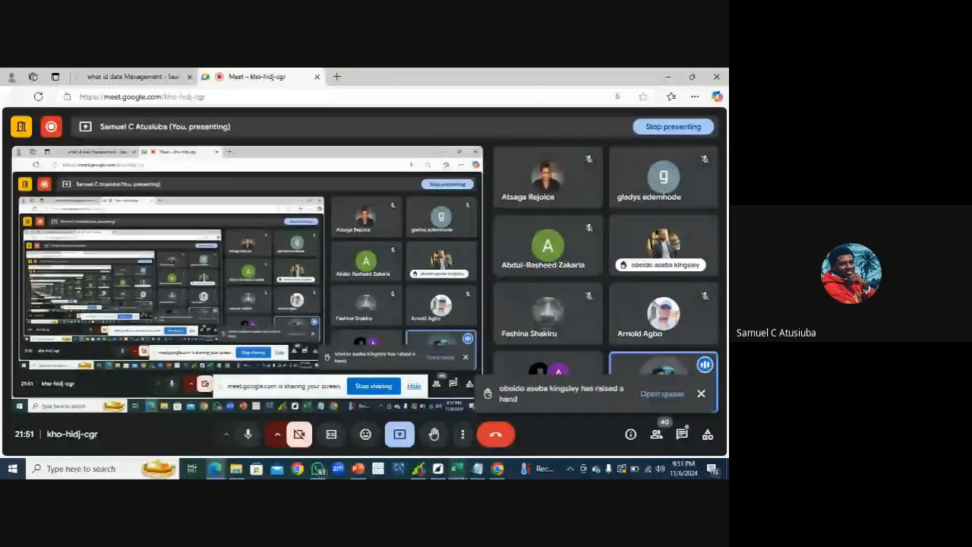
pyautogui.moveTo(459, 472)
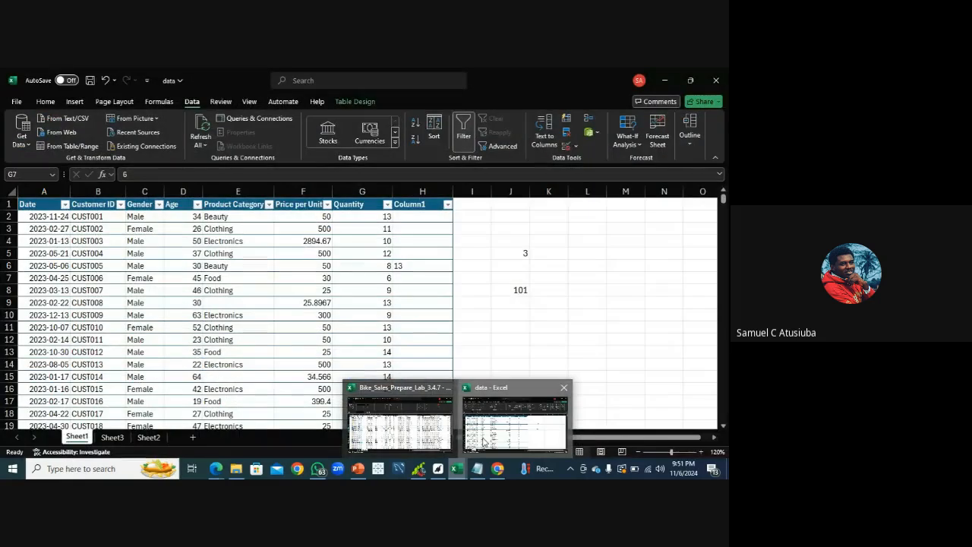
pyautogui.click(517, 419)
# Extend a selection from cell A1 across columns A to E and down to row 4
pyautogui.click(48, 205)
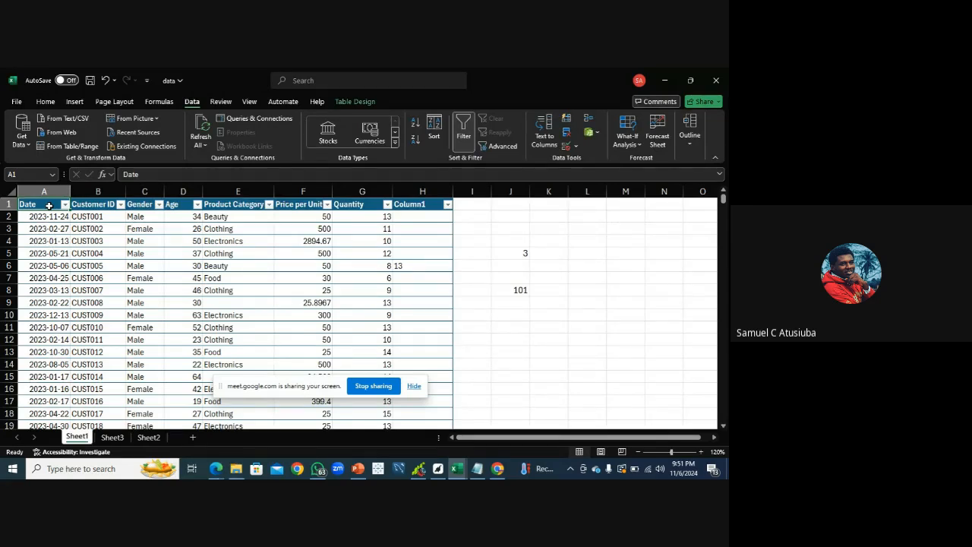
pyautogui.hotkey('shift', 'Right')
pyautogui.hotkey('shift', 'Right')
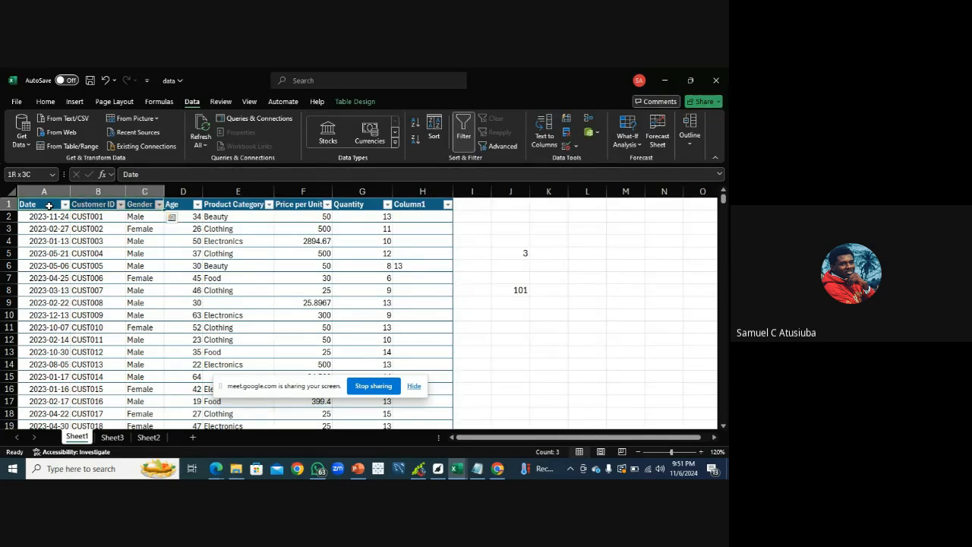
pyautogui.hotkey('shift', 'Right')
pyautogui.hotkey('shift', 'Right')
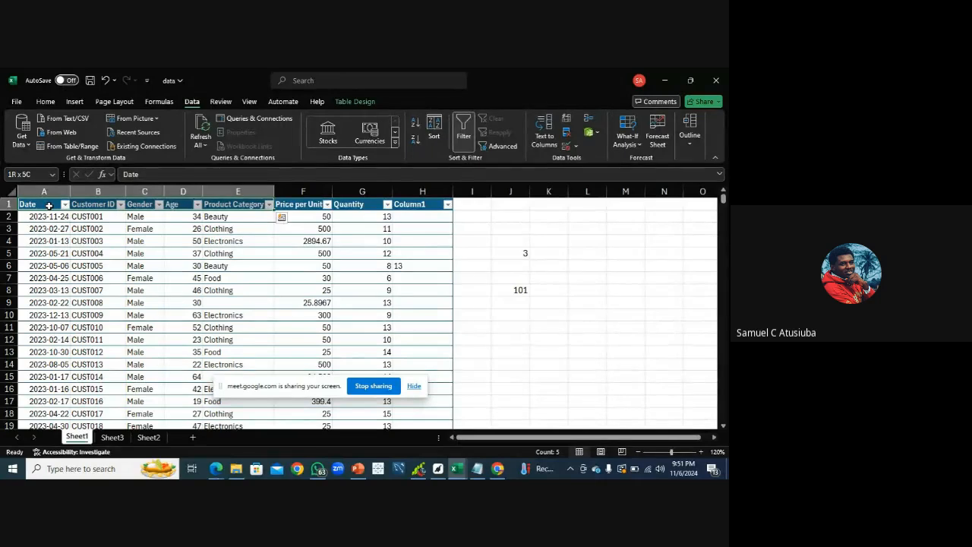
pyautogui.hotkey('shift', 'Down')
pyautogui.hotkey('shift', 'Down')
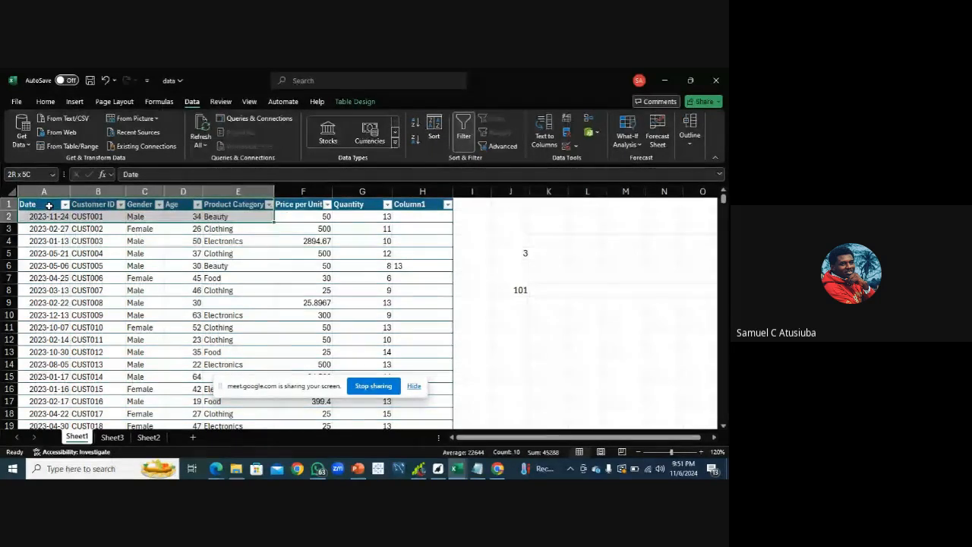
pyautogui.hotkey('shift', 'Down')
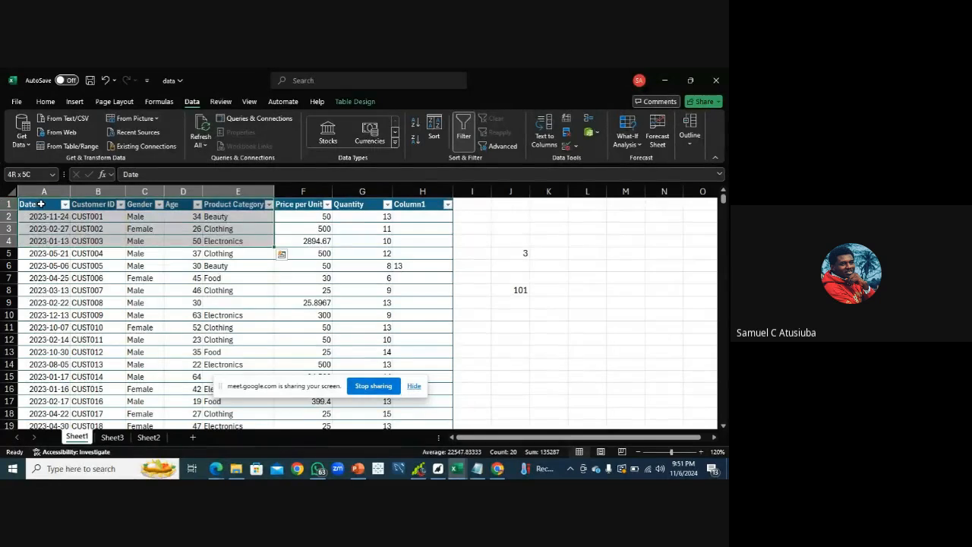
# Select the whole table from A1 across to the last column and down to the last row
pyautogui.click(42, 204)
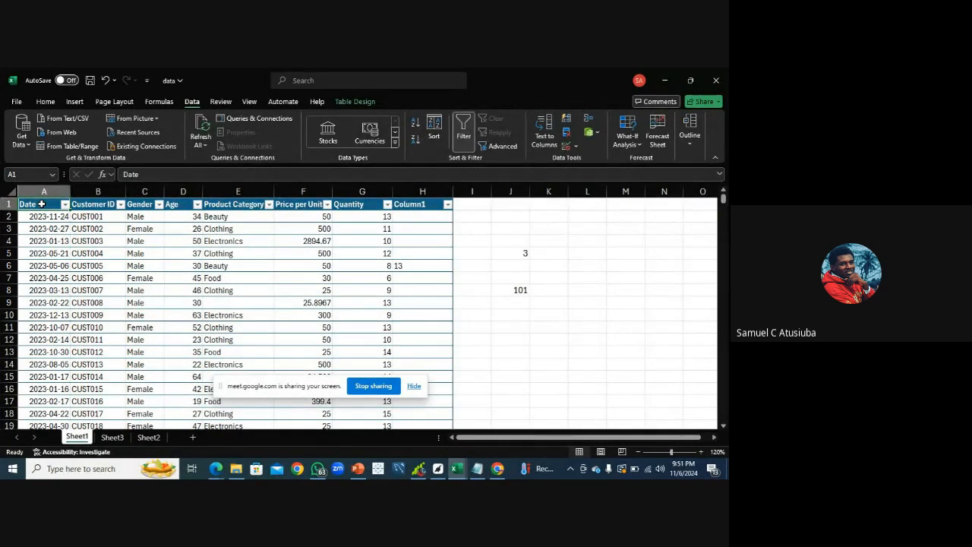
pyautogui.hotkey('ctrl', 'shift', 'Right')
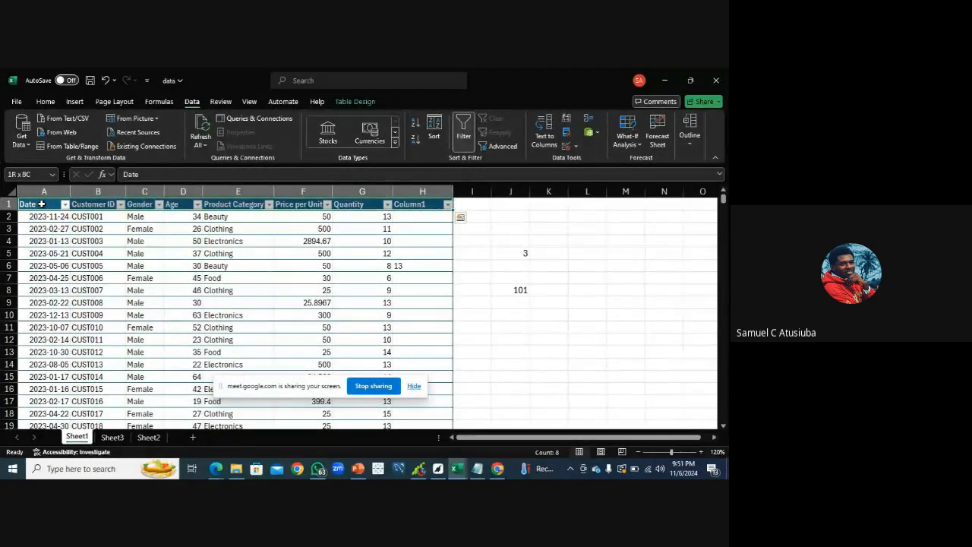
pyautogui.hotkey('ctrl', 'shift', 'Down')
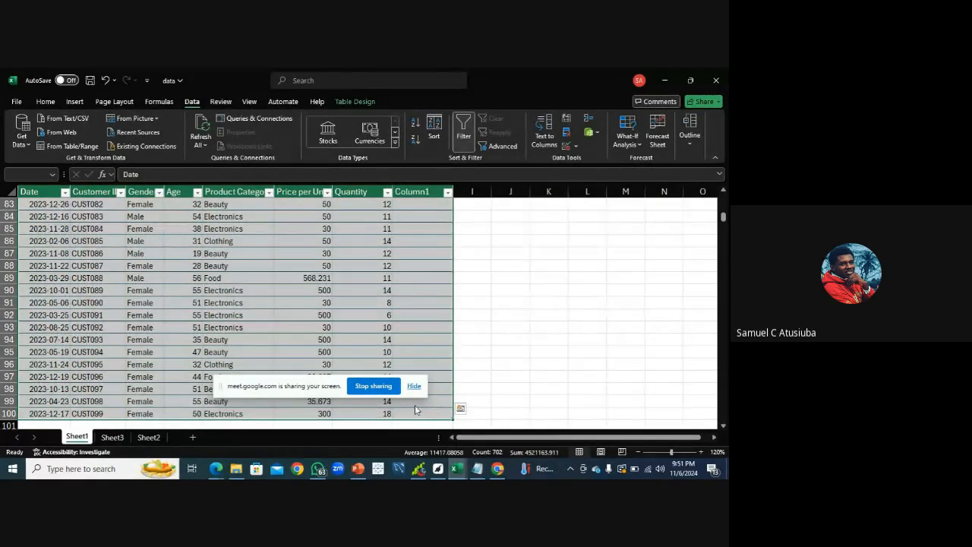
# Switch to the class guidelines in Notepad to review the notes, then return to the data workbook
pyautogui.click(476, 469)
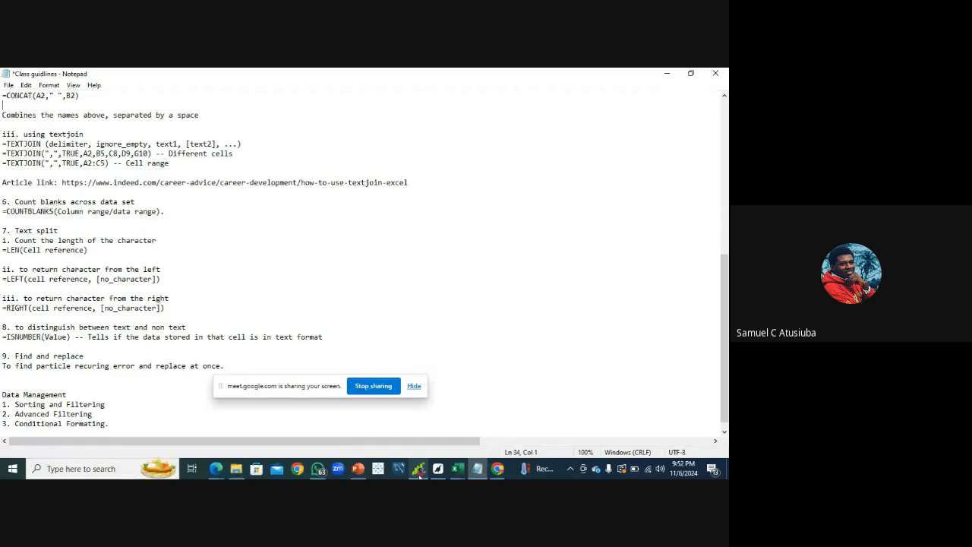
pyautogui.click(460, 474)
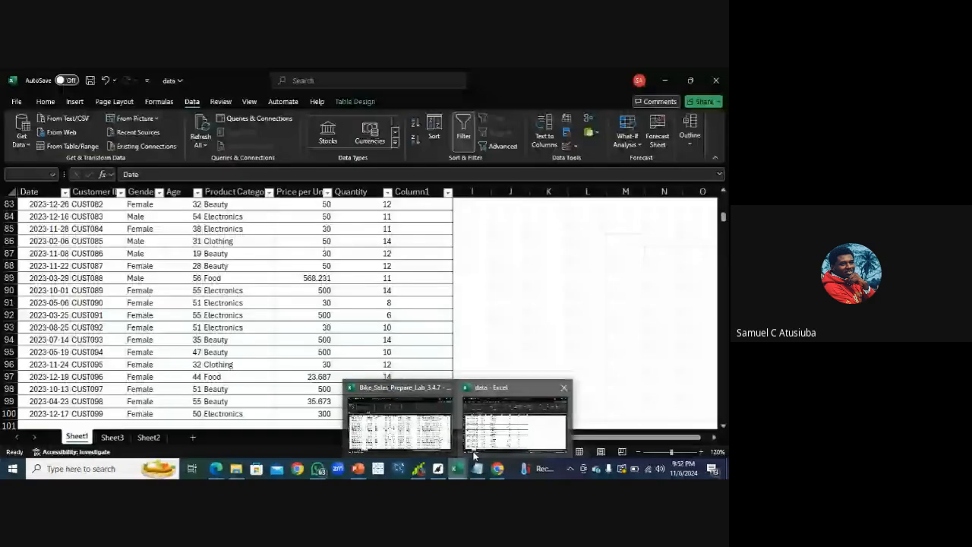
pyautogui.click(474, 454)
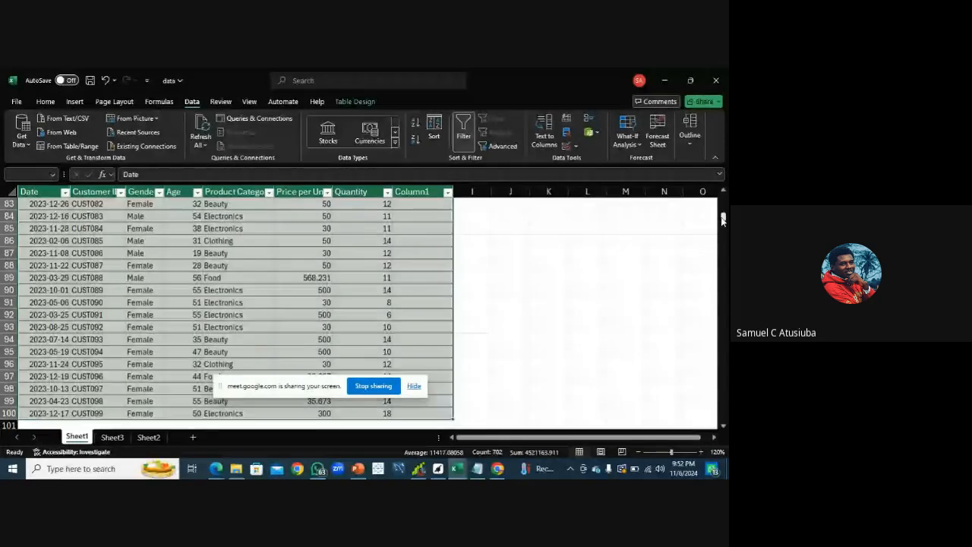
# Clear the TRIM formula from cell H6 in the Column1 column
pyautogui.moveTo(723, 218); pyautogui.dragTo(723, 199)
pyautogui.click(427, 270)
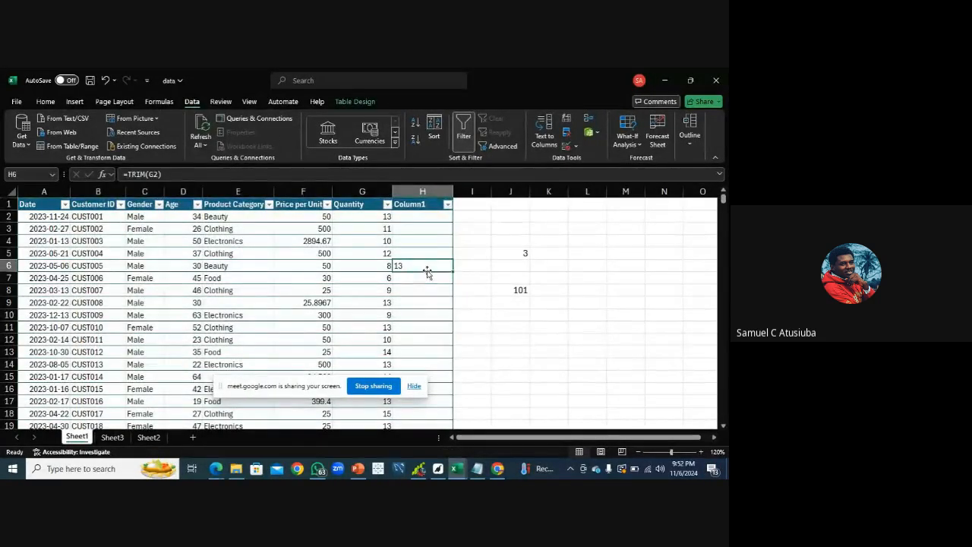
pyautogui.doubleClick(415, 266)
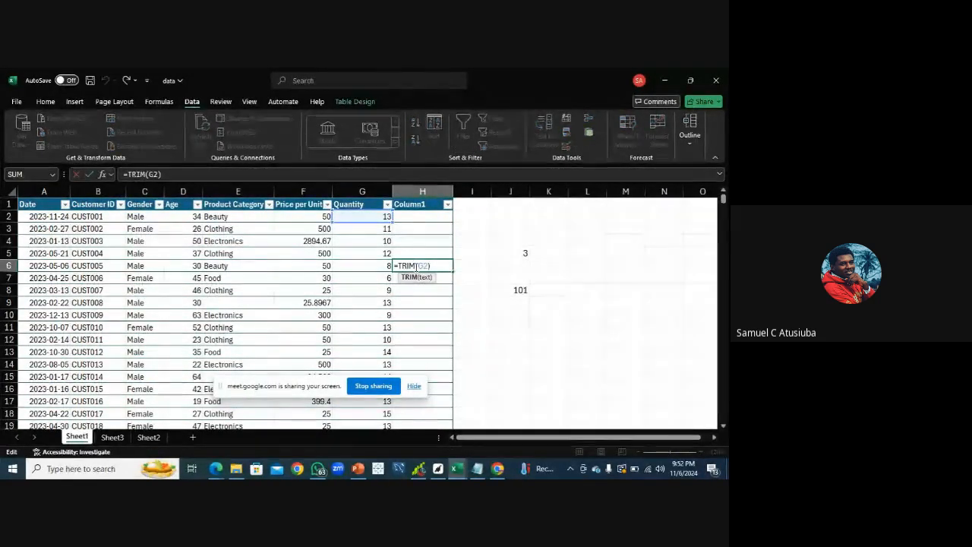
pyautogui.click(434, 266)
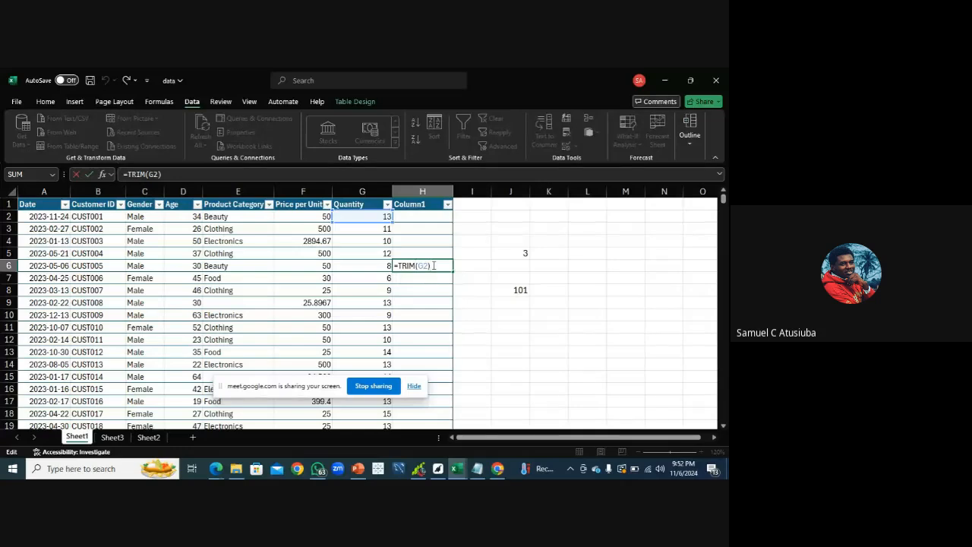
pyautogui.press('Num_Lock')
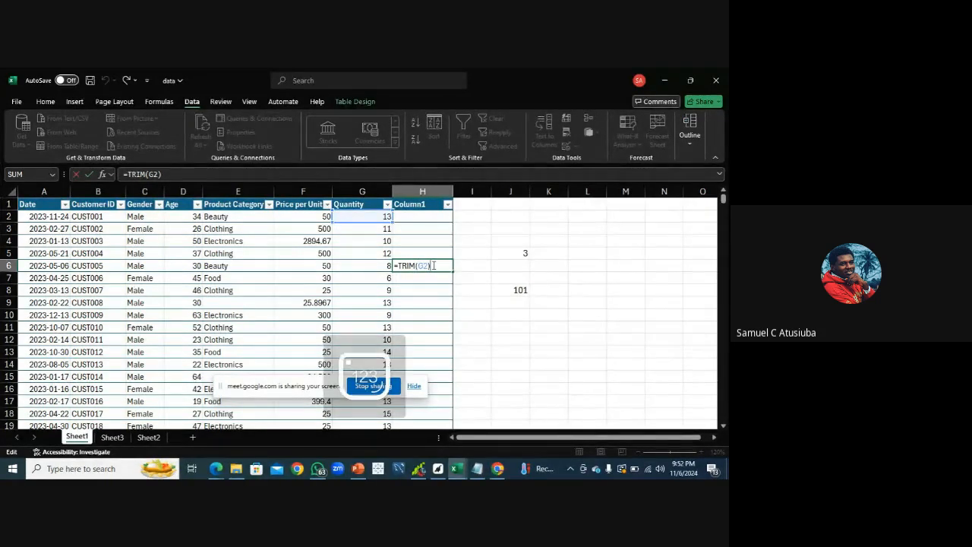
pyautogui.press('BackSpace')
pyautogui.press('BackSpace')
pyautogui.press('BackSpace')
pyautogui.press('BackSpace')
pyautogui.press('BackSpace')
pyautogui.press('BackSpace')
pyautogui.press('BackSpace')
pyautogui.press('BackSpace')
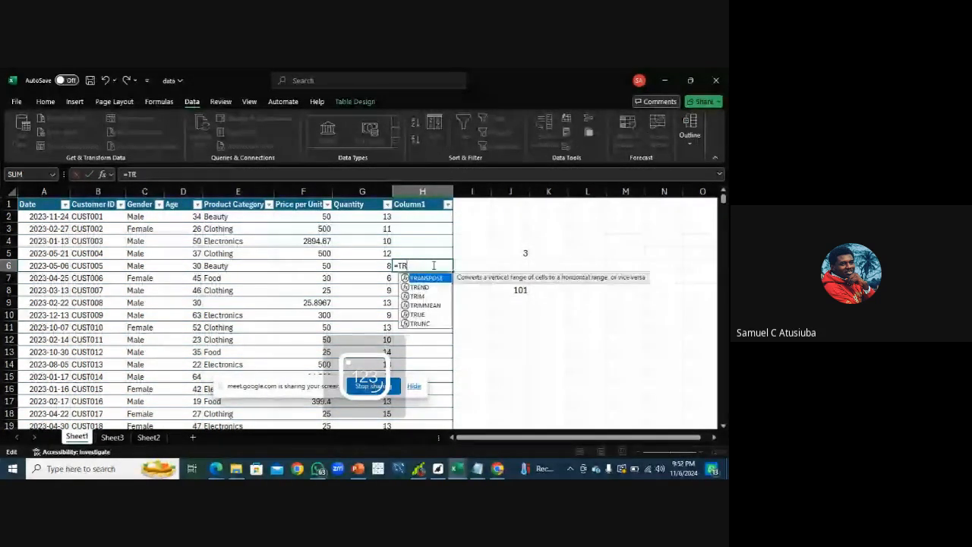
pyautogui.press('BackSpace')
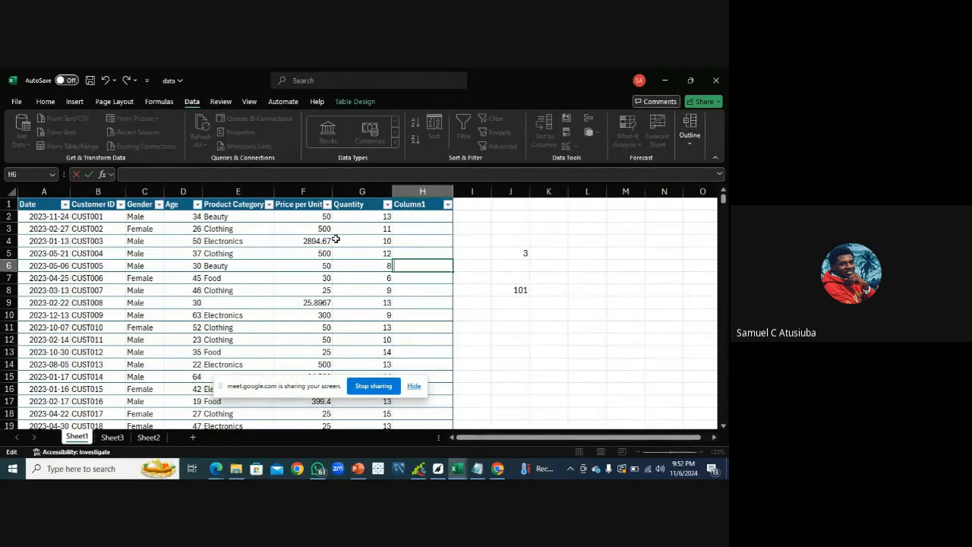
pyautogui.click(435, 218)
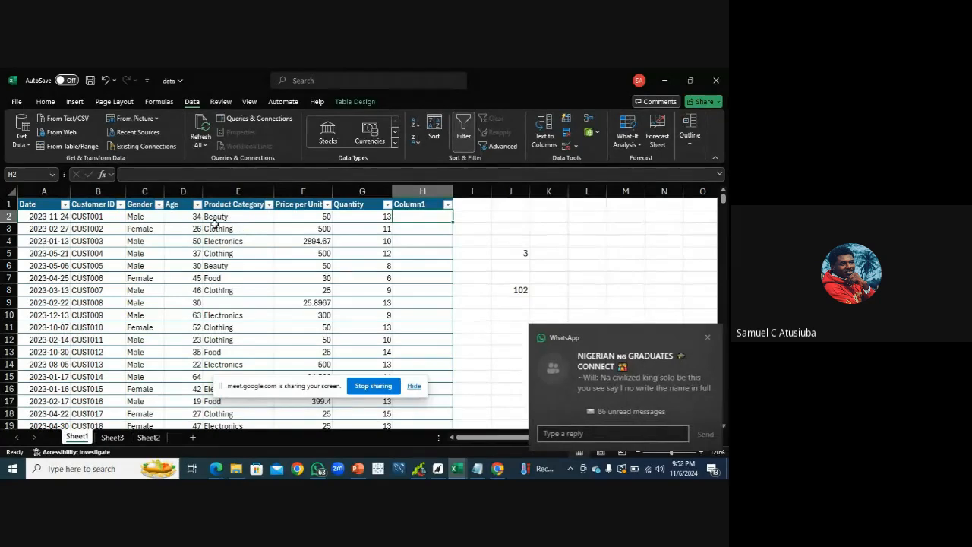
# Switch to the class guidelines in Notepad to review the notes, then return to the data workbook
pyautogui.click(705, 337)
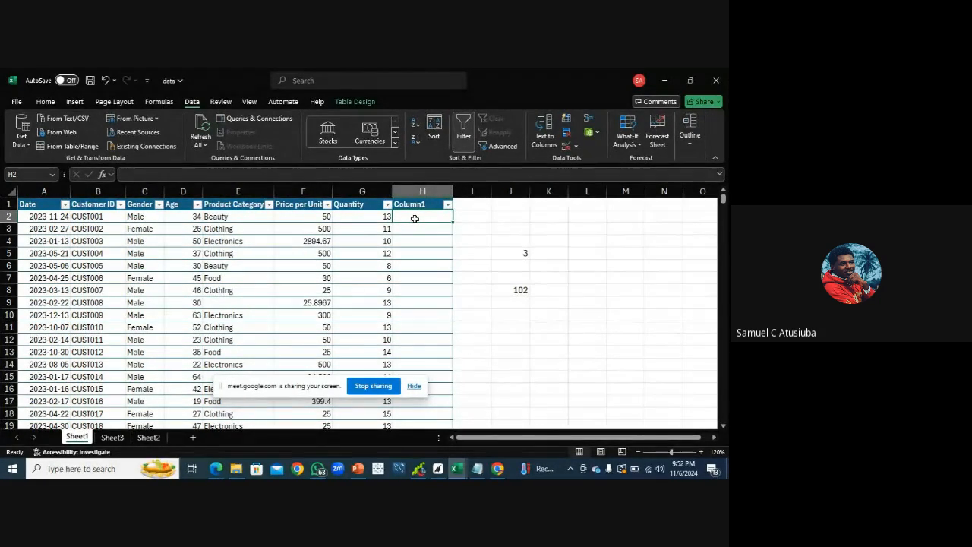
pyautogui.click(483, 471)
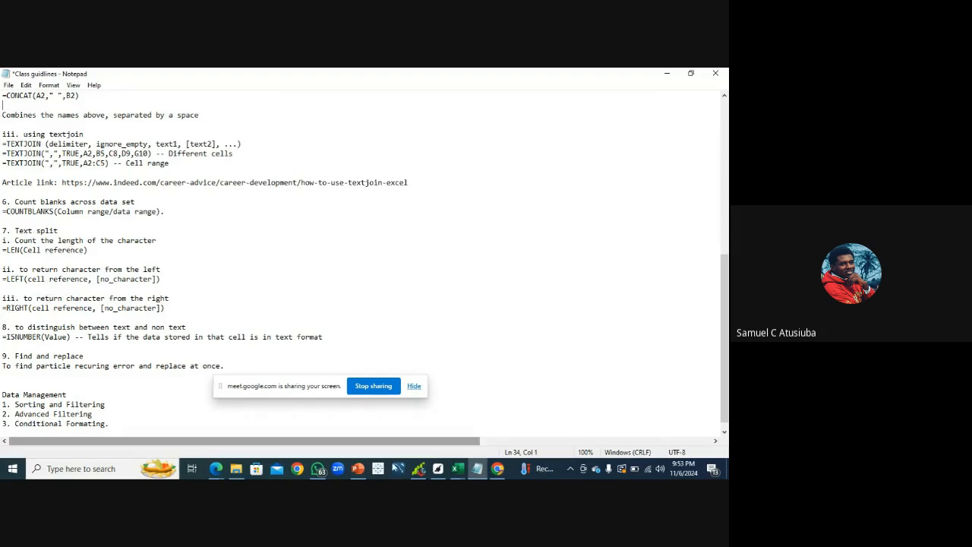
pyautogui.moveTo(476, 470)
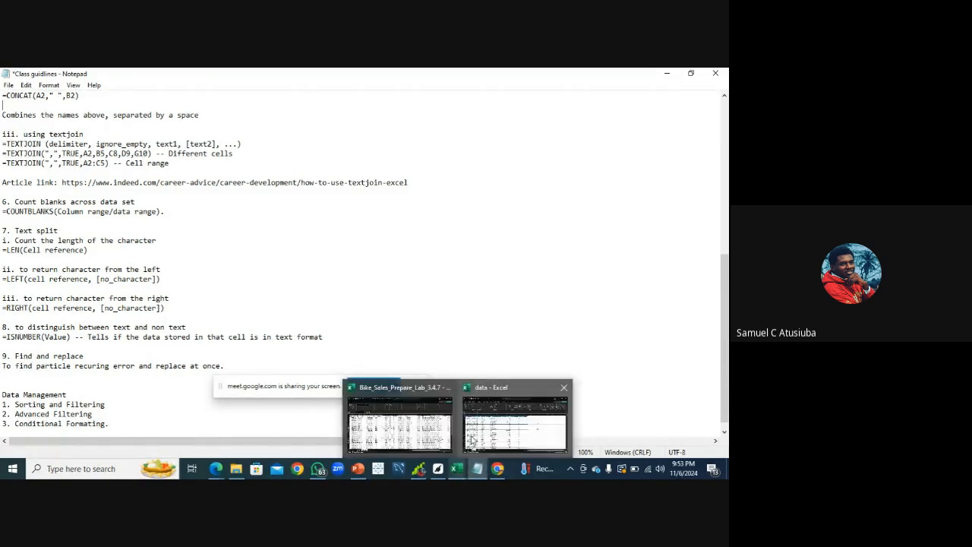
pyautogui.click(471, 440)
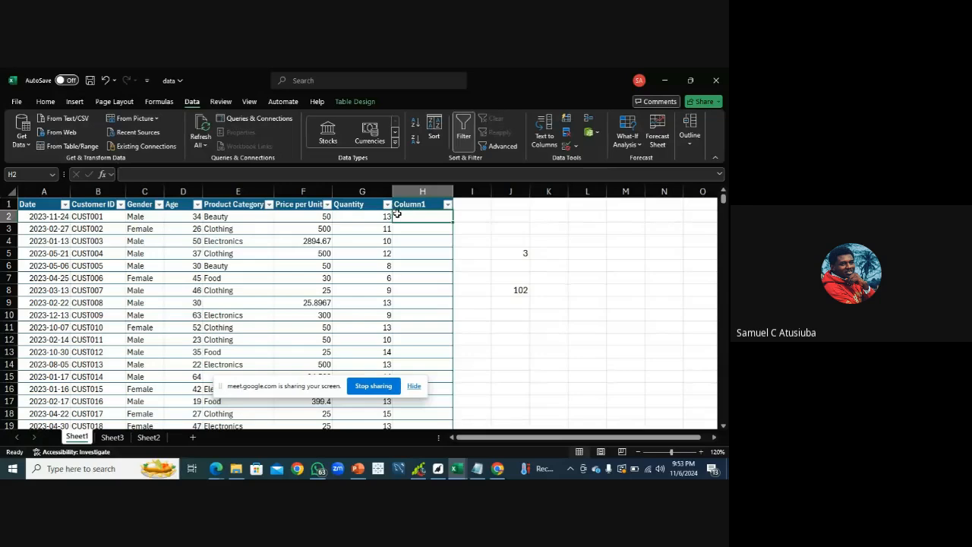
# Enter a LEN formula in H2 counting the characters of the Product Category for each row of Column1
pyautogui.write('-')
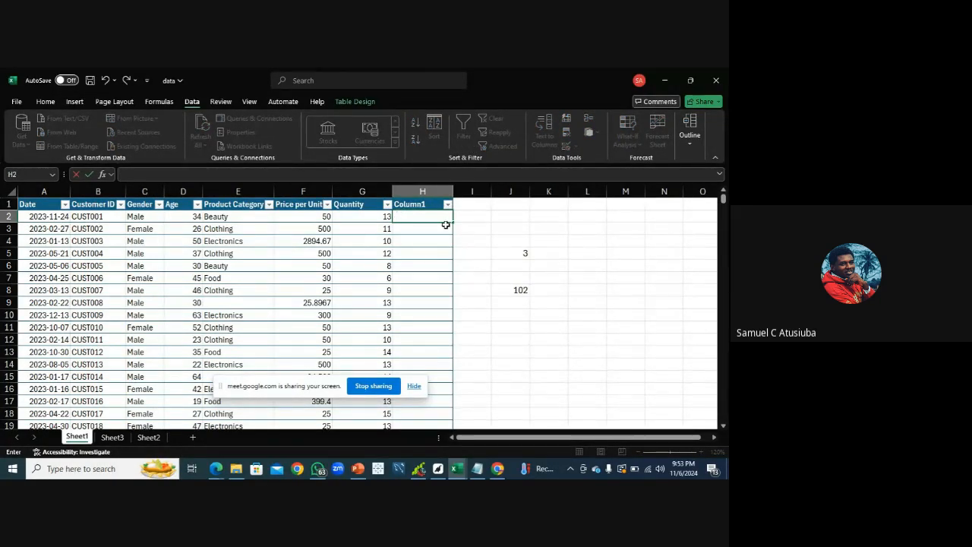
pyautogui.write('=len')
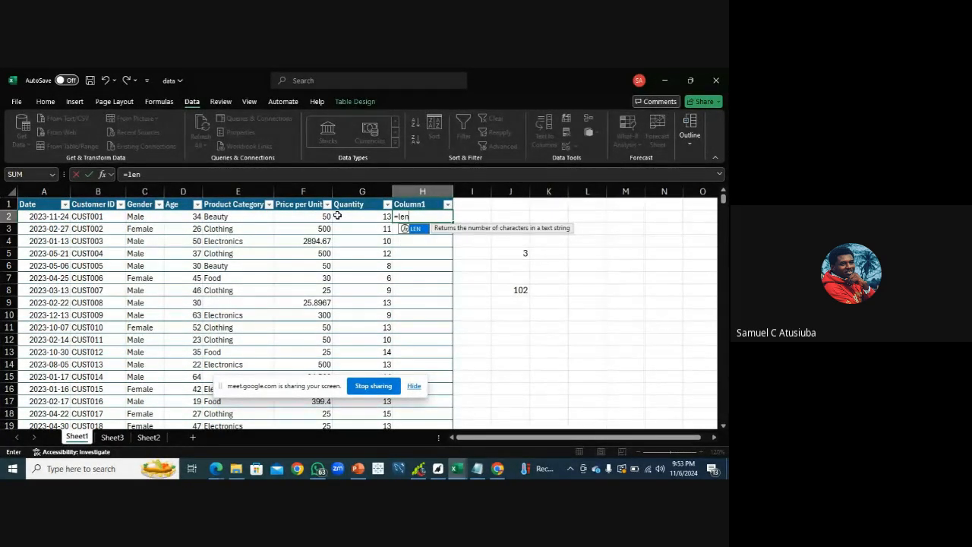
pyautogui.doubleClick(414, 228)
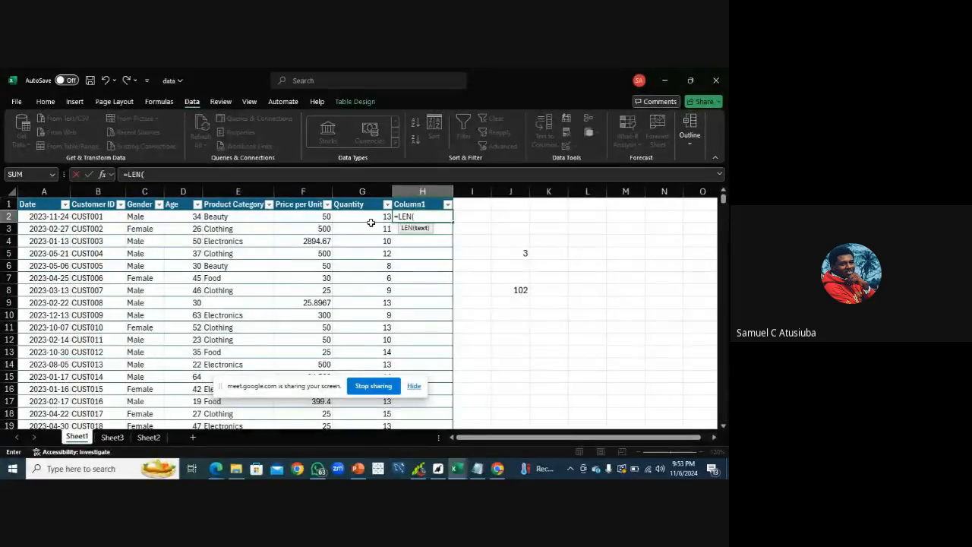
pyautogui.click(240, 217)
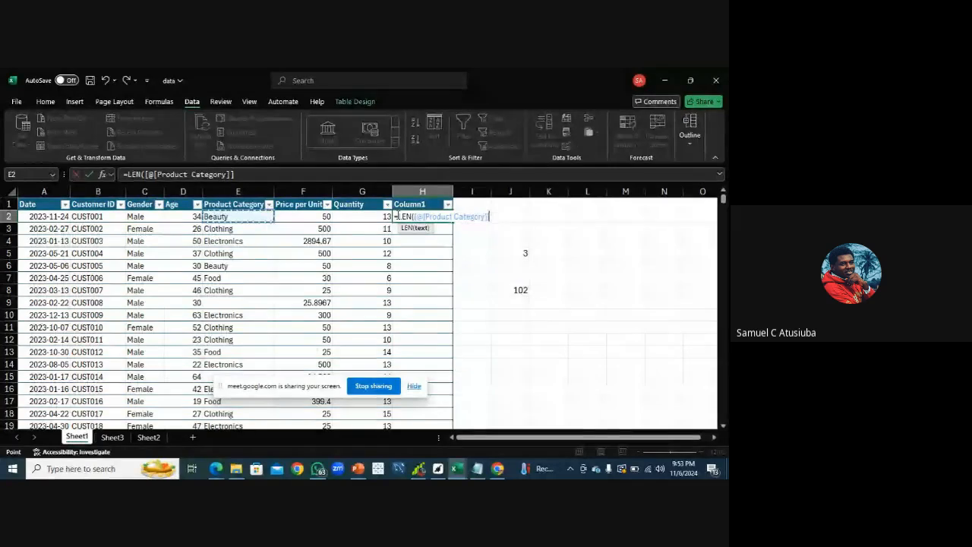
pyautogui.press('Return')
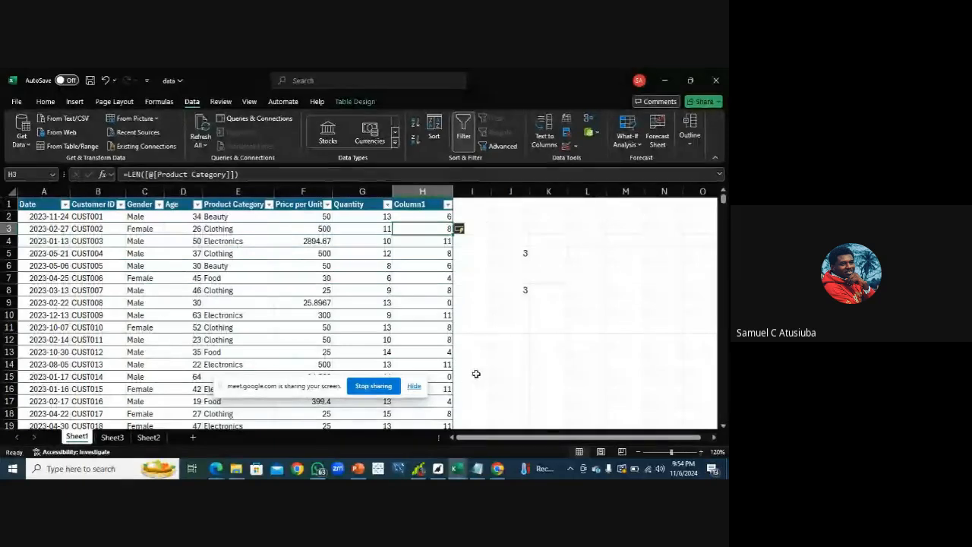
# Check the meeting, notes and Bike Sales windows, then return to the data workbook
pyautogui.moveTo(214, 469)
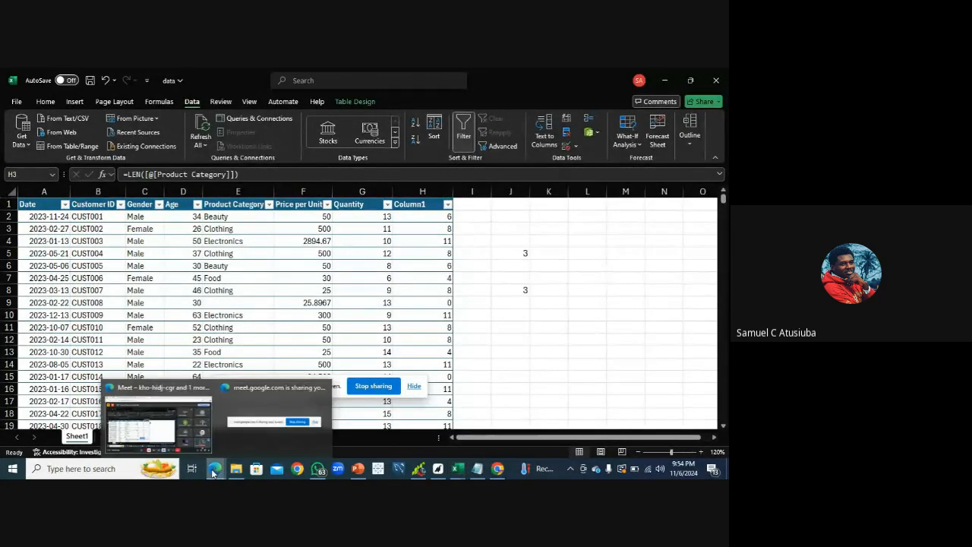
pyautogui.click(173, 433)
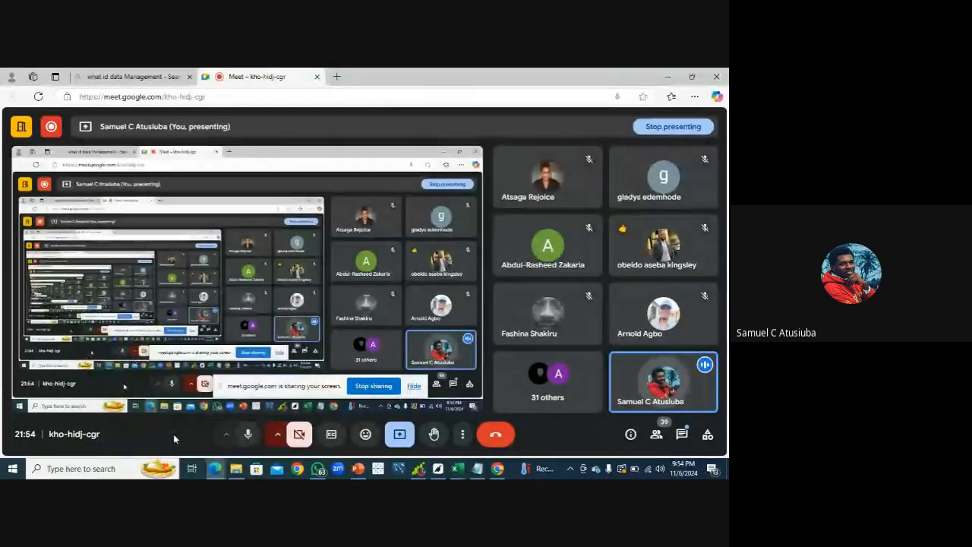
pyautogui.click(478, 471)
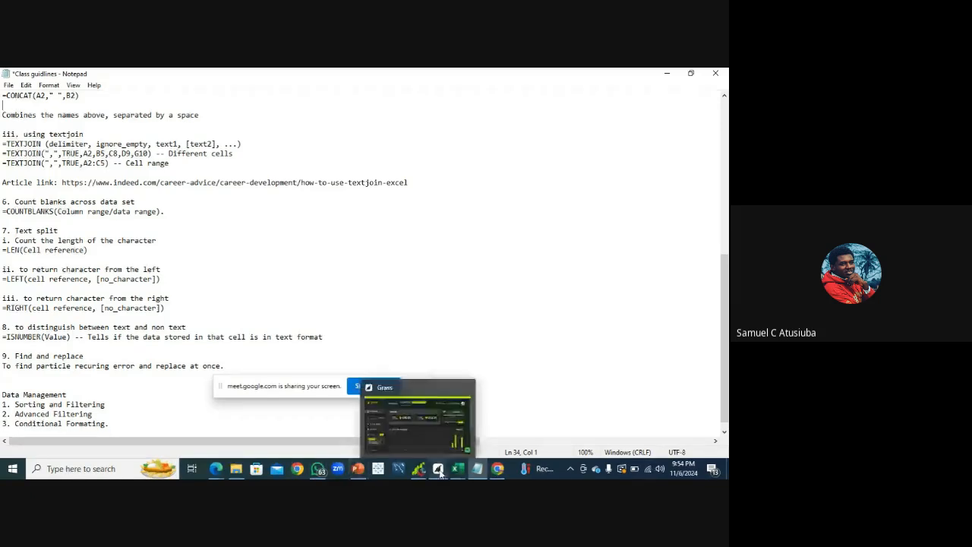
pyautogui.moveTo(456, 472)
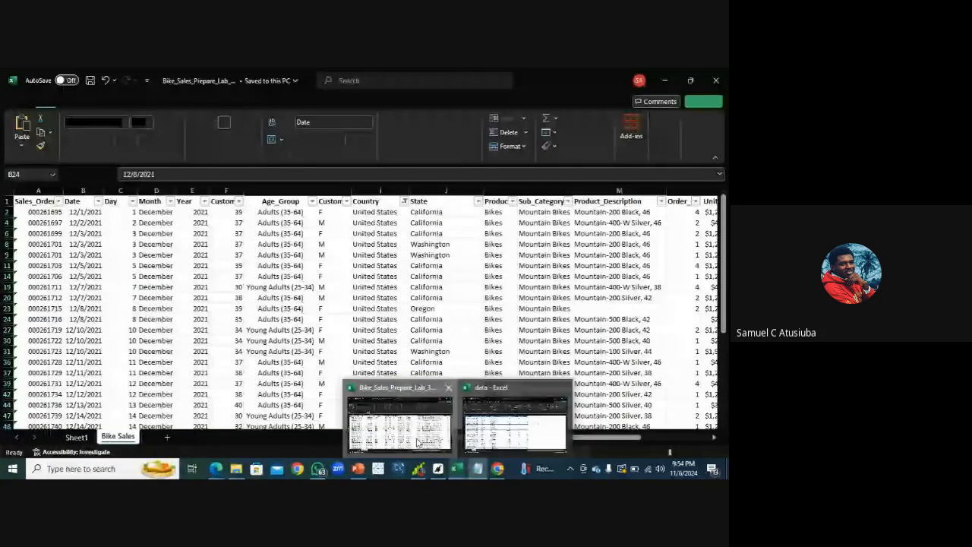
pyautogui.click(414, 424)
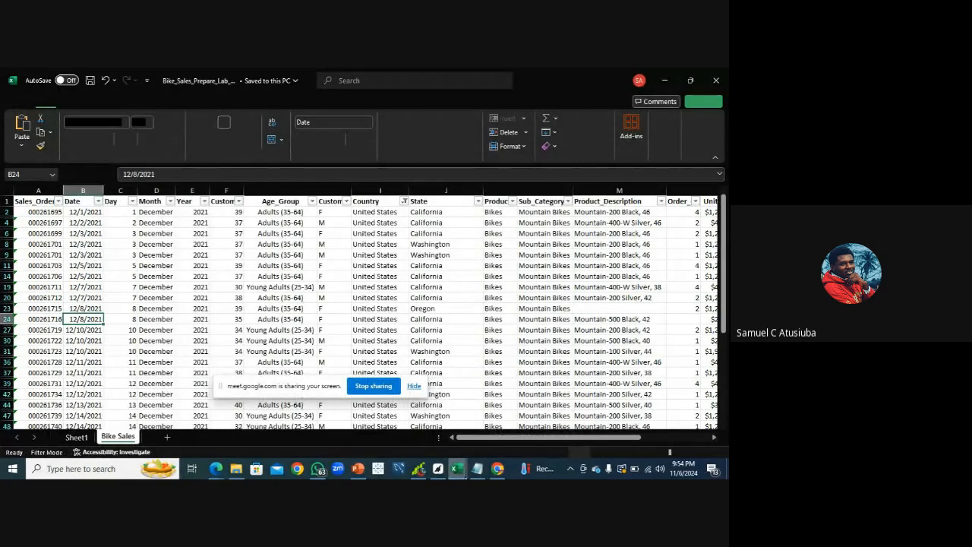
pyautogui.moveTo(456, 468)
pyautogui.click(499, 422)
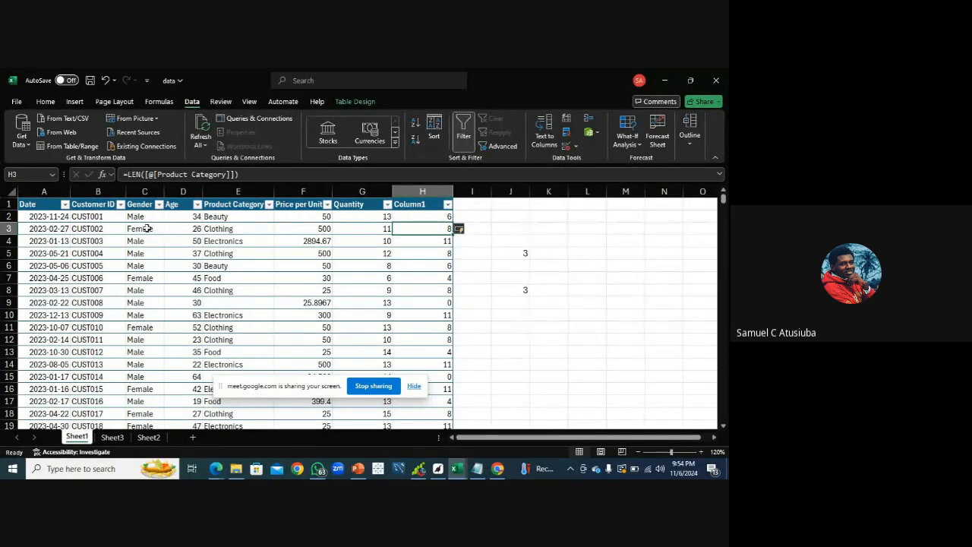
# On Sheet2, enter =LEFT(C2,6) in G2 to return the first six characters of the full name
pyautogui.click(151, 439)
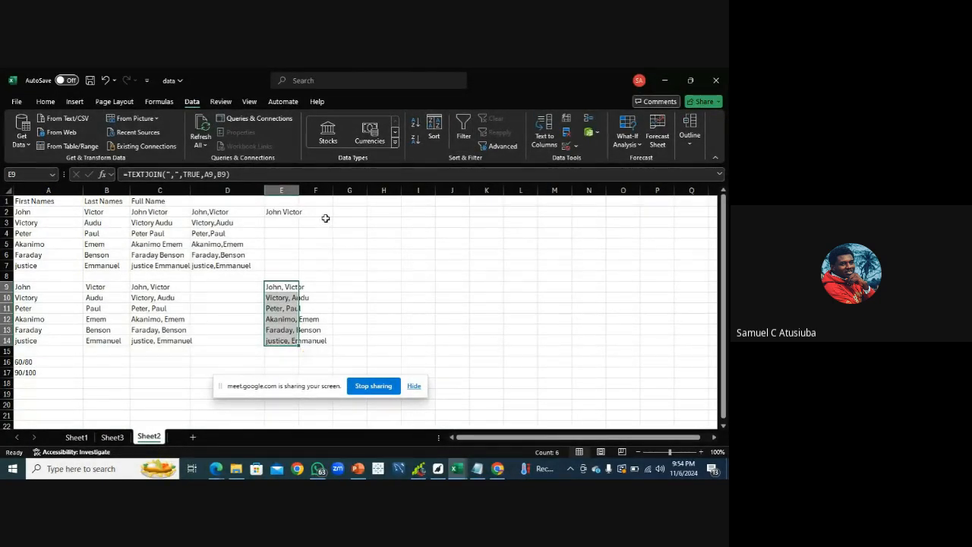
pyautogui.click(353, 211)
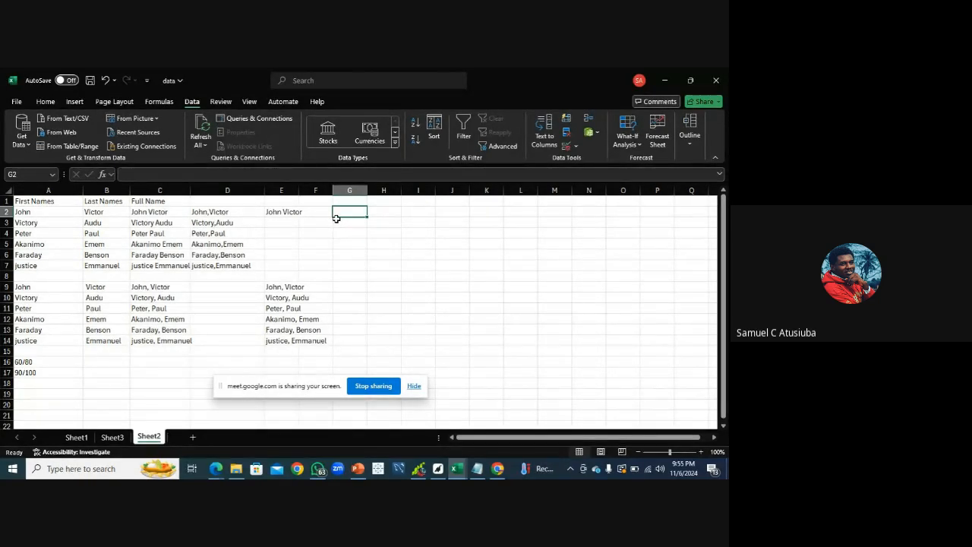
pyautogui.write('=')
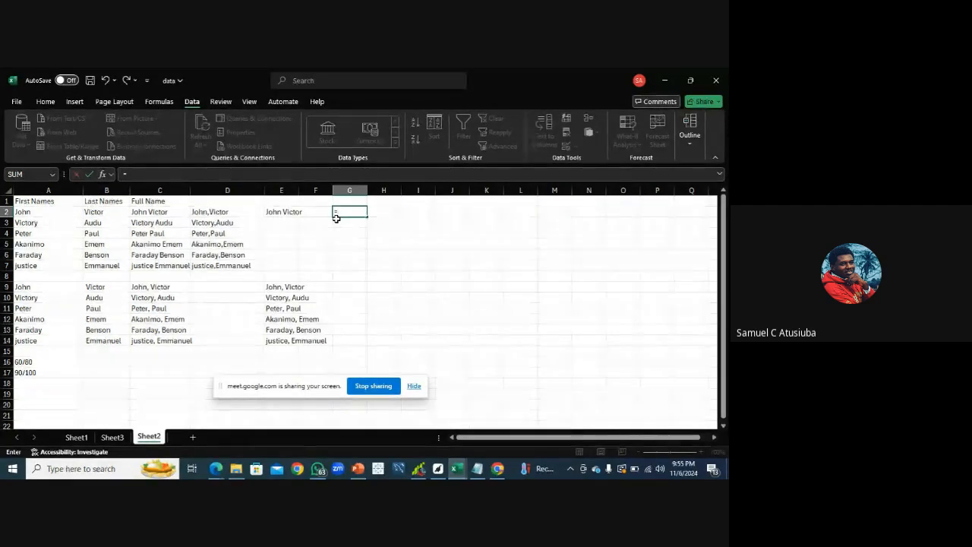
pyautogui.write('lef')
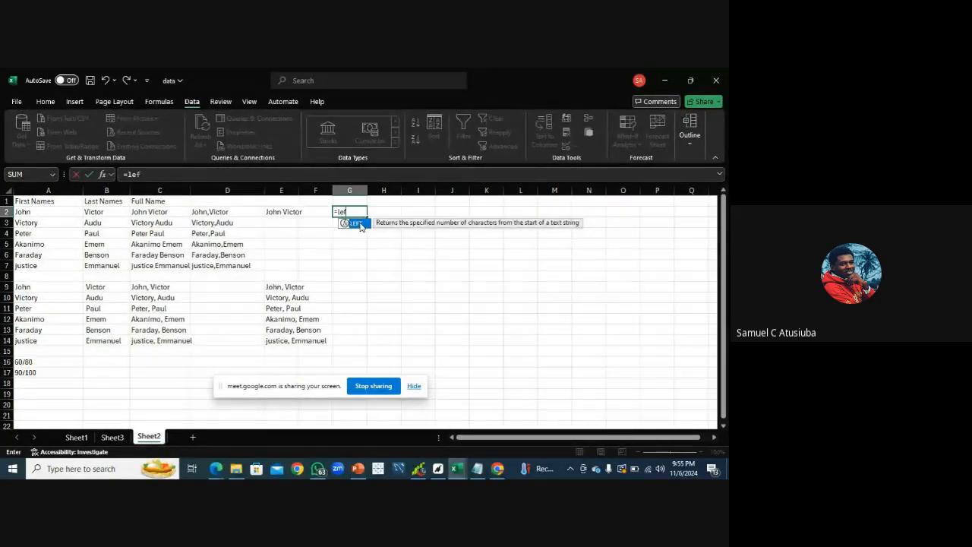
pyautogui.doubleClick(359, 224)
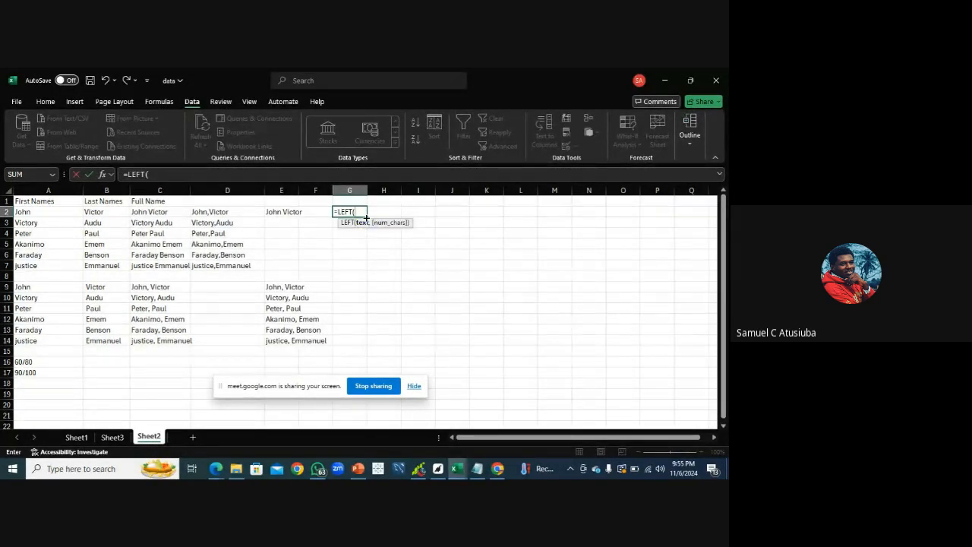
pyautogui.click(167, 214)
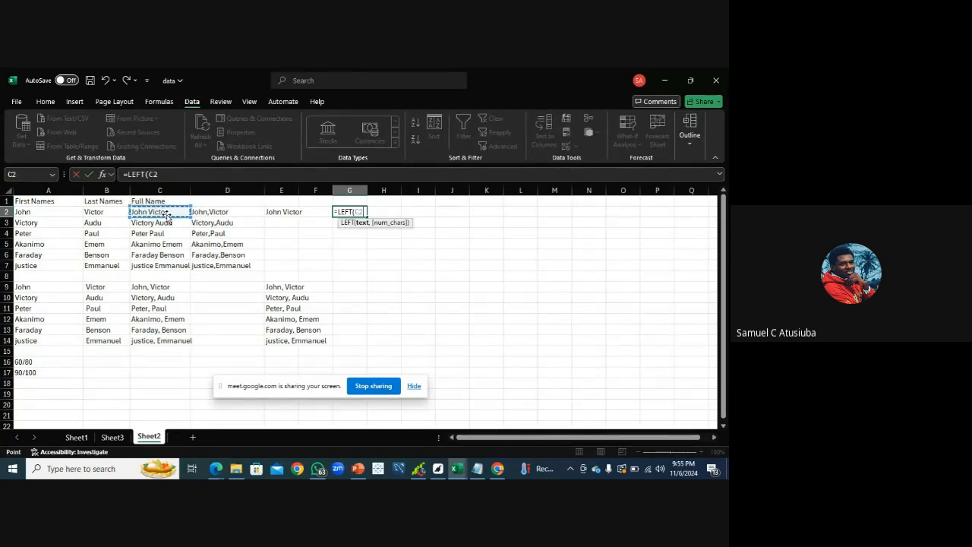
pyautogui.write(',,')
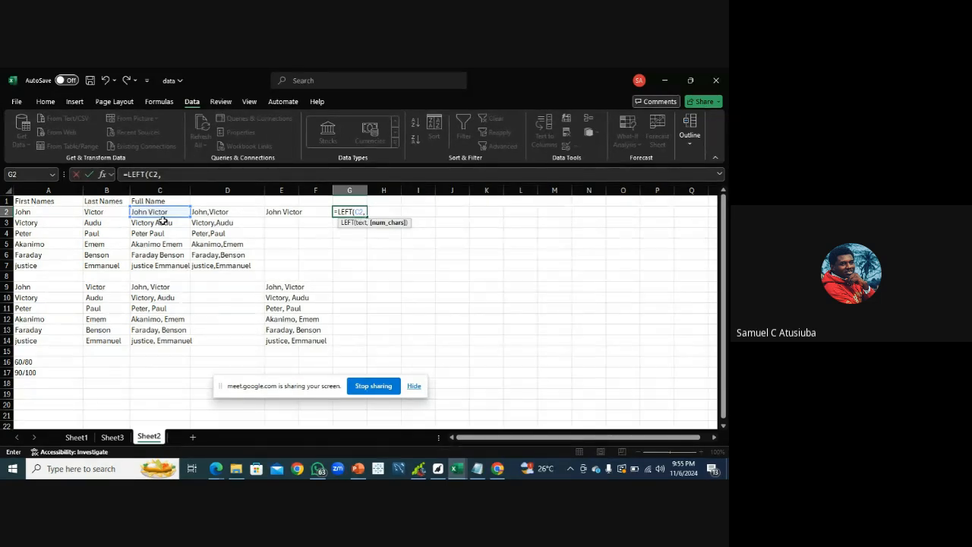
pyautogui.write('6')
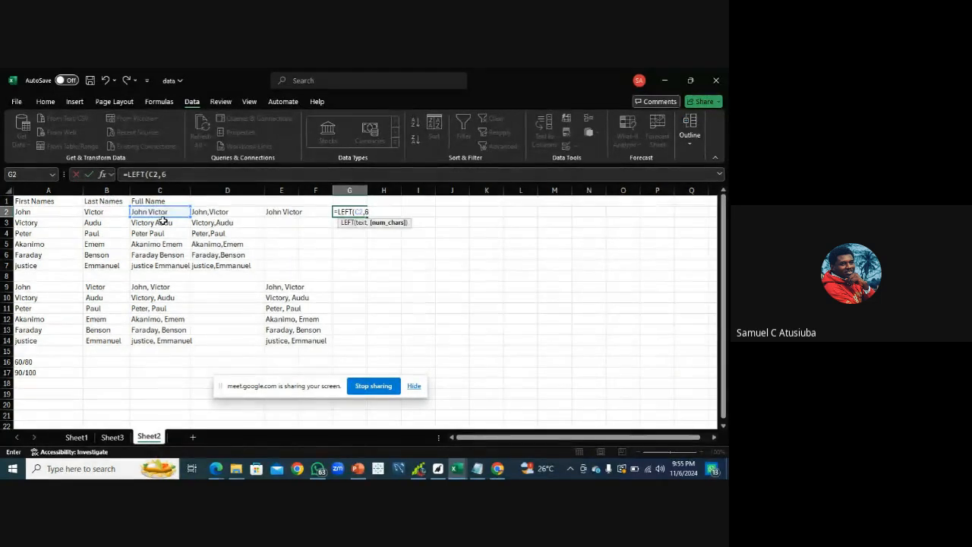
pyautogui.press('Return')
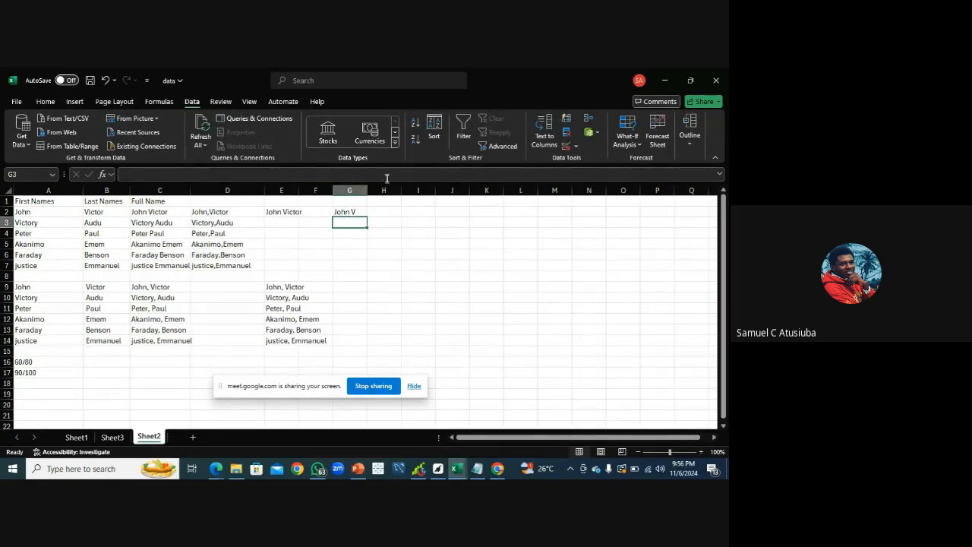
# Try filling the LEFT formula down from G2 to G7
pyautogui.click(357, 211)
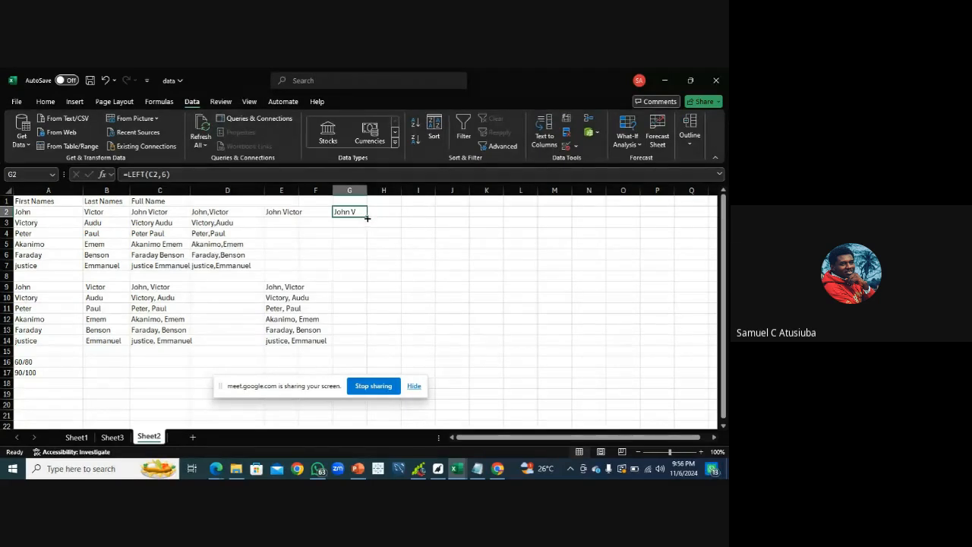
pyautogui.moveTo(366, 217); pyautogui.dragTo(370, 267)
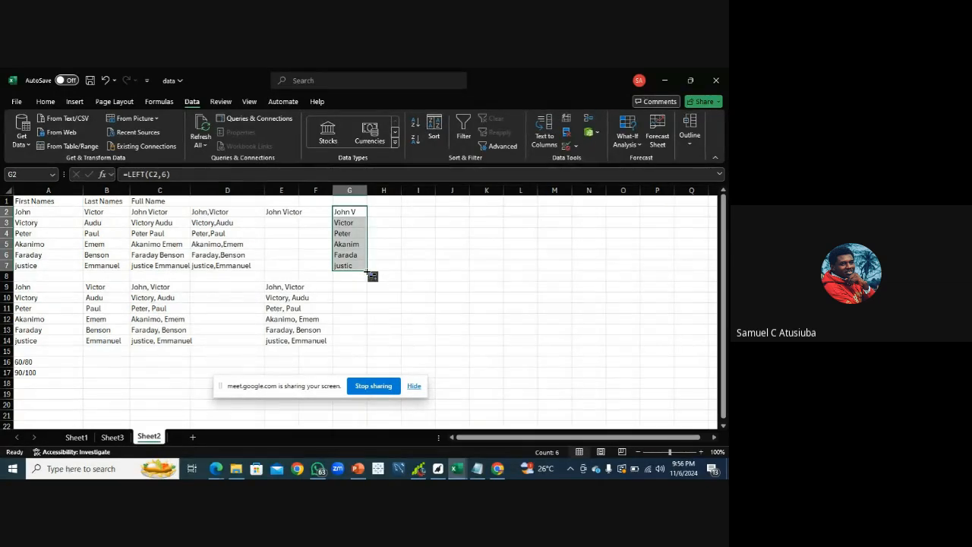
pyautogui.moveTo(367, 272); pyautogui.dragTo(362, 218)
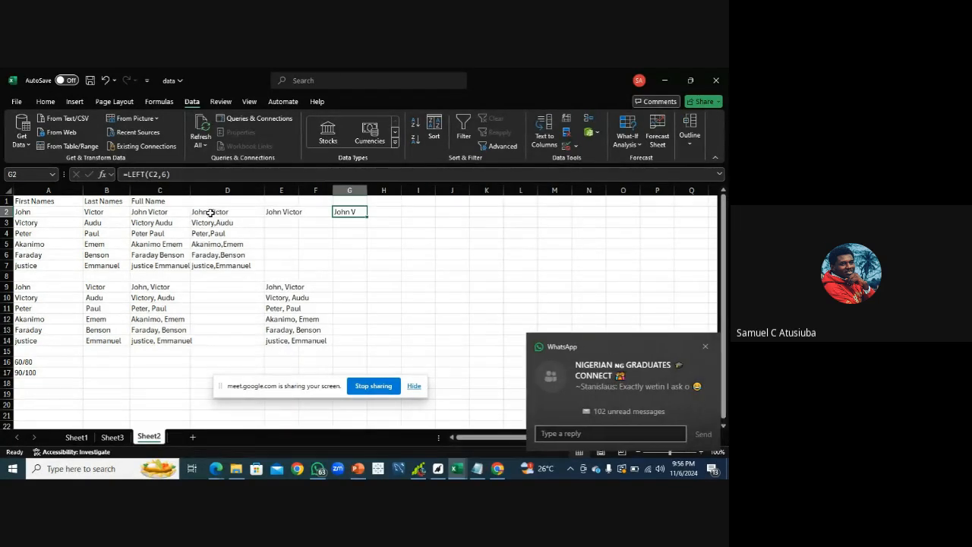
pyautogui.click(705, 347)
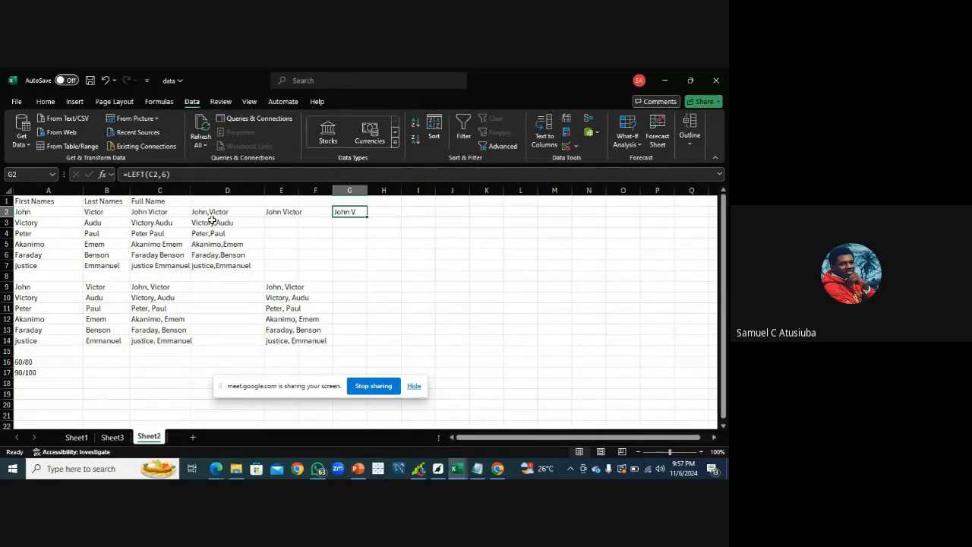
# Fill the LEFT formula from G2 down to G7
pyautogui.moveTo(367, 218); pyautogui.dragTo(365, 266)
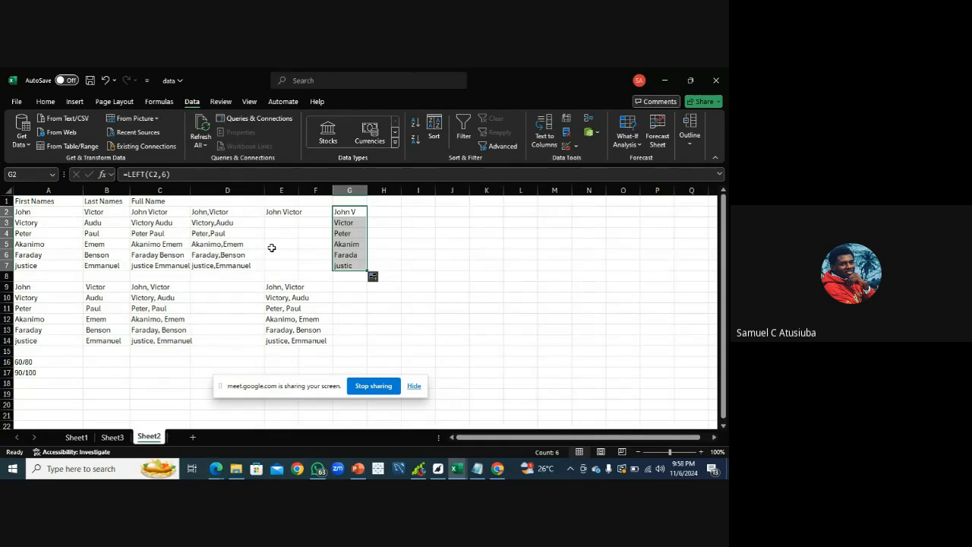
pyautogui.click(382, 212)
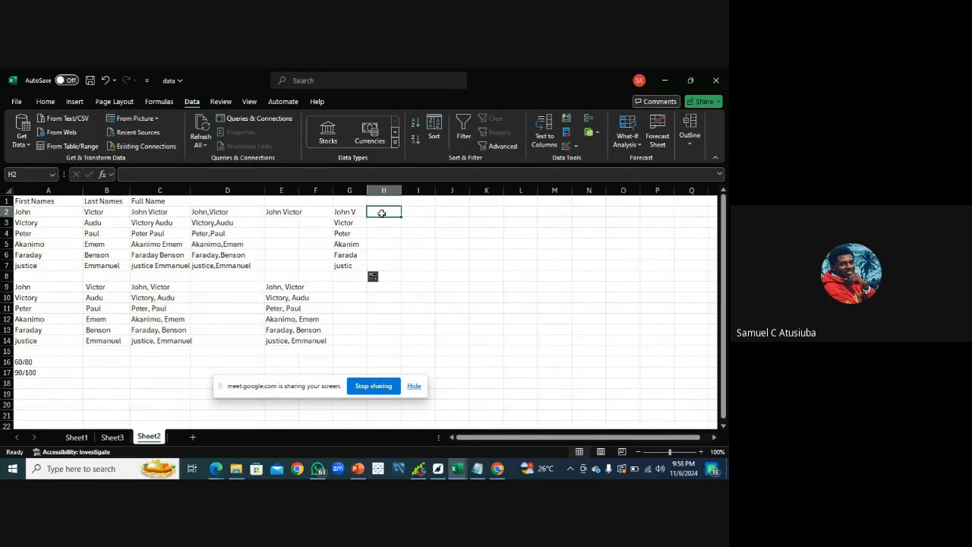
# In H2, enter =RIGHT(C2,4) to return the last four characters of the full name
pyautogui.write('=')
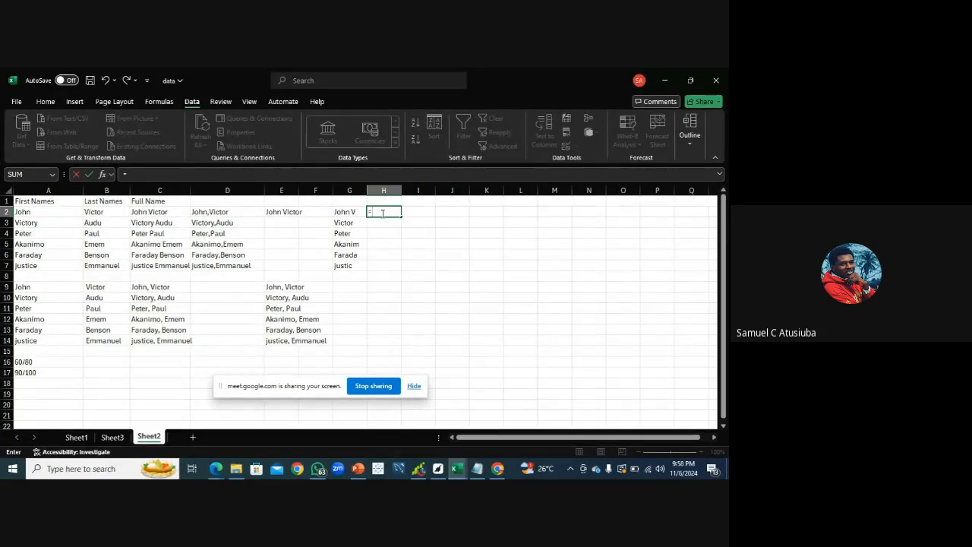
pyautogui.write('Righ')
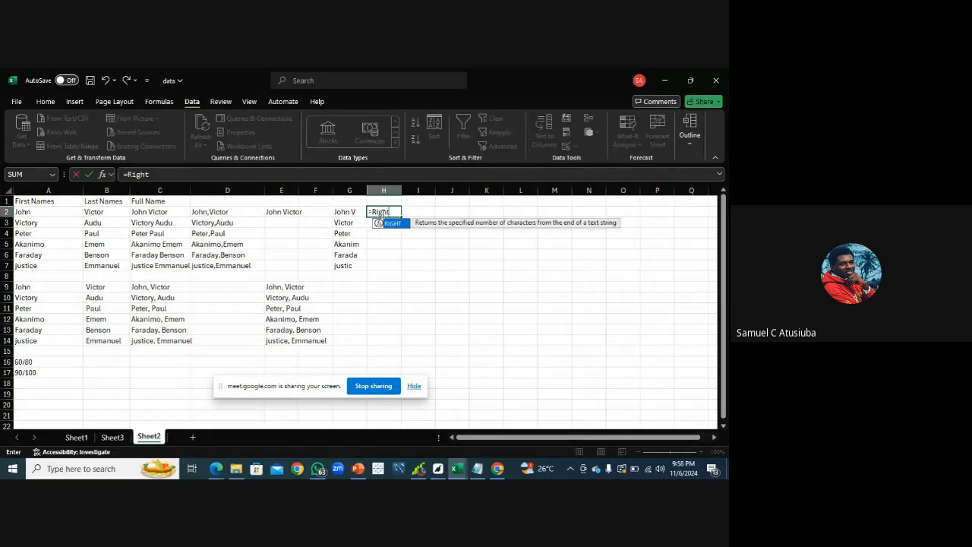
pyautogui.write('t')
pyautogui.doubleClick(389, 223)
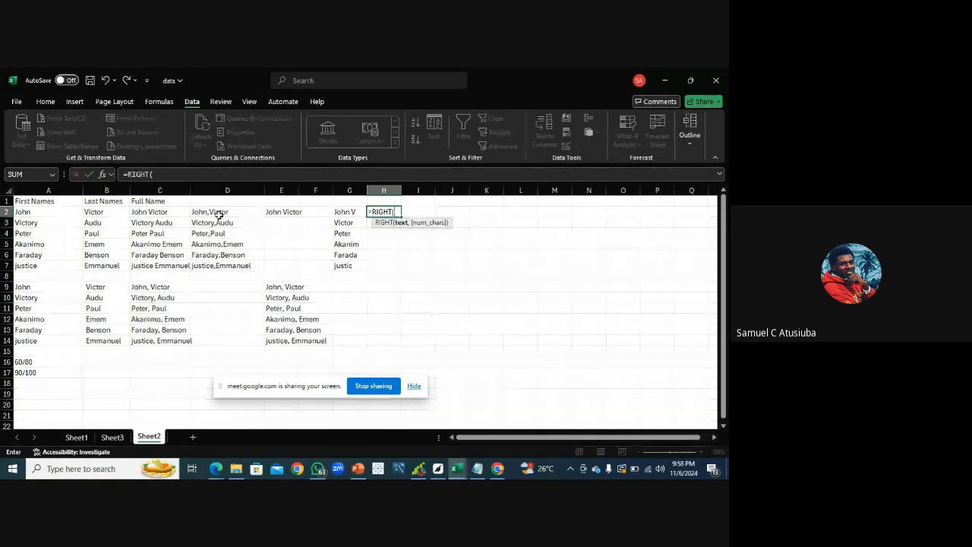
pyautogui.click(170, 213)
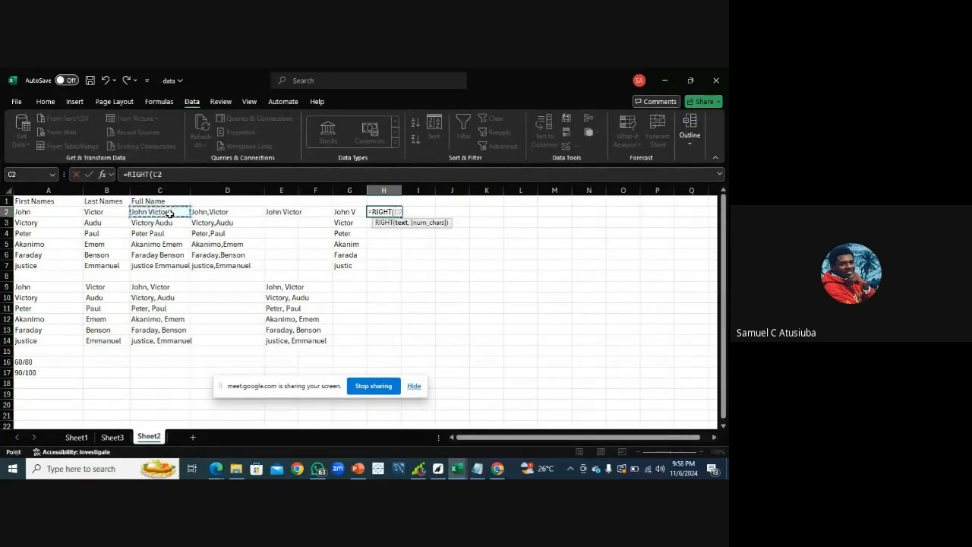
pyautogui.write(',')
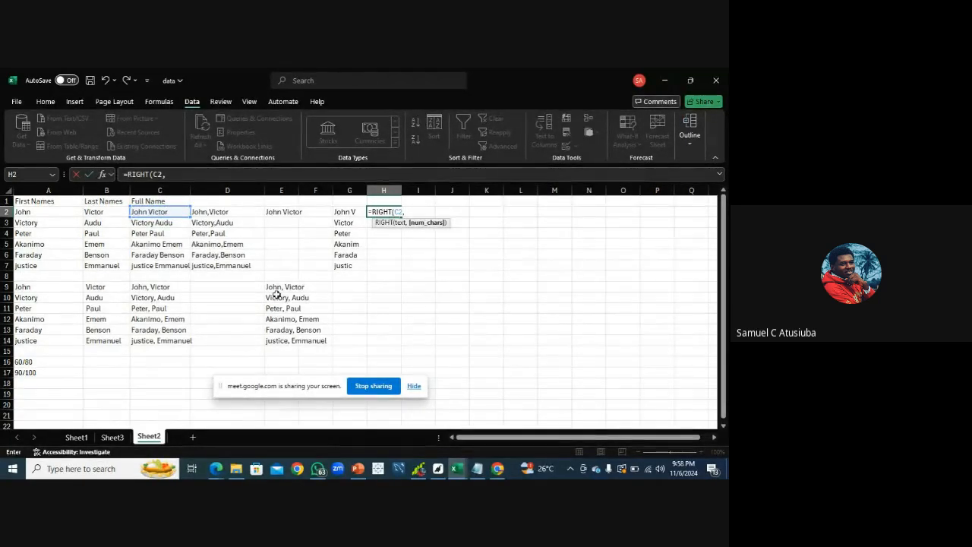
pyautogui.write('4')
pyautogui.press('Return')
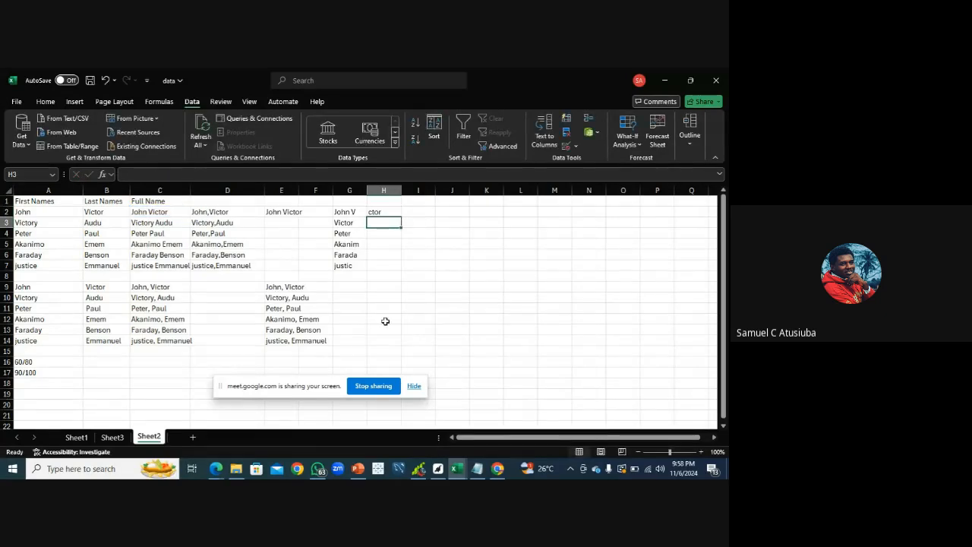
# Change the H2 formula to =RIGHT(C2,6) so it returns the last six characters
pyautogui.click(374, 213)
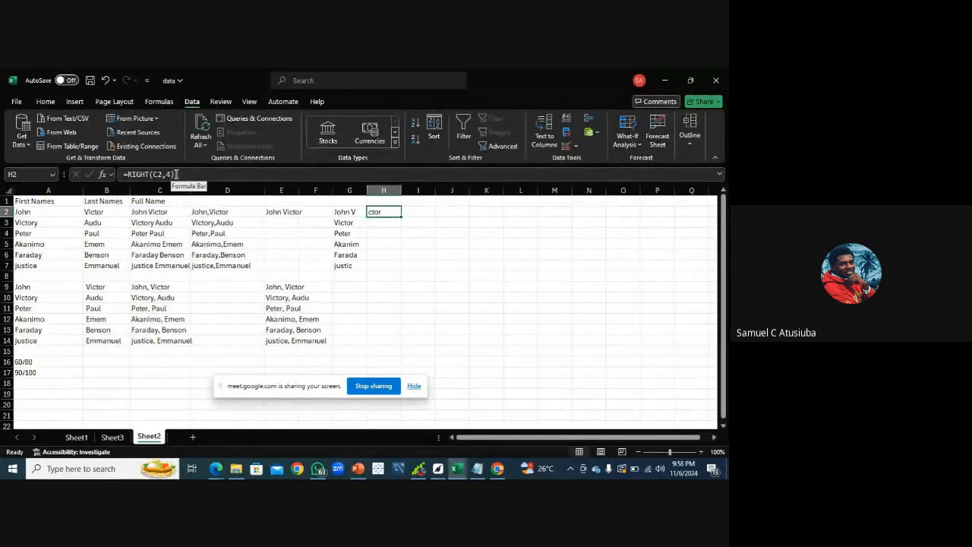
pyautogui.click(170, 174)
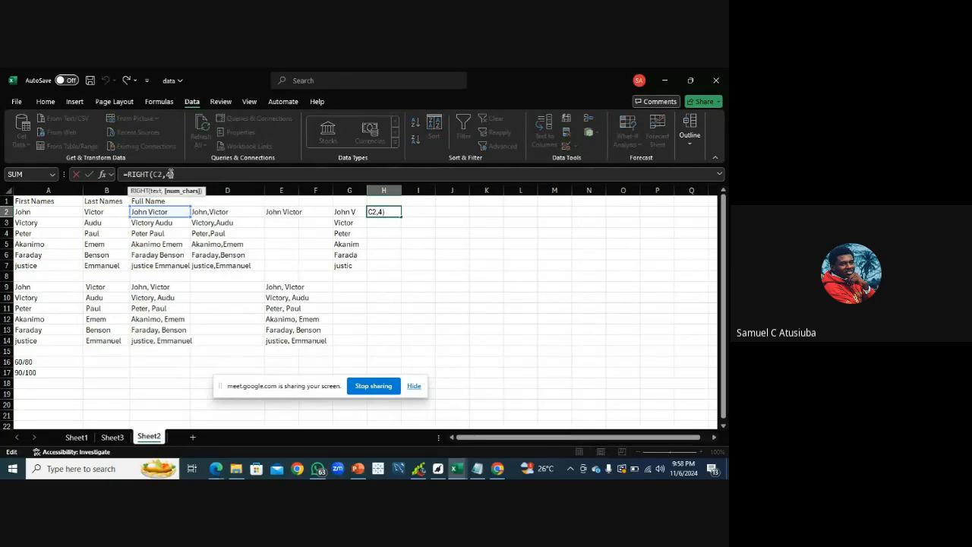
pyautogui.press('BackSpace')
pyautogui.write('6')
pyautogui.press('Return')
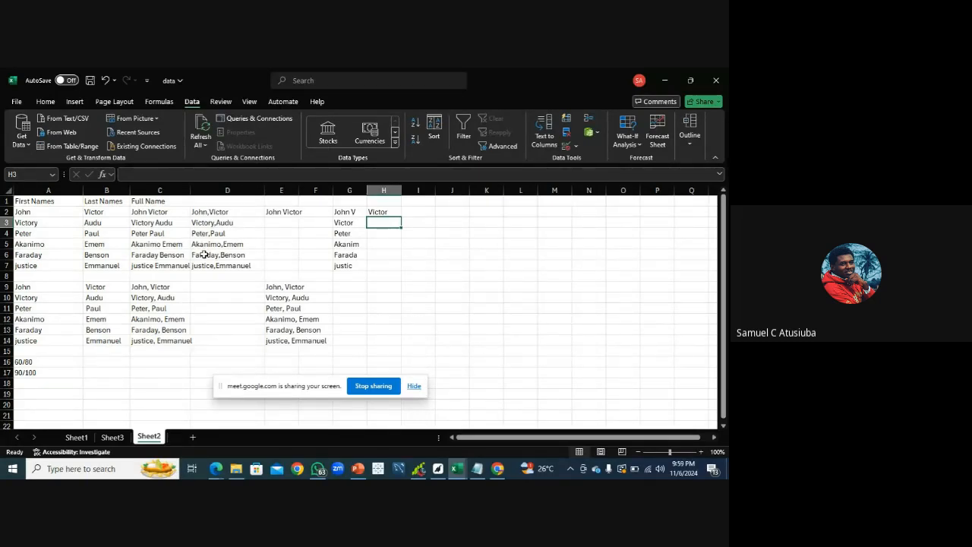
# Check the meeting's participant list, then return to the data workbook
pyautogui.click(216, 468)
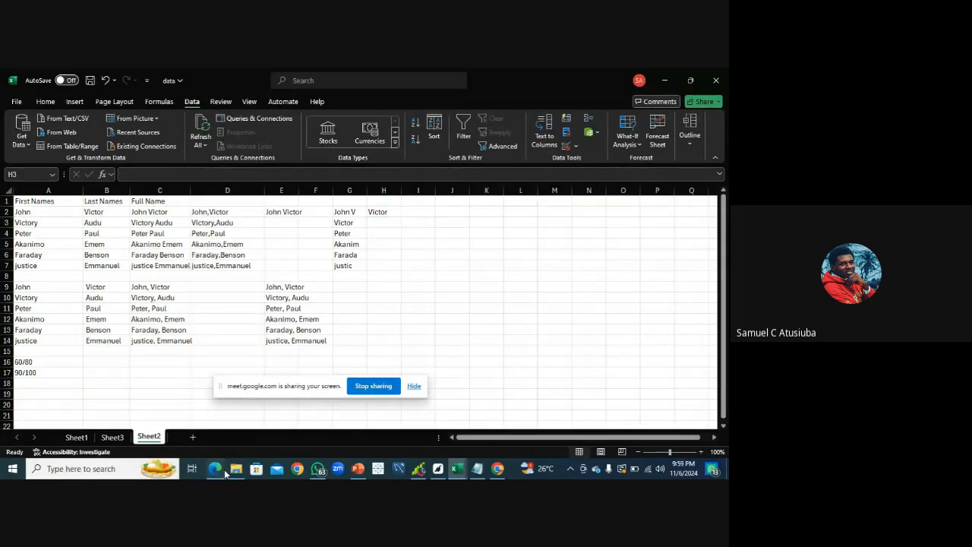
pyautogui.click(183, 424)
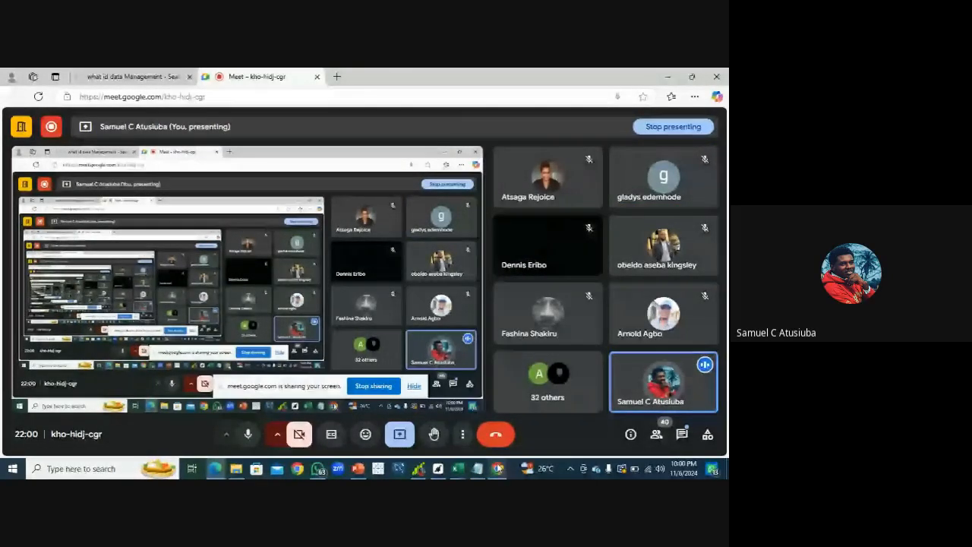
pyautogui.moveTo(498, 468)
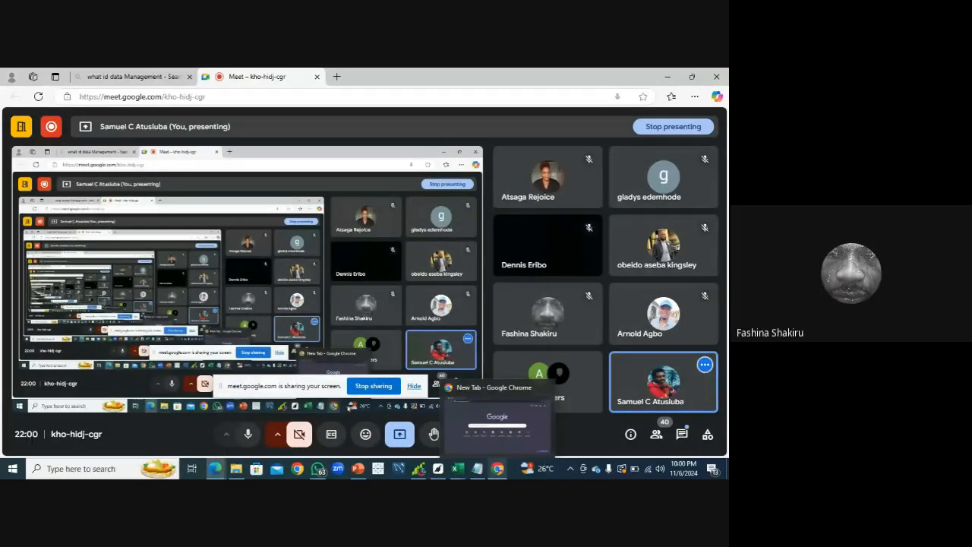
pyautogui.click(662, 442)
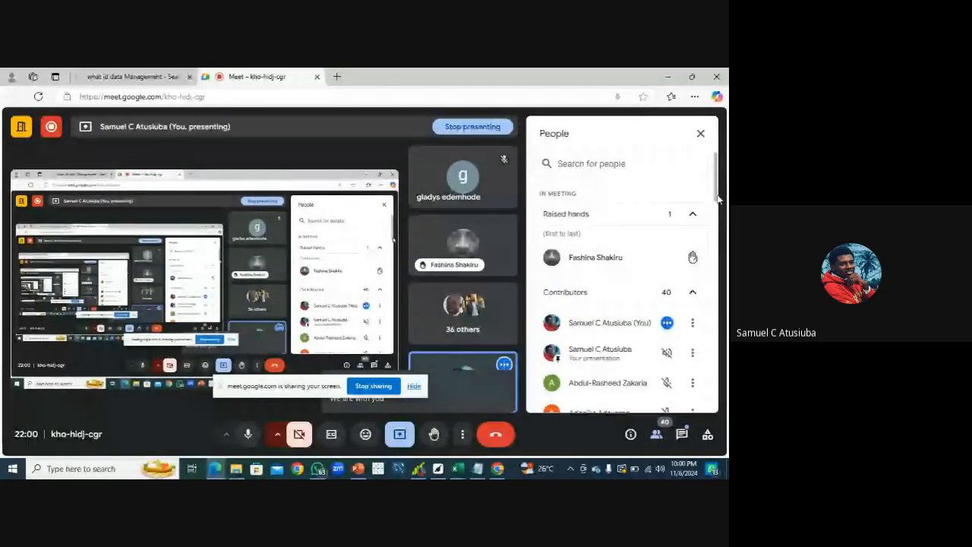
pyautogui.moveTo(718, 199); pyautogui.dragTo(720, 179)
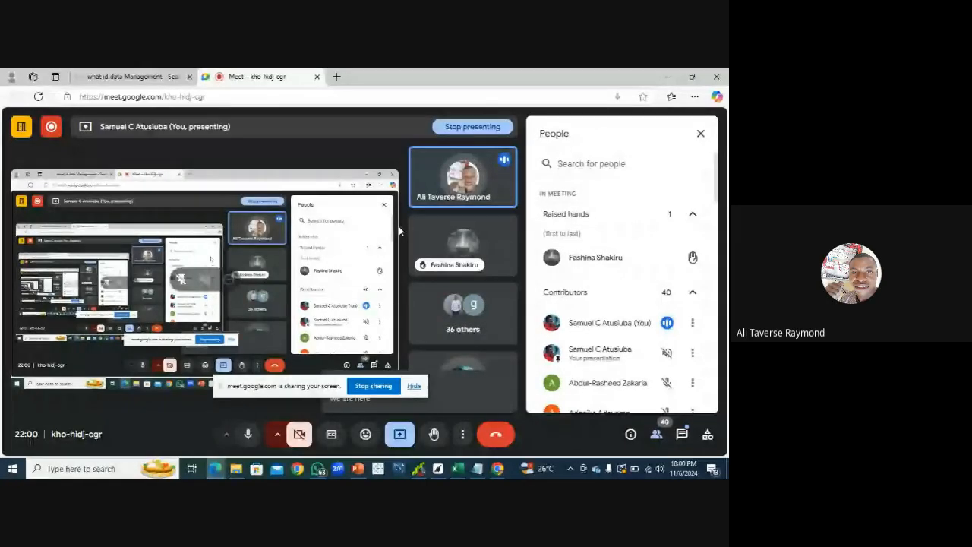
pyautogui.click(701, 133)
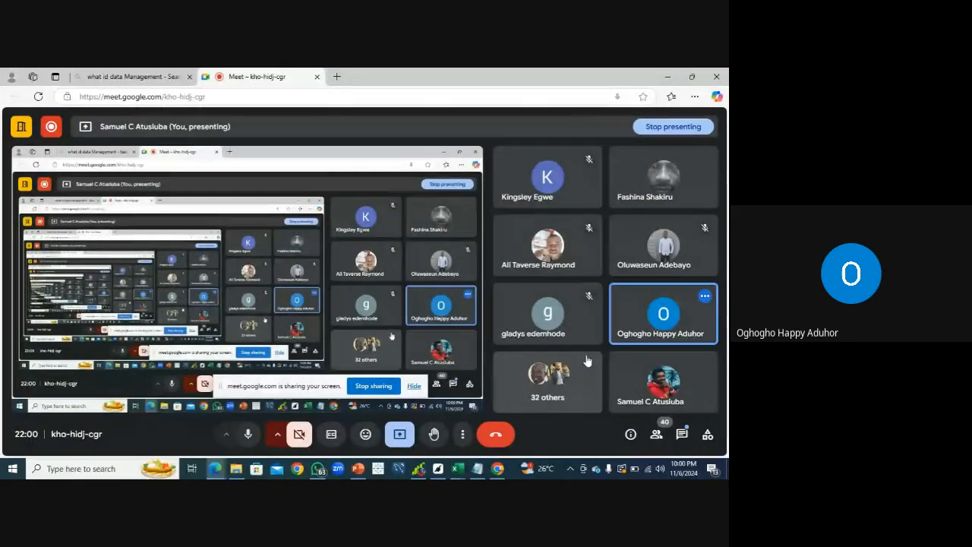
pyautogui.click(458, 469)
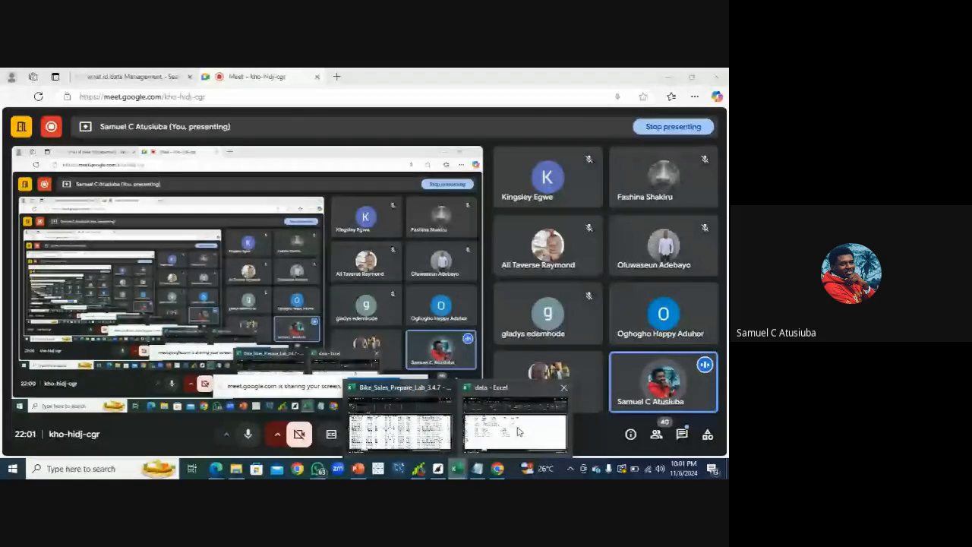
pyautogui.click(524, 427)
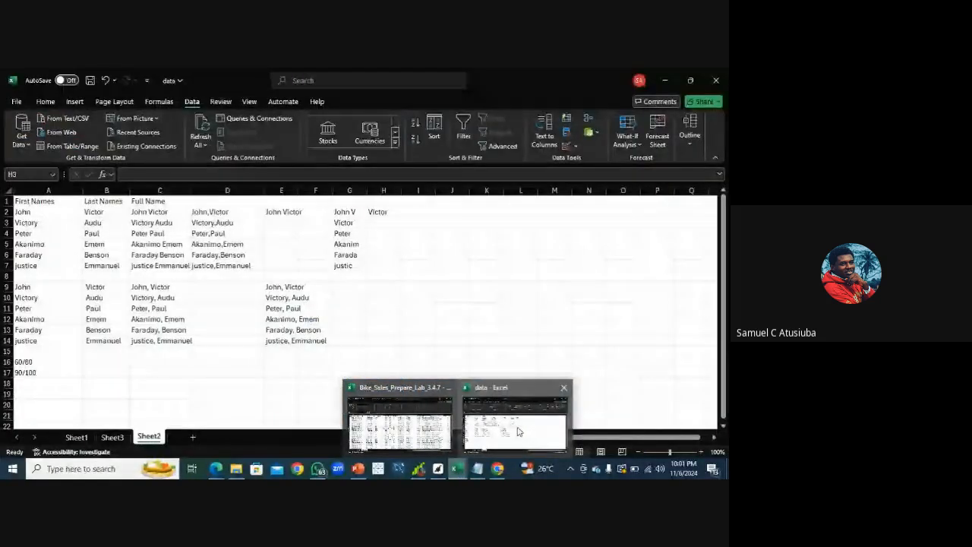
# Review the class guideline notes on RIGHT and ISNUMBER, then switch back to the data workbook
pyautogui.click(478, 469)
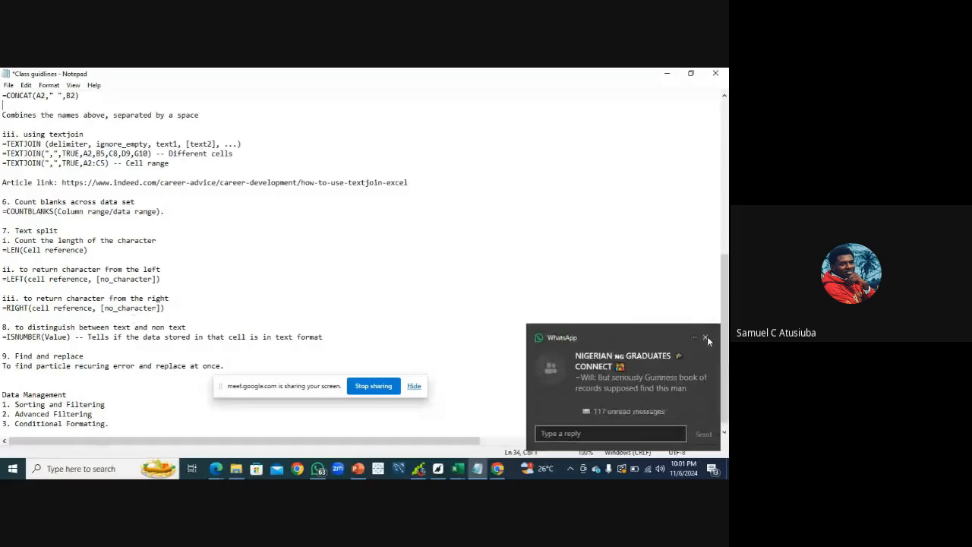
pyautogui.click(706, 337)
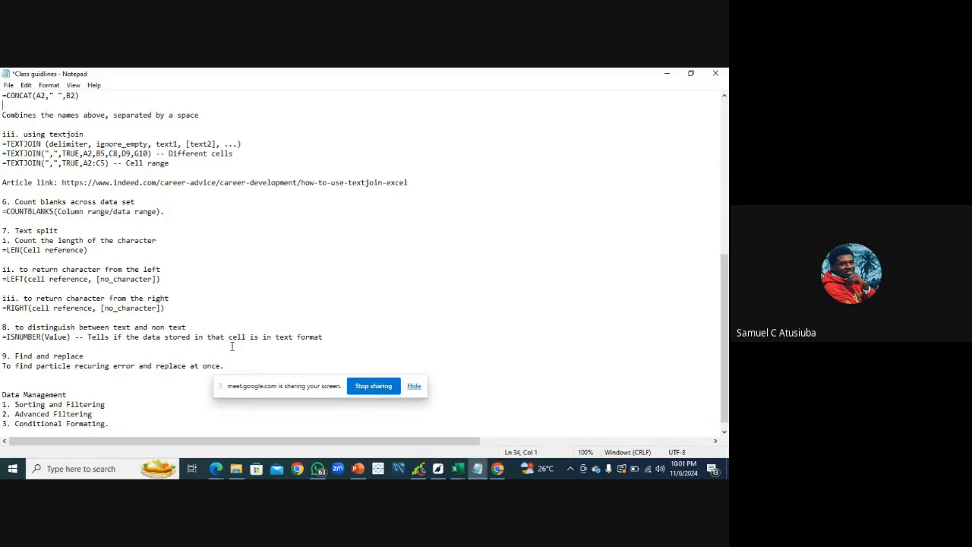
pyautogui.click(454, 472)
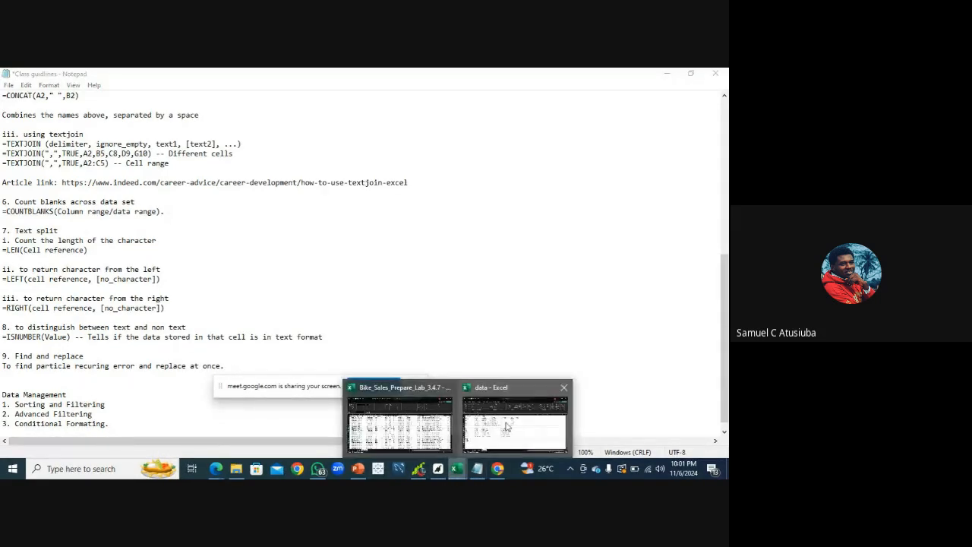
pyautogui.click(506, 422)
pyautogui.click(505, 421)
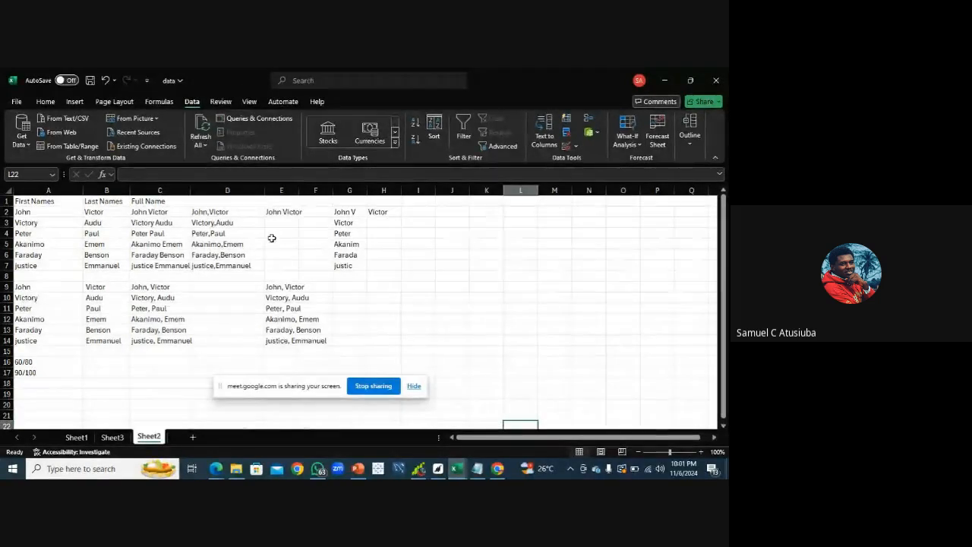
# In H9, enter =ISNUMBER(B9) to test whether the last name is stored as a number
pyautogui.click(100, 287)
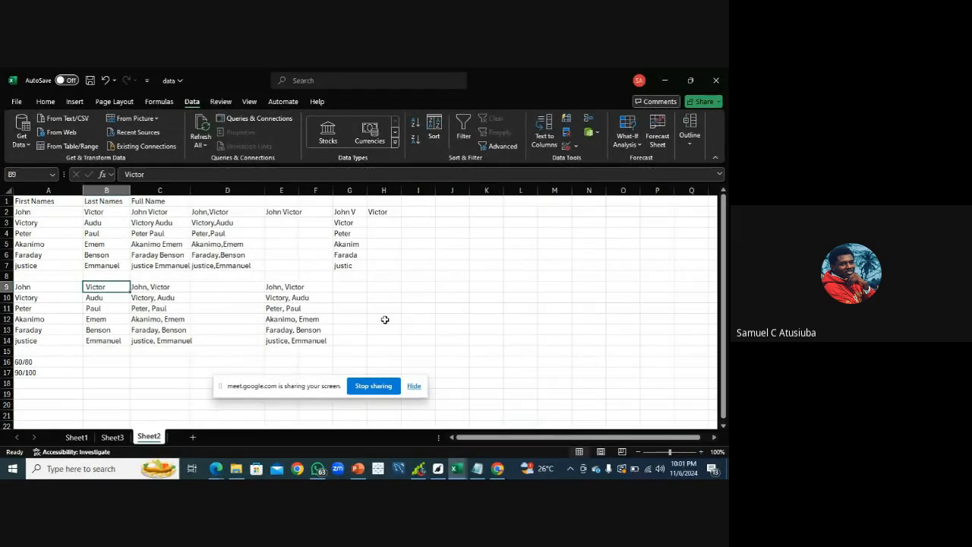
pyautogui.click(380, 289)
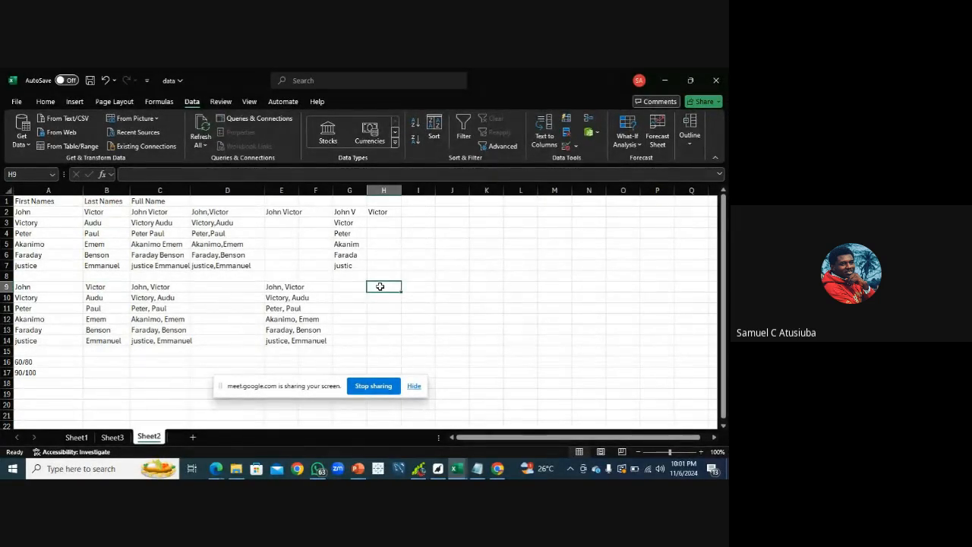
pyautogui.write('=')
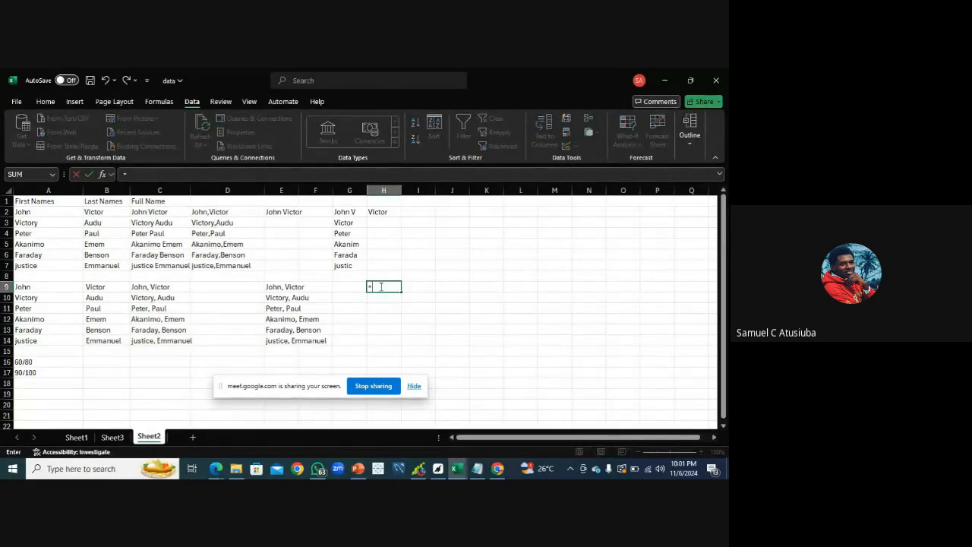
pyautogui.write('la')
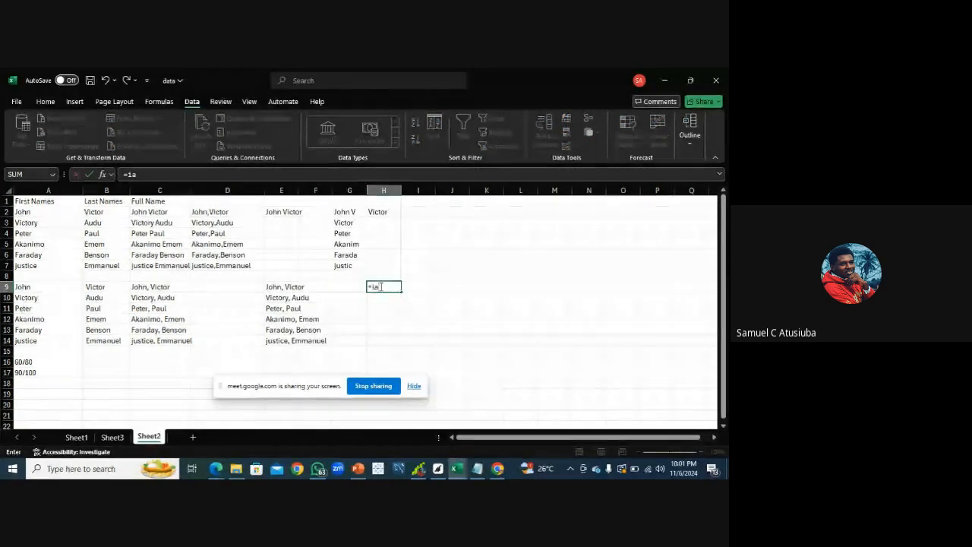
pyautogui.press('BackSpace')
pyautogui.press('BackSpace')
pyautogui.write('is')
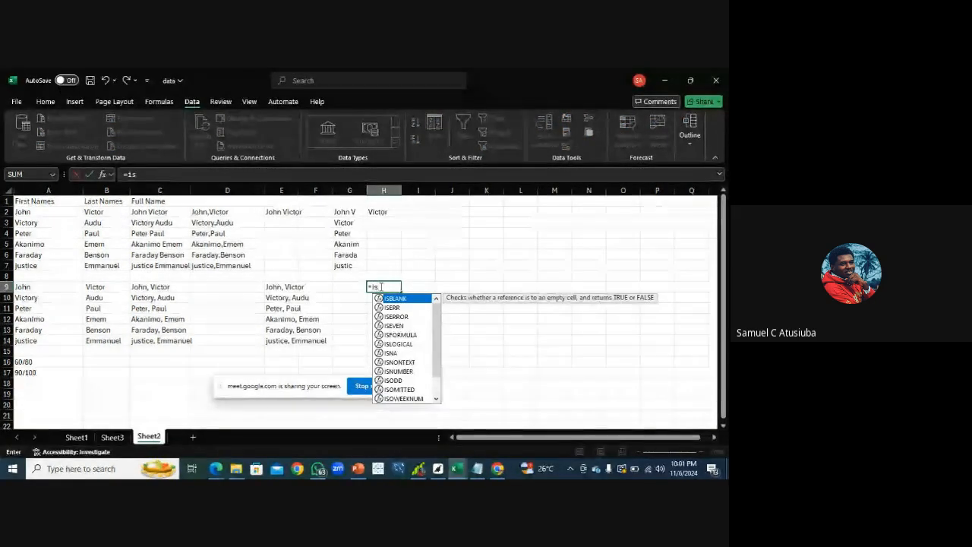
pyautogui.write('n')
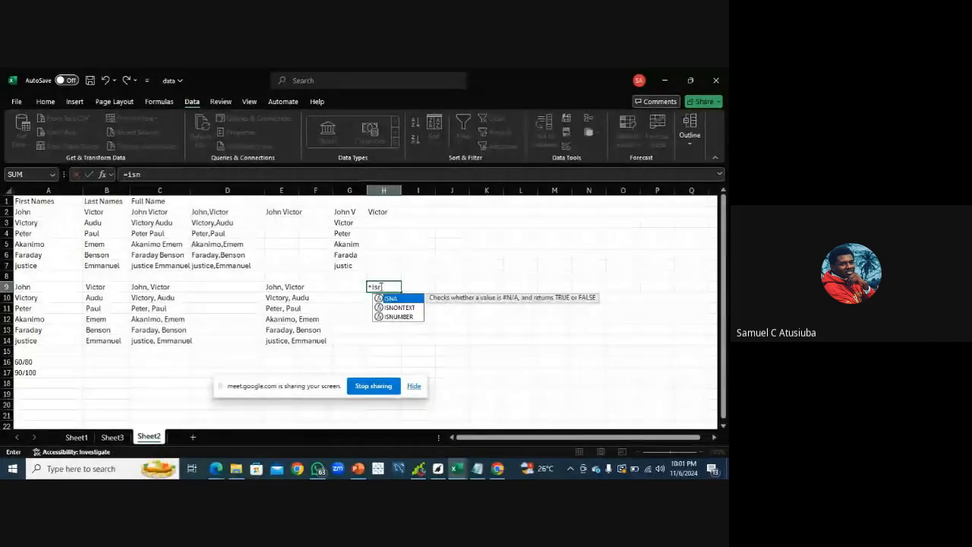
pyautogui.doubleClick(401, 317)
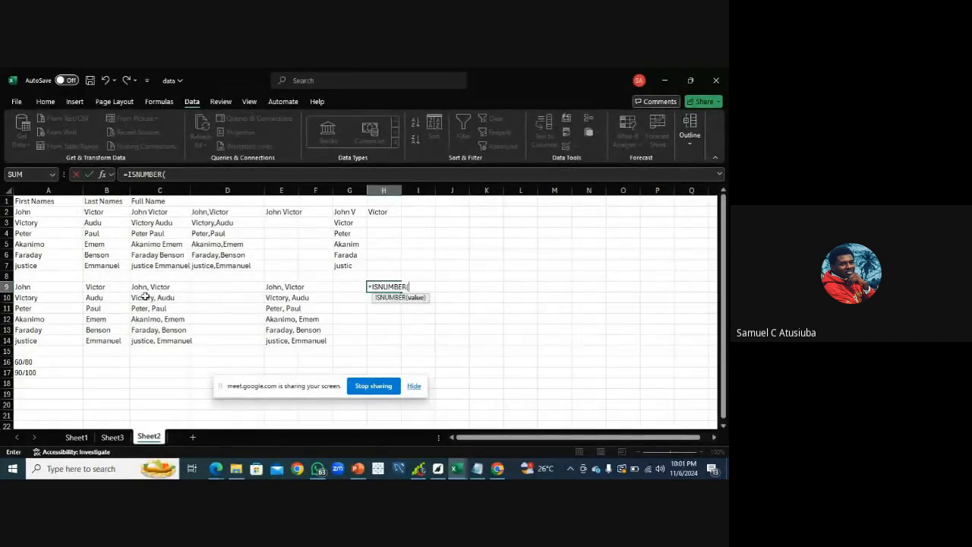
pyautogui.click(114, 290)
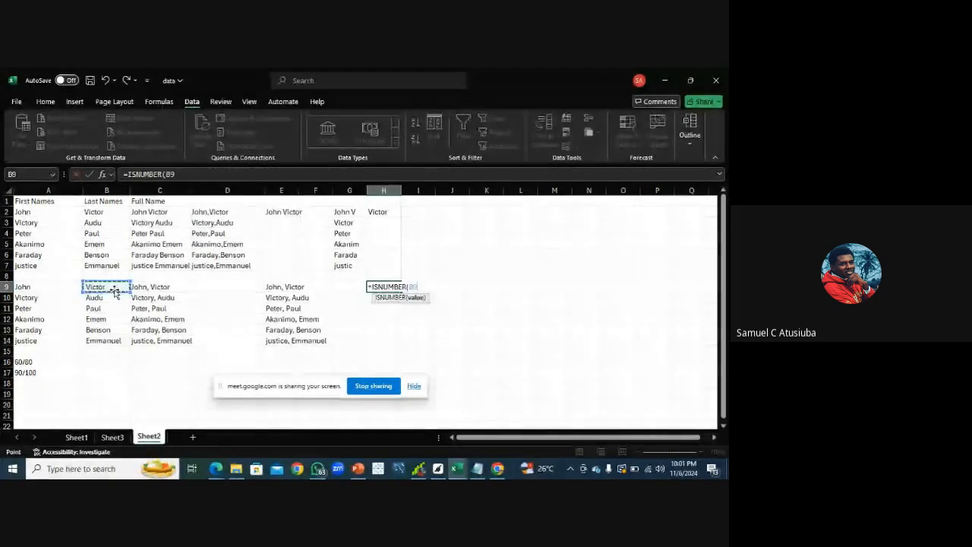
pyautogui.press('Return')
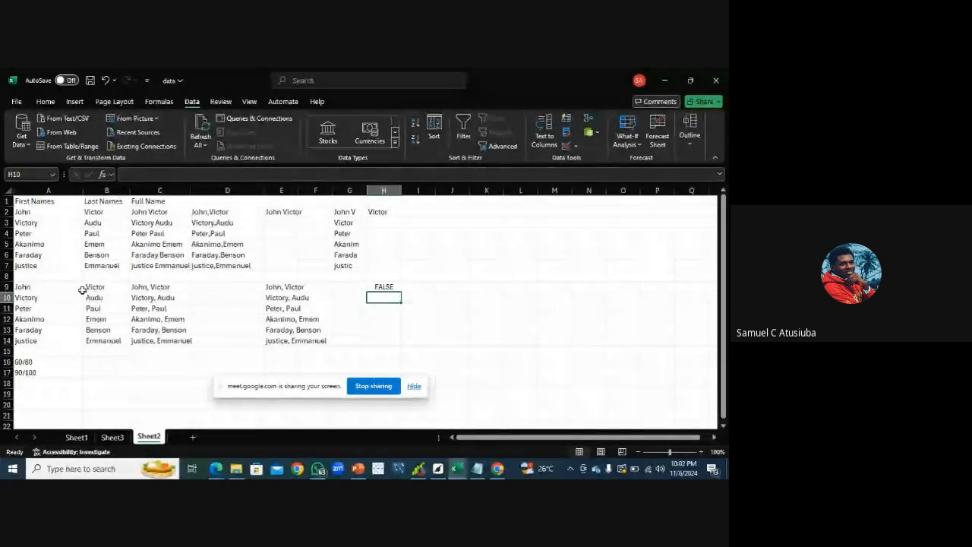
# Fill the ISNUMBER formula from H9 down to H14
pyautogui.click(389, 287)
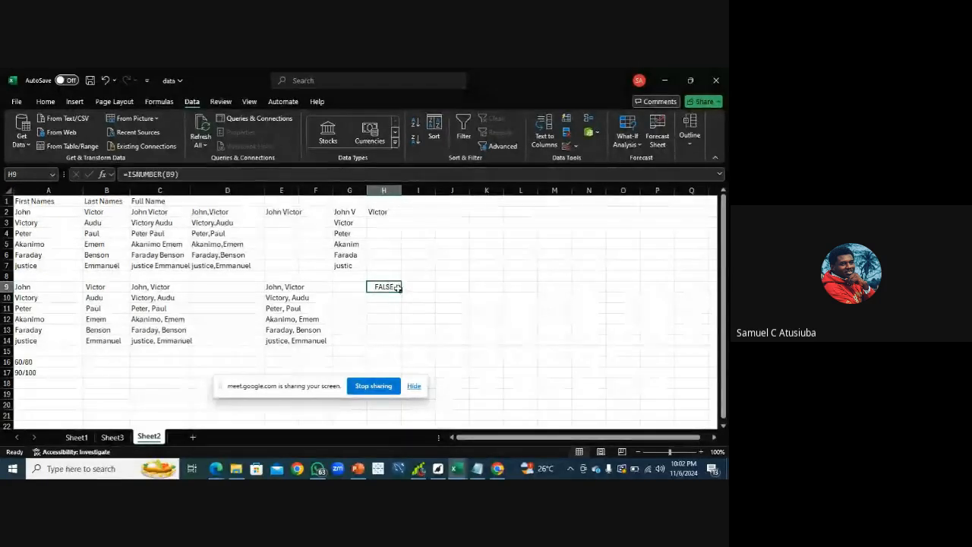
pyautogui.moveTo(401, 291); pyautogui.dragTo(401, 342)
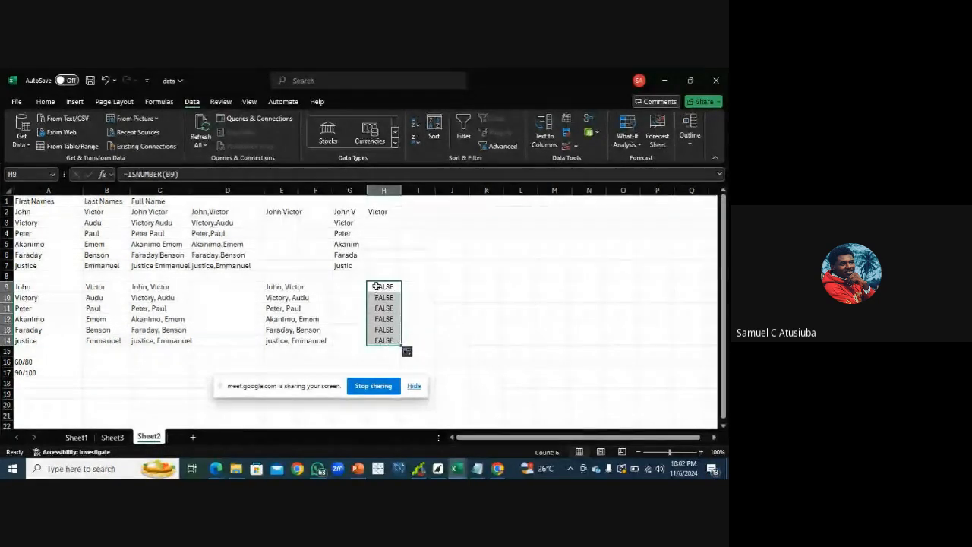
pyautogui.click(115, 349)
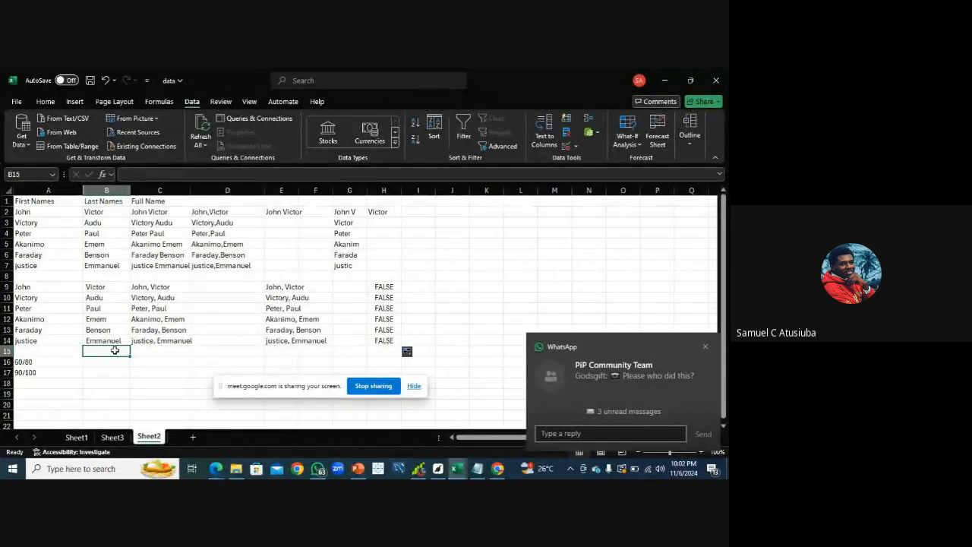
# Enter 56 in B15 and extend the ISNUMBER formula from H14 down to H15
pyautogui.write('56')
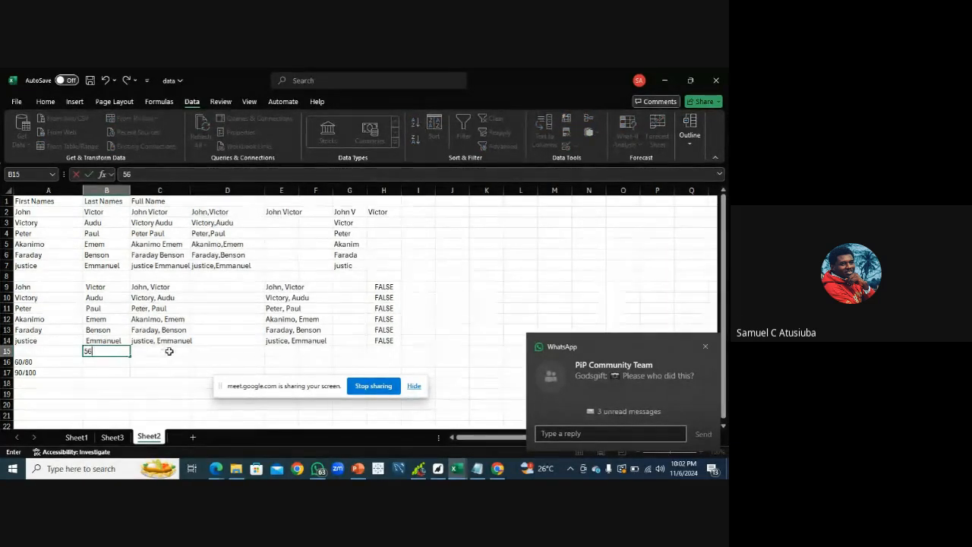
pyautogui.click(383, 340)
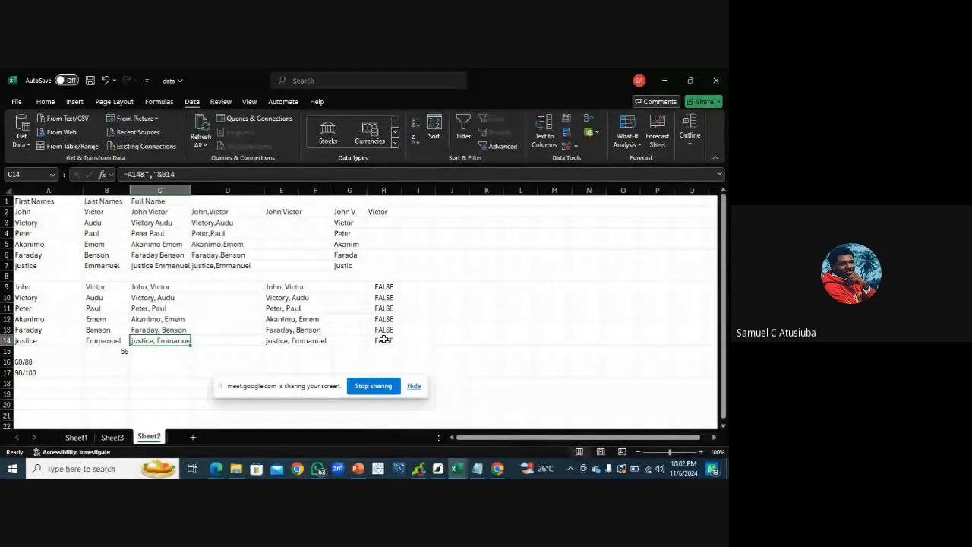
pyautogui.moveTo(399, 345); pyautogui.dragTo(402, 356)
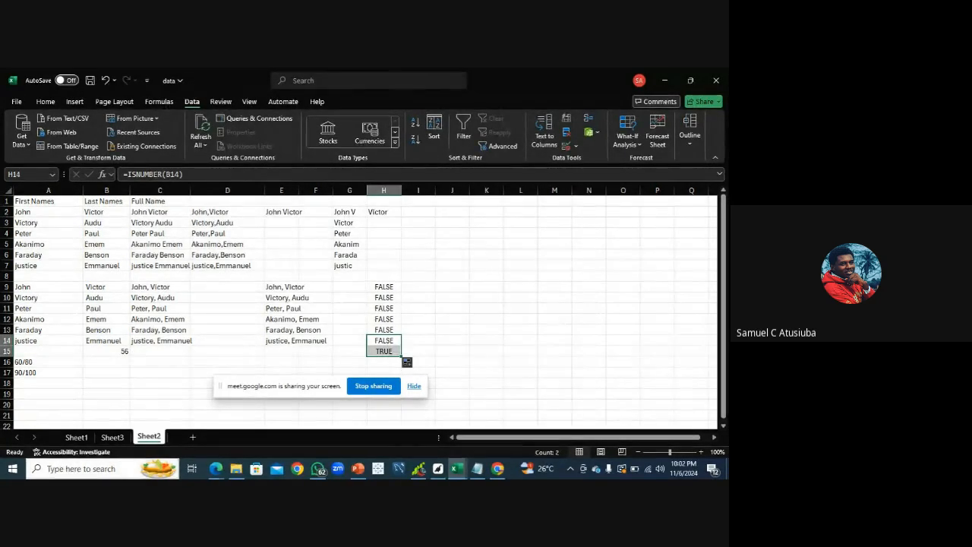
# Check the meeting window and the Bike Sales workbook, then return to Sheet1 of the data workbook
pyautogui.click(218, 471)
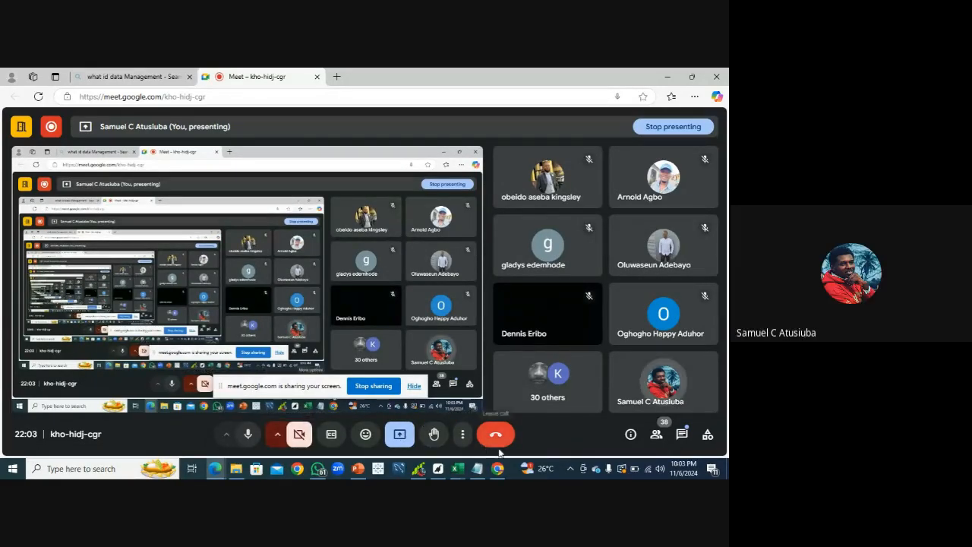
pyautogui.moveTo(480, 472)
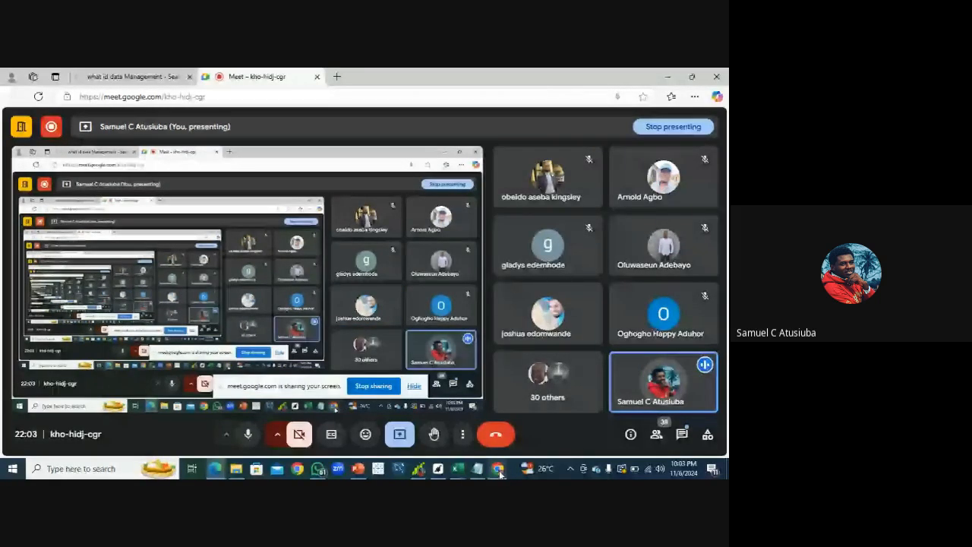
pyautogui.click(486, 427)
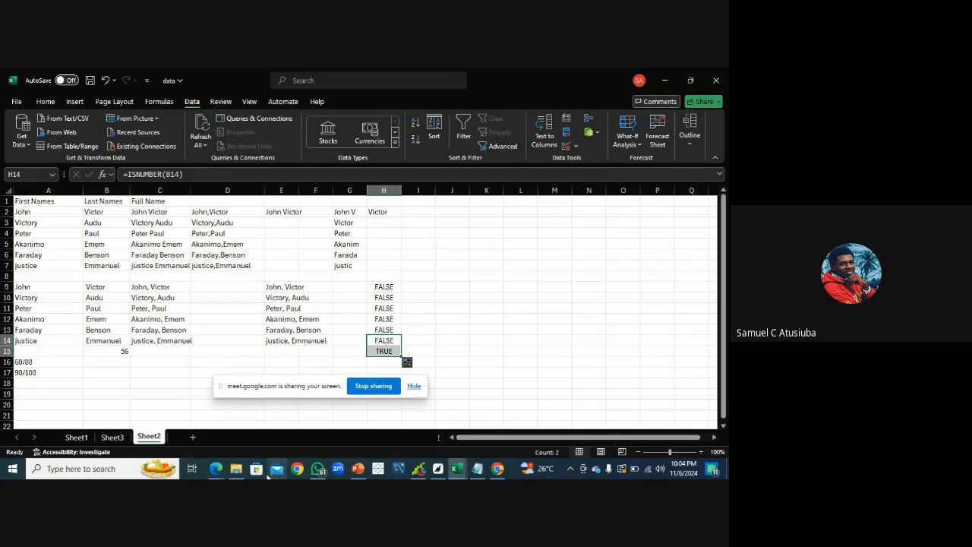
pyautogui.moveTo(221, 475)
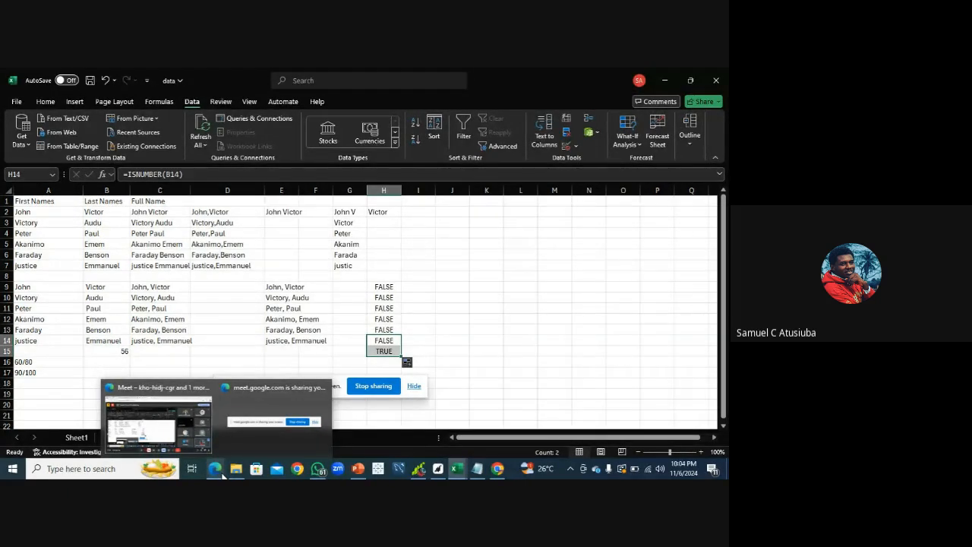
pyautogui.moveTo(358, 468)
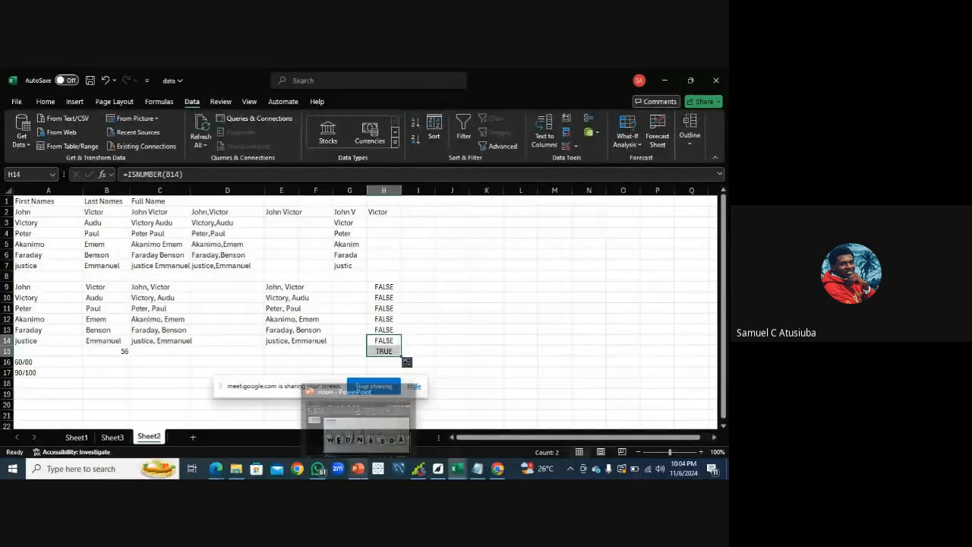
pyautogui.moveTo(420, 471)
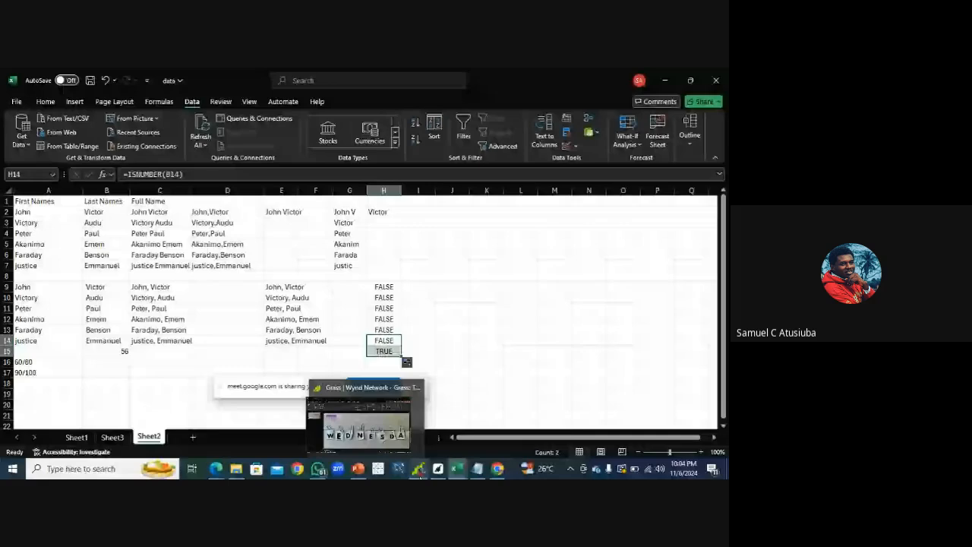
pyautogui.moveTo(457, 470)
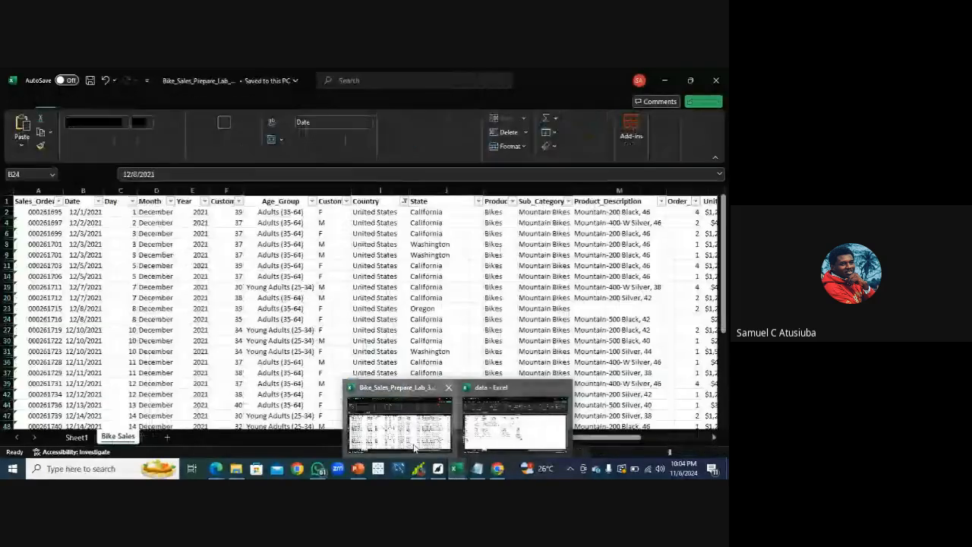
pyautogui.click(414, 447)
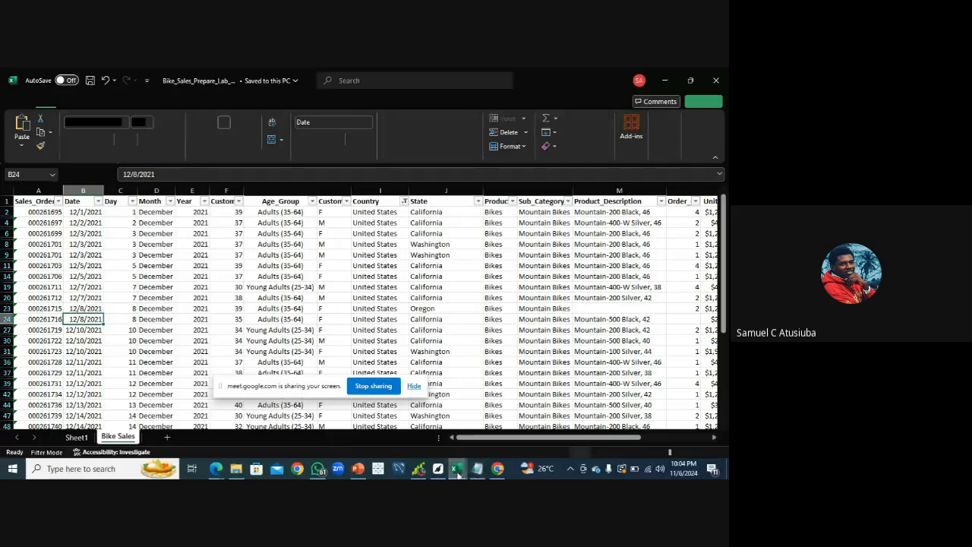
pyautogui.moveTo(458, 472)
pyautogui.click(476, 444)
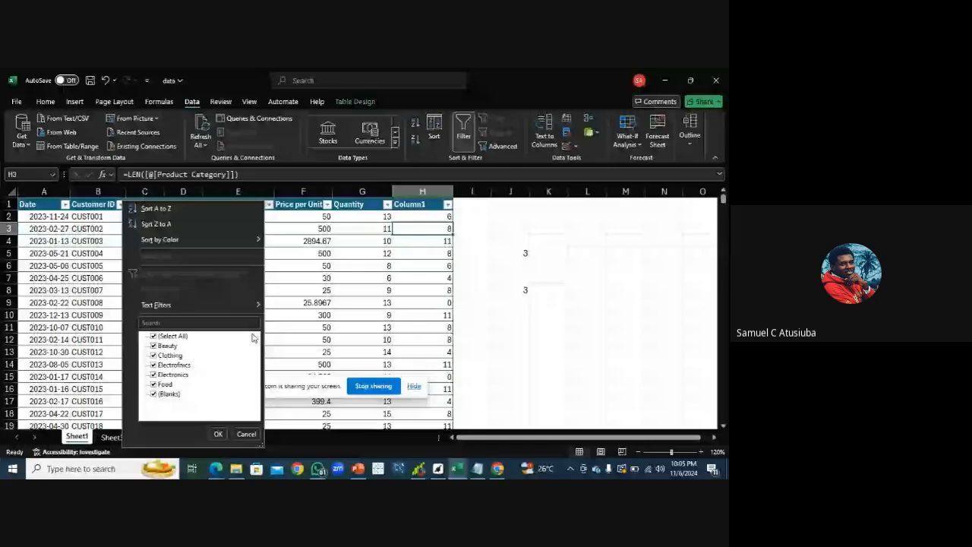
pyautogui.click(216, 435)
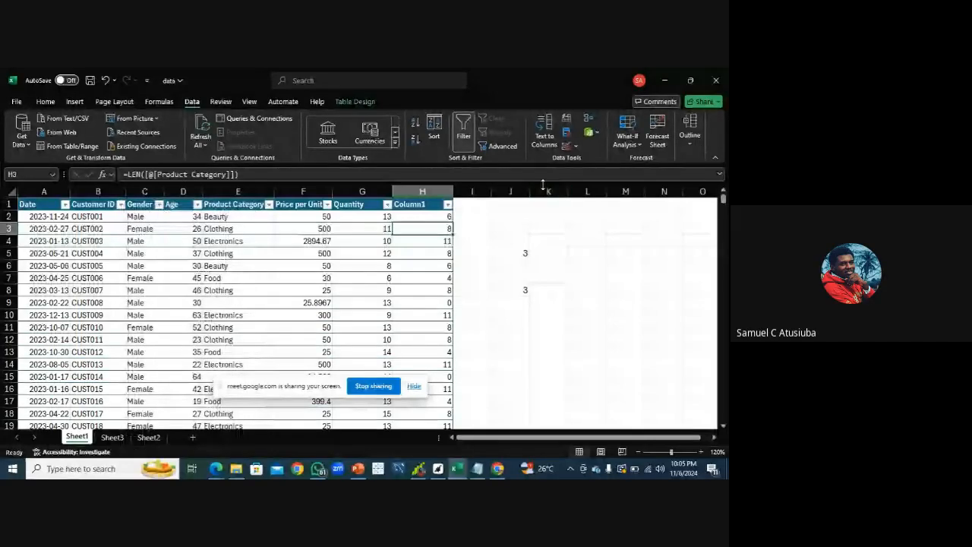
# Check the meeting, then review the values listed in the Product Category filter of the data table
pyautogui.moveTo(216, 469)
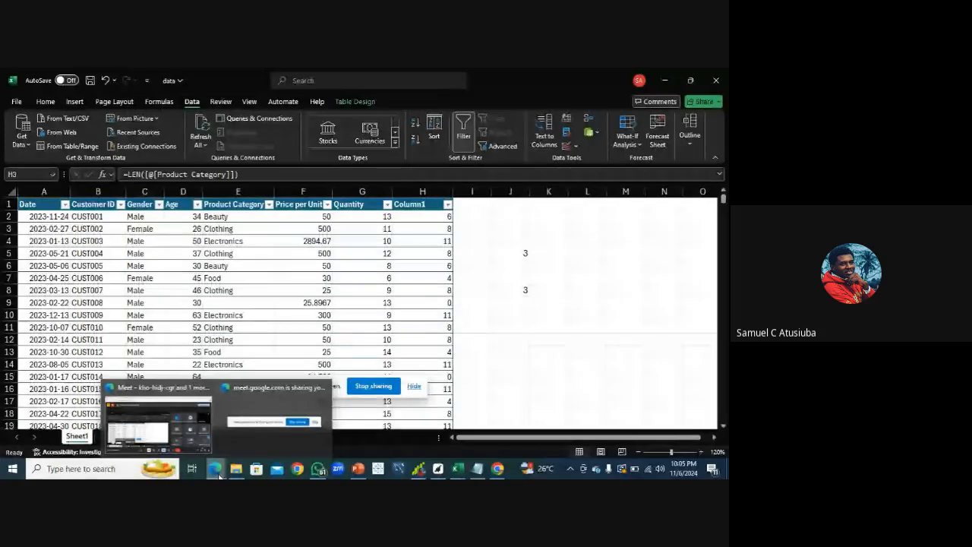
pyautogui.click(180, 442)
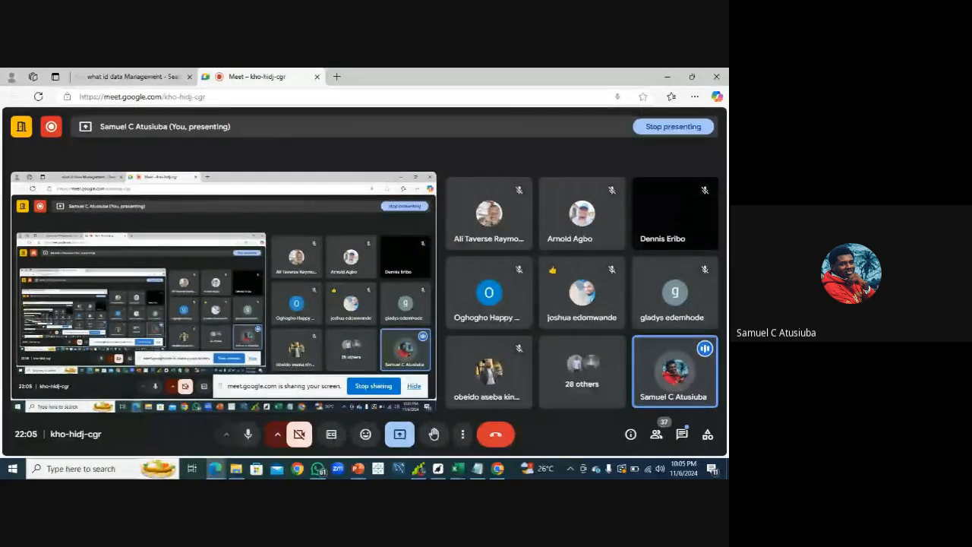
pyautogui.moveTo(458, 472)
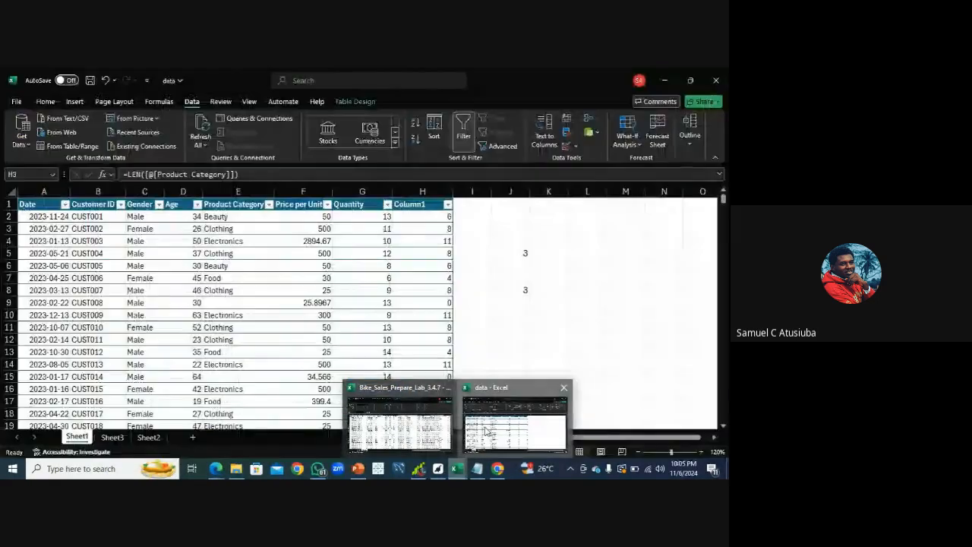
pyautogui.click(486, 430)
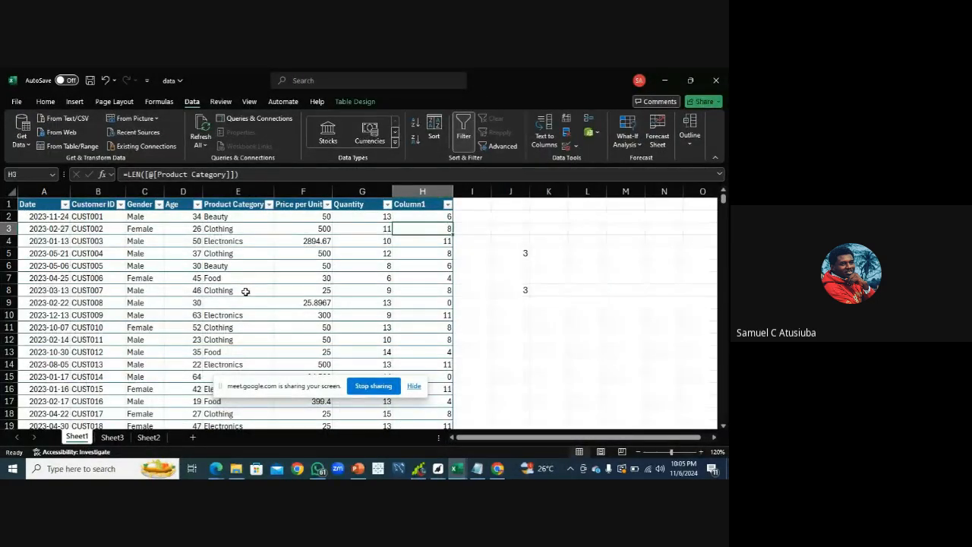
pyautogui.click(269, 205)
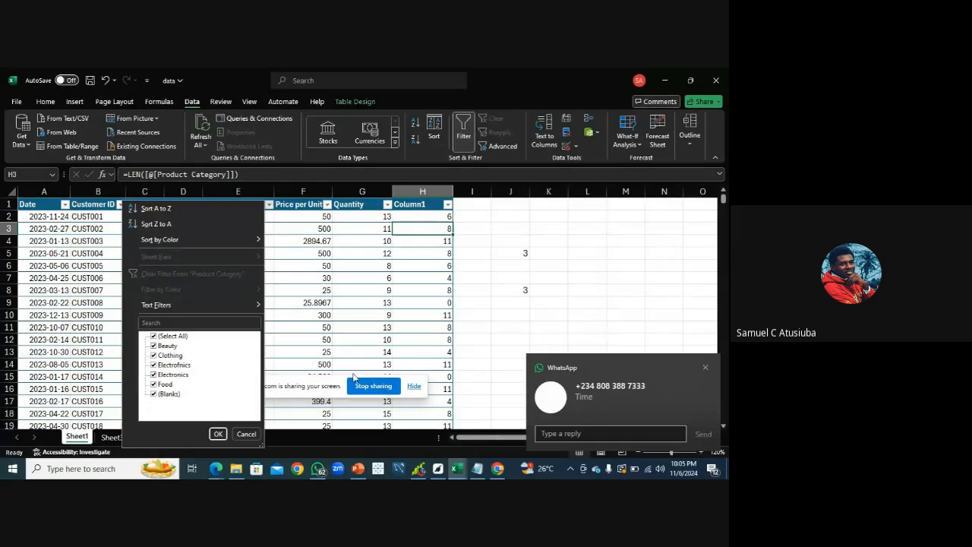
pyautogui.click(218, 434)
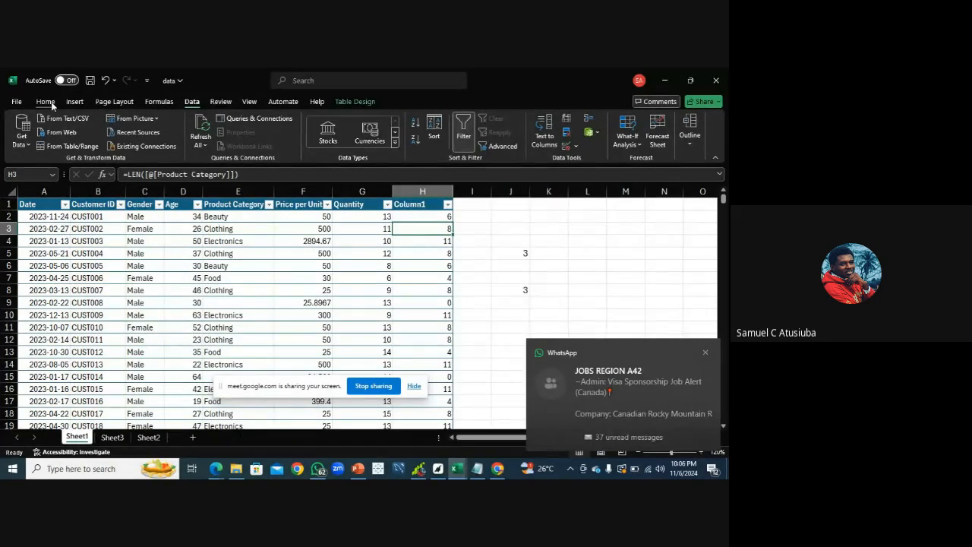
# Use Find and Replace to replace the misspelled "Electrofnics" with "Electronics" in the table
pyautogui.click(50, 103)
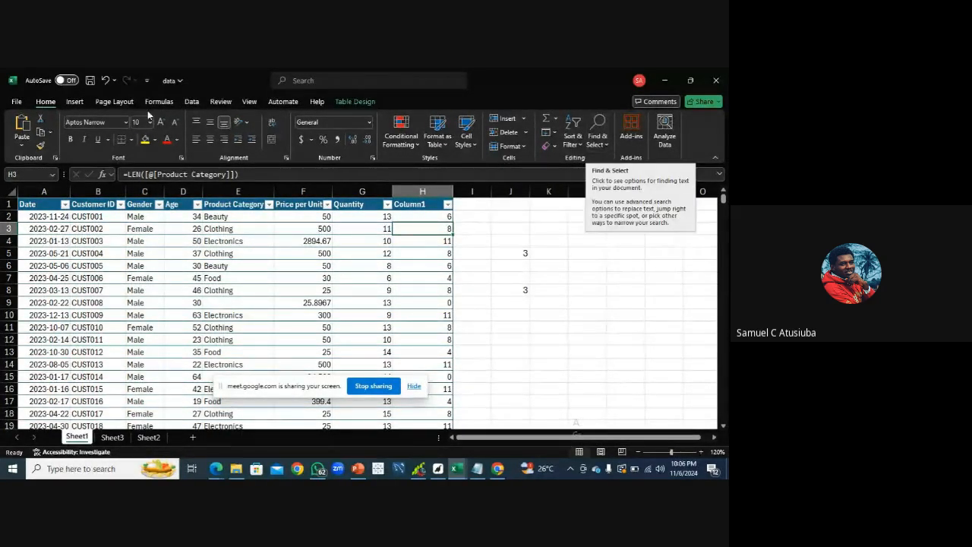
pyautogui.click(591, 144)
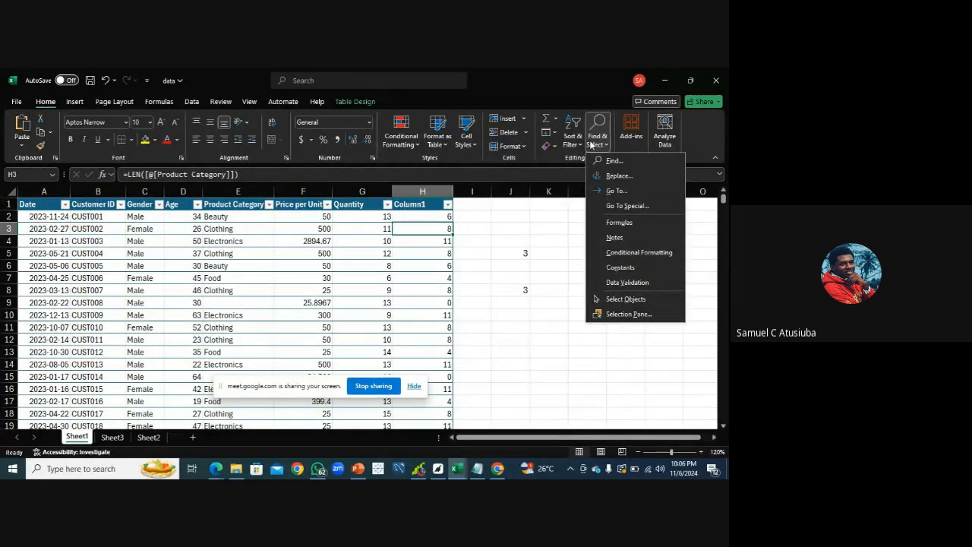
pyautogui.click(619, 177)
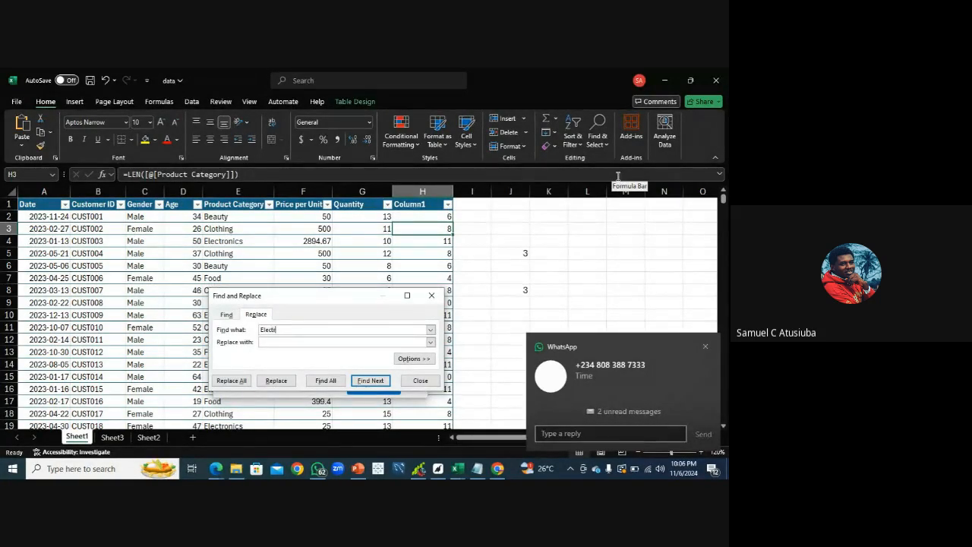
pyautogui.write('Electronics')
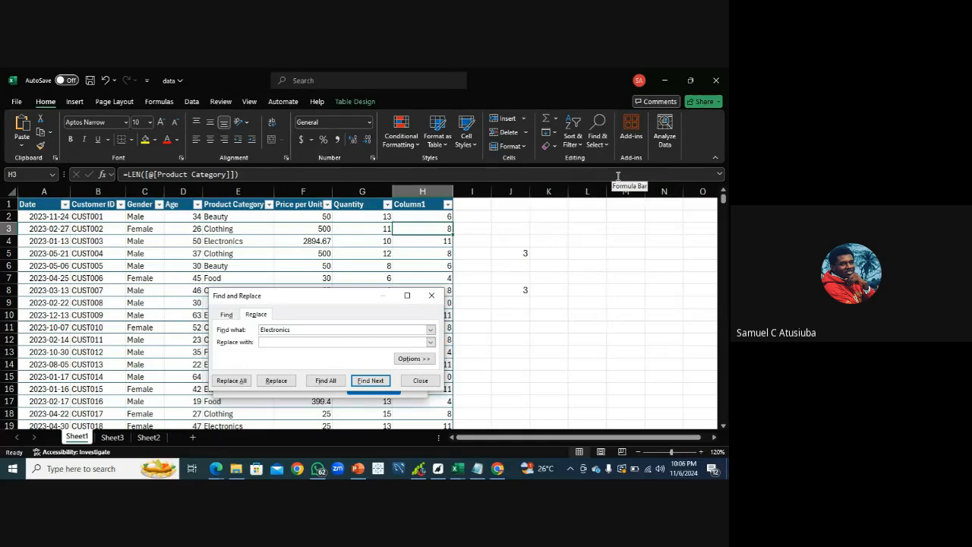
pyautogui.press('BackSpace')
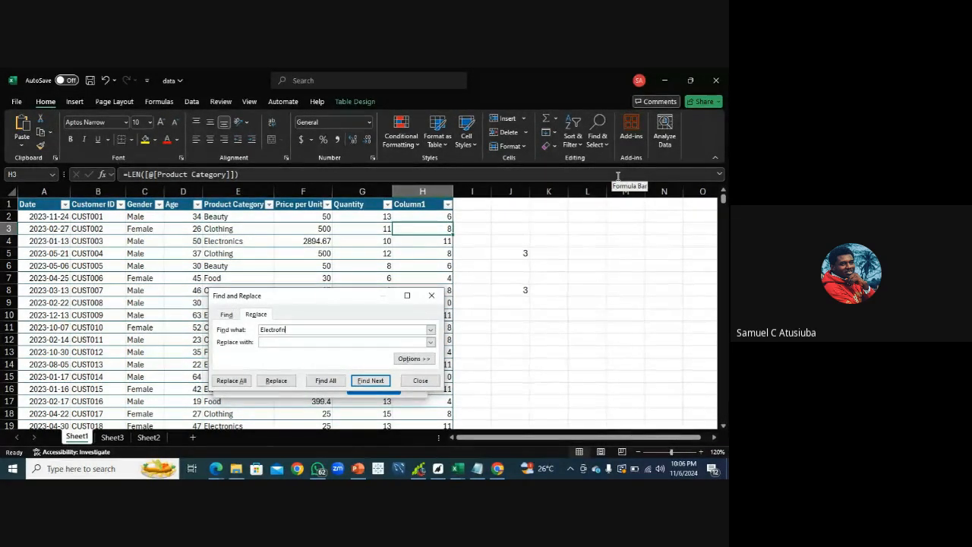
pyautogui.write('cs')
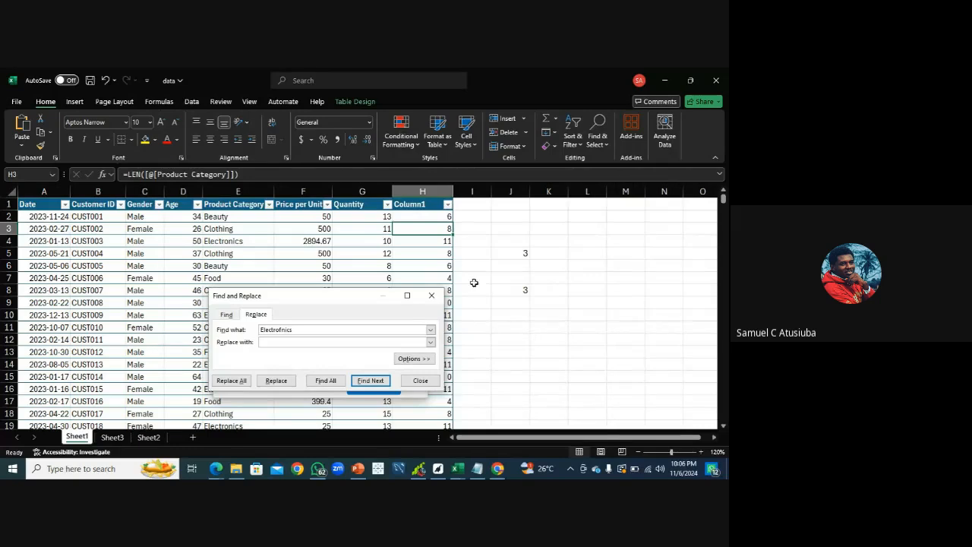
pyautogui.click(306, 346)
pyautogui.write('Electronics')
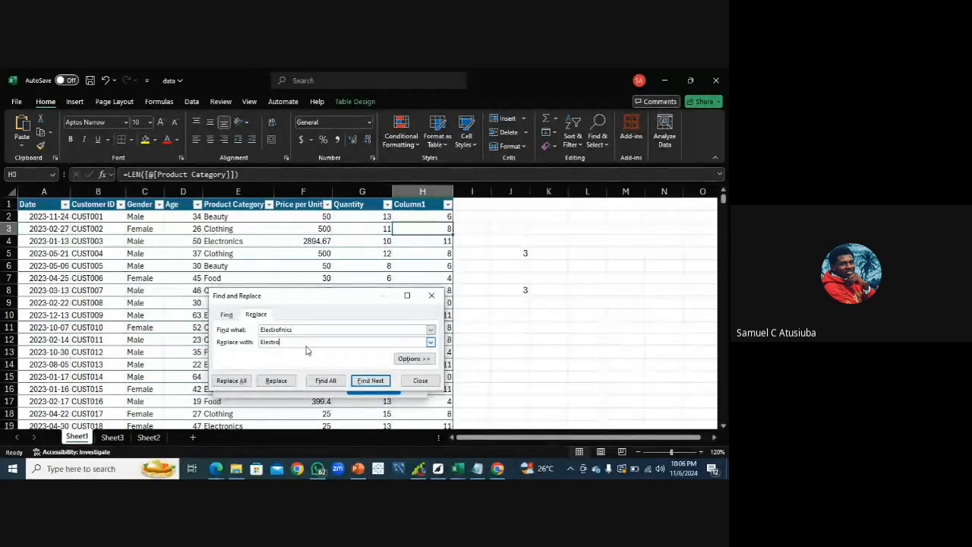
pyautogui.click(327, 382)
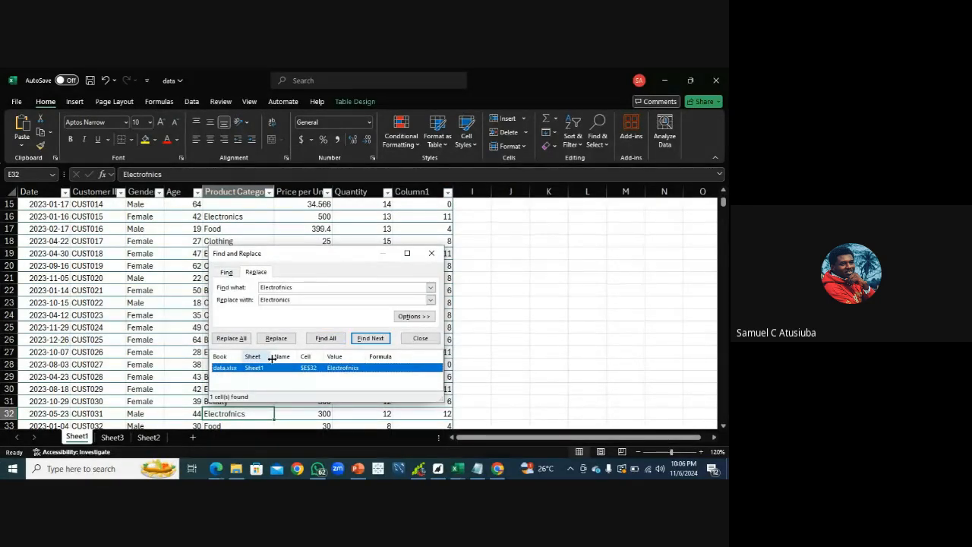
pyautogui.moveTo(332, 255); pyautogui.dragTo(404, 204)
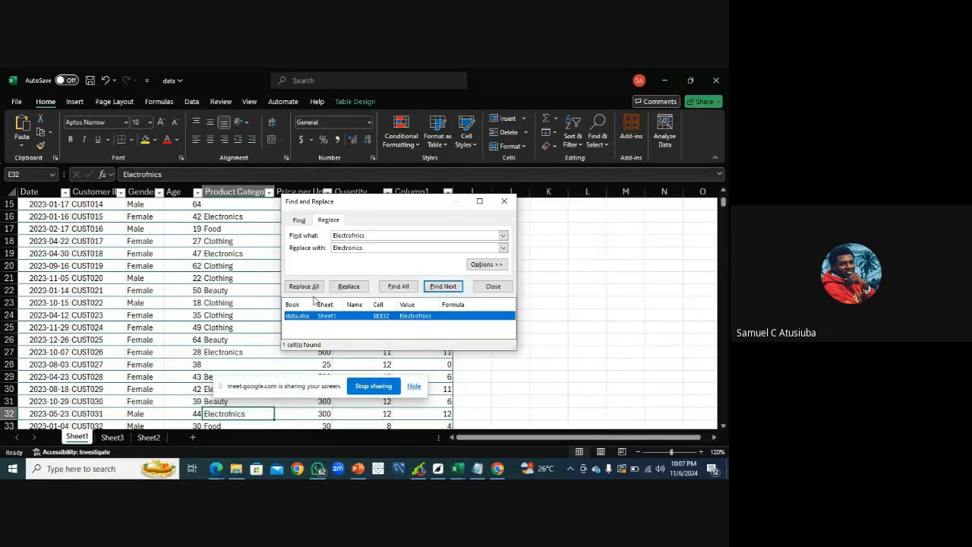
pyautogui.click(349, 286)
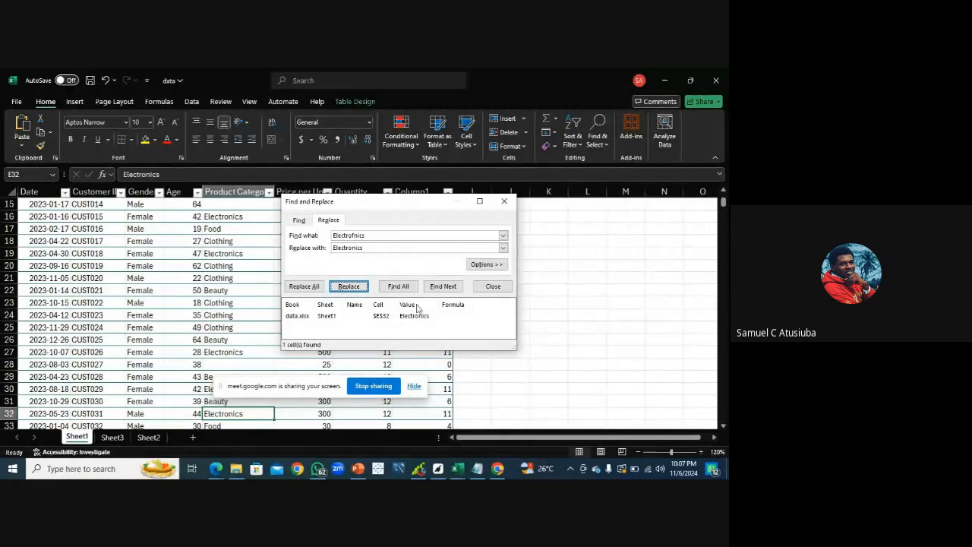
pyautogui.click(505, 202)
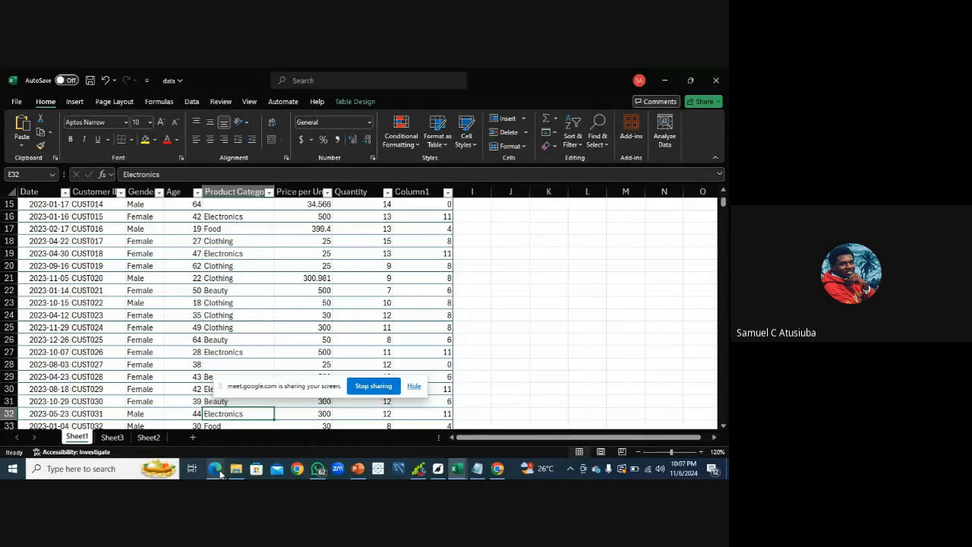
pyautogui.moveTo(219, 472)
pyautogui.click(194, 448)
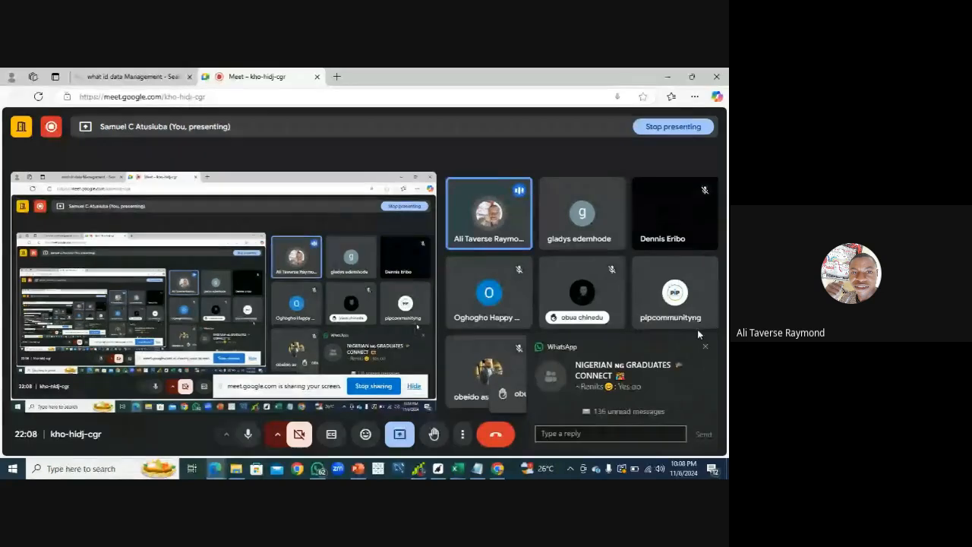
pyautogui.click(705, 347)
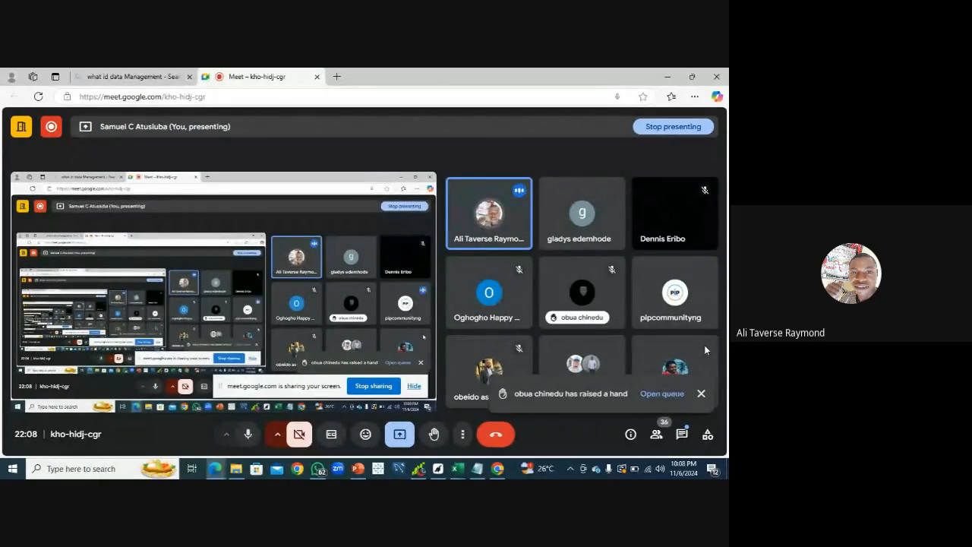
pyautogui.click(463, 434)
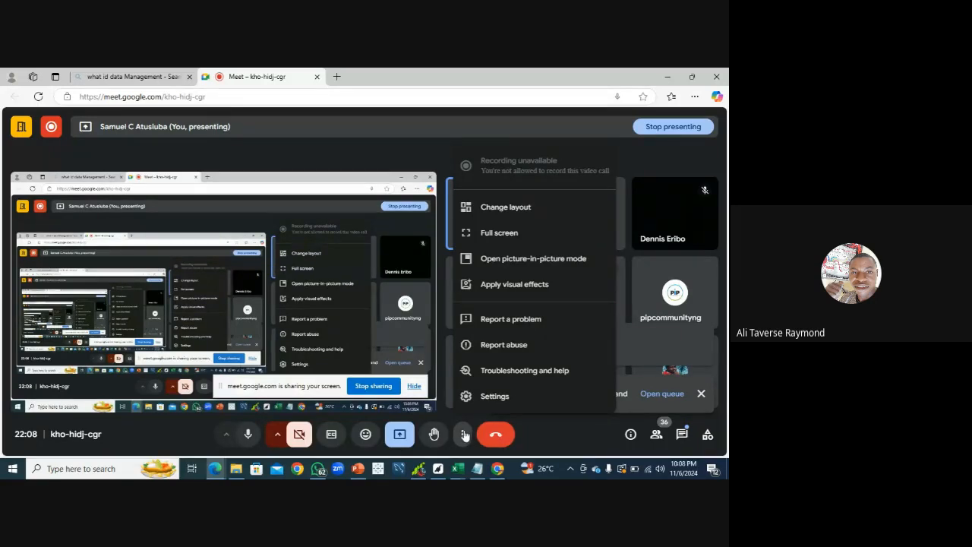
pyautogui.click(527, 426)
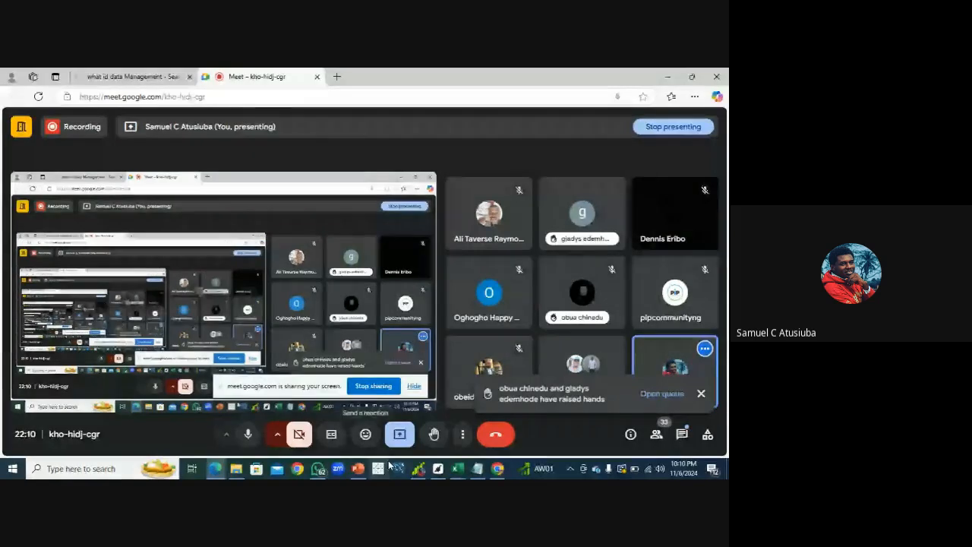
# Reopen the Find and Replace dialog to show the replacement fields, then switch to the meeting window
pyautogui.moveTo(462, 473)
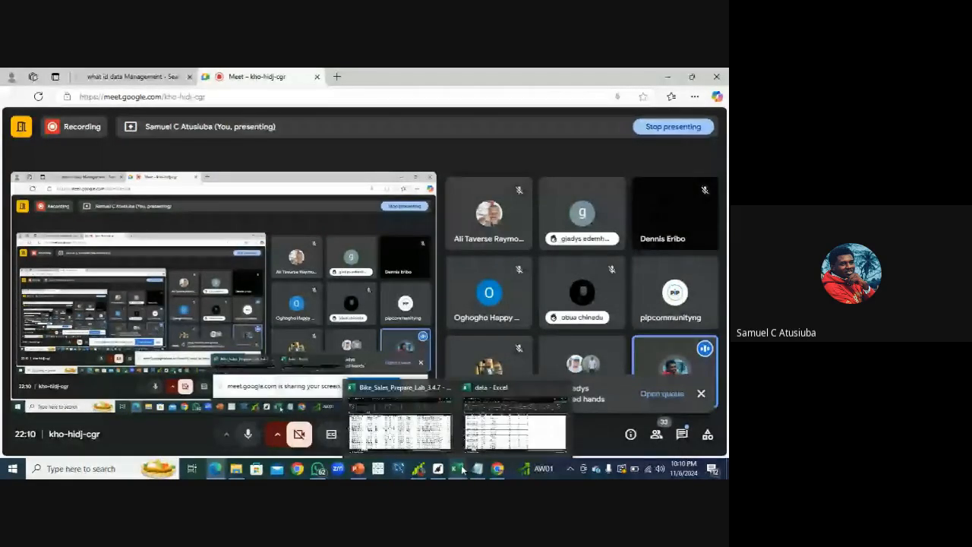
pyautogui.click(515, 423)
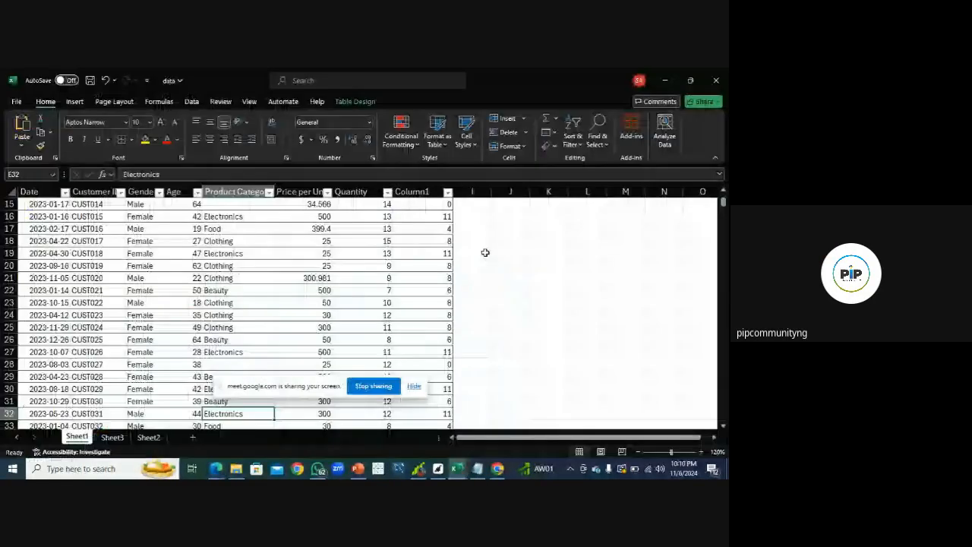
pyautogui.click(597, 137)
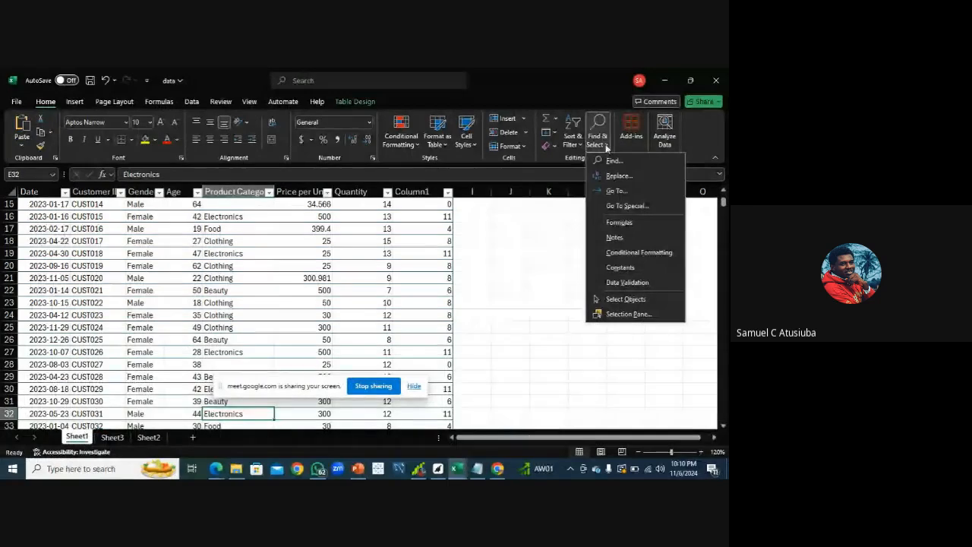
pyautogui.click(614, 178)
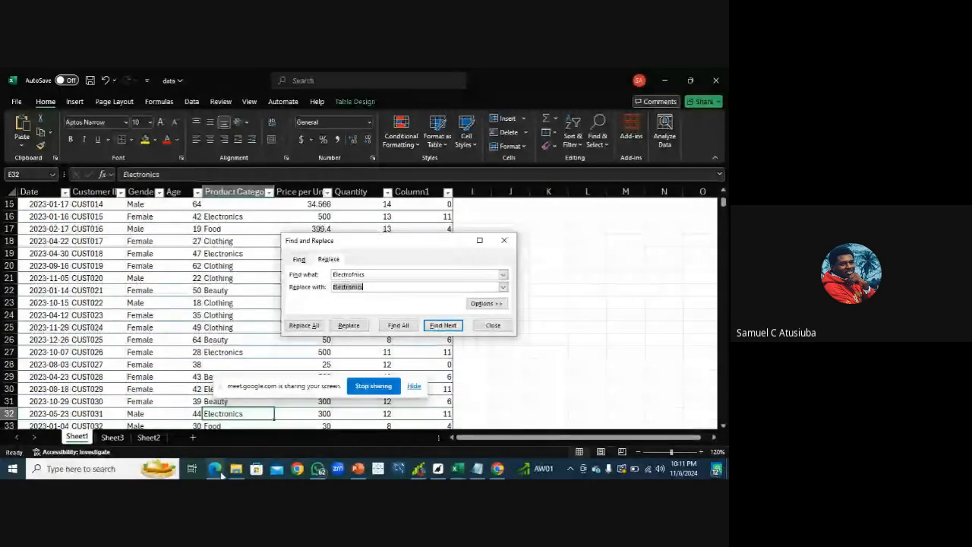
pyautogui.moveTo(221, 474)
pyautogui.click(154, 437)
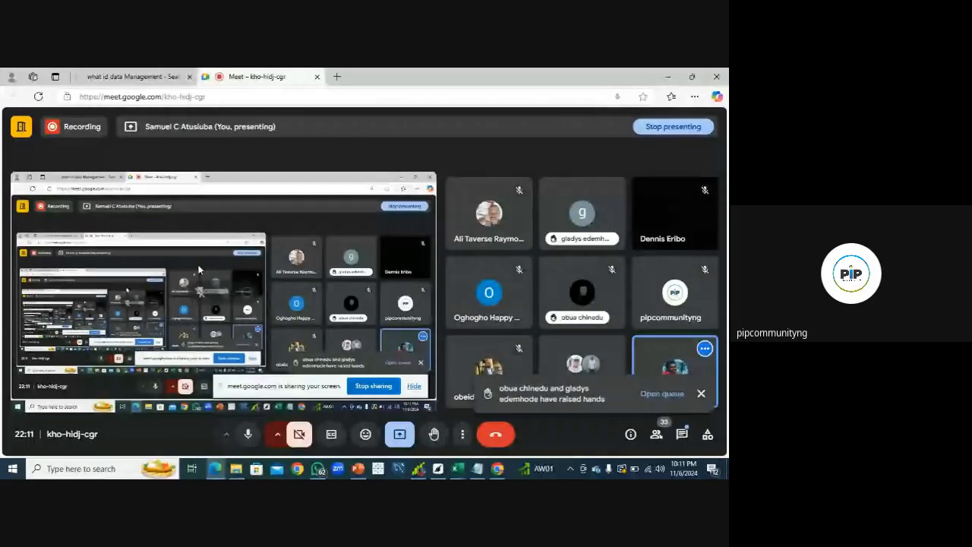